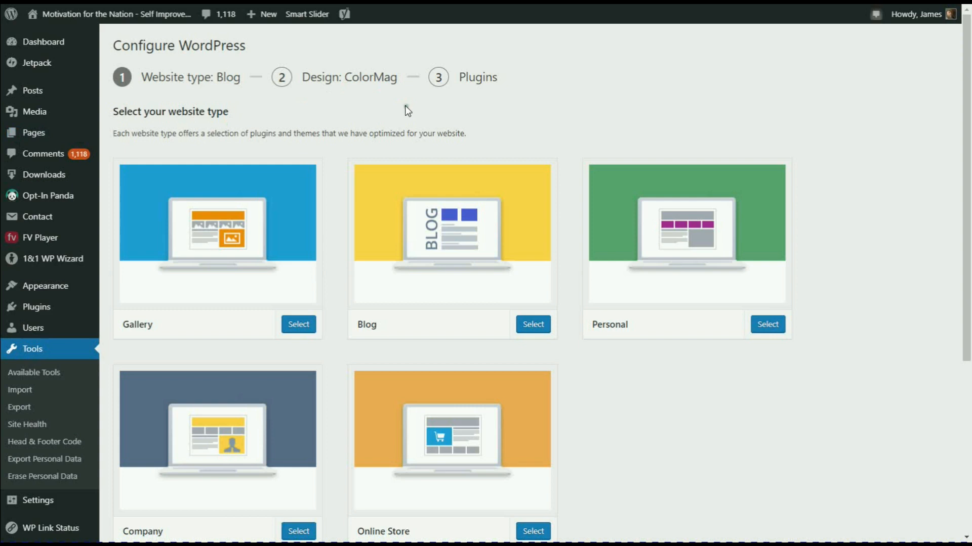
- Create a new post titled "Elizabeth Warren Planning Page"
mouse_move(263, 28)
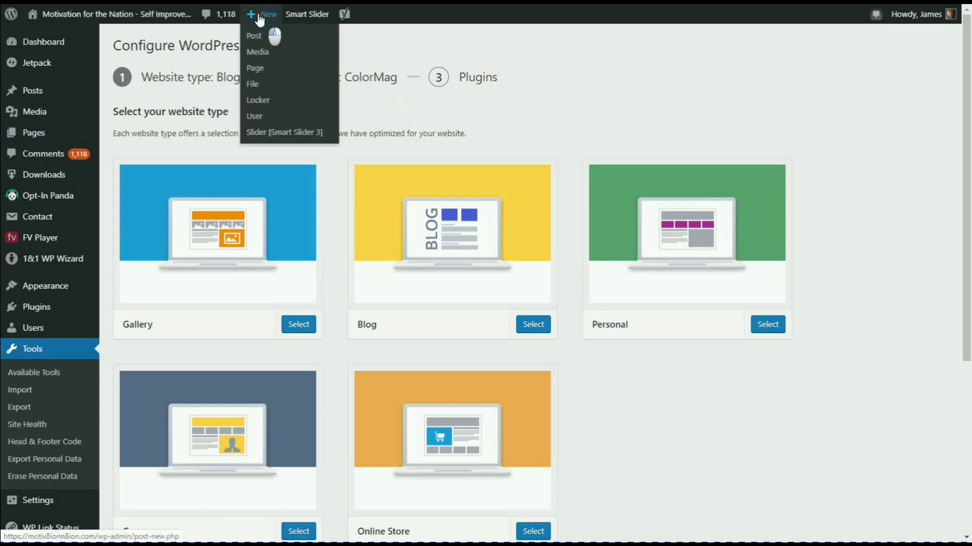
mouse_move(275, 37)
mouse_down()
mouse_move(257, 29)
mouse_move(258, 38)
mouse_up()
click(258, 38)
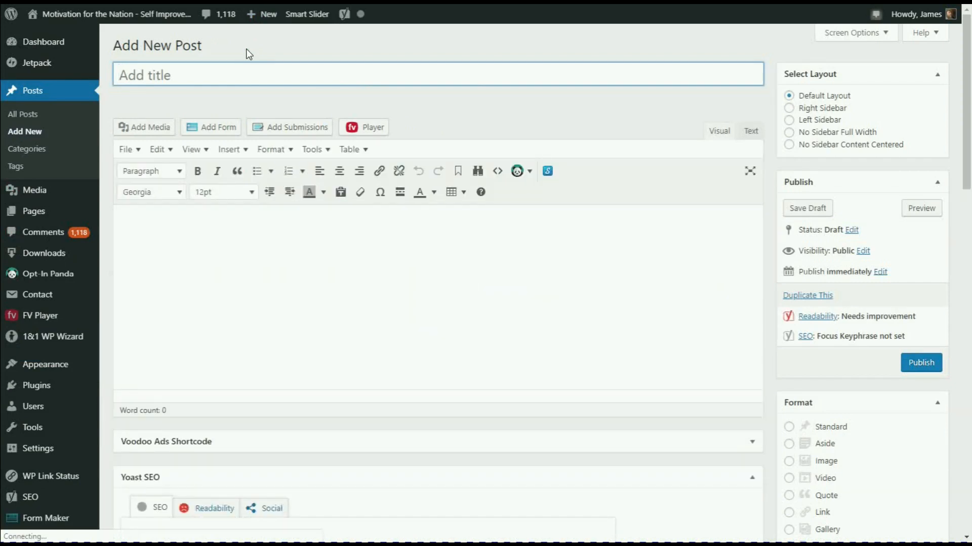
text(Eliz)
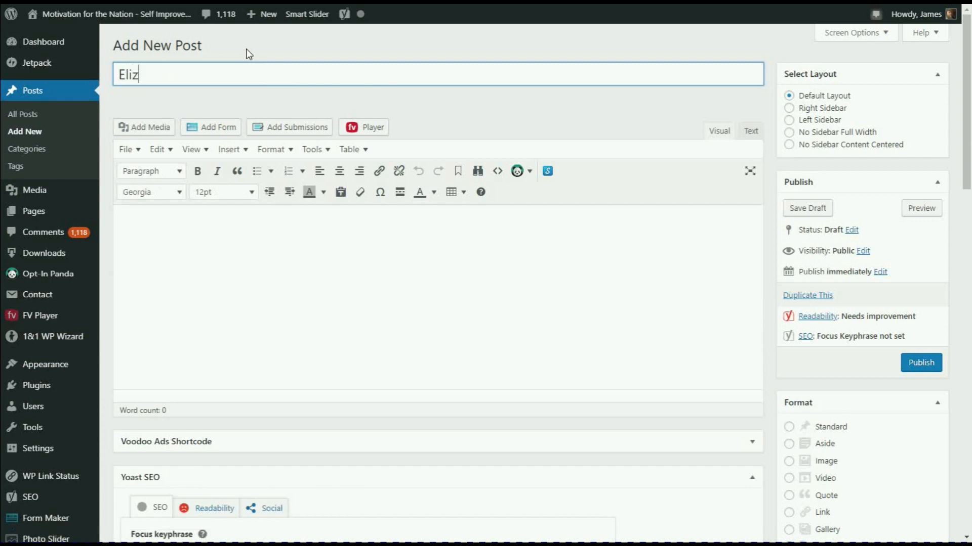
text(abeth Warre)
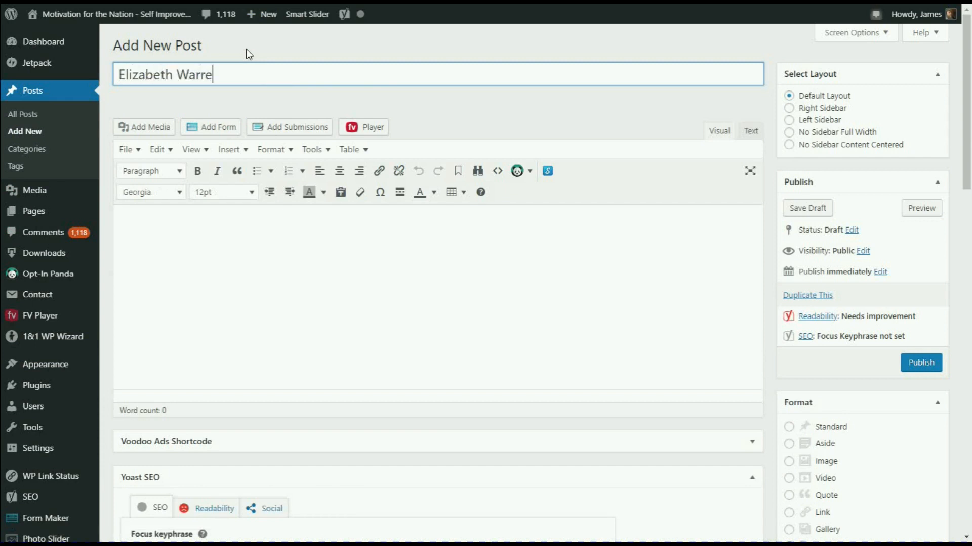
text(n Planning Page)
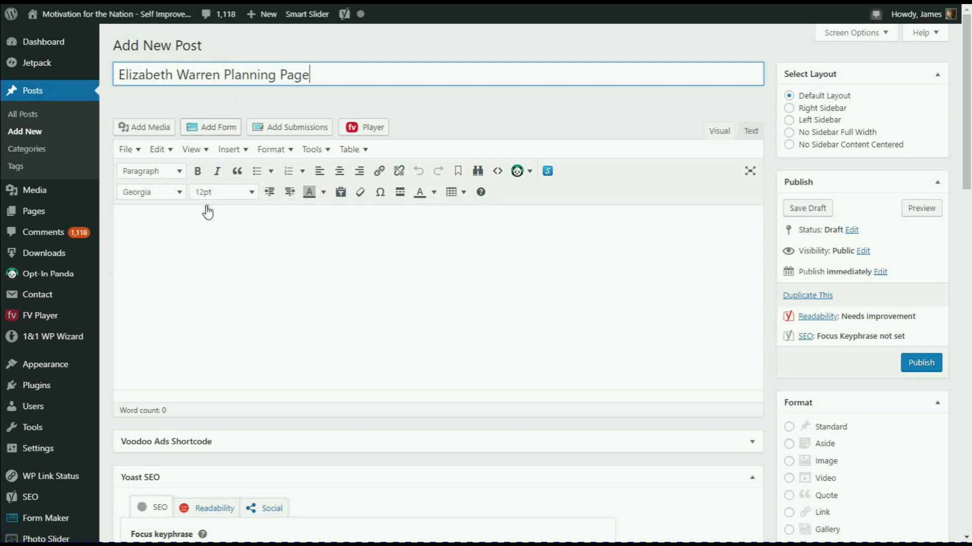
- Copy the post title into the body as its first line and start a new paragraph below it
click(202, 224)
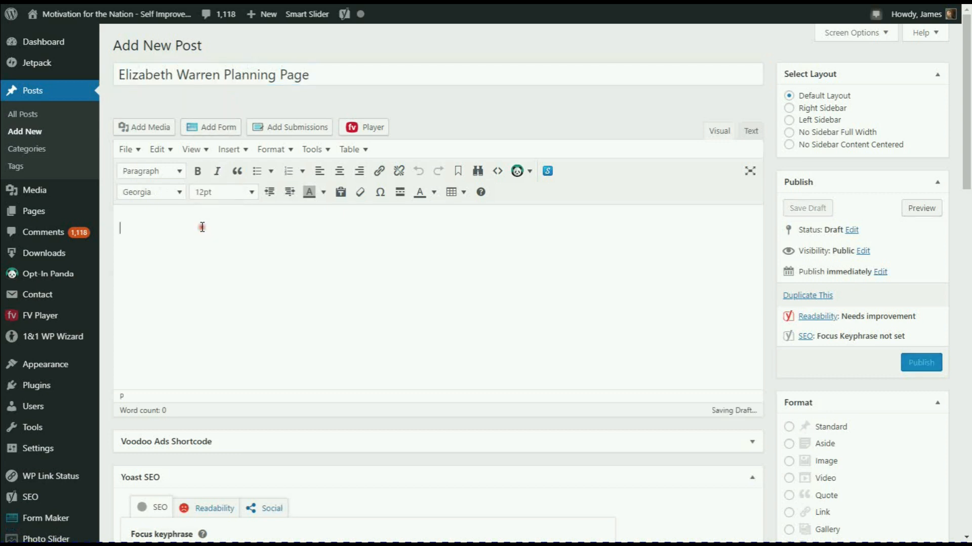
triple_click(226, 74)
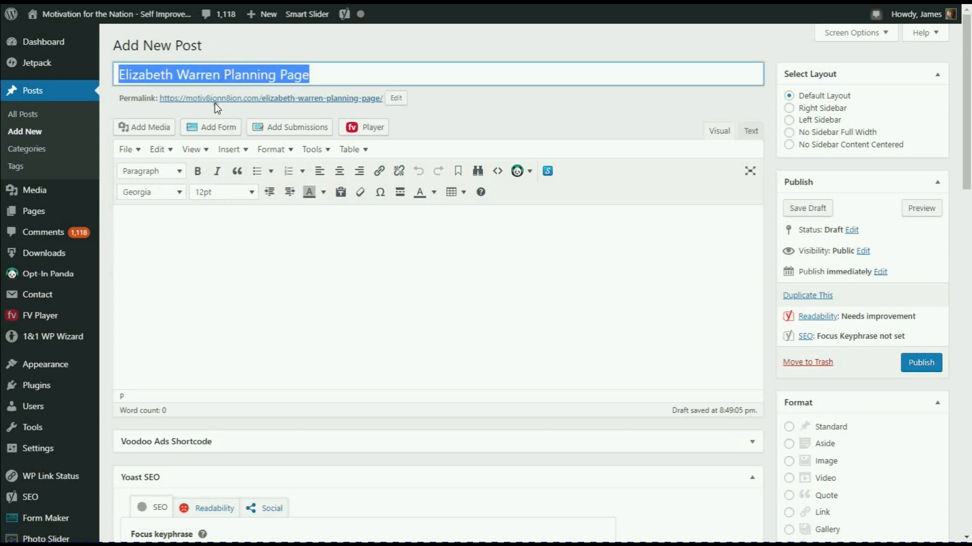
key(ctrl+c)
click(163, 225)
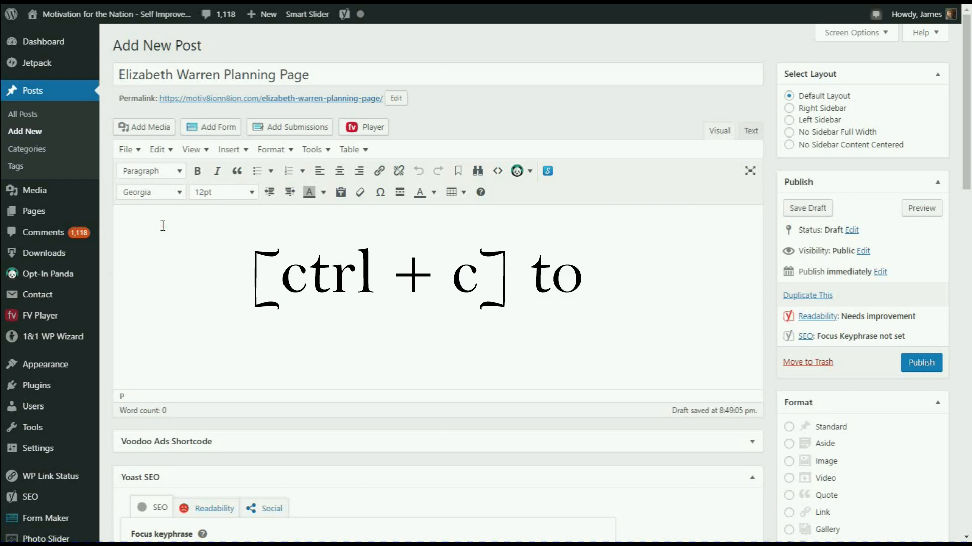
key(ctrl+v)
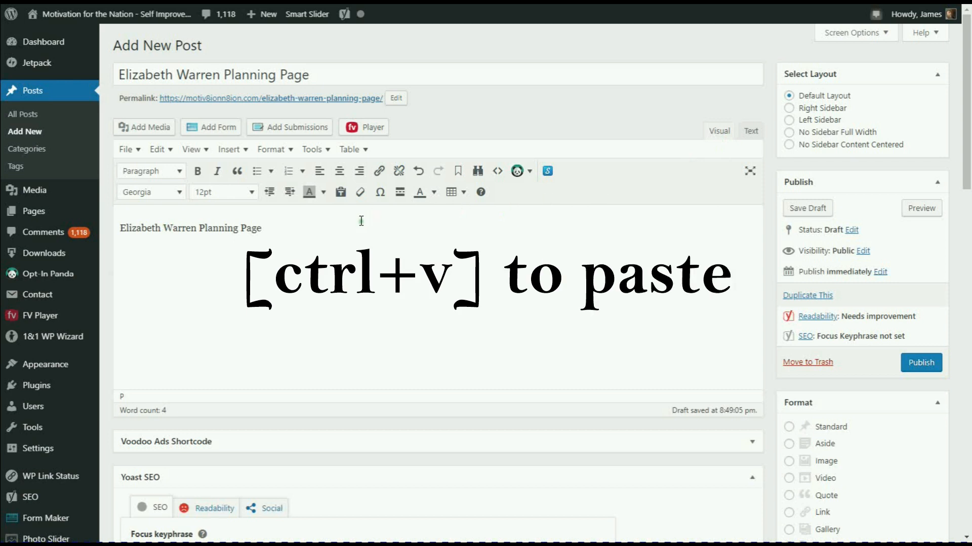
key(Return)
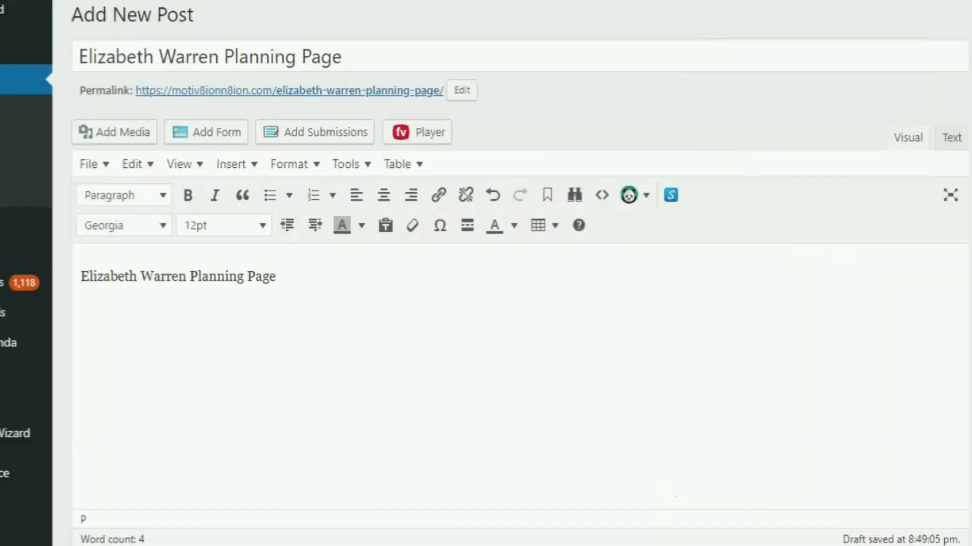
- Copy the subject "Introducing our new plans page" from the campaign email in Gmail into the WordPress post body as the second line
click(181, 2)
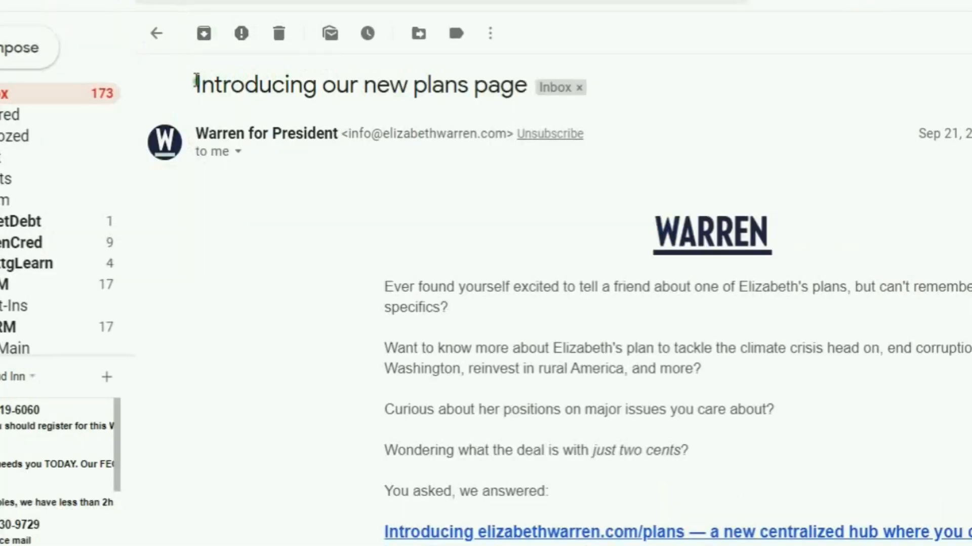
drag(197, 83, 525, 91)
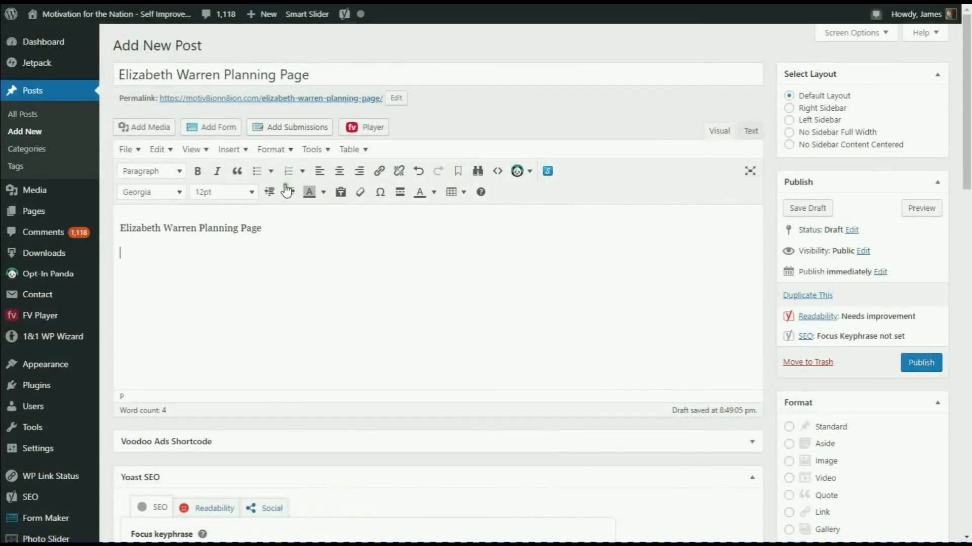
key(Return)
key(ctrl+v)
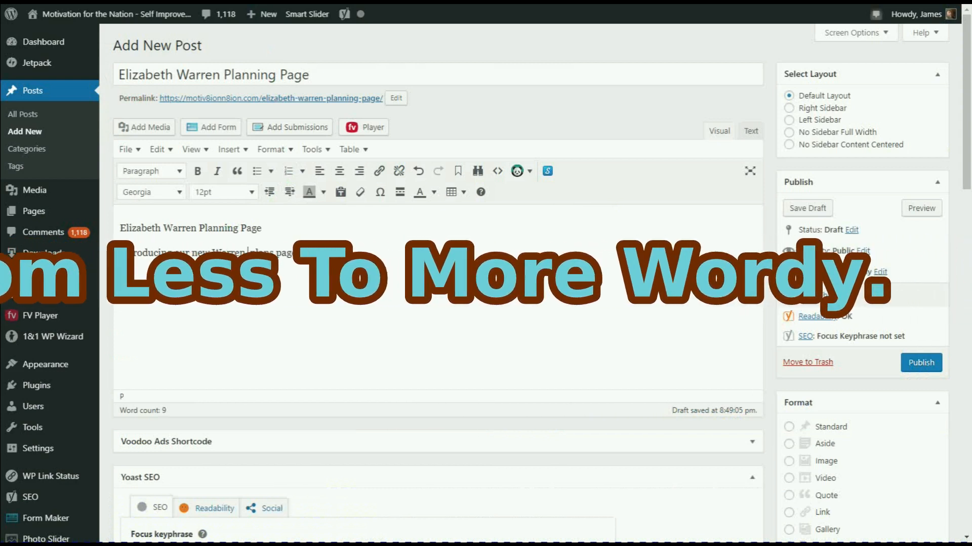
- Extend the second body line to read "Introducing our new Warren for President Campaign plans page"
text(Presi)
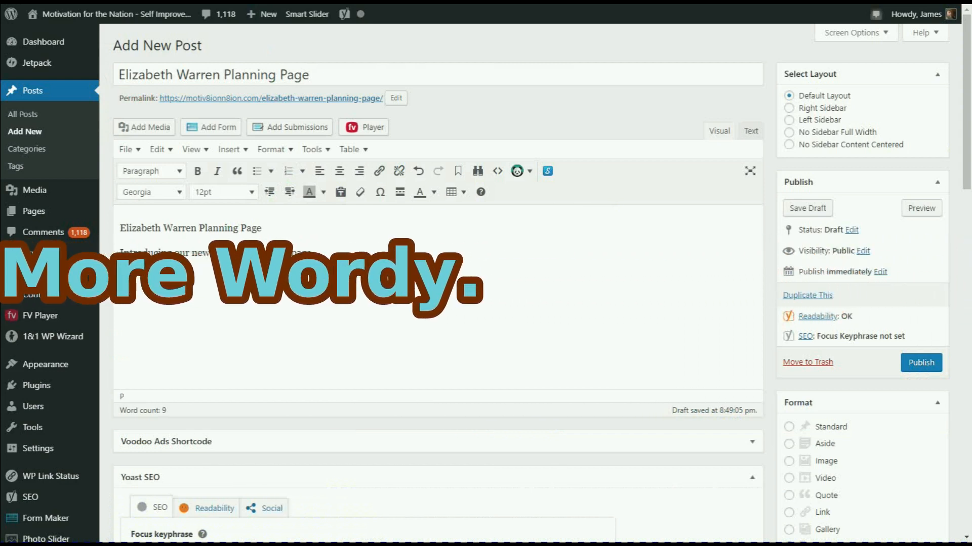
text(den)
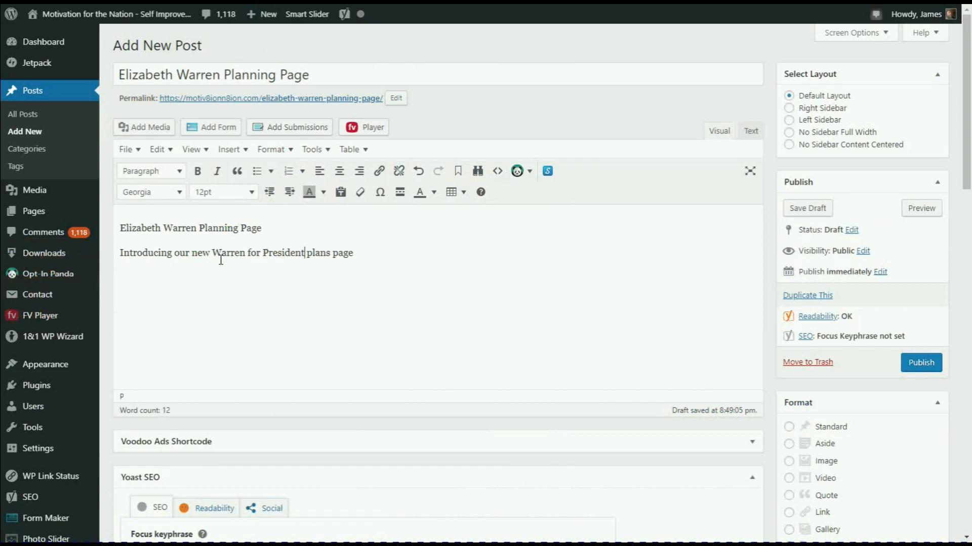
text(t Campaign)
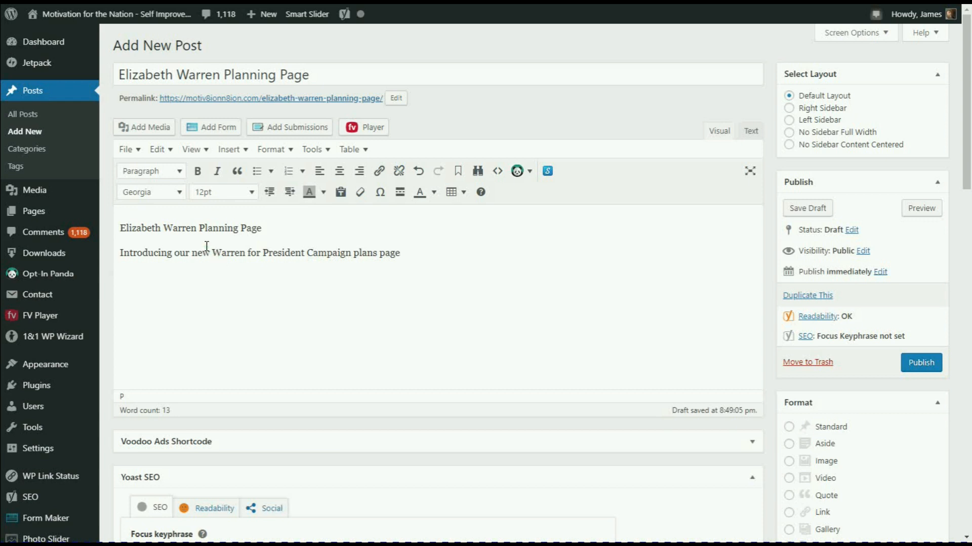
- Add the words "Campaign" and "2020" to the first body line, the copied post title
click(200, 228)
text(Campaign)
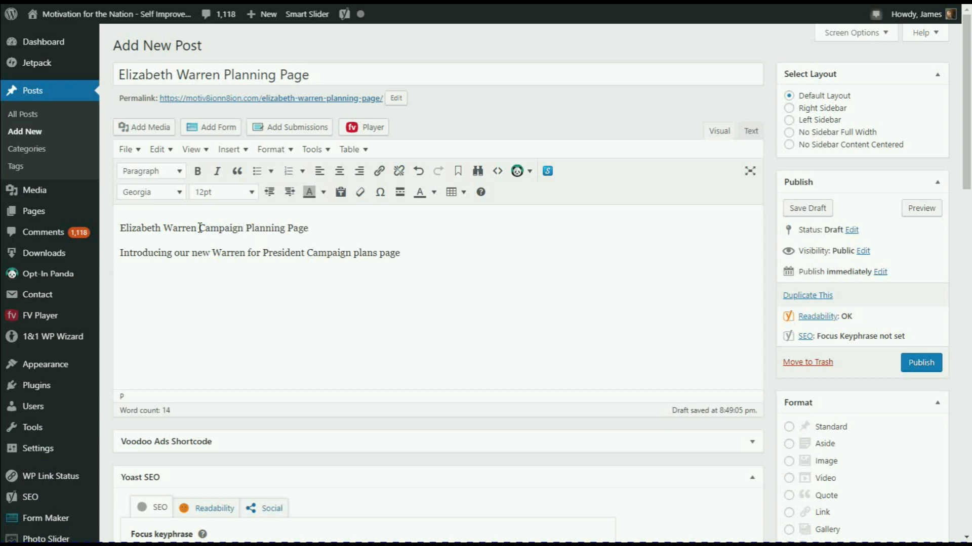
key(Left)
key(Left)
key(Left)
key(Left)
key(Left)
text(2020)
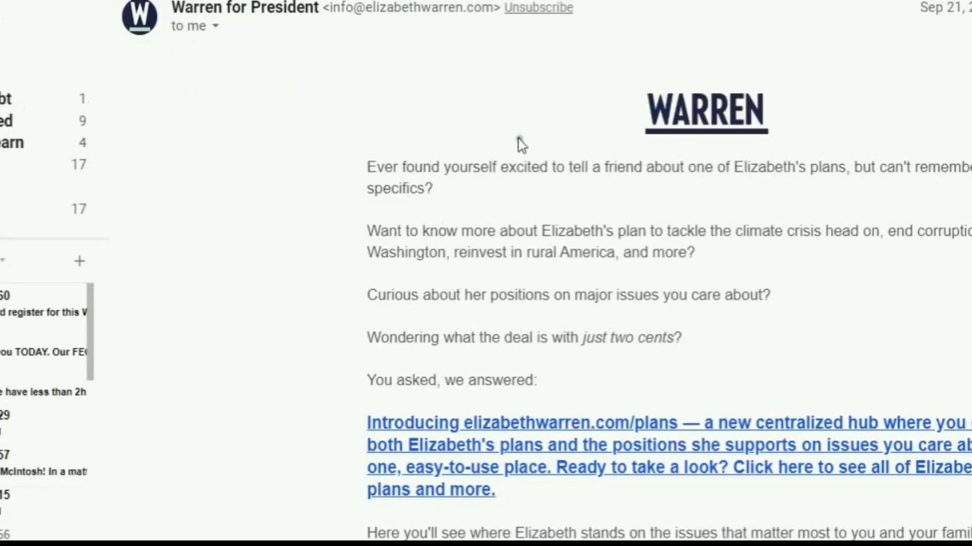
- Copy the campaign email from the Warren logo through its footer in Gmail and paste it below the second line of the WordPress post
drag(618, 117, 511, 320)
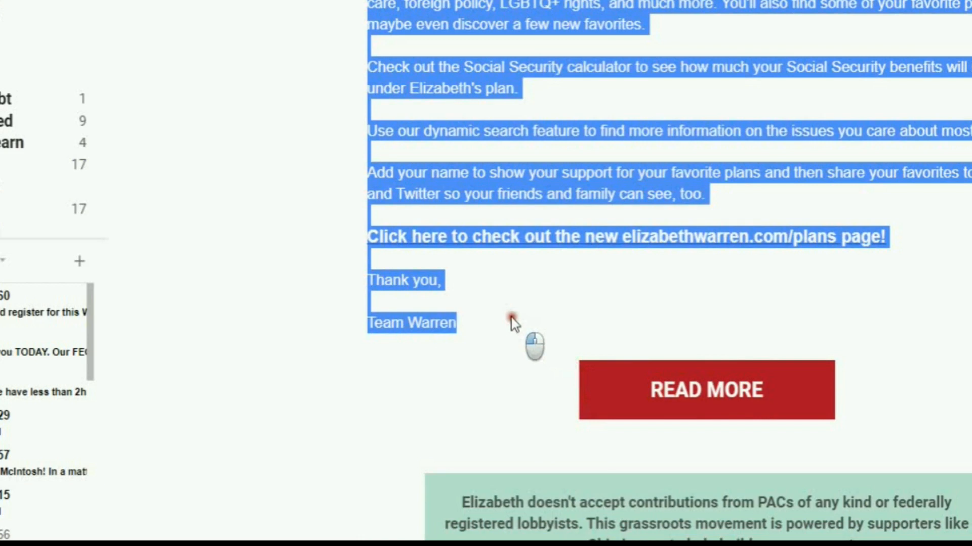
drag(510, 318, 508, 318)
key(shift+Down)
key(shift+Down)
key(shift+Down)
key(shift+Down)
key(shift+Down)
key(shift+Down)
key(shift+Down)
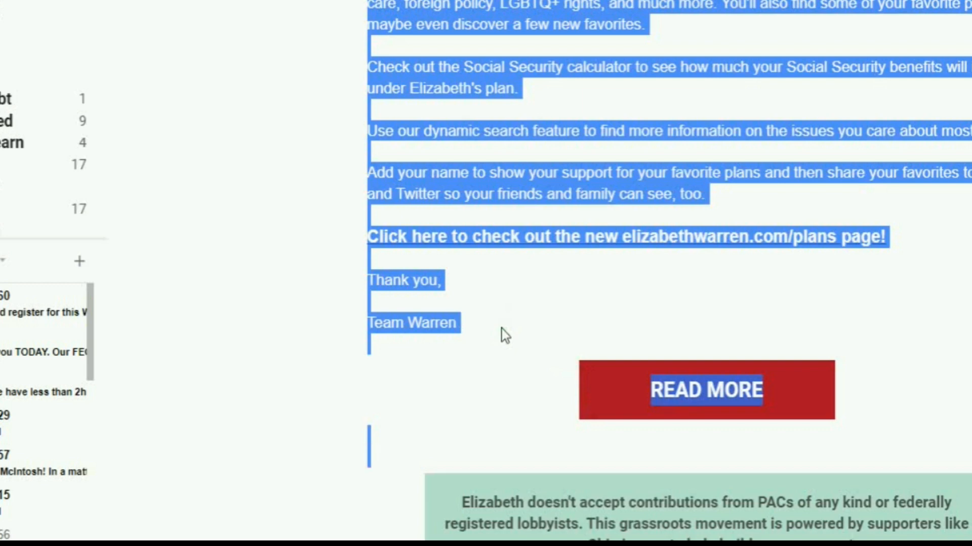
scroll(502, 329, down, 3)
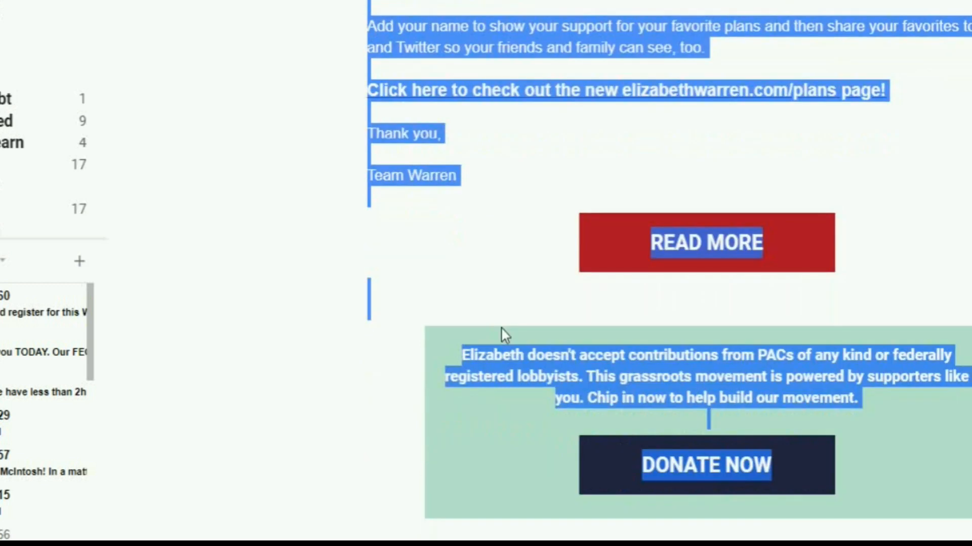
scroll(501, 329, down, 3)
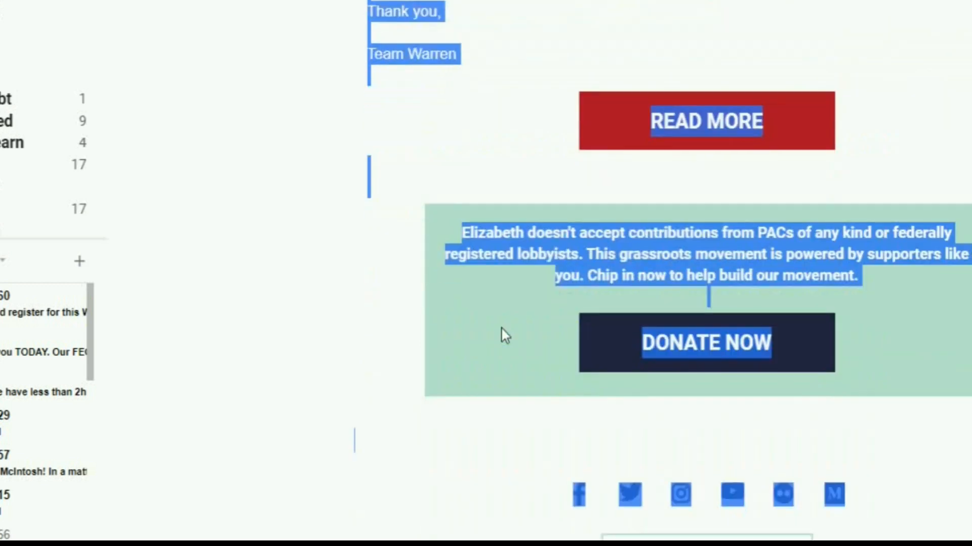
scroll(501, 328, down, 2)
scroll(501, 328, up, 15)
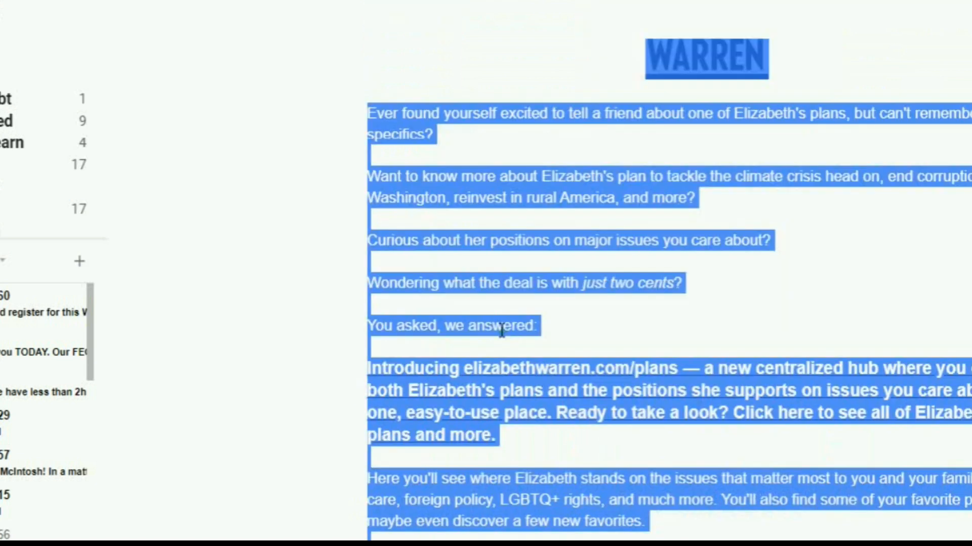
scroll(502, 330, down, 15)
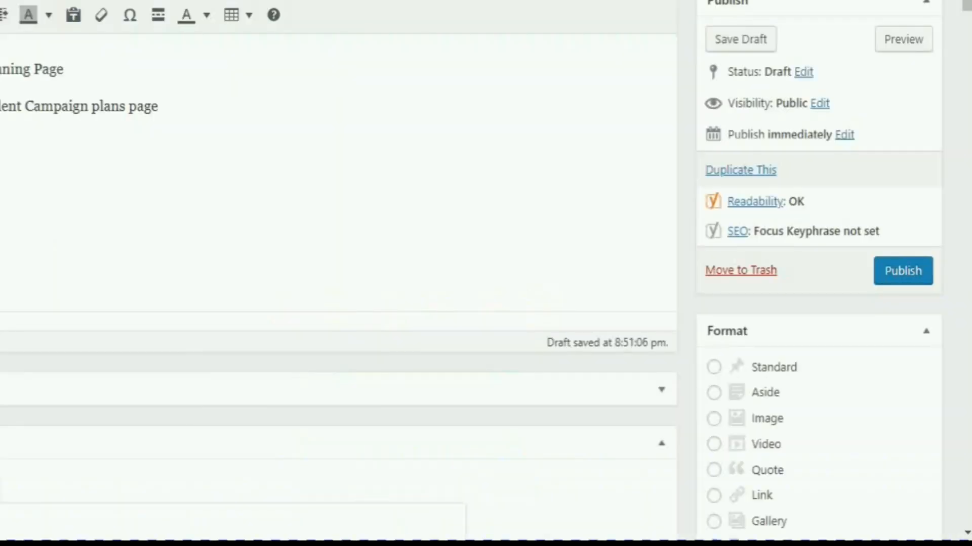
click(170, 110)
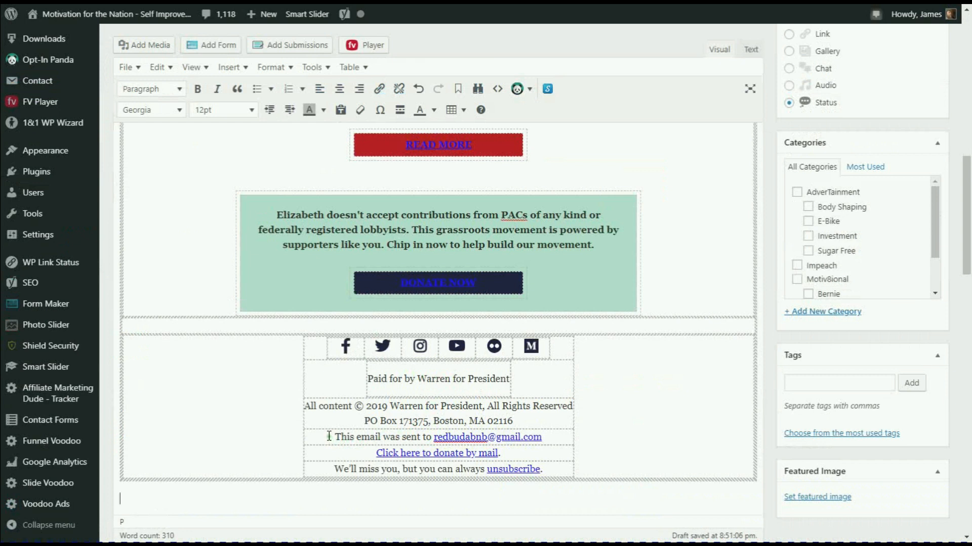
- Replace the footer line naming the email's recipient with "Repeated here gratis as a public service"
drag(332, 436, 543, 433)
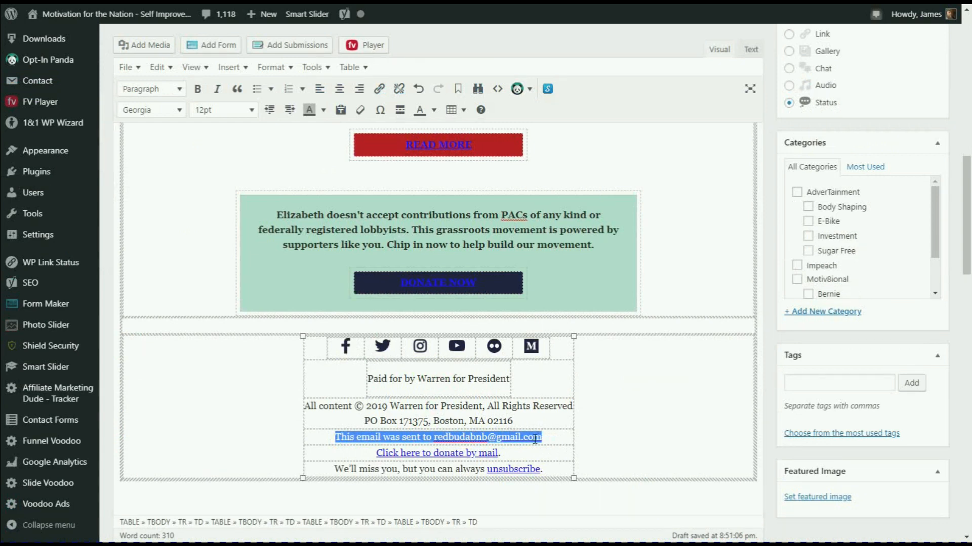
text(Repeated here gratis)
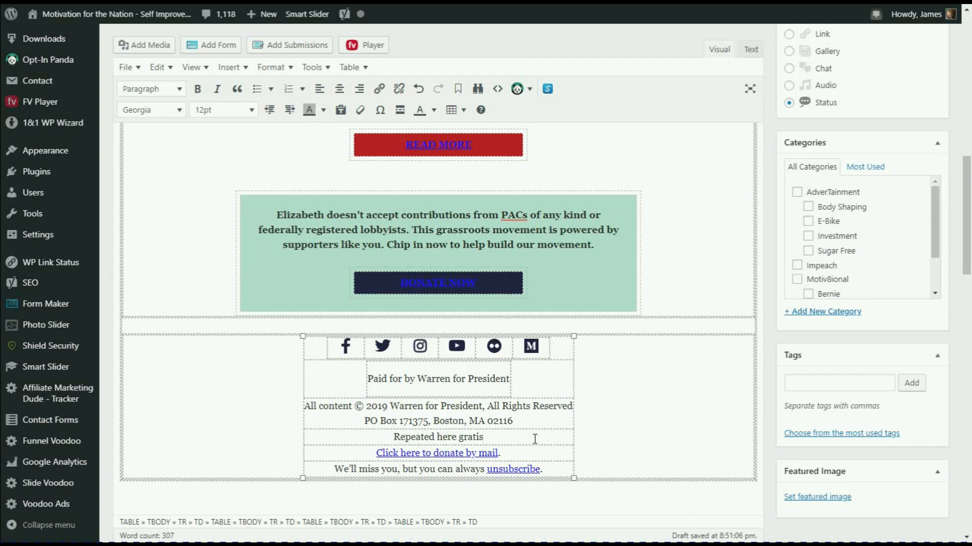
text( as a )
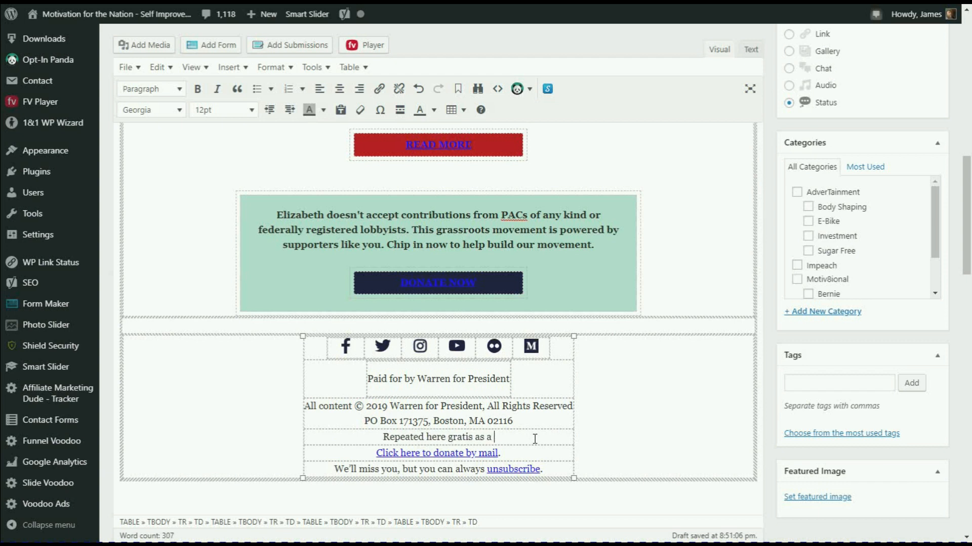
text(public)
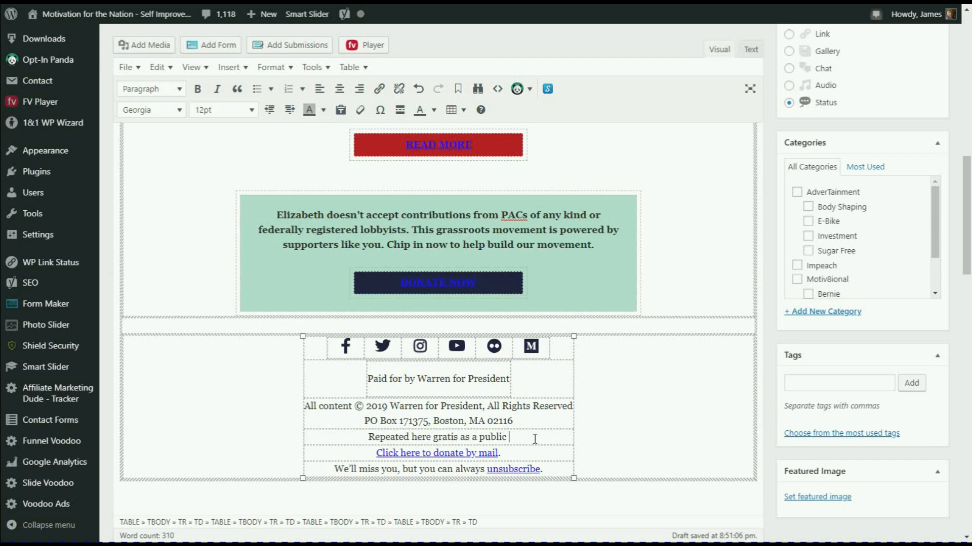
text( ser)
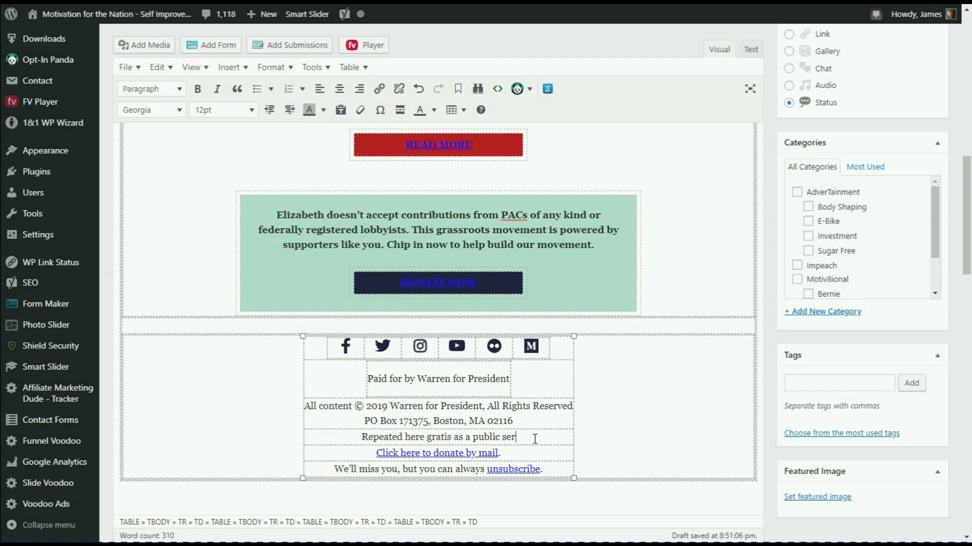
text(vice)
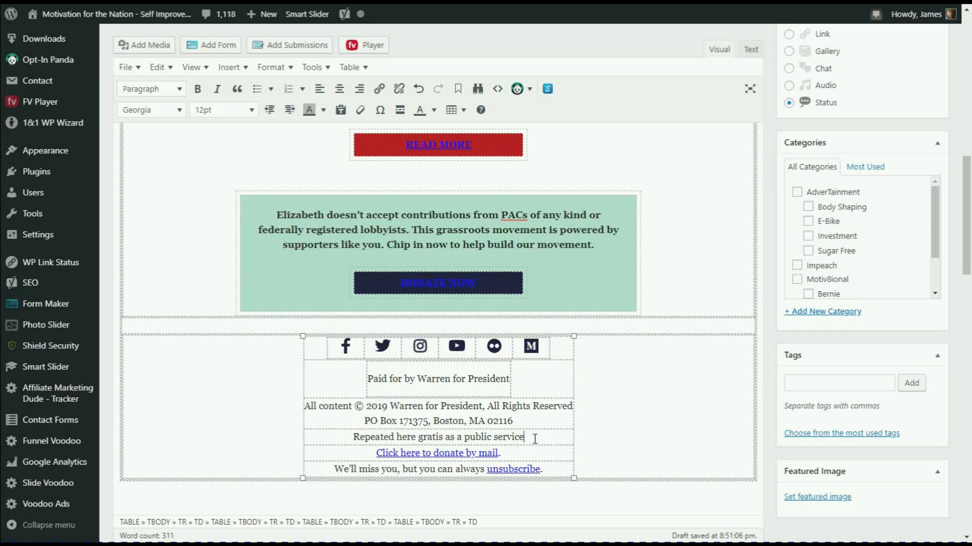
- Delete the unsubscribe line and the "Click here to donate by mail" line from the pasted email footer
click(537, 470)
drag(537, 470, 331, 474)
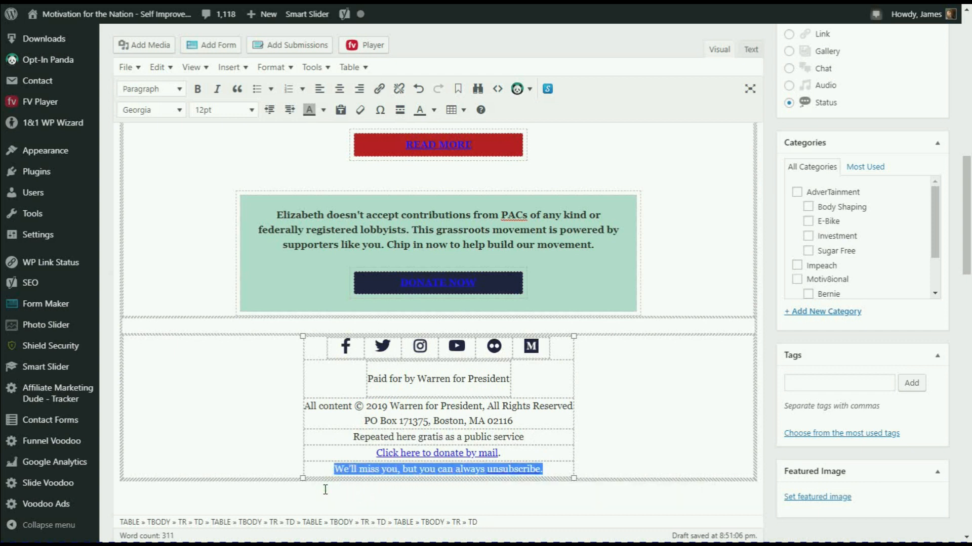
key(BackSpace)
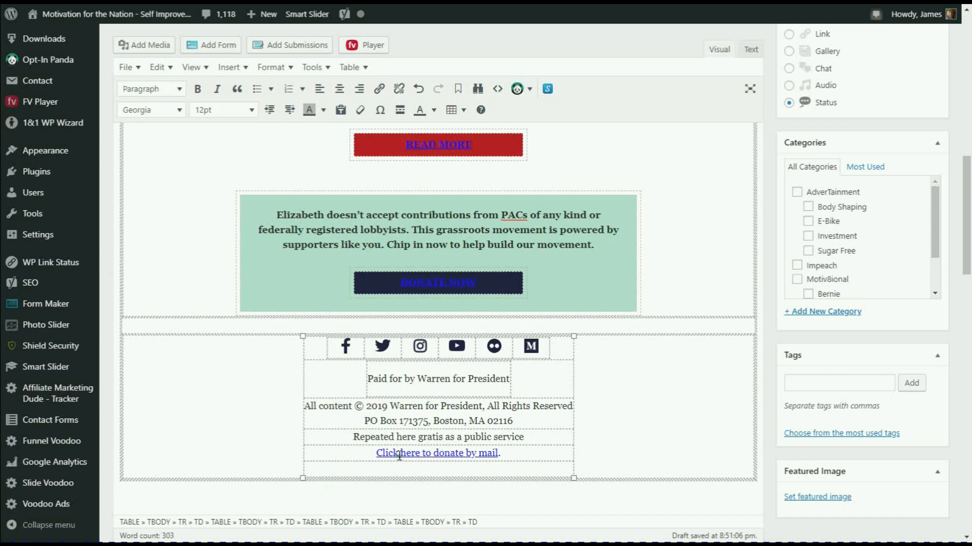
drag(503, 452, 368, 453)
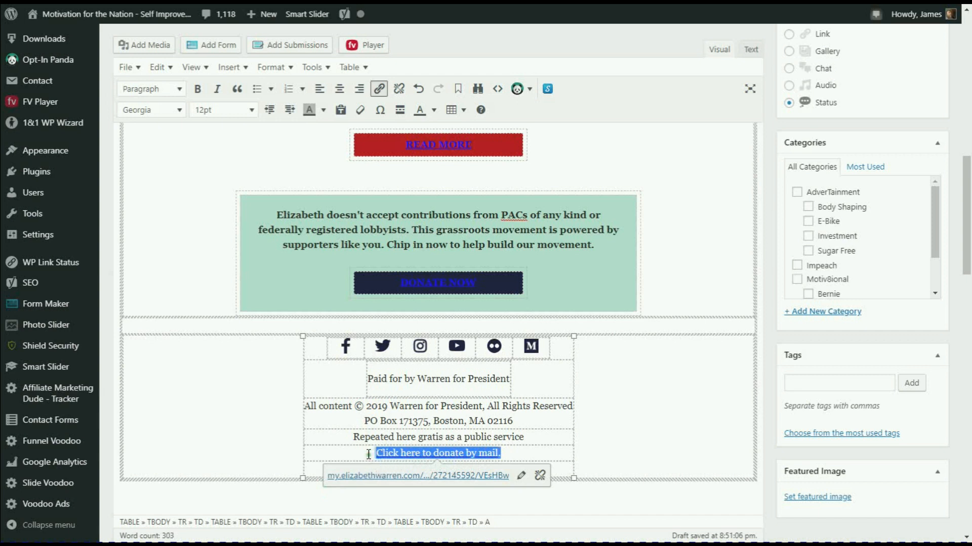
key(BackSpace)
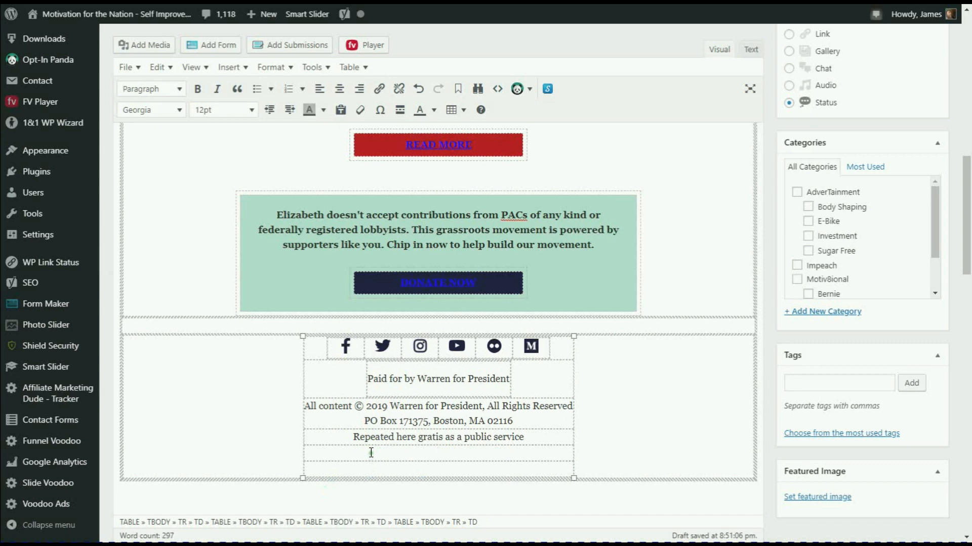
- Format the first body line, "Elizabeth Warren 2020 Campaign Planning Page", as Heading 1 with an 18pt font size
scroll(369, 440, up, 10)
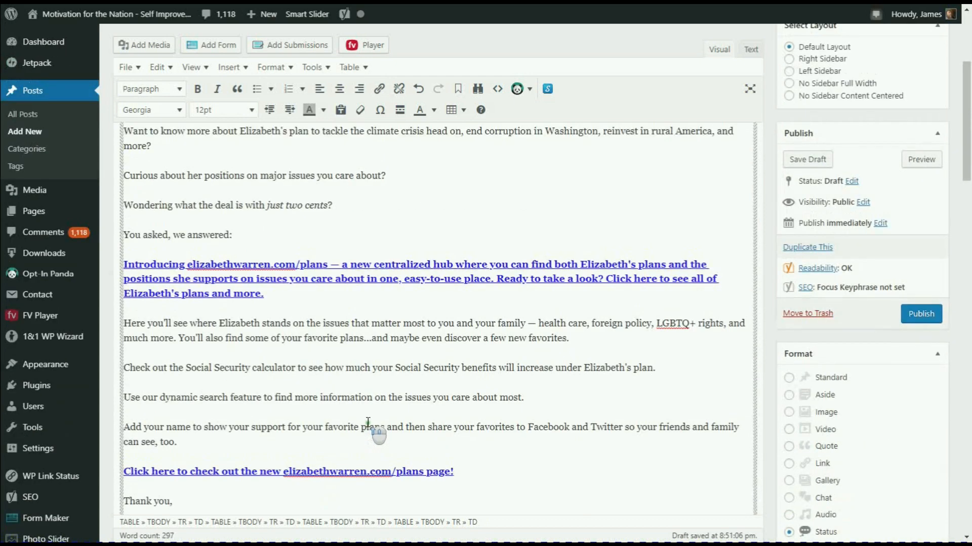
scroll(379, 434, up, 5)
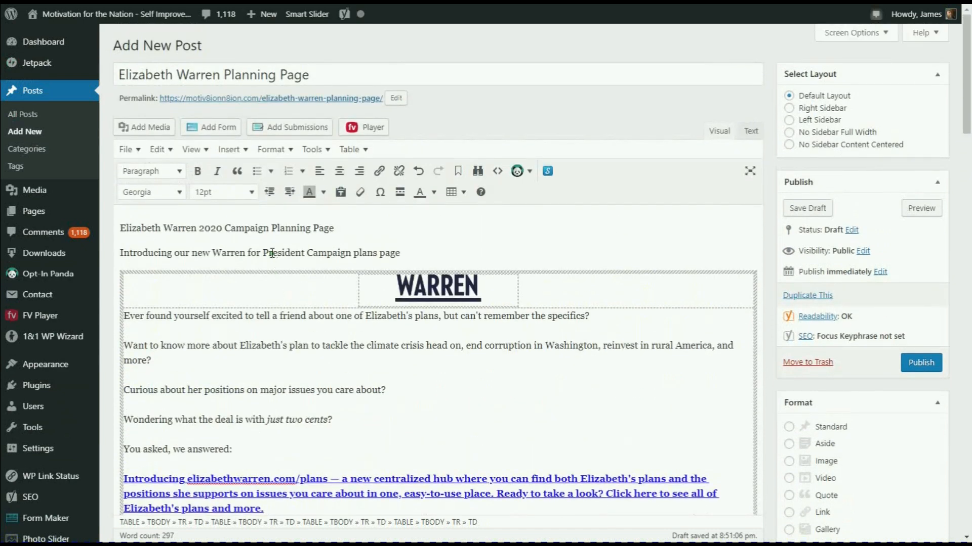
triple_click(272, 228)
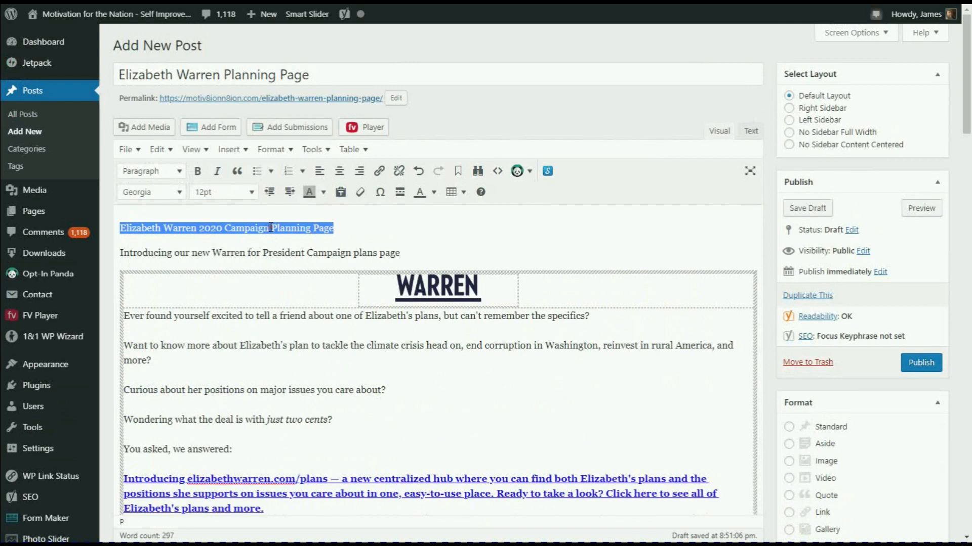
click(180, 172)
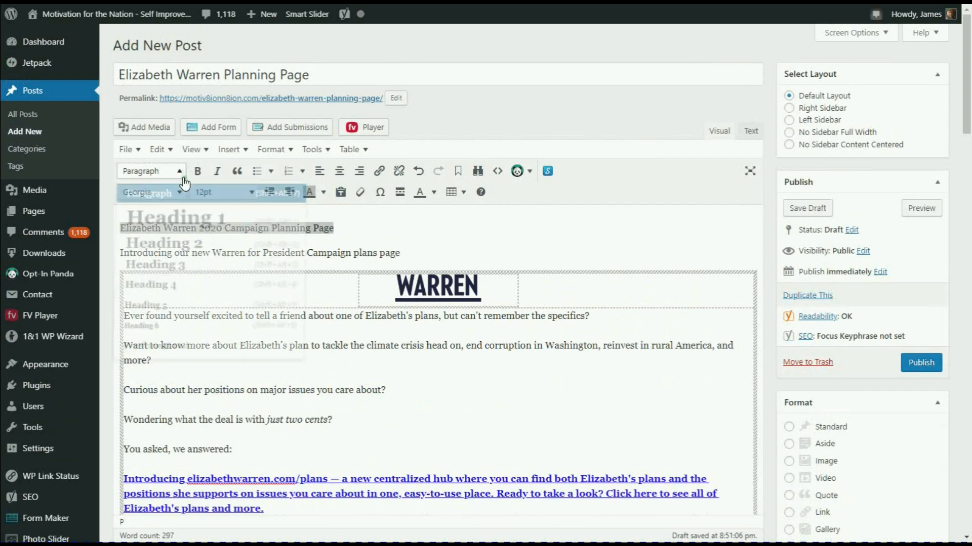
click(181, 219)
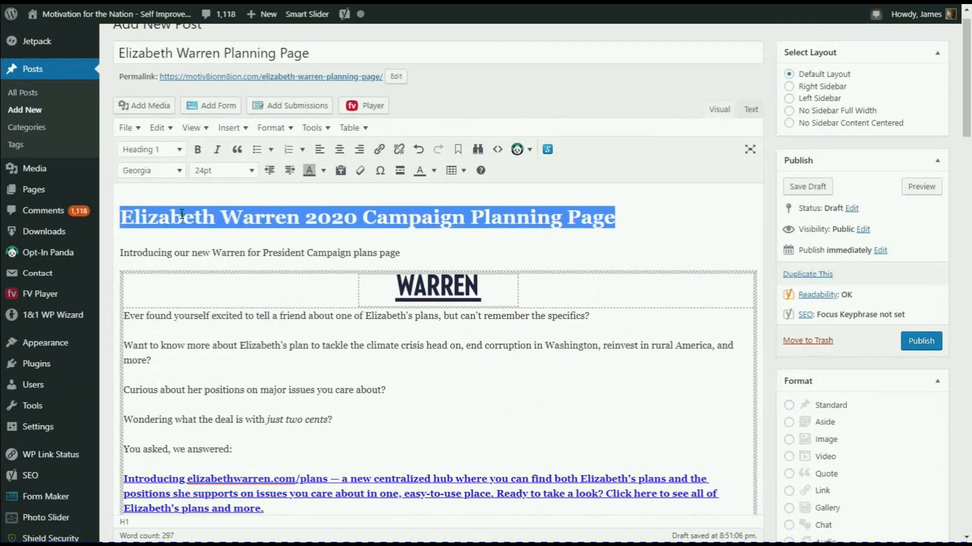
click(220, 172)
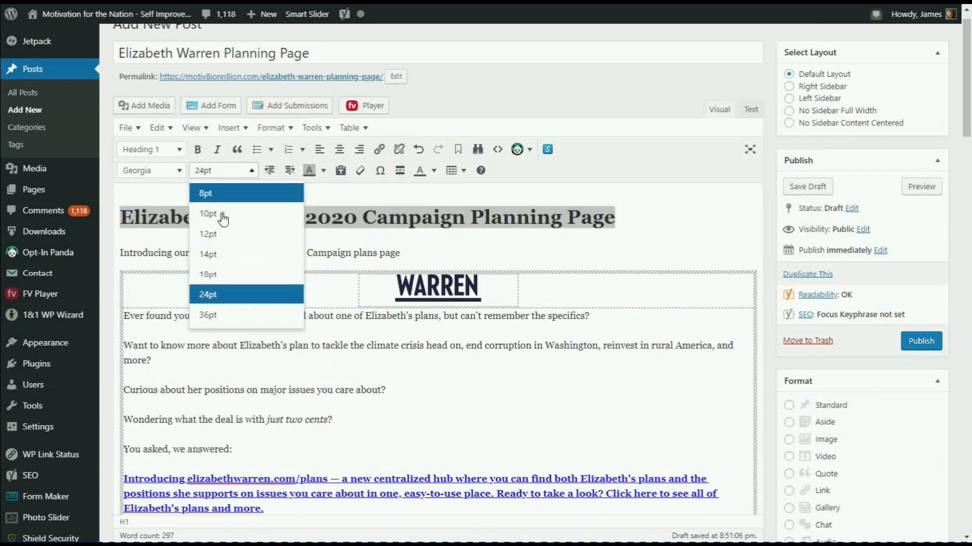
click(215, 274)
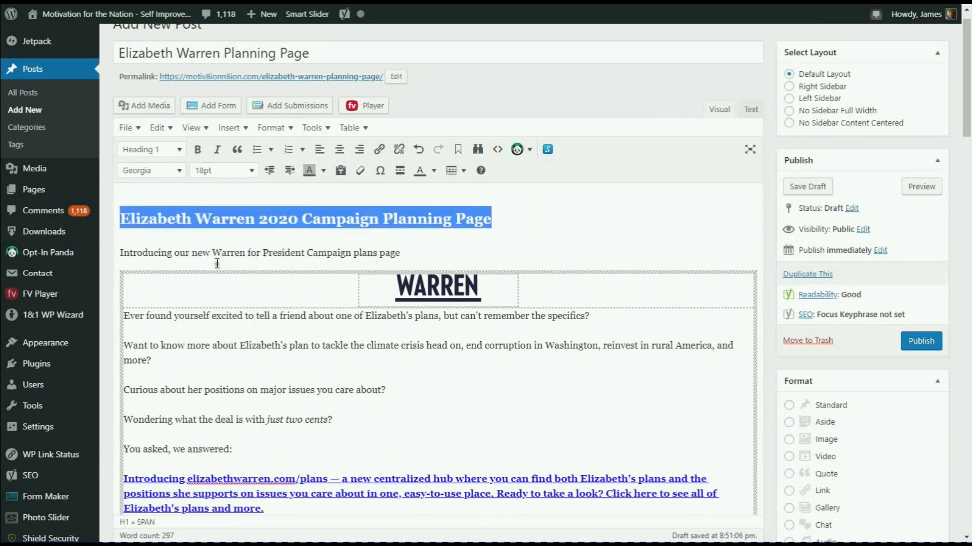
- Apply the custom dark navy text color 011040 to the "Elizabeth Warren 2020 Campaign Planning Page" heading
click(434, 171)
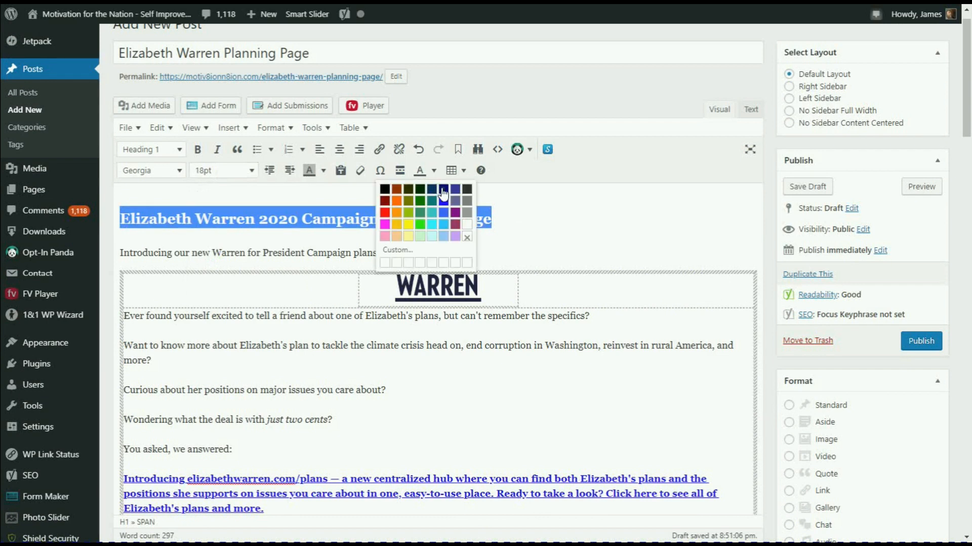
click(393, 250)
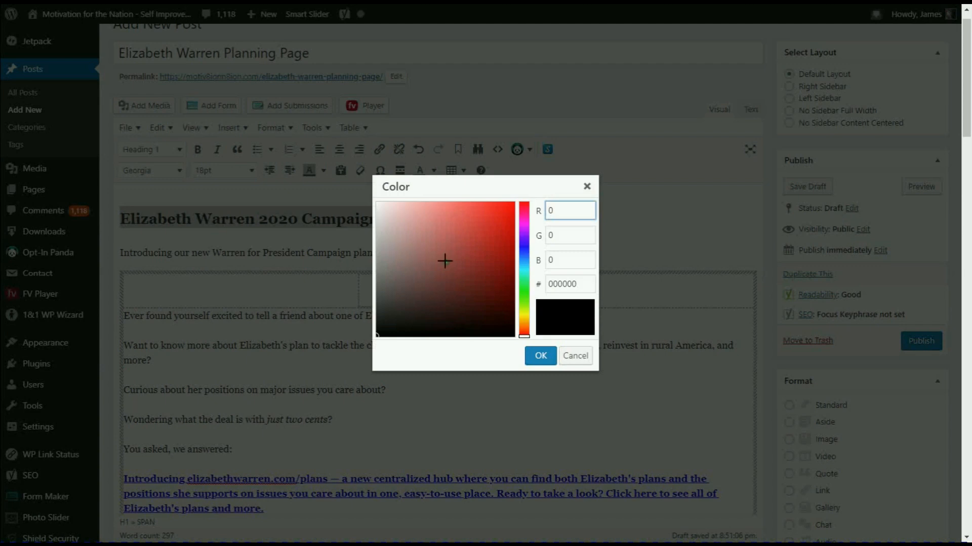
click(521, 250)
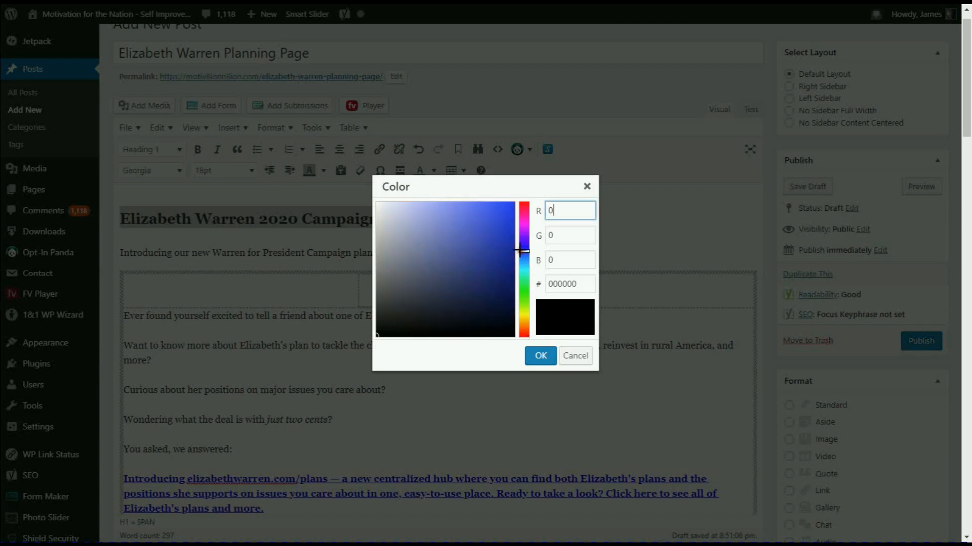
click(507, 284)
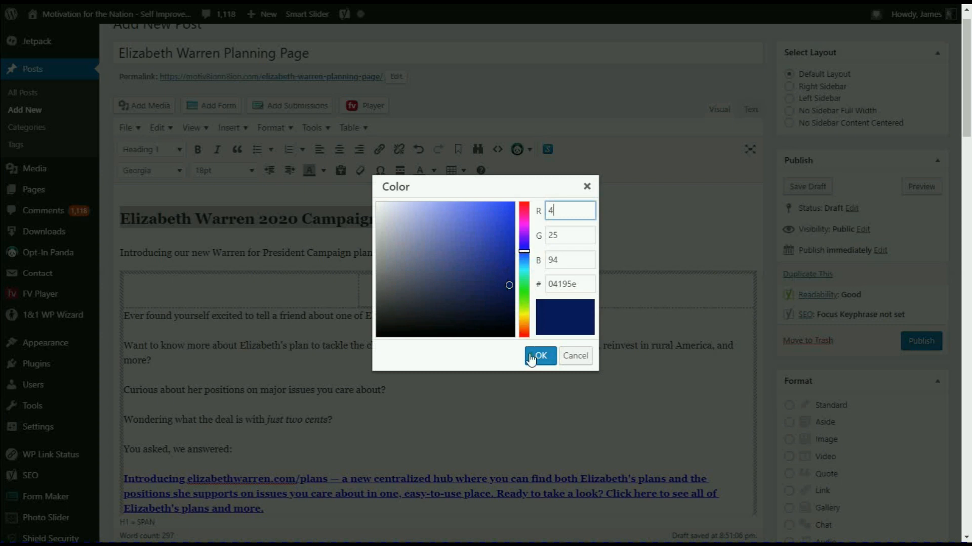
click(512, 302)
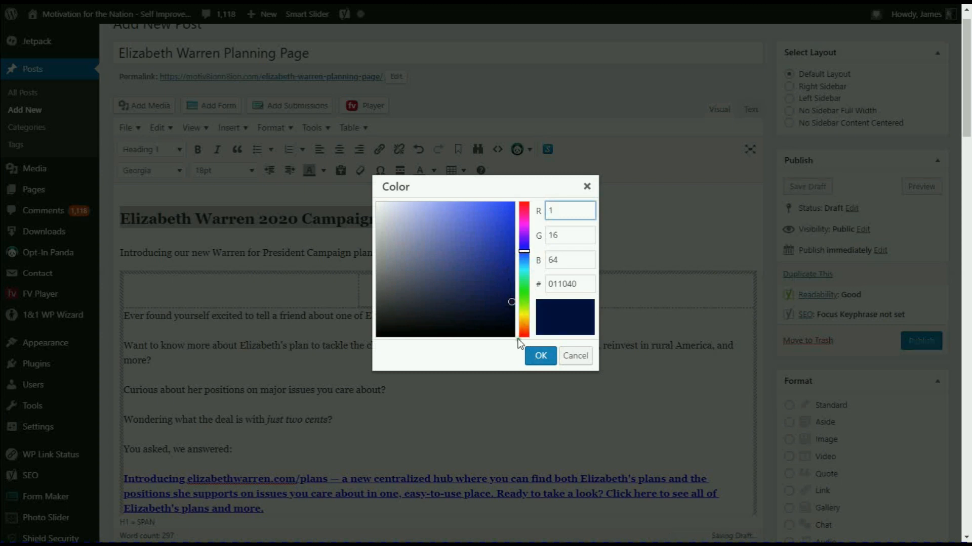
click(535, 355)
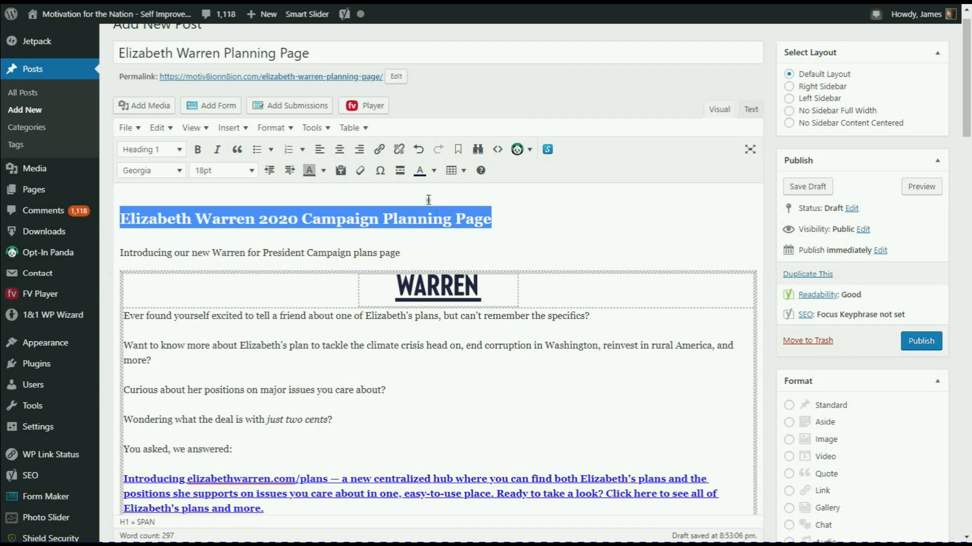
click(421, 172)
click(394, 243)
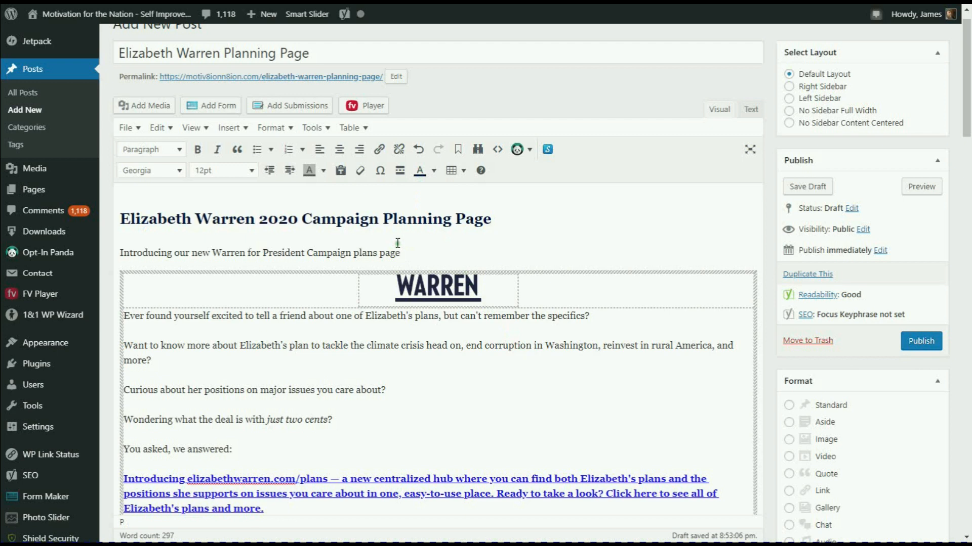
- Set the font size of the line "Introducing our new Warren for President Campaign plans page" to 14pt
drag(401, 251, 121, 253)
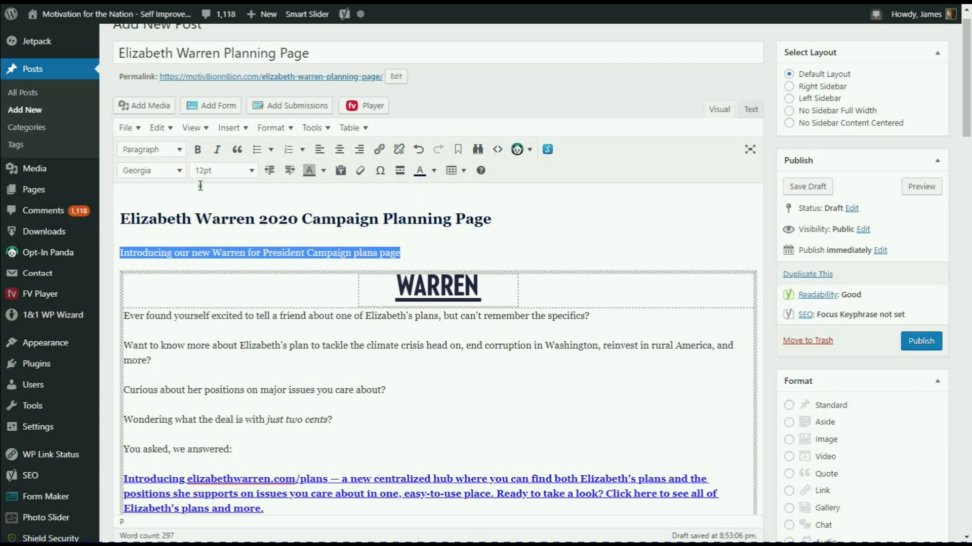
click(178, 150)
click(185, 150)
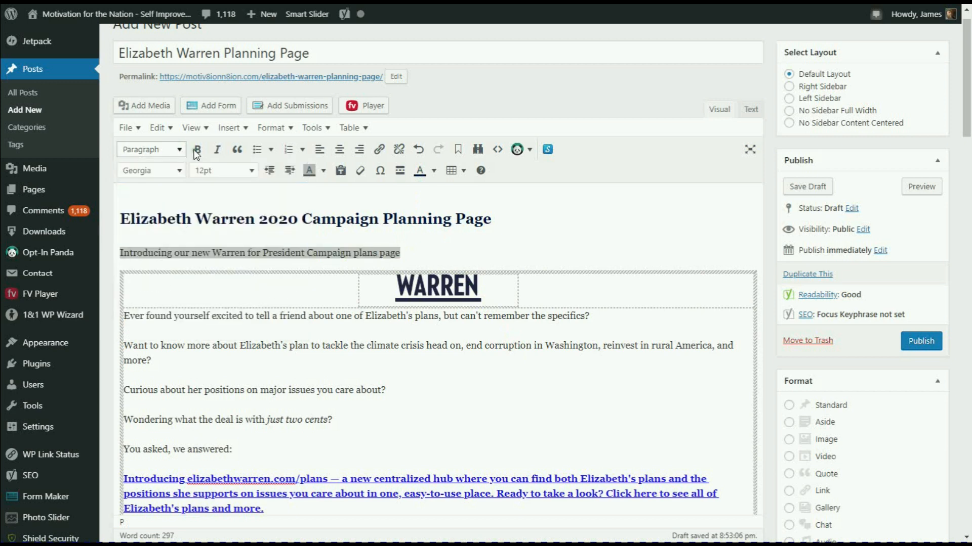
click(251, 172)
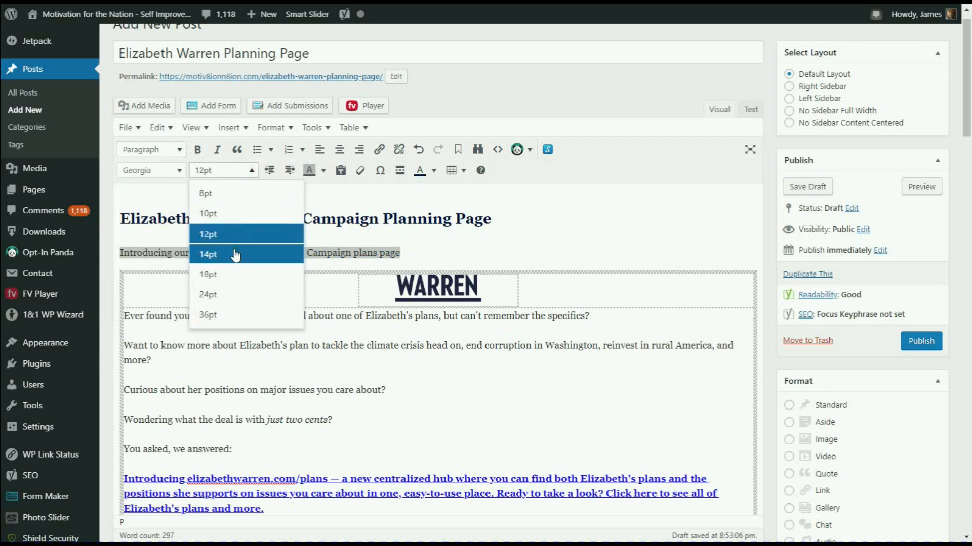
click(235, 254)
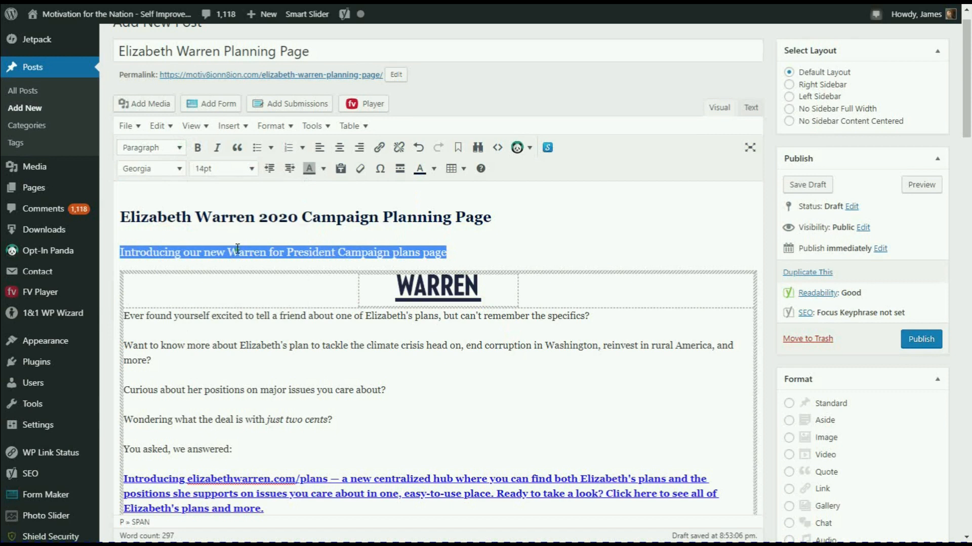
- Remove the blank line between the email's opening question and the "Want to know more about Elizabeth's plan" paragraph
scroll(274, 253, down, 2)
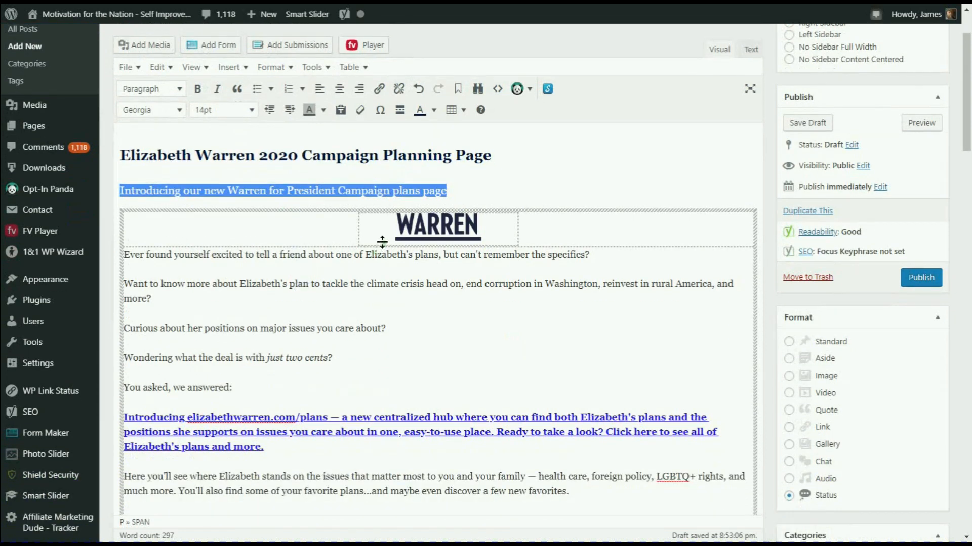
scroll(416, 252, down, 1)
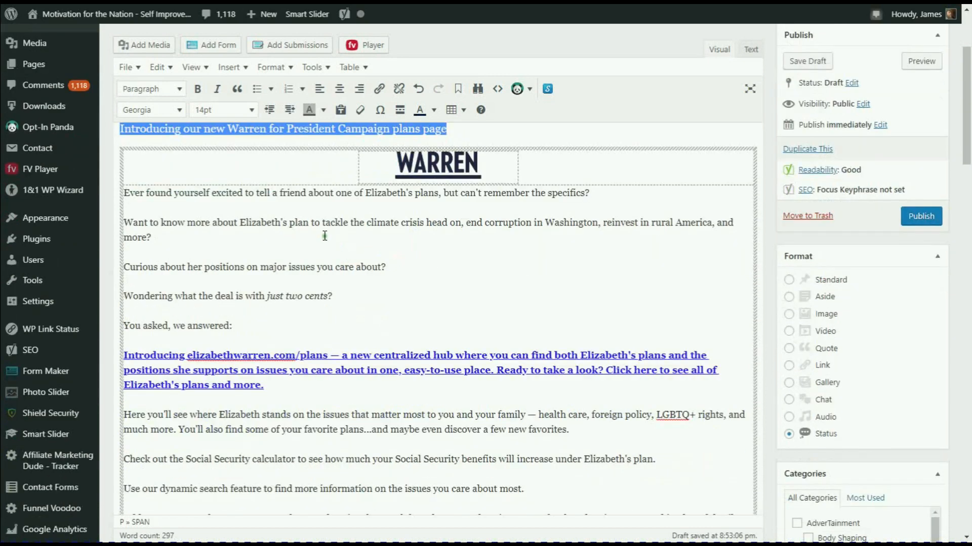
click(597, 194)
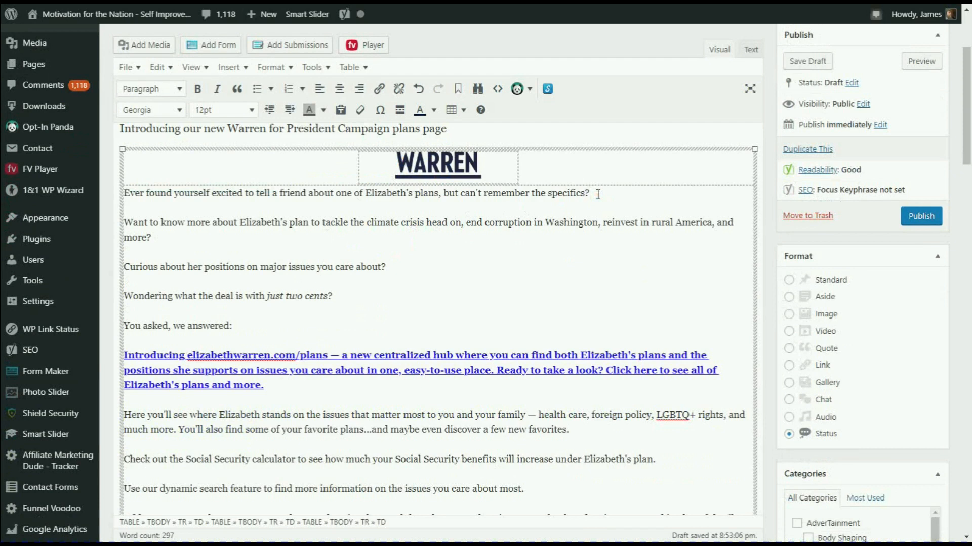
key(shift+Return)
key(Delete)
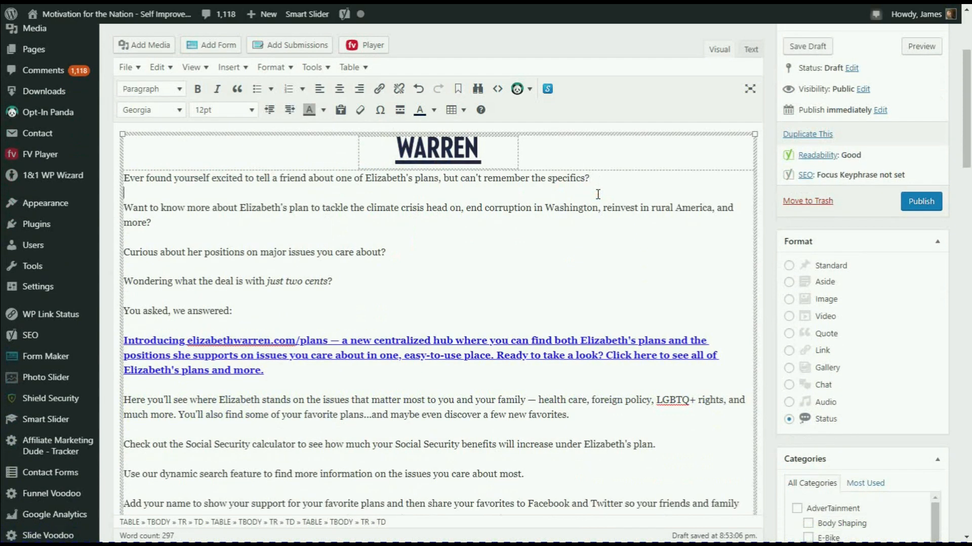
key(Delete)
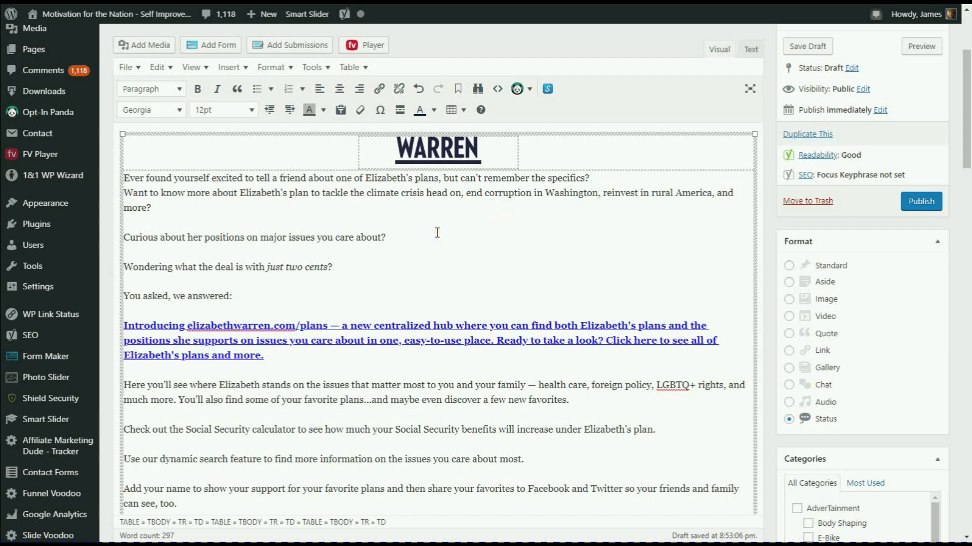
- Join the "Curious about her positions" and "Wondering what the deal is" questions onto the end of the "Want to know more" paragraph
key(Delete)
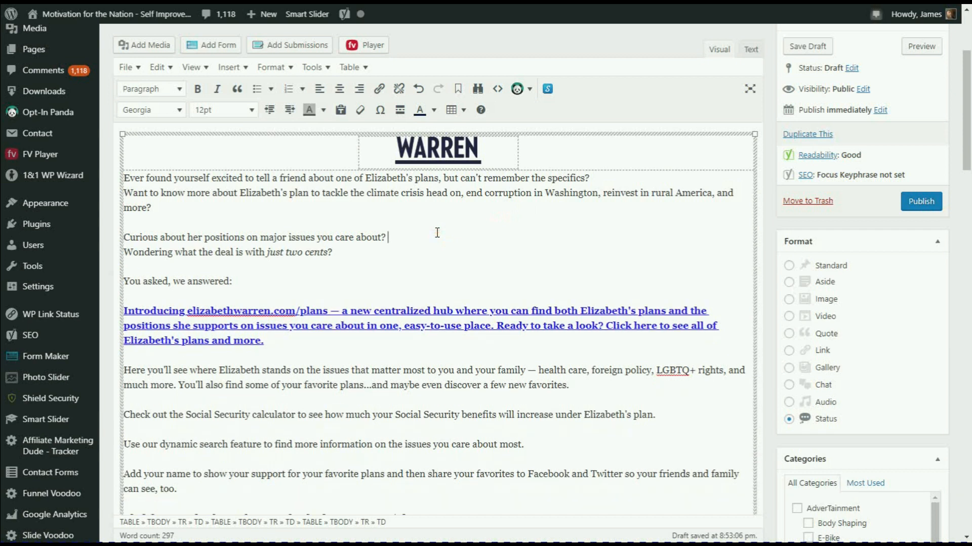
key(Delete)
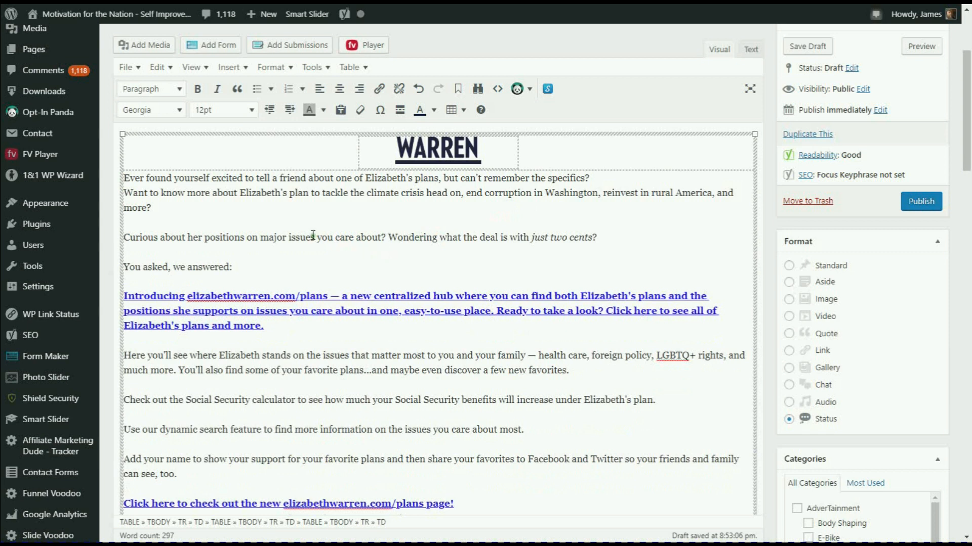
click(301, 211)
key(Delete)
key(Delete)
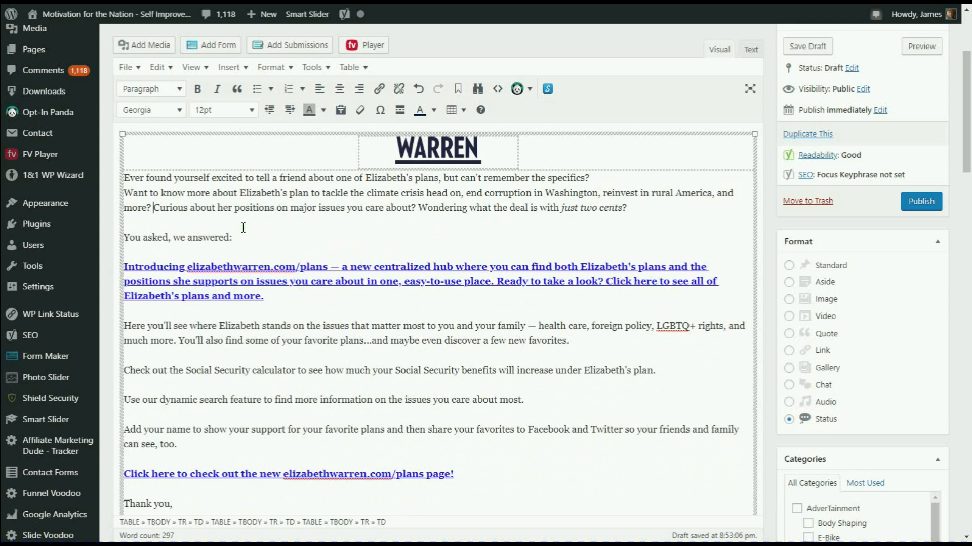
- Format the "You asked, we answered:" line as 14pt bold text in the heading's dark navy color
drag(234, 234, 123, 235)
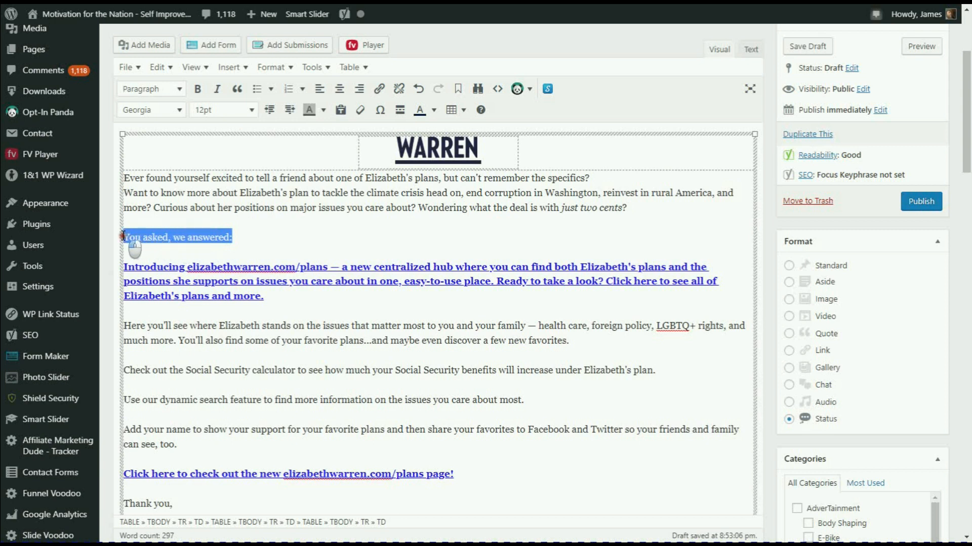
click(218, 111)
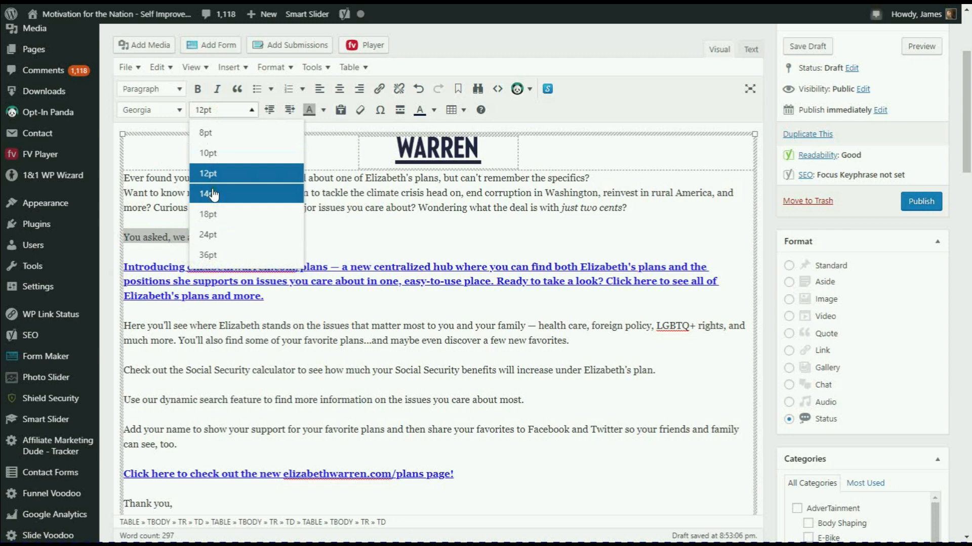
click(213, 194)
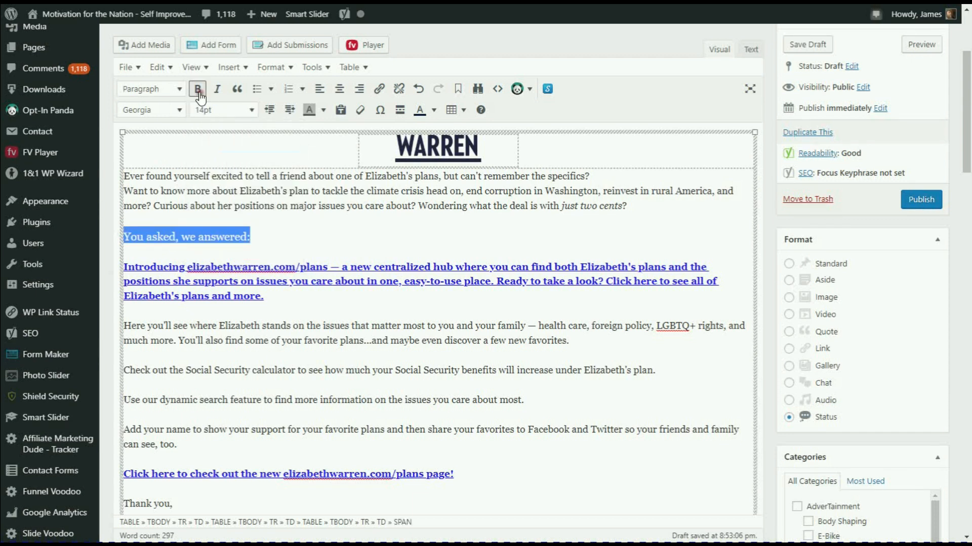
click(199, 92)
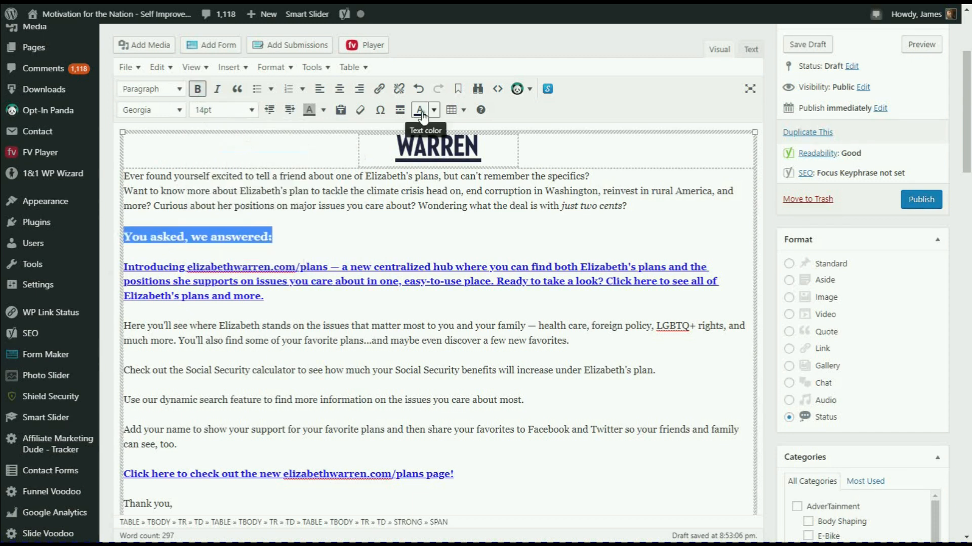
click(369, 219)
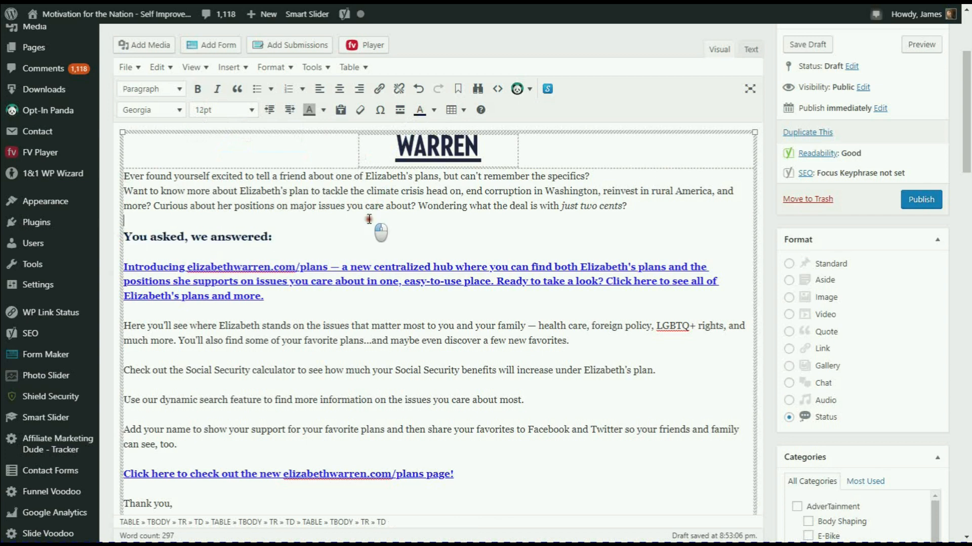
scroll(353, 238, down, 5)
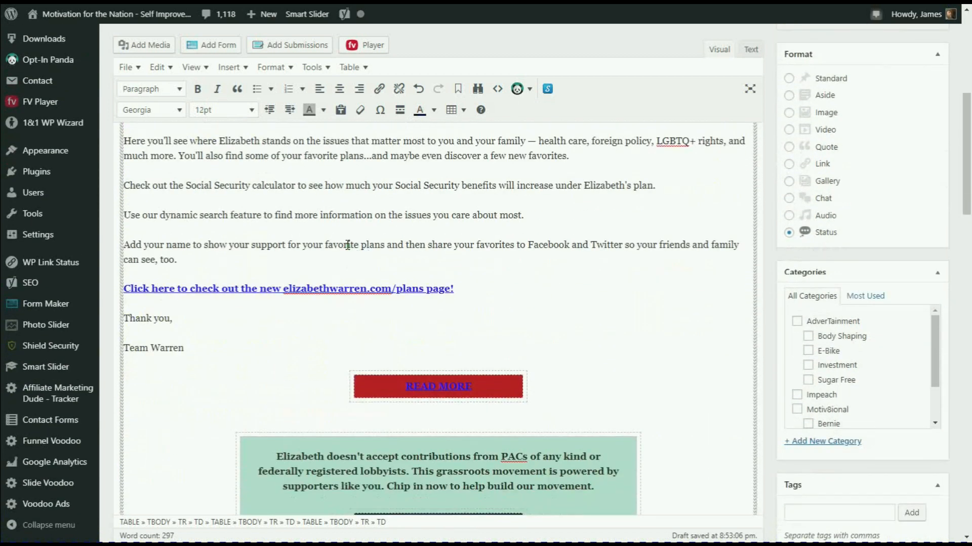
scroll(348, 245, down, 2)
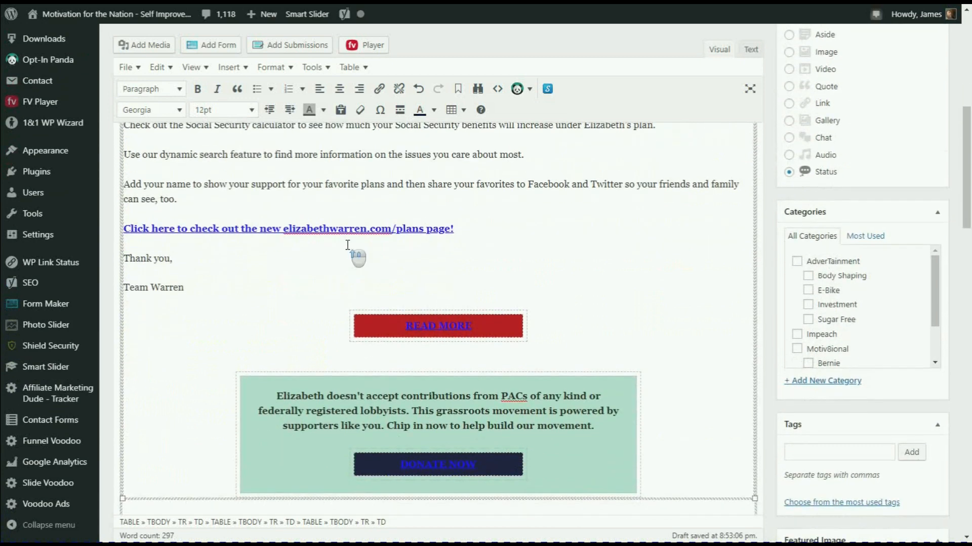
scroll(348, 245, up, 1)
scroll(347, 245, up, 3)
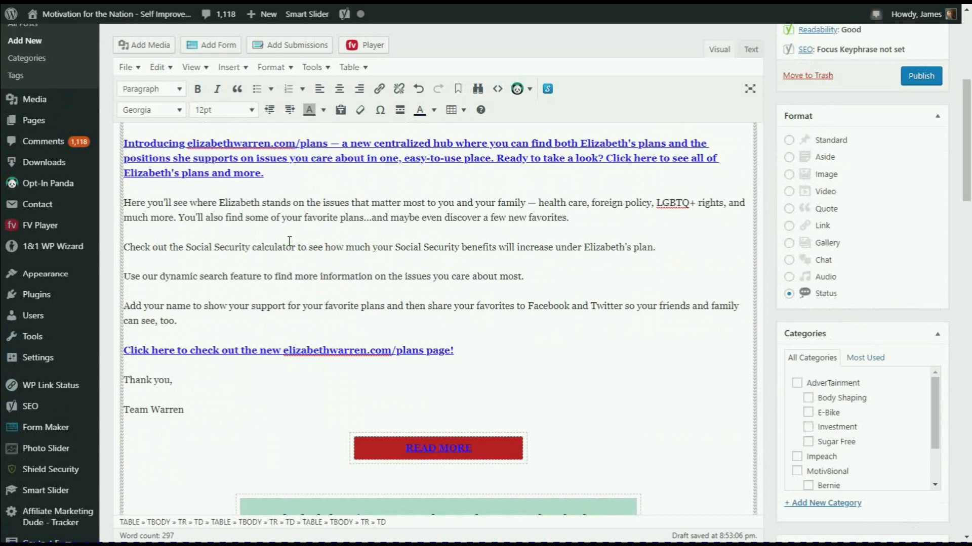
scroll(289, 241, down, 3)
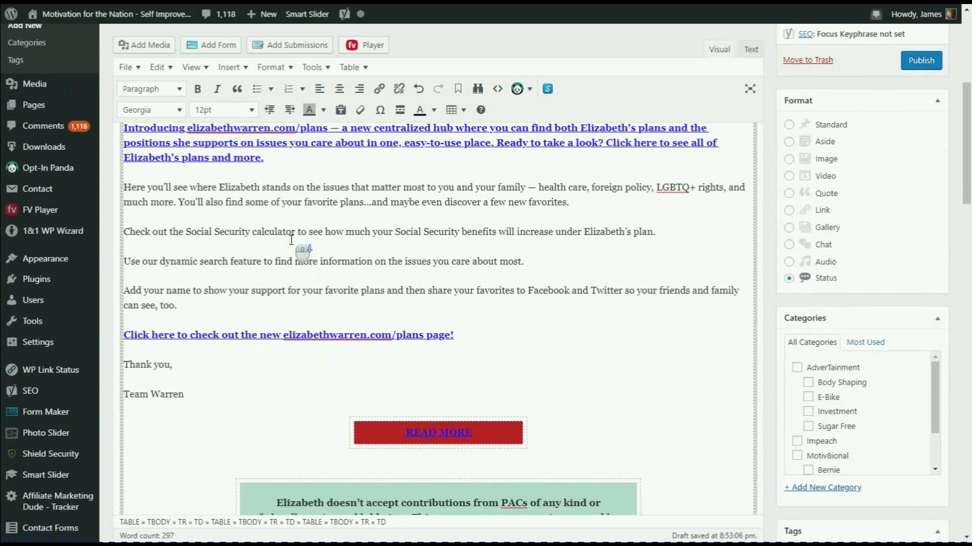
- Remove the blank line between "Thank you," and "Team Warren" in the email's closing
click(187, 260)
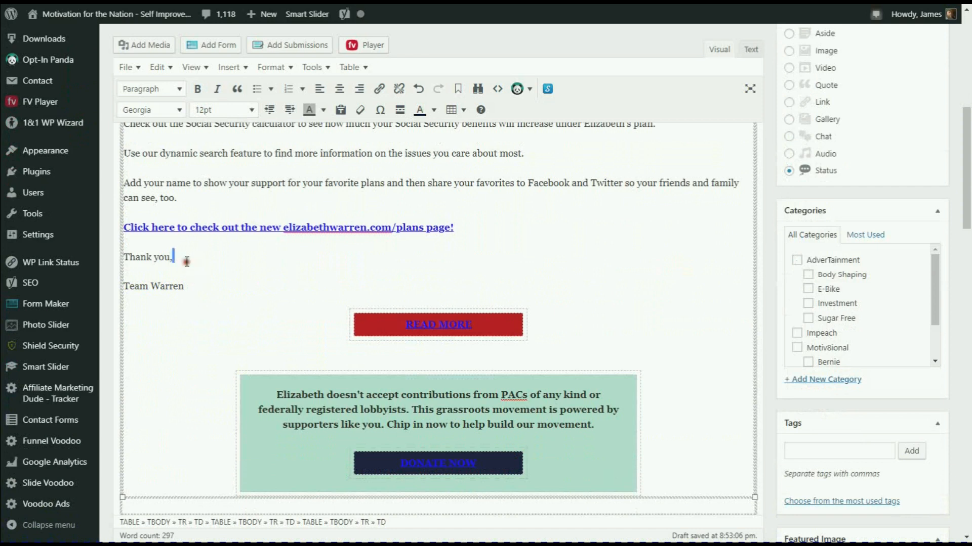
key(Down)
key(BackSpace)
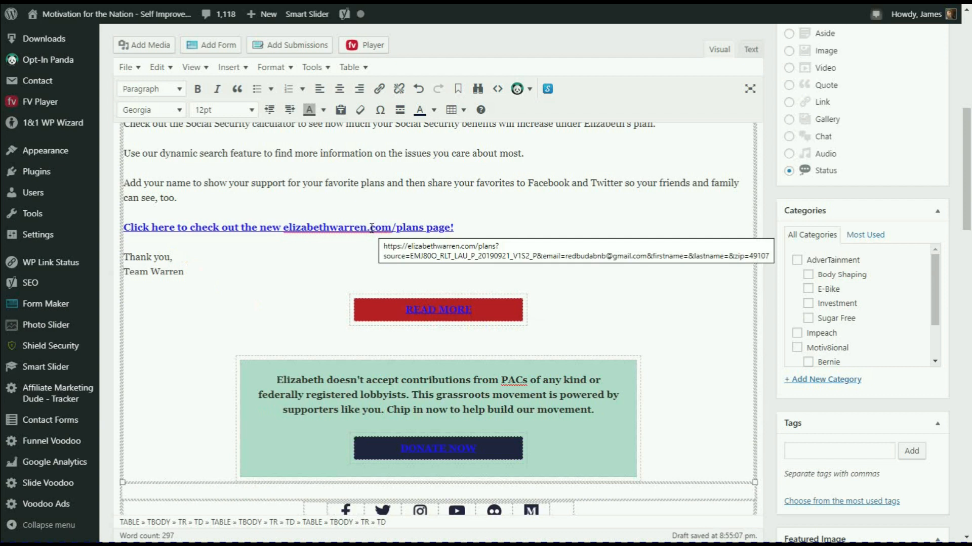
- Copy the line "Introducing our new Warren for President Campaign plans page" from the post and use it as the Twitter title
middle_click(349, 202)
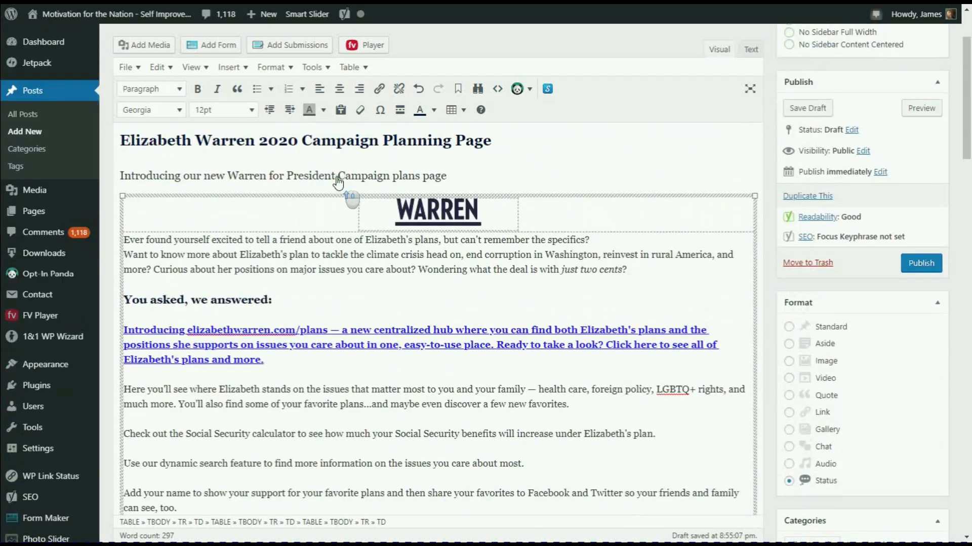
scroll(338, 183, up, 2)
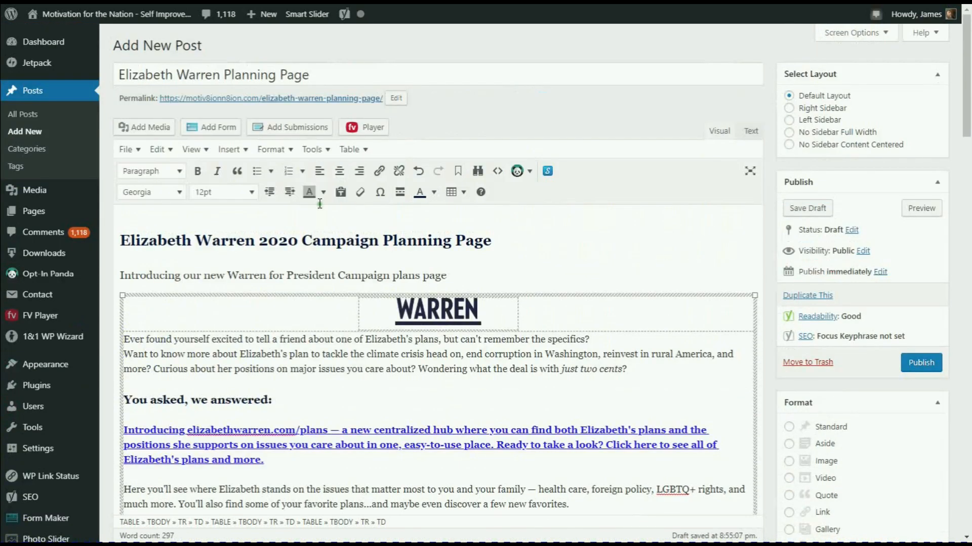
triple_click(292, 244)
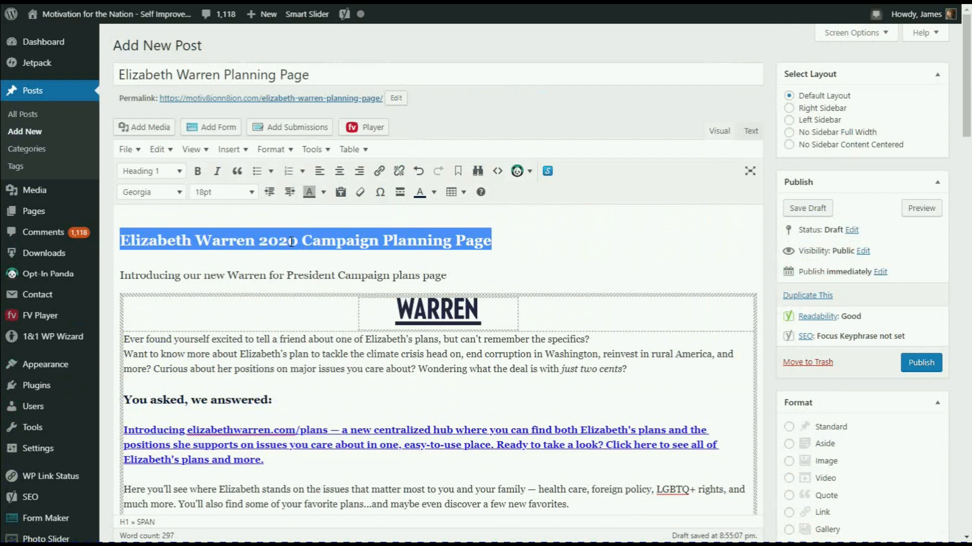
triple_click(276, 275)
key(ctrl+c)
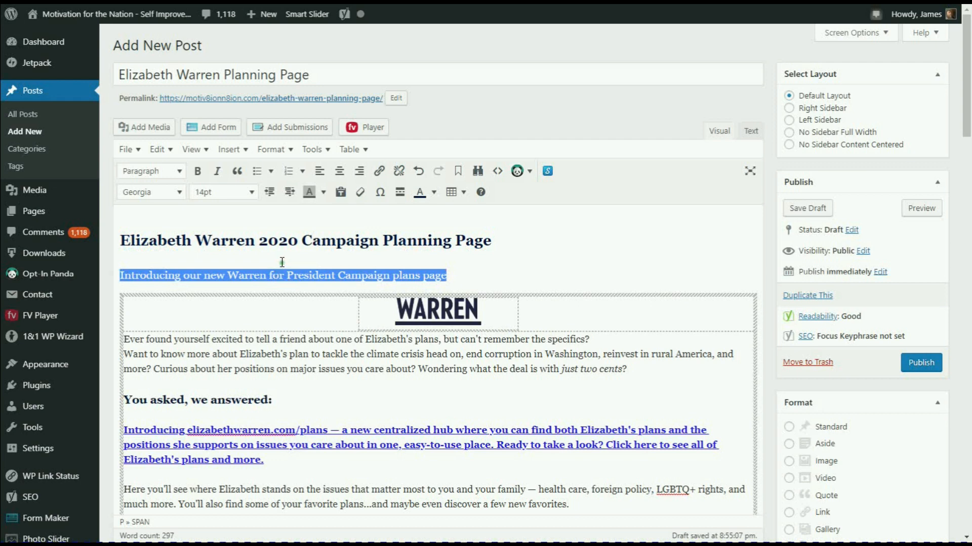
scroll(282, 264, down, 1)
scroll(282, 264, down, 15)
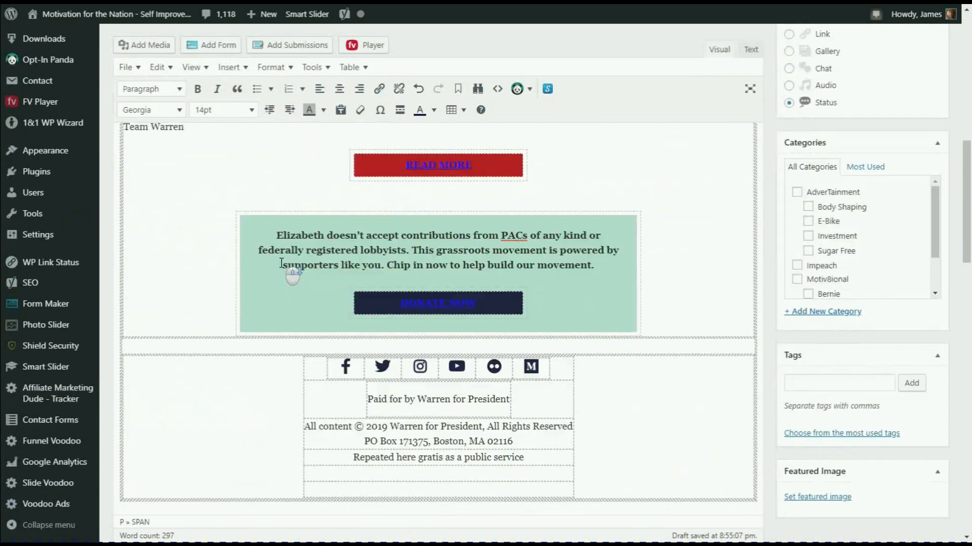
scroll(281, 263, down, 5)
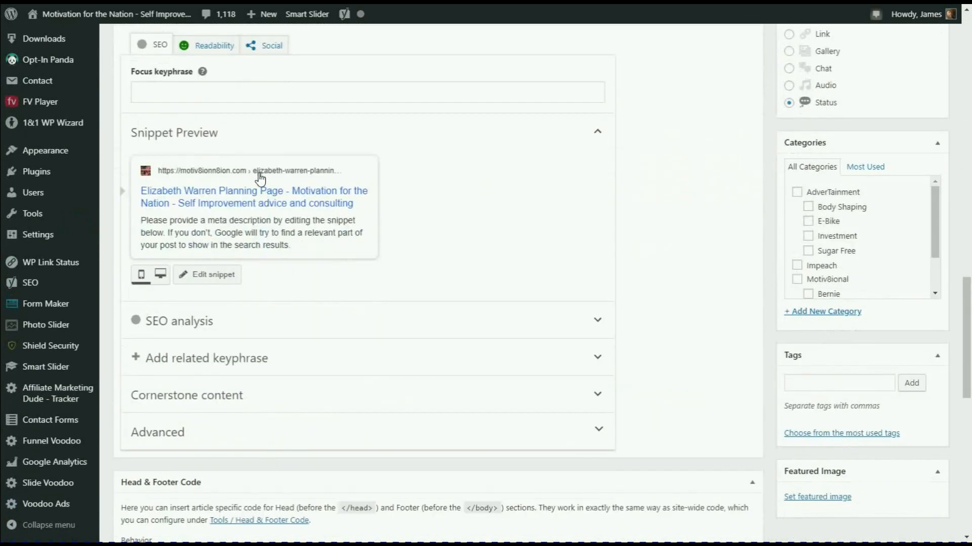
click(264, 49)
click(231, 112)
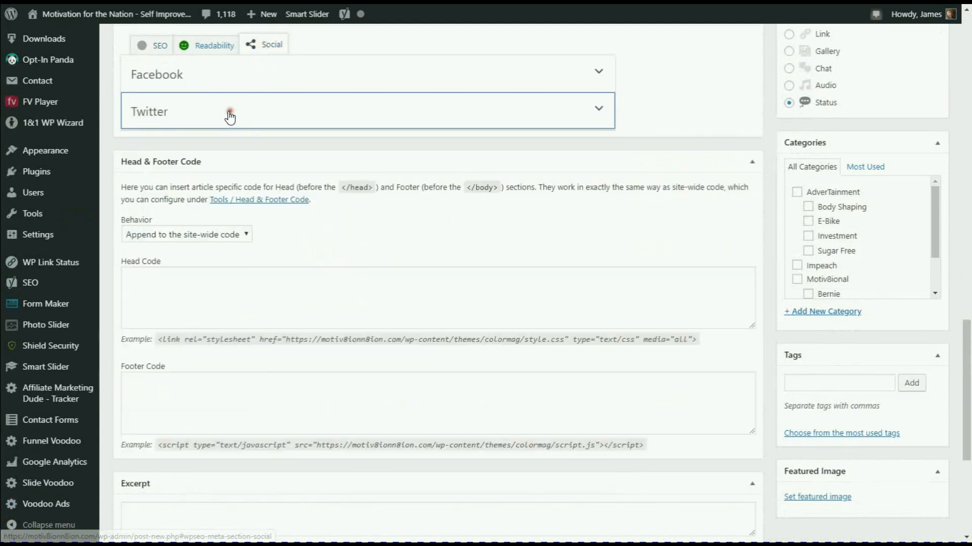
click(154, 225)
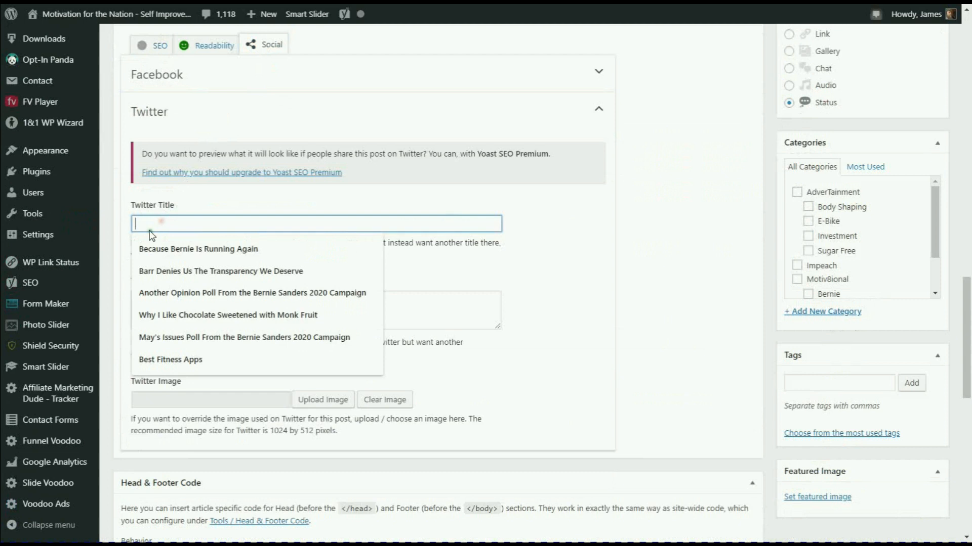
key(ctrl+v)
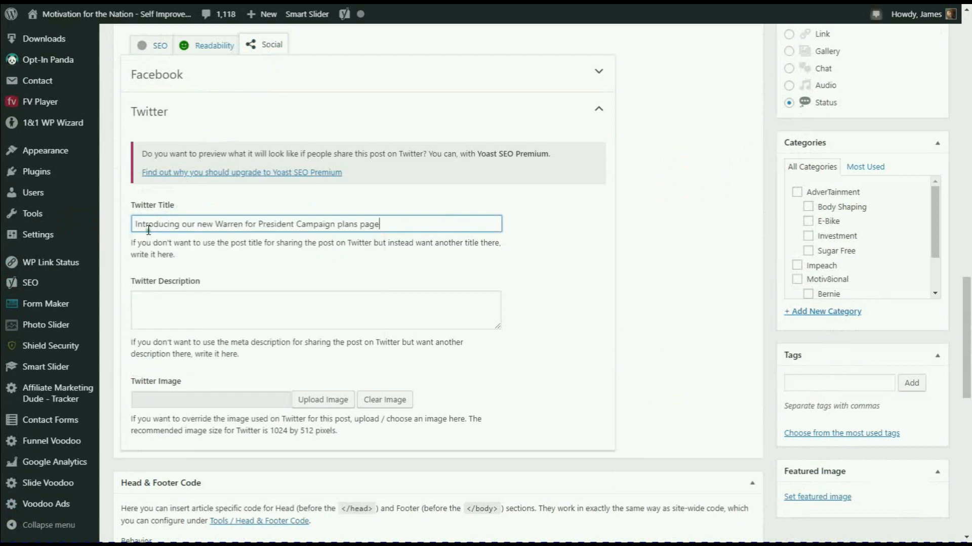
- Paste the same "Introducing our new Warren for President Campaign plans page" text as the Facebook title
click(195, 89)
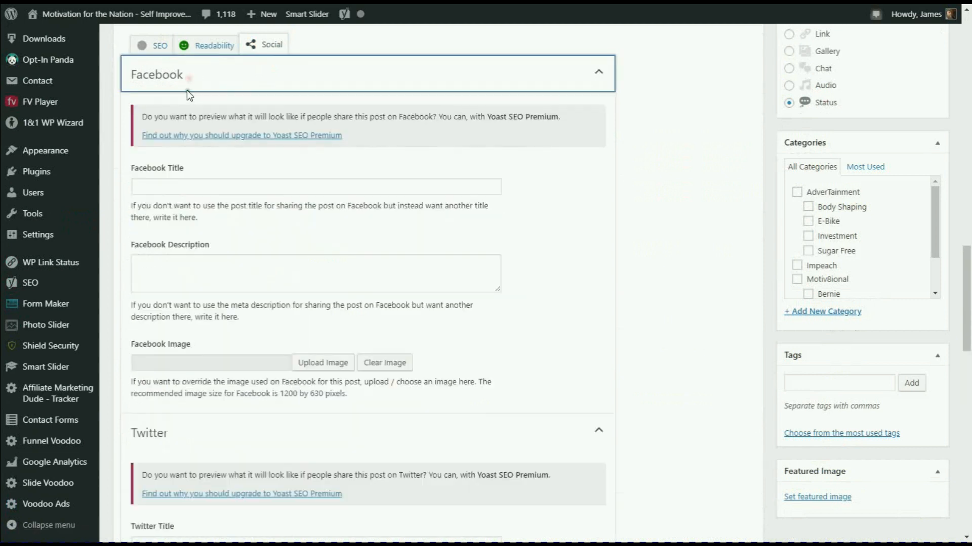
click(159, 184)
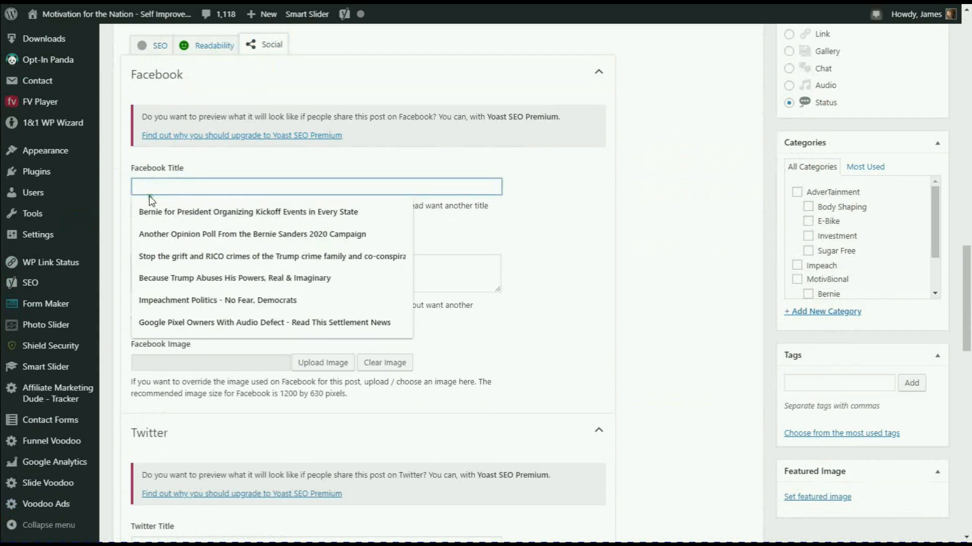
key(ctrl+v)
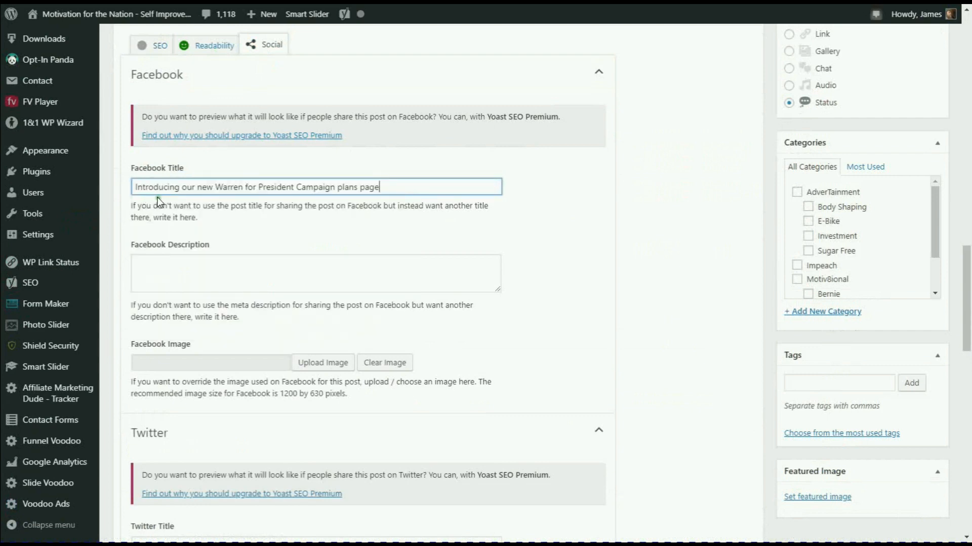
- Copy the post text from "Want to know more about Elizabeth's plan" through "major issues you care about?"
scroll(172, 190, up, 10)
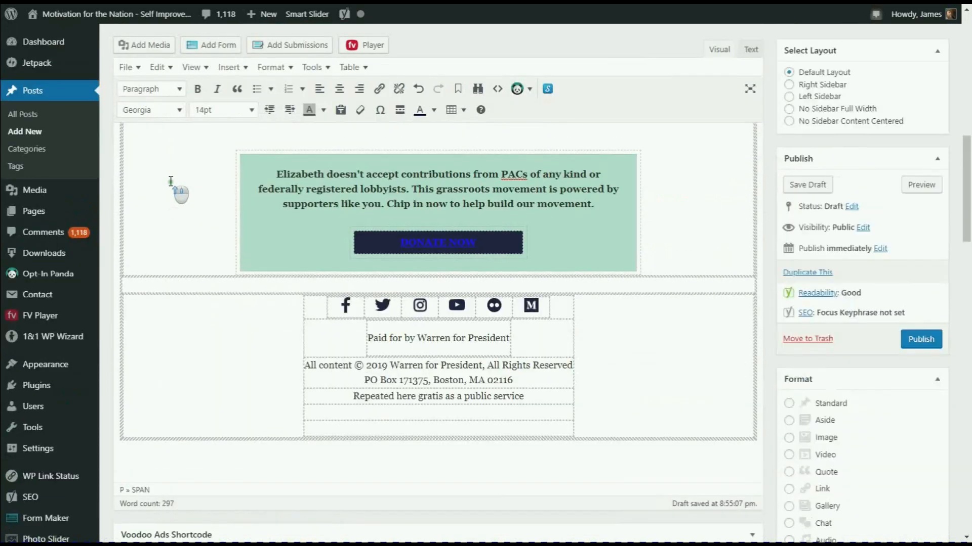
scroll(170, 180, up, 10)
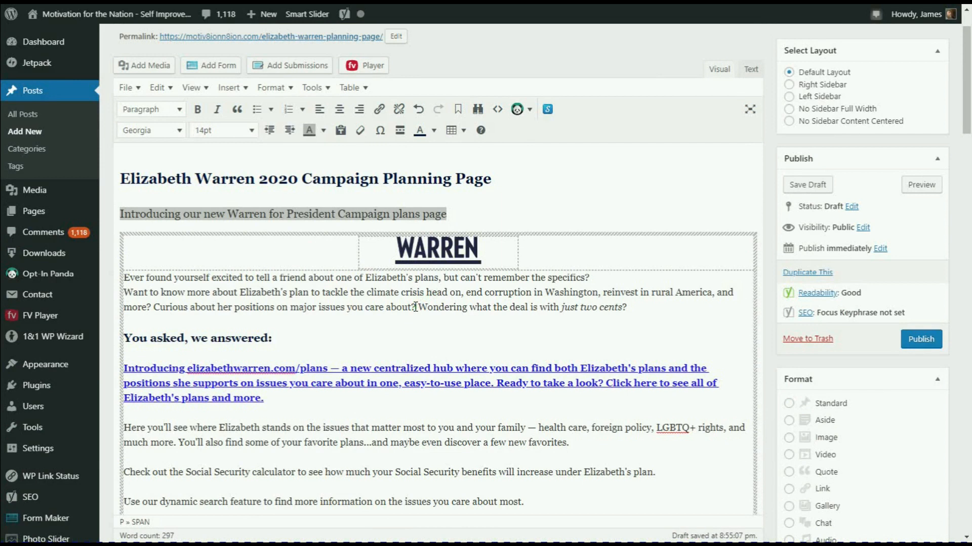
drag(415, 307, 124, 292)
key(ctrl+c)
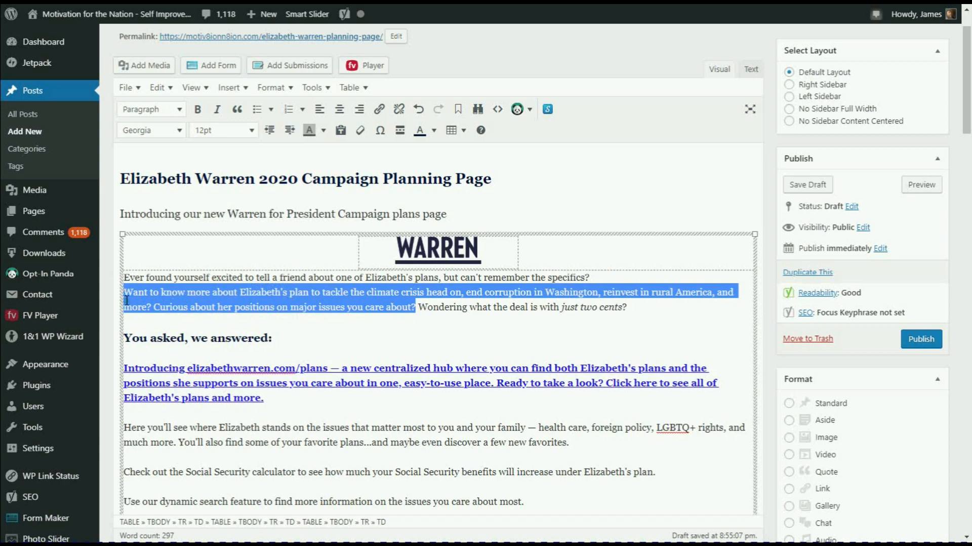
click(338, 331)
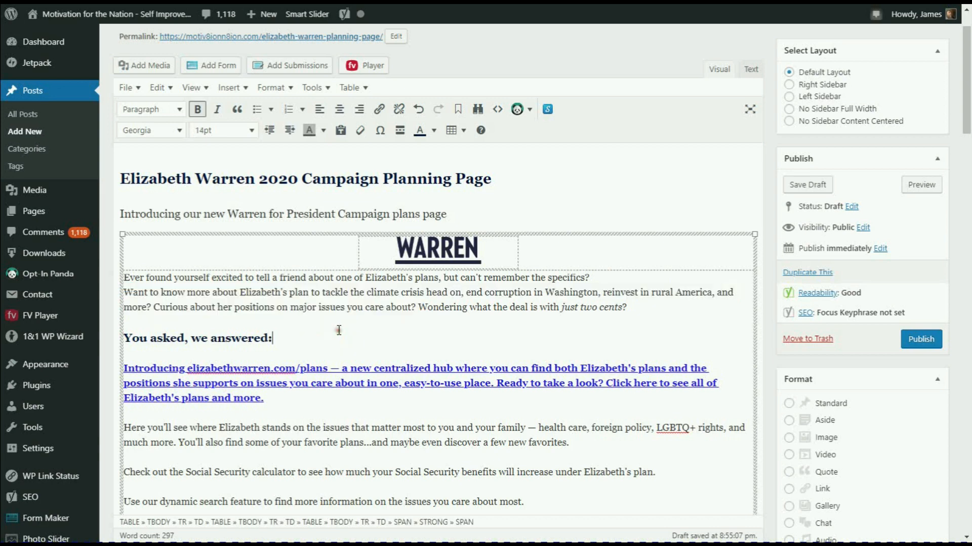
- Open the Yoast SEO snippet for editing and paste the copied questions as the meta description
scroll(339, 333, down, 1)
scroll(339, 333, down, 15)
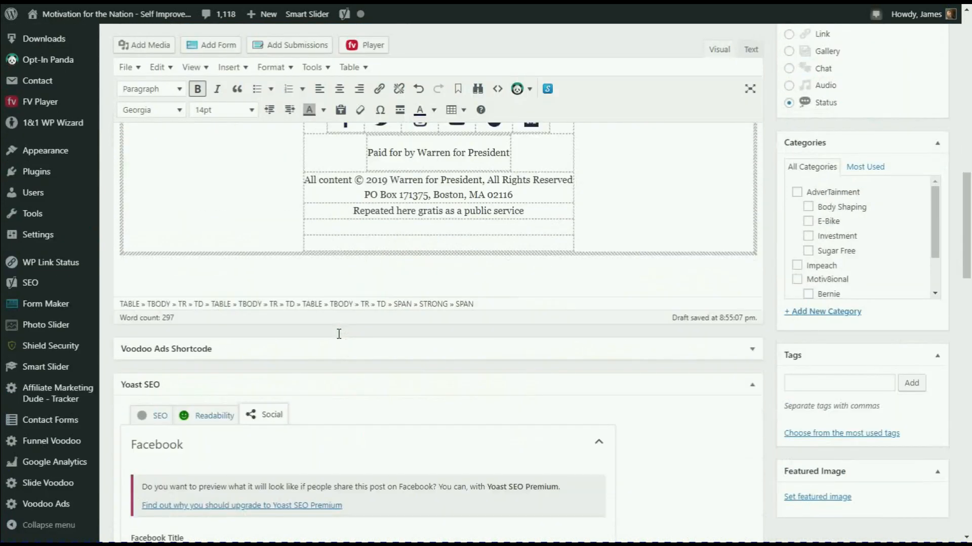
scroll(339, 334, down, 4)
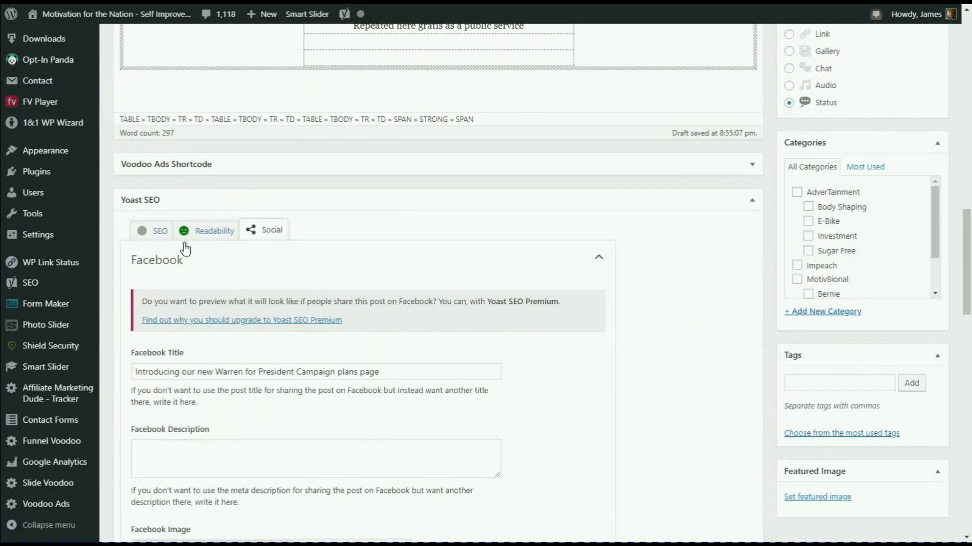
click(156, 234)
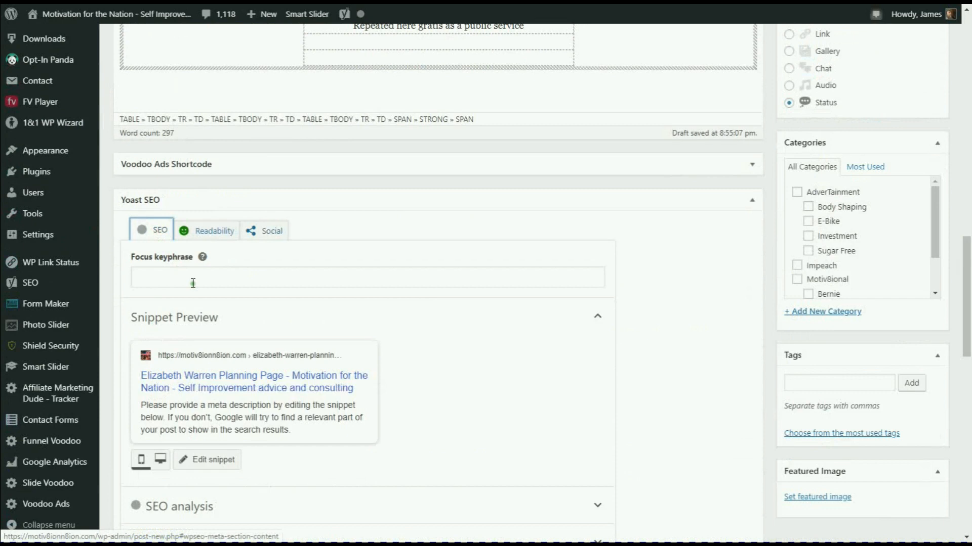
scroll(196, 292, down, 1)
scroll(196, 293, down, 2)
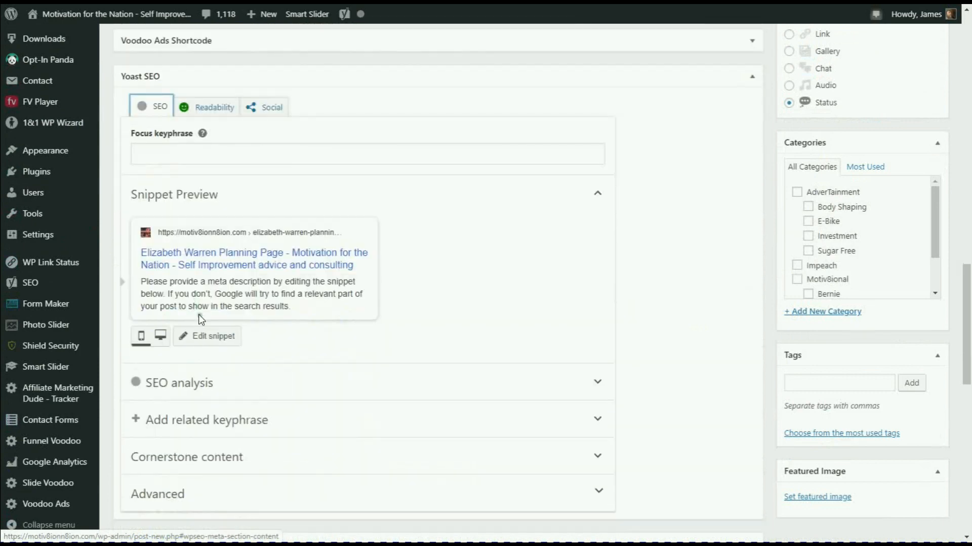
click(205, 334)
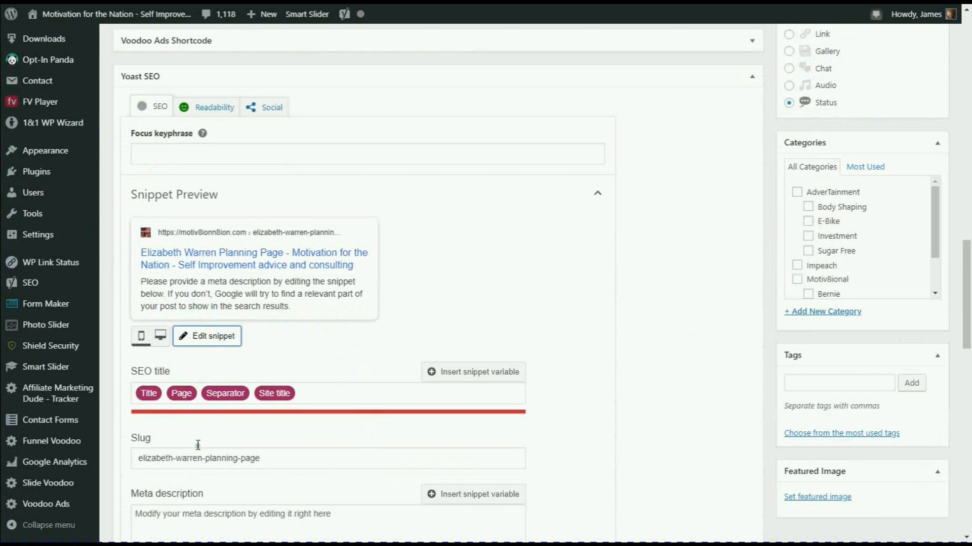
scroll(191, 462, down, 1)
scroll(191, 471, down, 1)
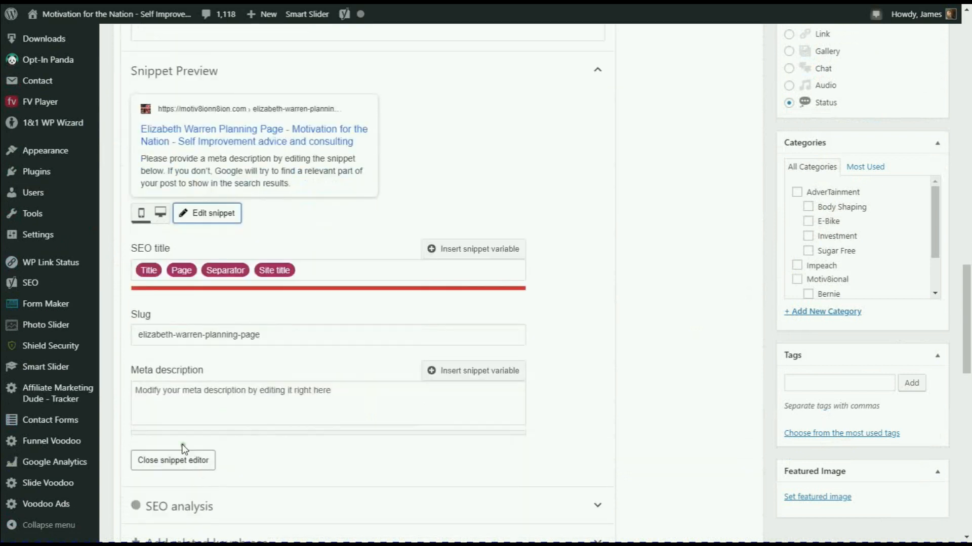
click(156, 405)
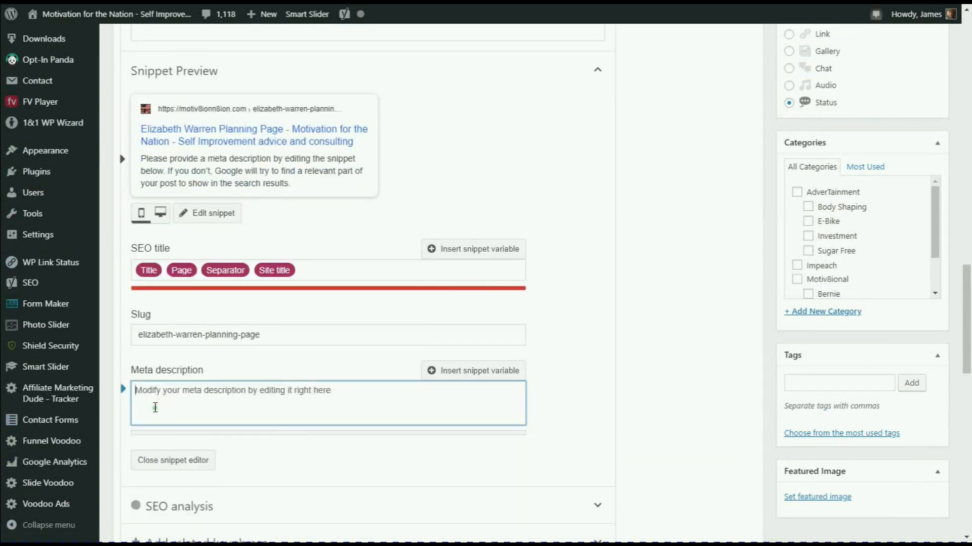
key(ctrl+v)
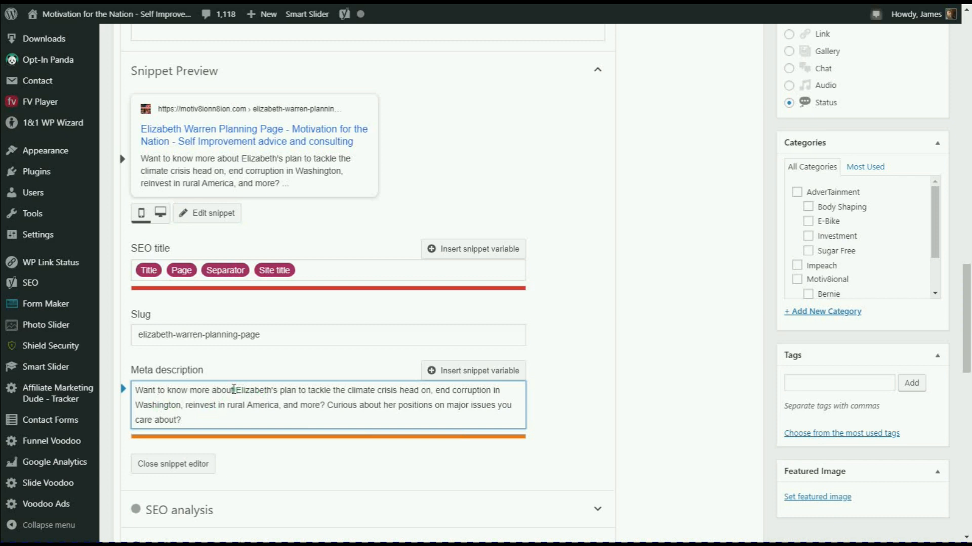
- Reword the start of the meta description to "Want to know Elizabeth Warren's plan", removing "more about" and adding the surname
drag(234, 389, 190, 390)
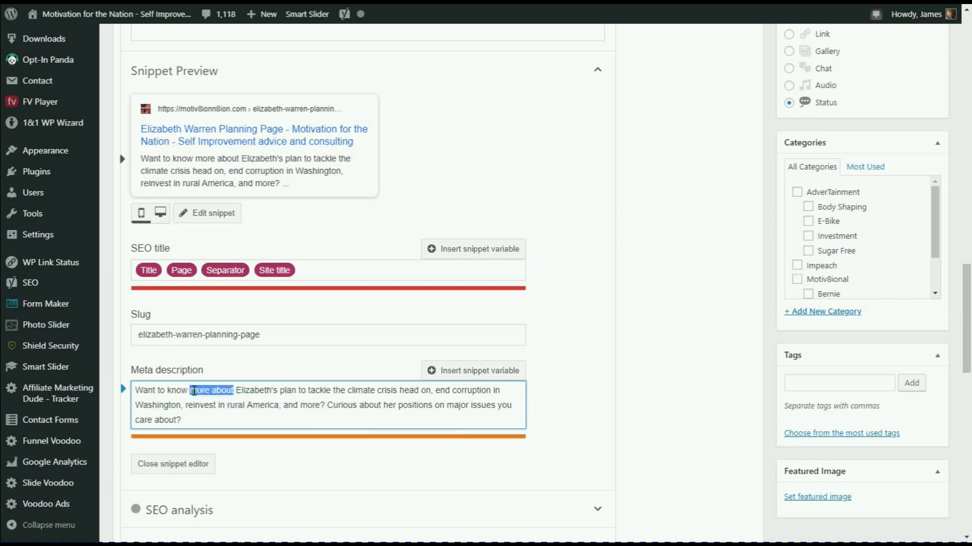
key(BackSpace)
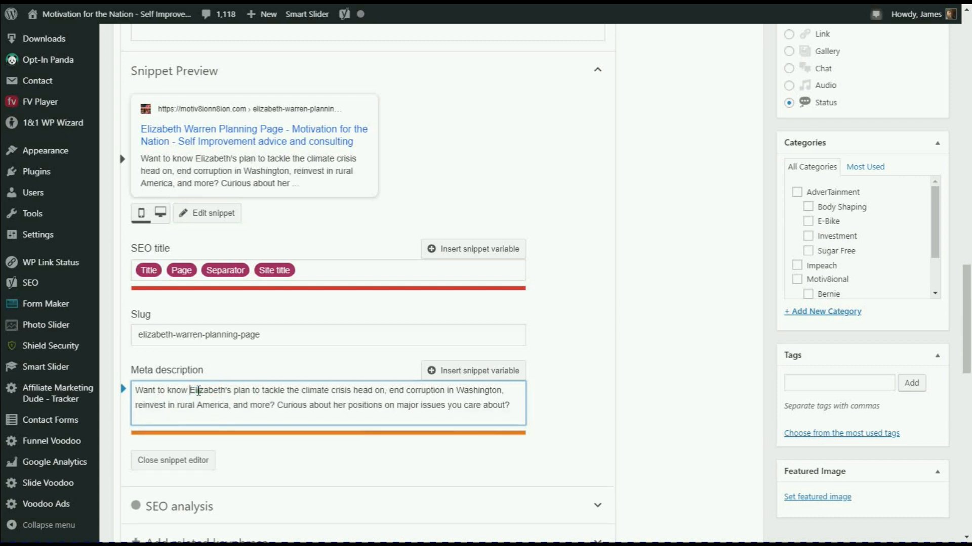
click(223, 390)
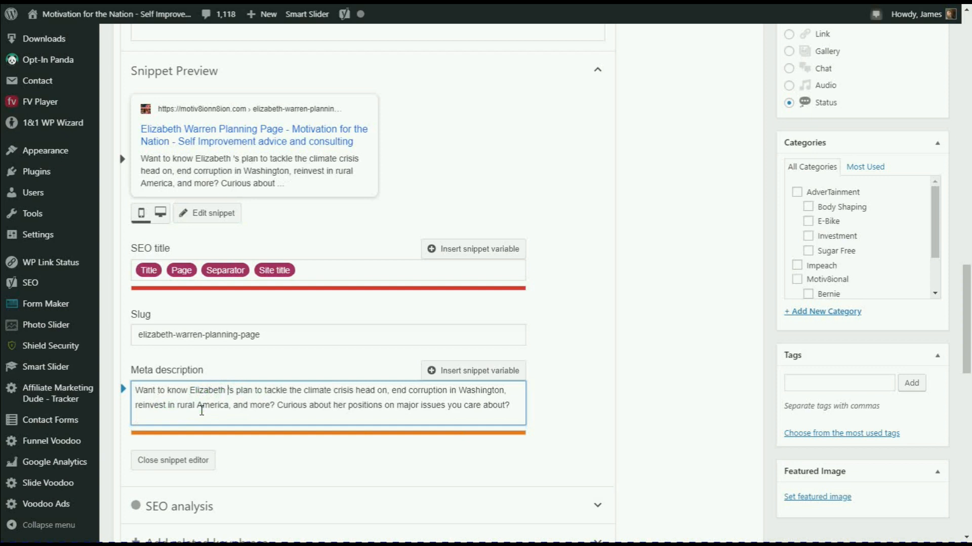
text(Warren)
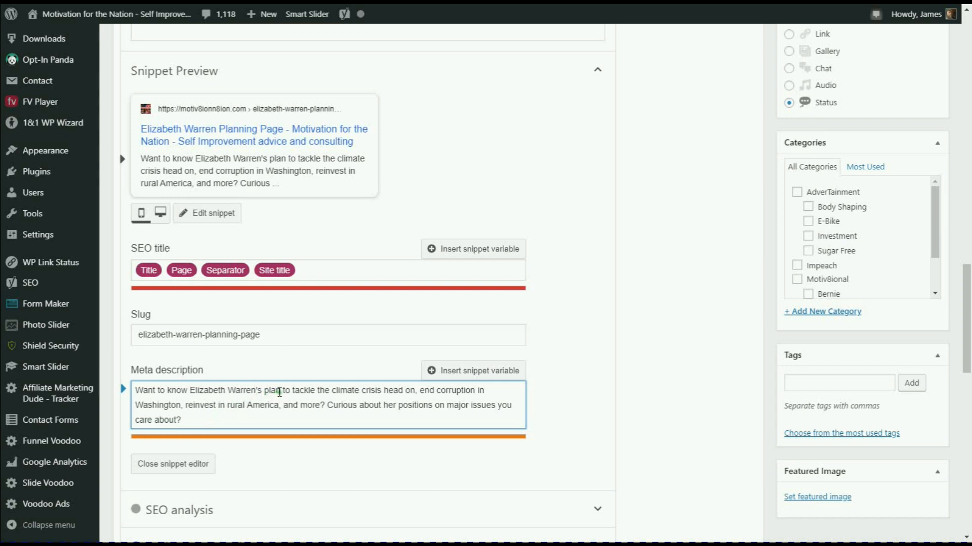
- Change "plan to tackle" in the meta description to "planning?" so the first question ends there
text(ning)
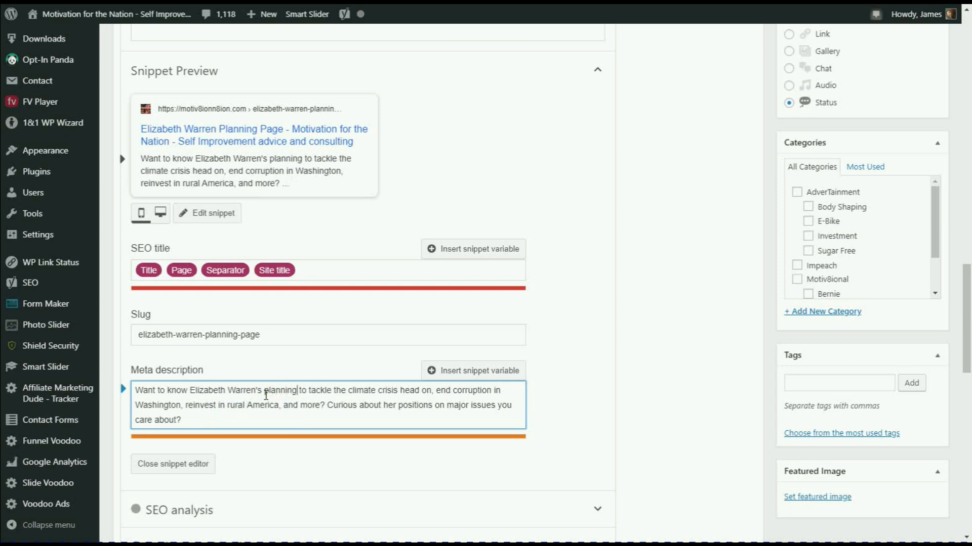
key(Delete)
key(Delete)
key(Delete)
key(Delete)
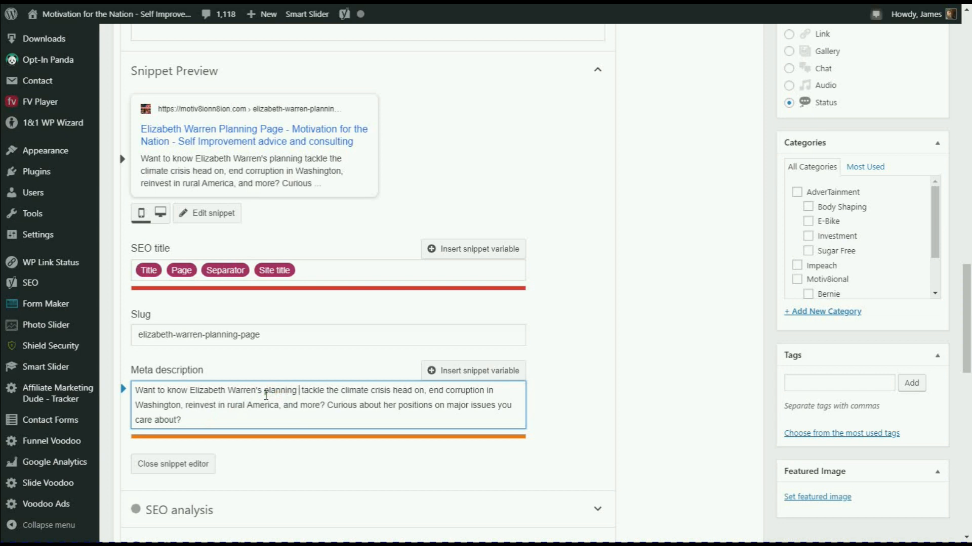
key(Delete)
key(Delete)
key(Delete)
key(Delete)
key(Delete)
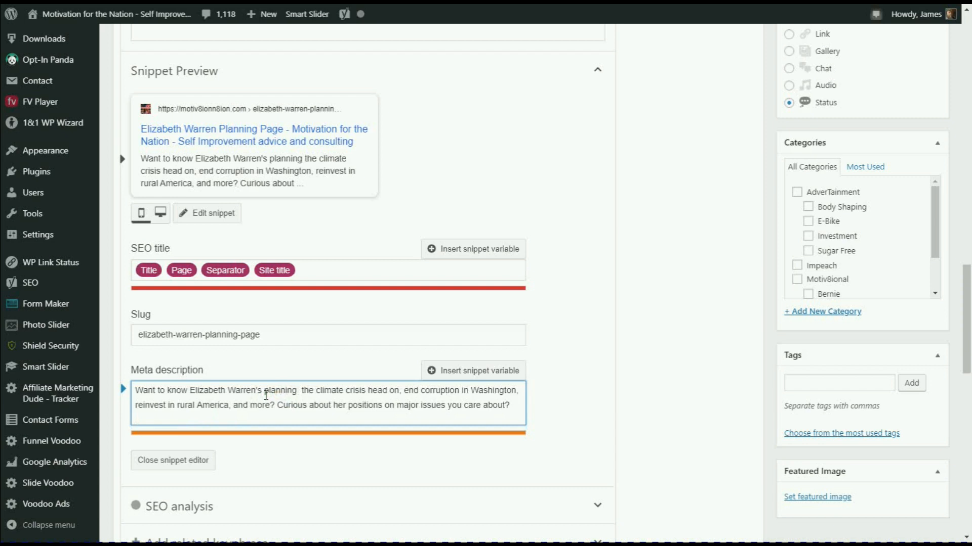
text(?)
- Delete the word "the" before "climate crisis" in the meta description
key(Right)
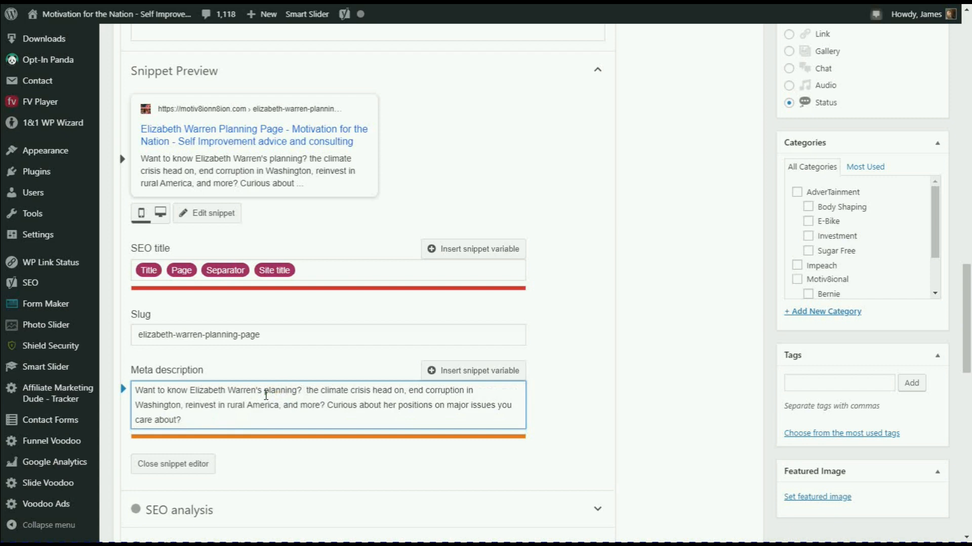
key(Delete)
key(Delete)
key(Delete)
key(Delete)
key(Delete)
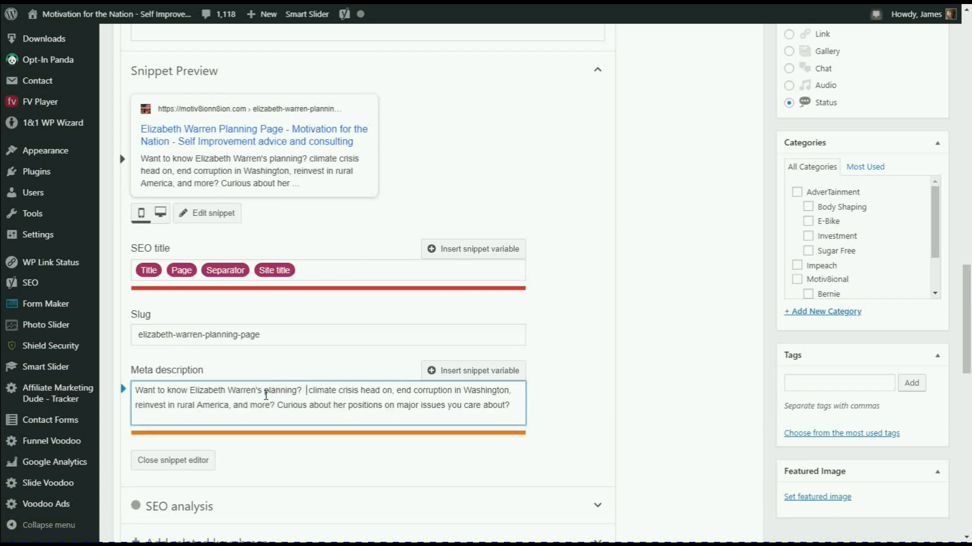
- Shorten the rest of the meta description to "Climate crisis, end corruption in DC, reinvest in rural America? Curious about her fixes on issues you care about?"
text(C)
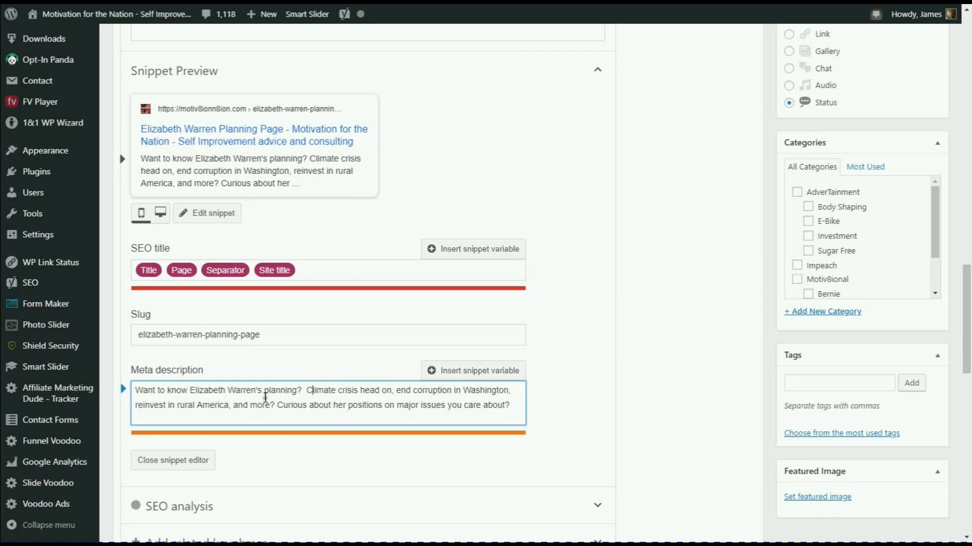
drag(360, 391, 396, 390)
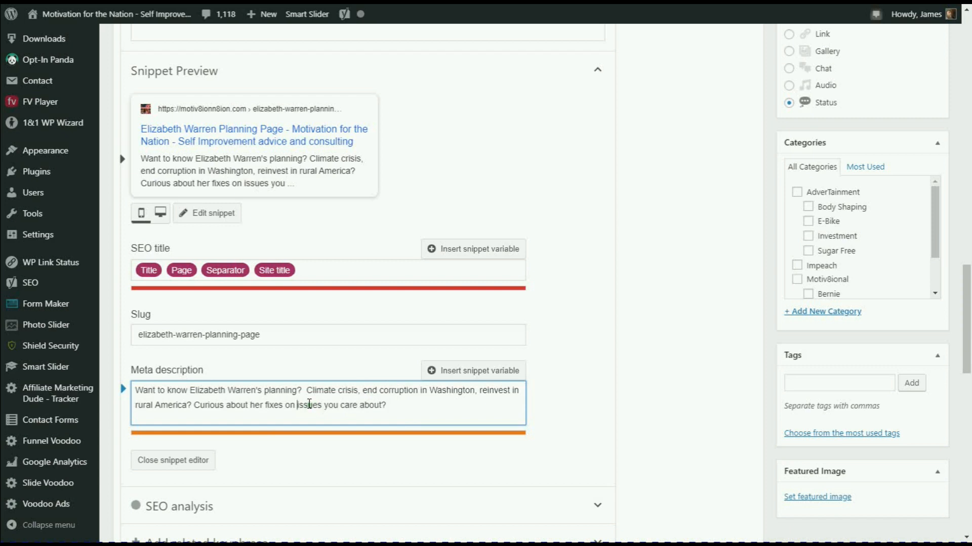
click(383, 403)
click(308, 390)
key(BackSpace)
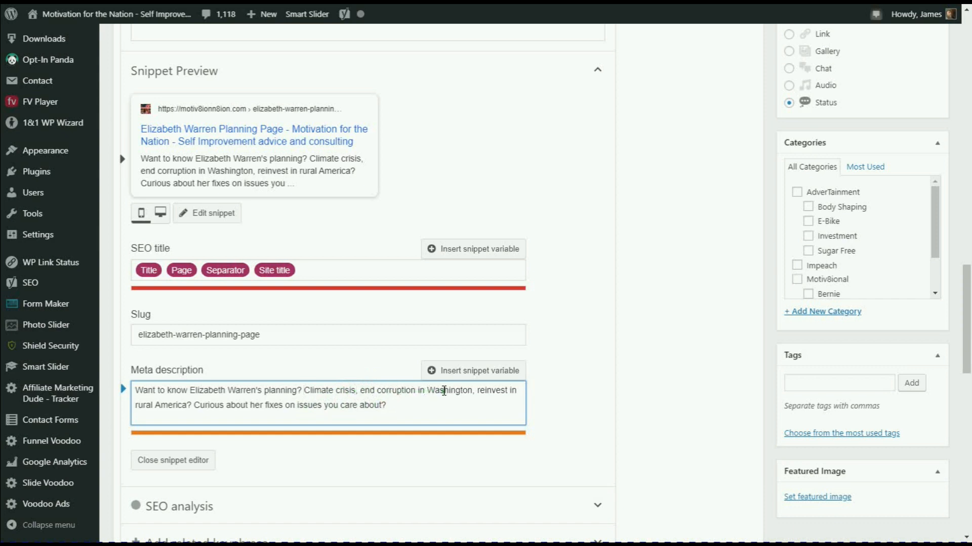
double_click(462, 389)
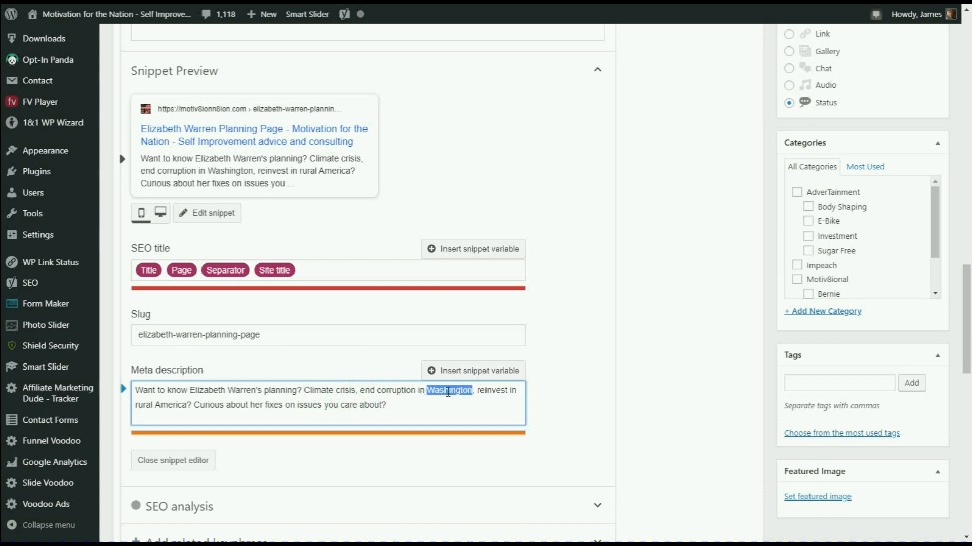
text(DC)
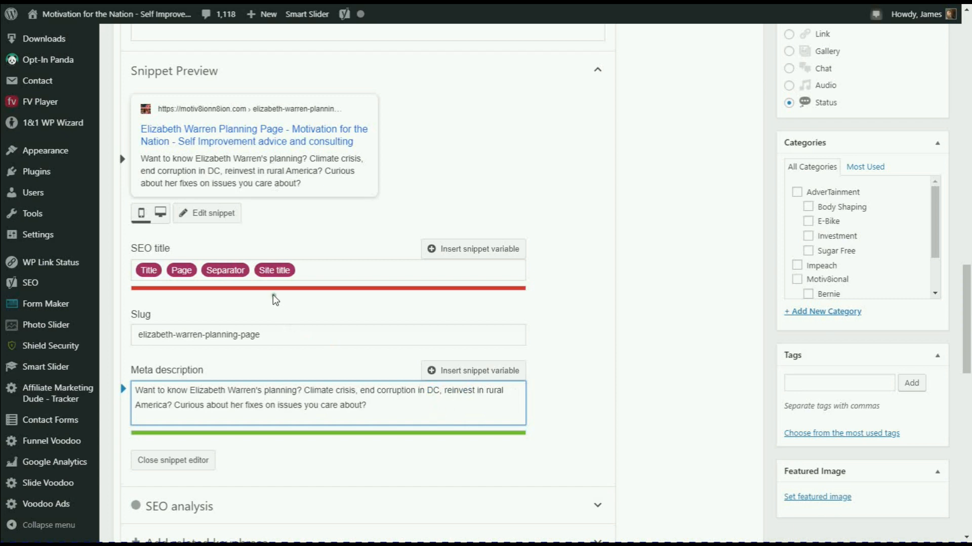
- Remove the Site title and Separator variables from the SEO title, keeping only Title and Page
double_click(269, 269)
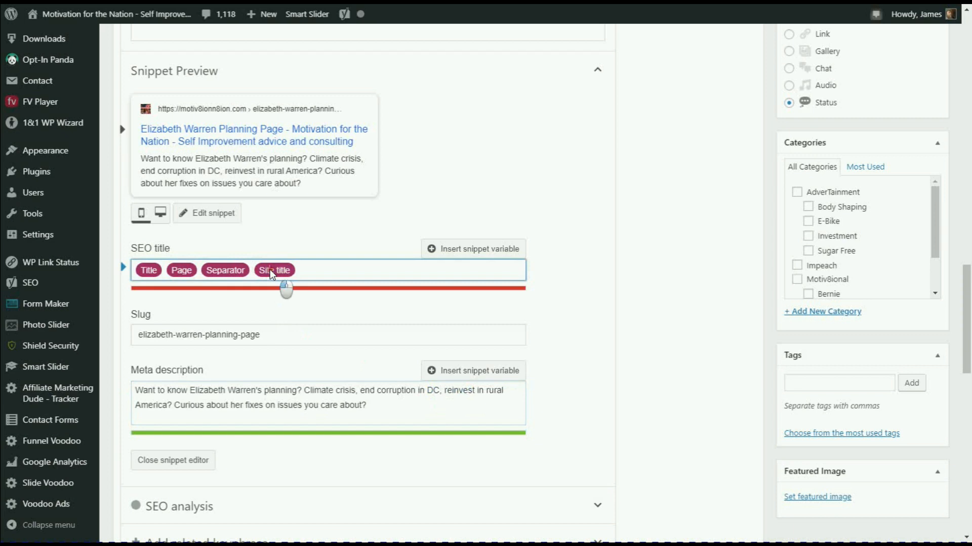
key(BackSpace)
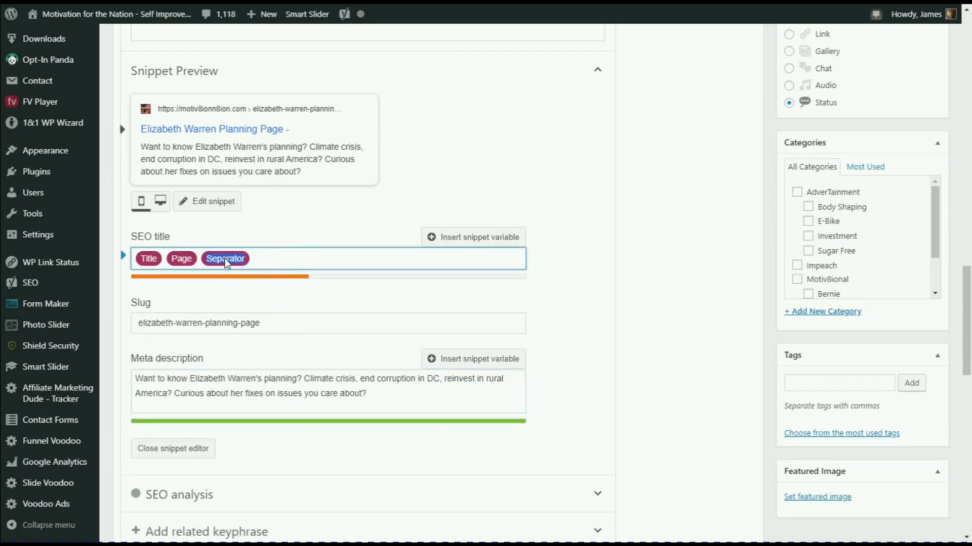
key(BackSpace)
- Replace the word "Curious" in the meta description with "A page"
click(201, 393)
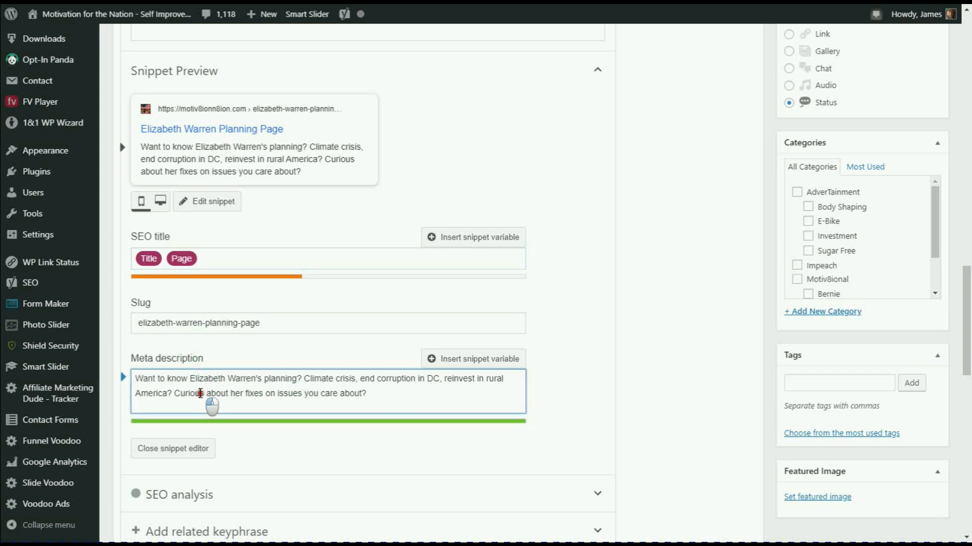
drag(202, 393, 177, 391)
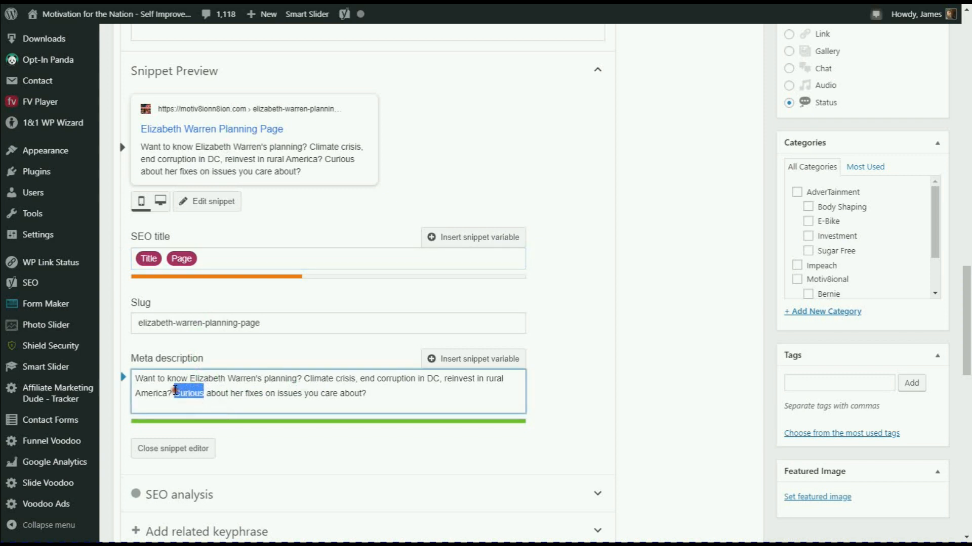
text(A page)
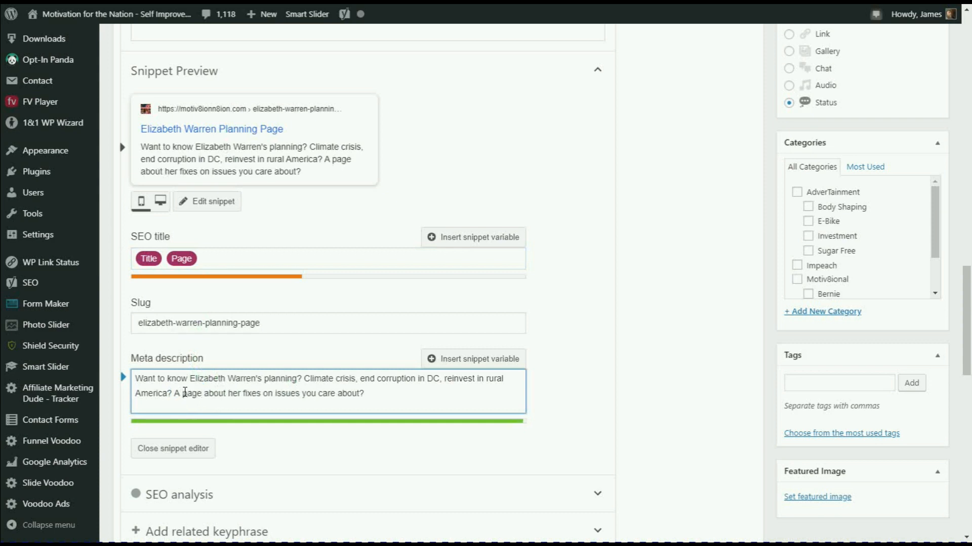
- Copy the post's "Here you'll see where Elizabeth stands on the issues" paragraph, keeping it in the body text
scroll(185, 393, up, 7)
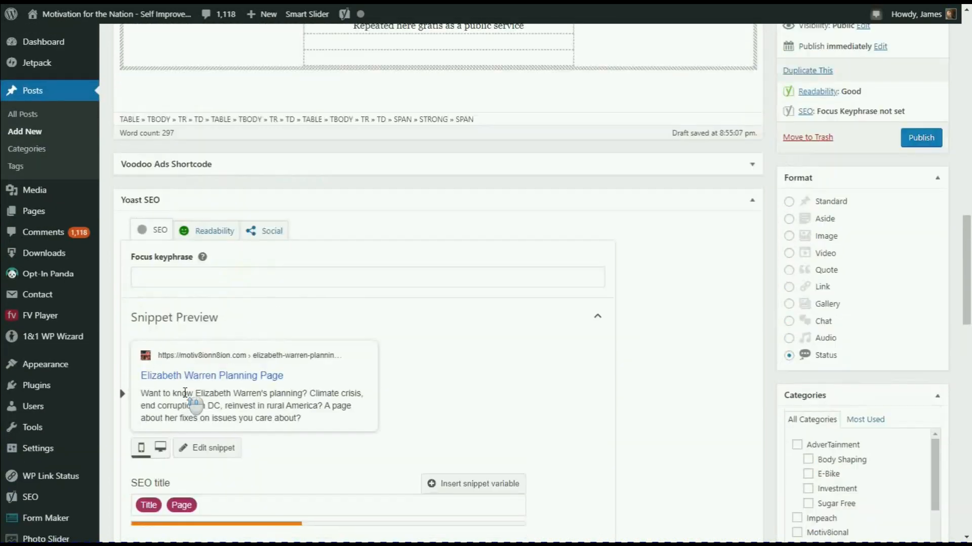
scroll(185, 393, up, 10)
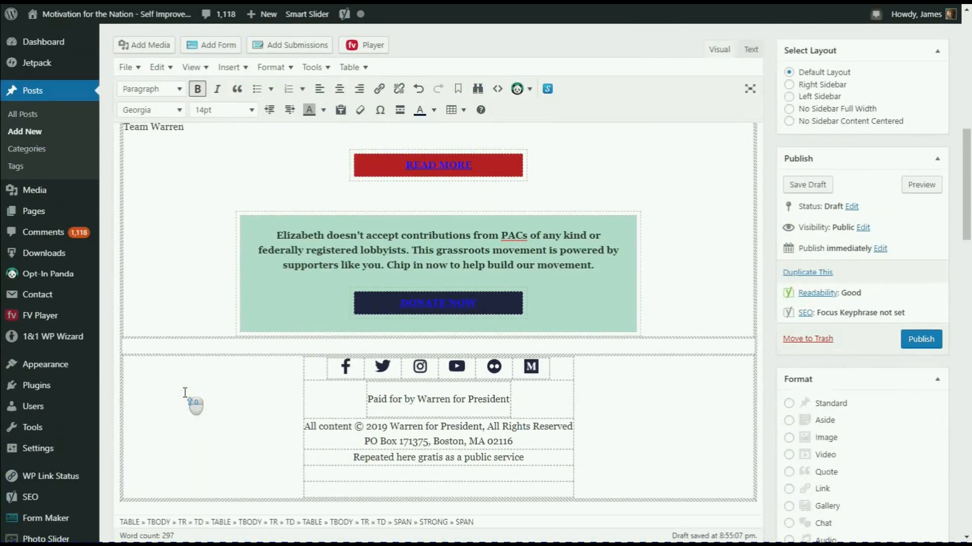
scroll(184, 393, up, 8)
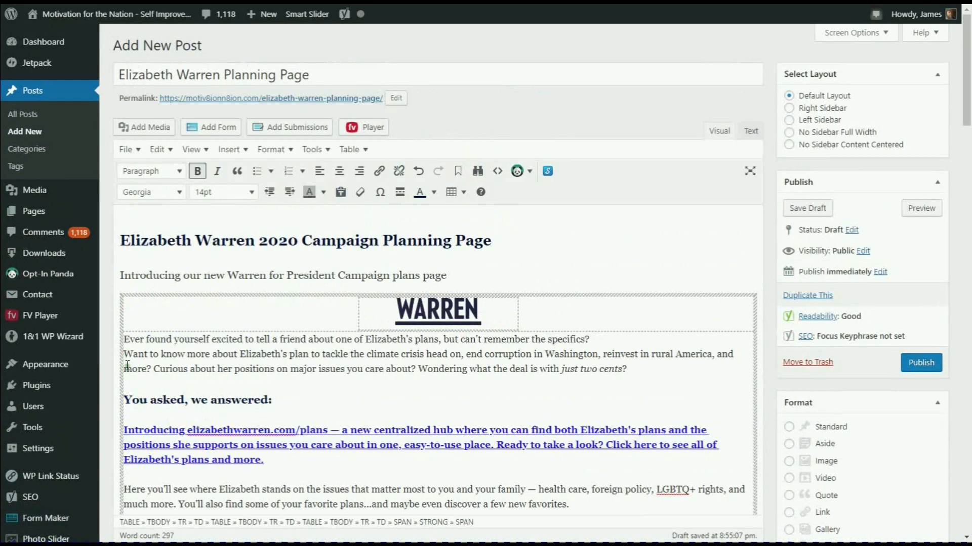
scroll(173, 402, down, 1)
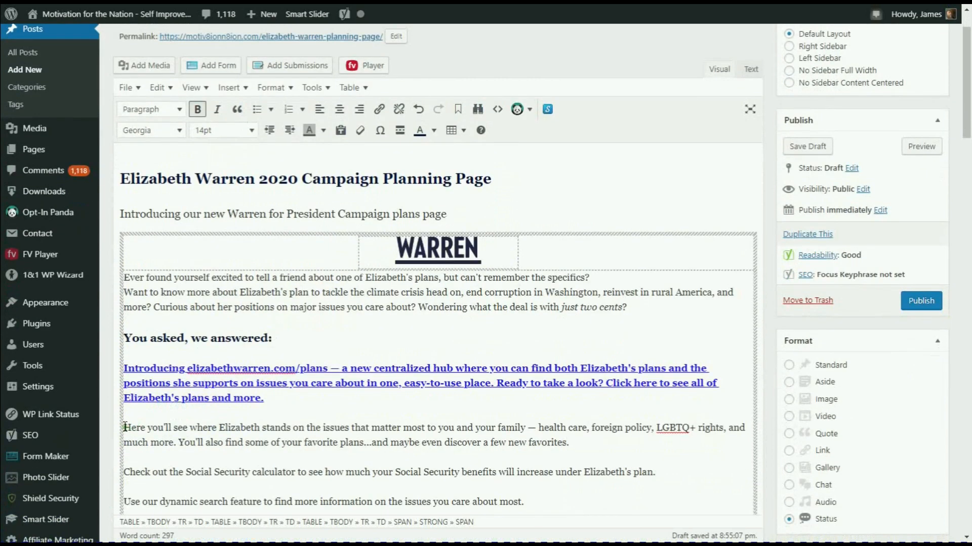
drag(125, 426, 572, 444)
key(ctrl+c)
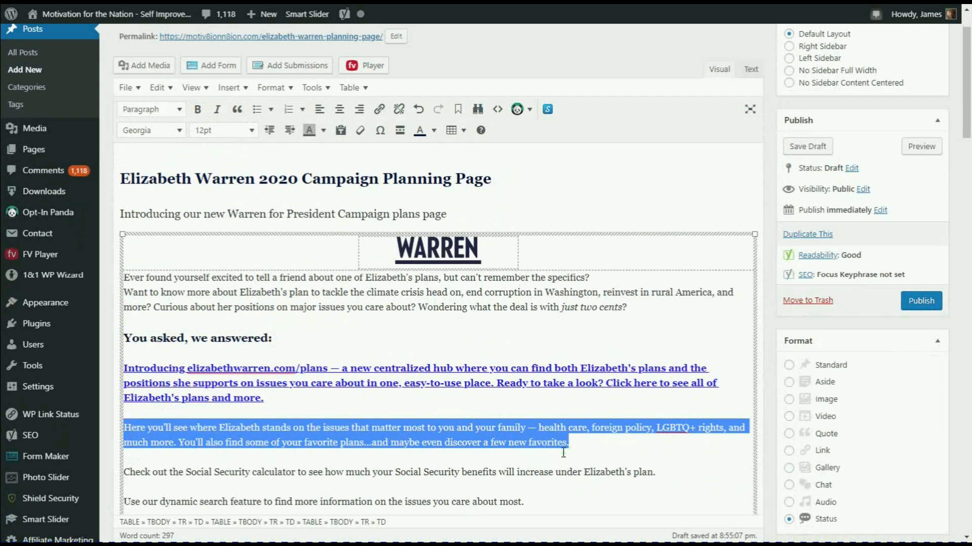
key(BackSpace)
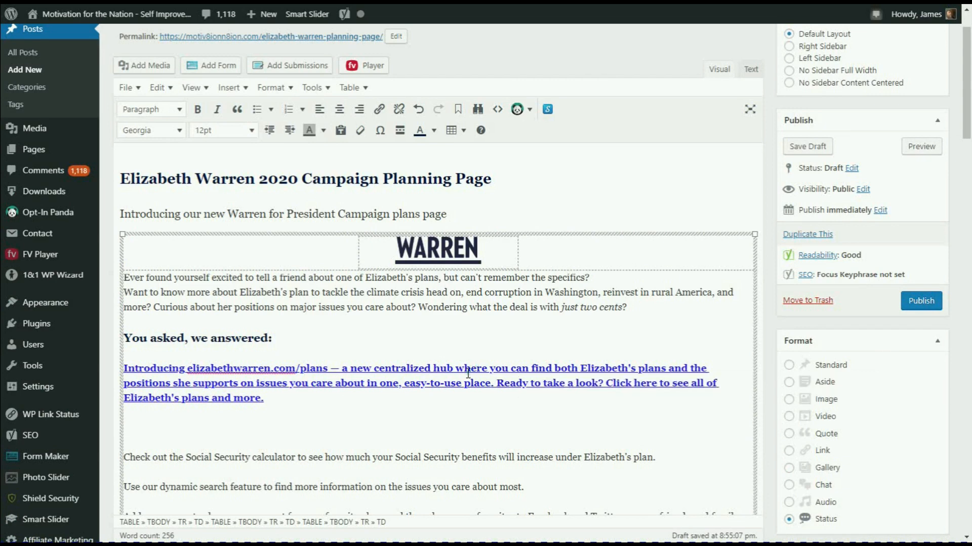
key(ctrl+v)
- Paste the copied paragraph as the post's excerpt
scroll(425, 400, down, 5)
scroll(422, 402, down, 10)
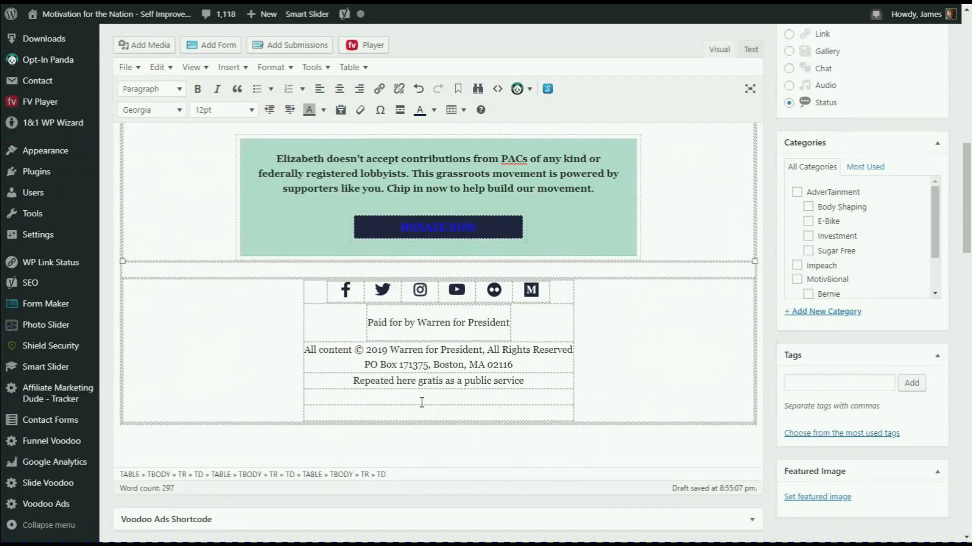
scroll(421, 403, down, 8)
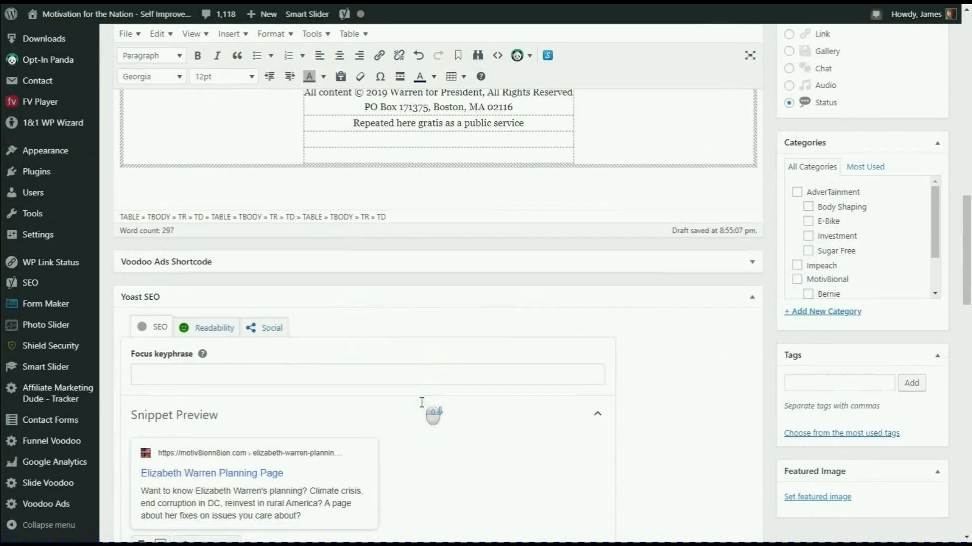
scroll(421, 402, down, 8)
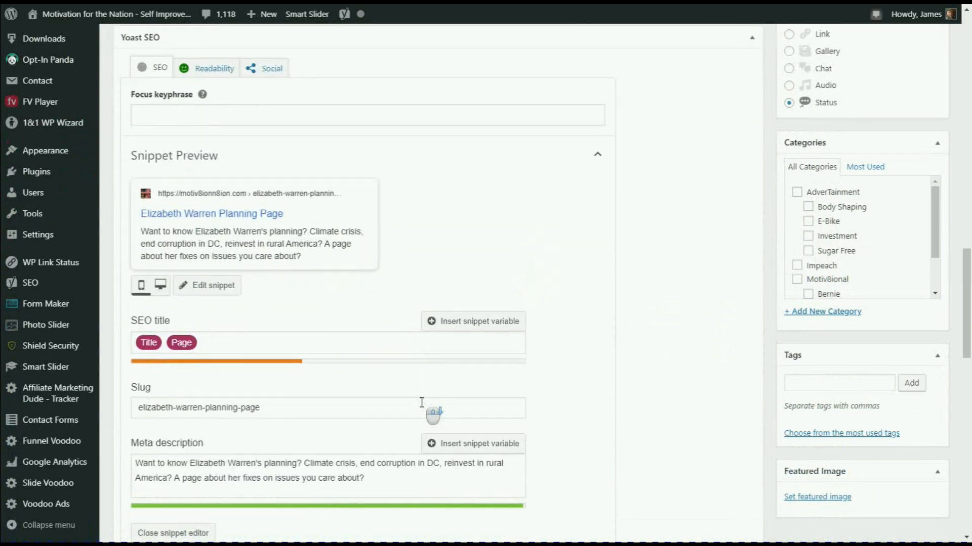
scroll(422, 407, down, 9)
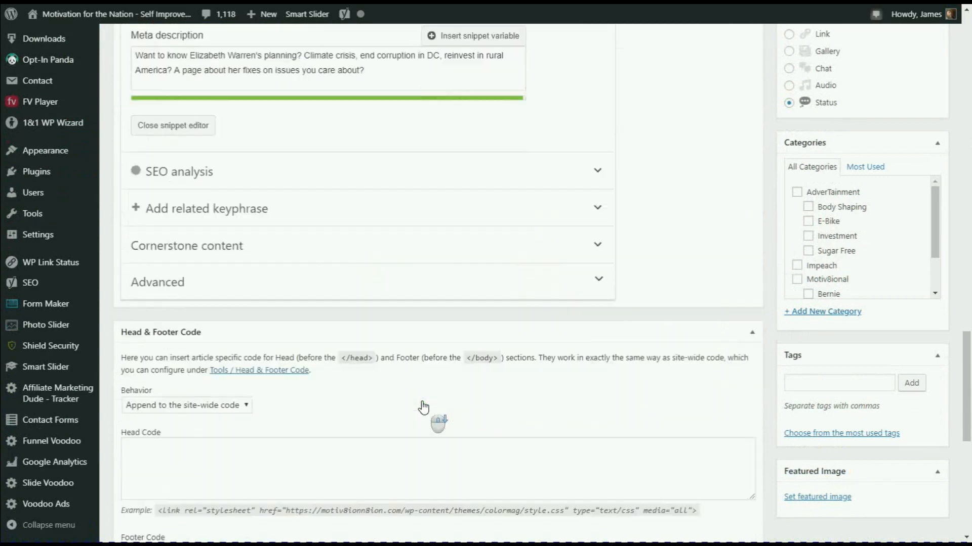
scroll(421, 401, down, 5)
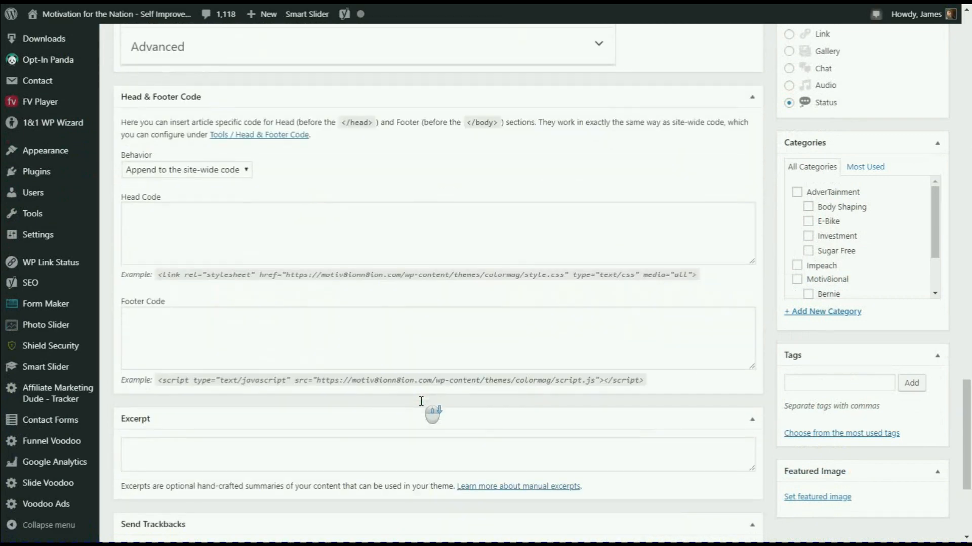
scroll(314, 430, down, 2)
click(261, 383)
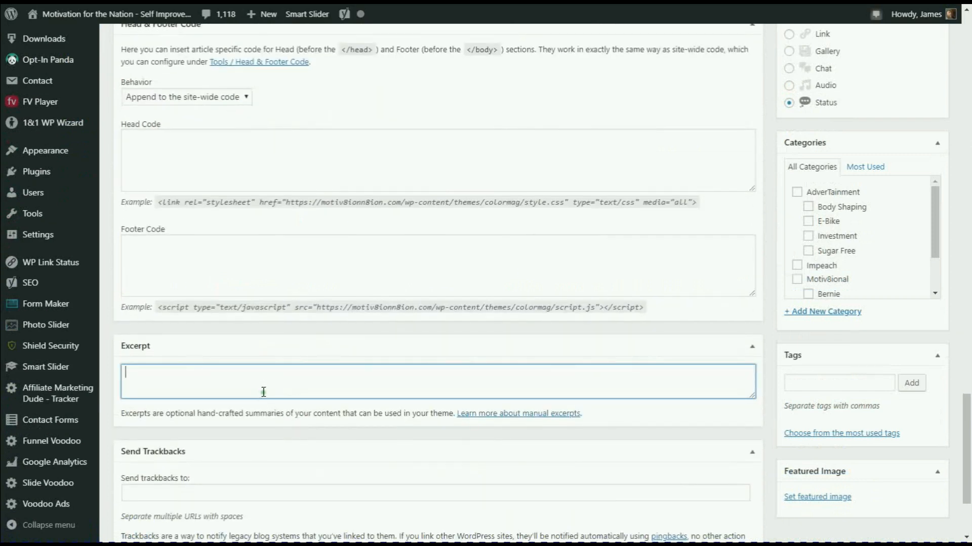
key(ctrl+v)
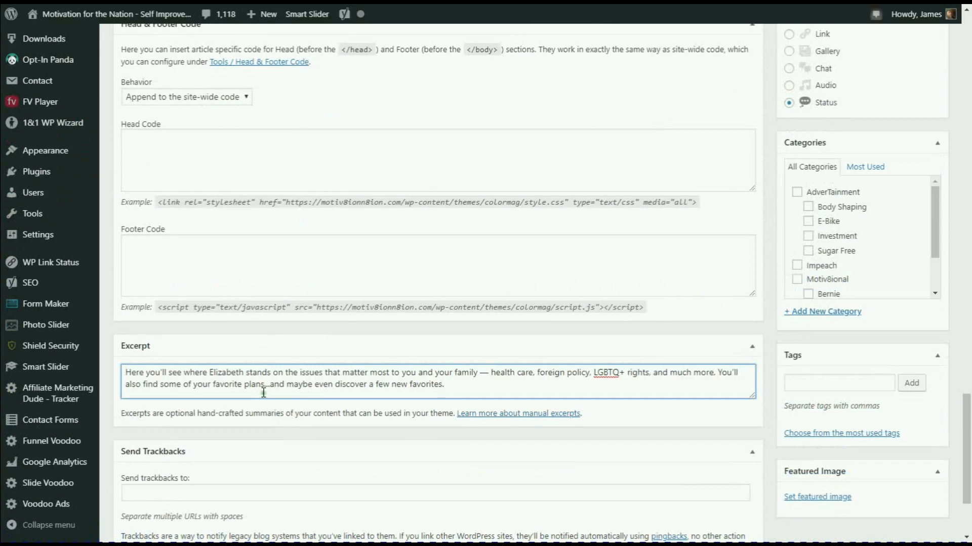
- Set the post to send trackbacks to the suggested address motiv8ionn8ion.com
scroll(236, 427, down, 2)
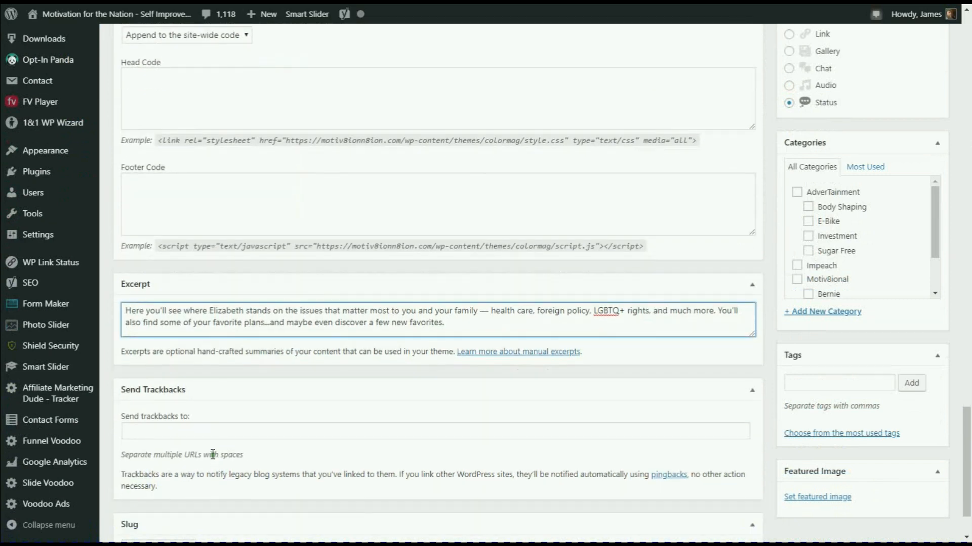
click(209, 432)
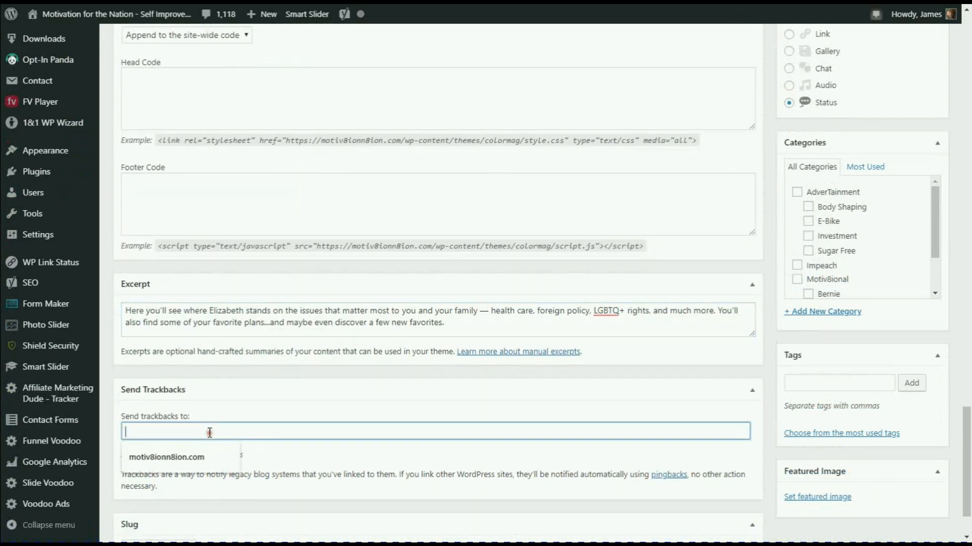
click(165, 458)
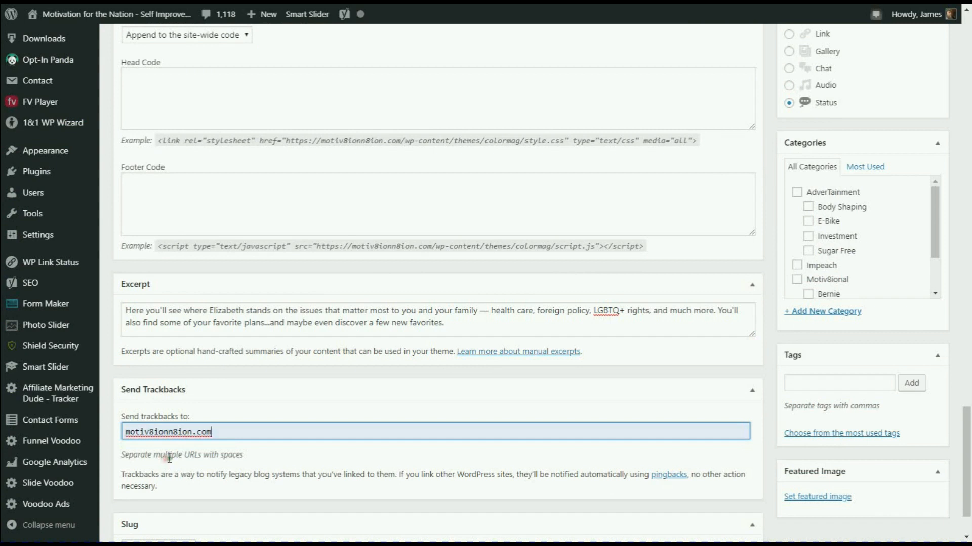
click(286, 411)
scroll(287, 411, down, 3)
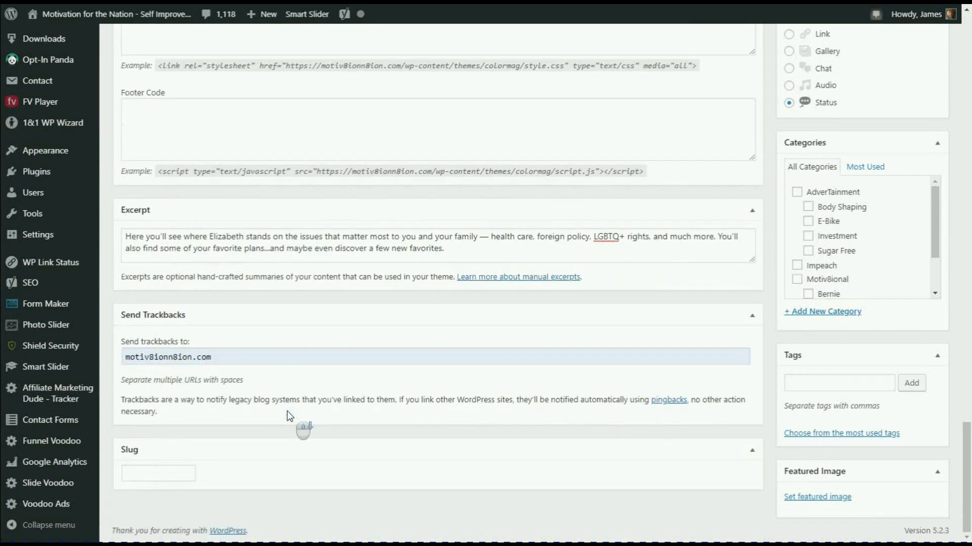
- Assign the post to the Elizabeth and Motiv8ional categories
scroll(287, 411, up, 4)
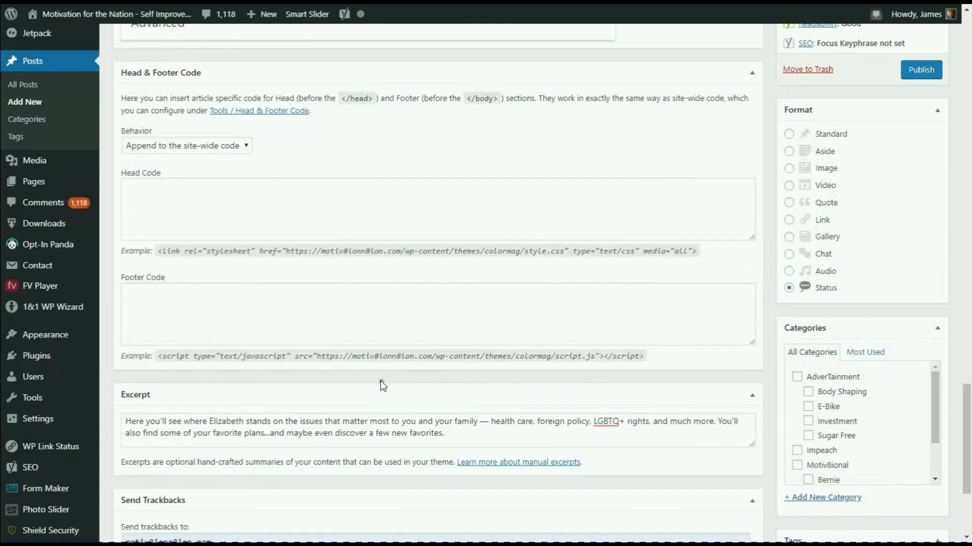
scroll(460, 359, down, 3)
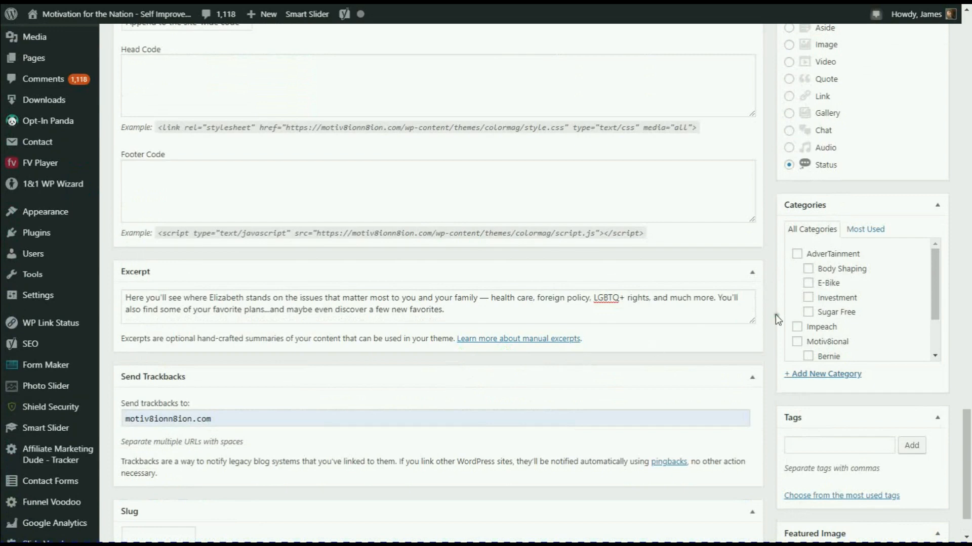
scroll(834, 318, down, 5)
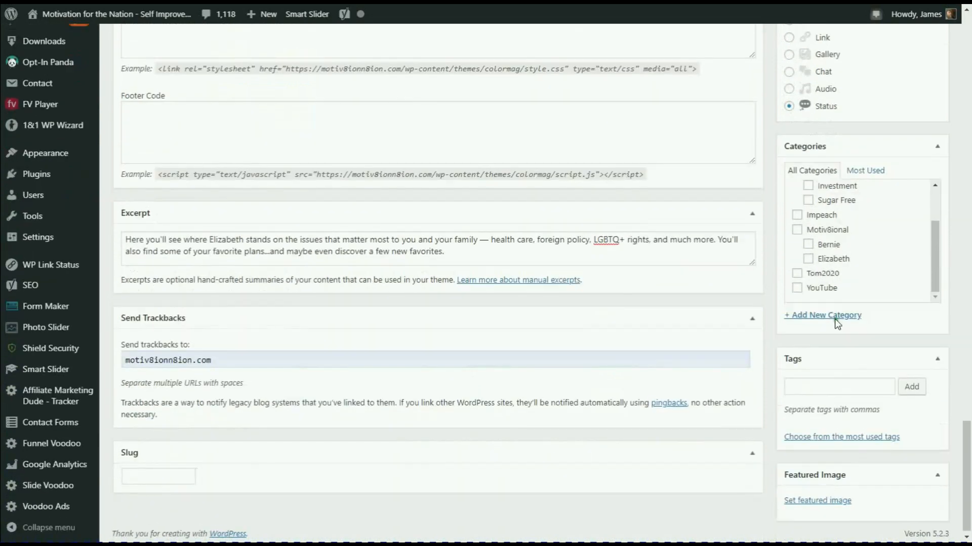
click(840, 257)
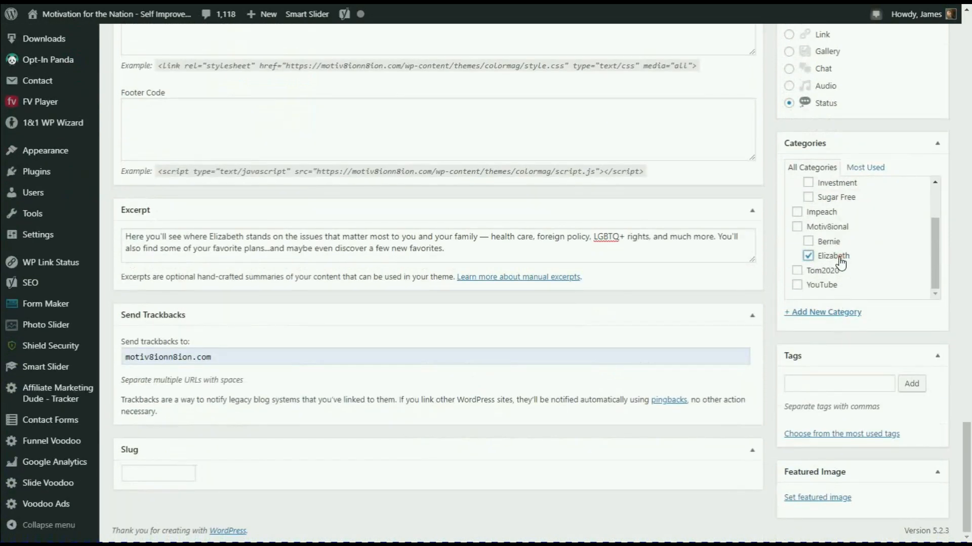
click(840, 228)
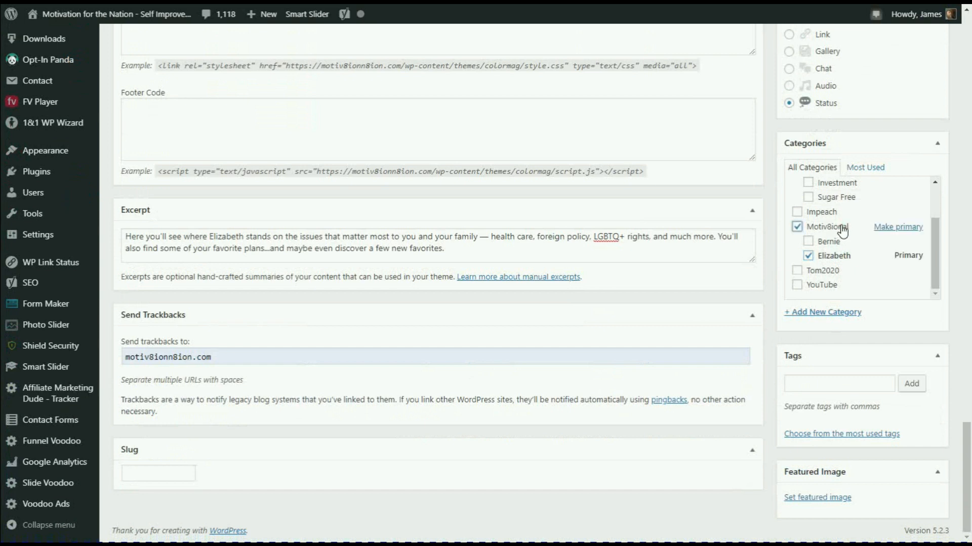
- Change the post format to Standard
scroll(842, 230, up, 5)
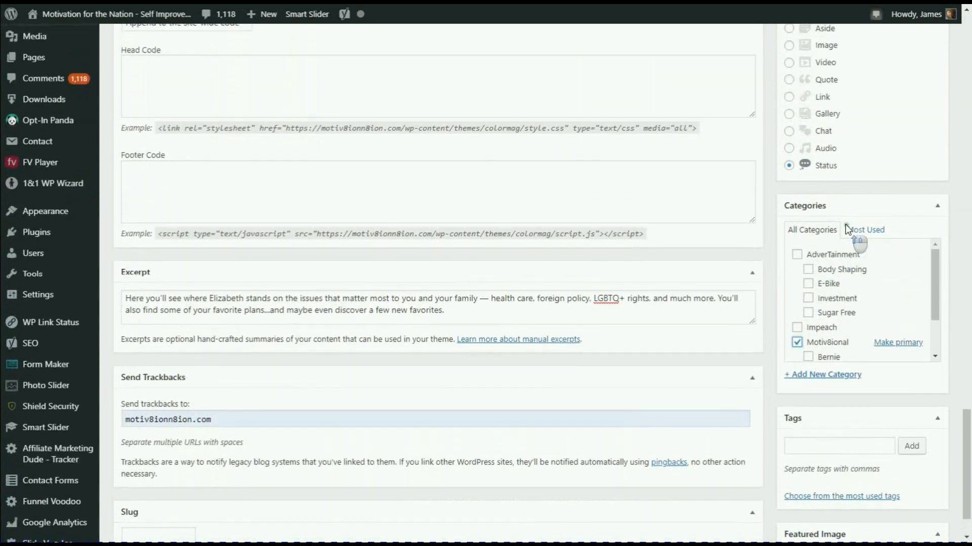
scroll(845, 226, up, 4)
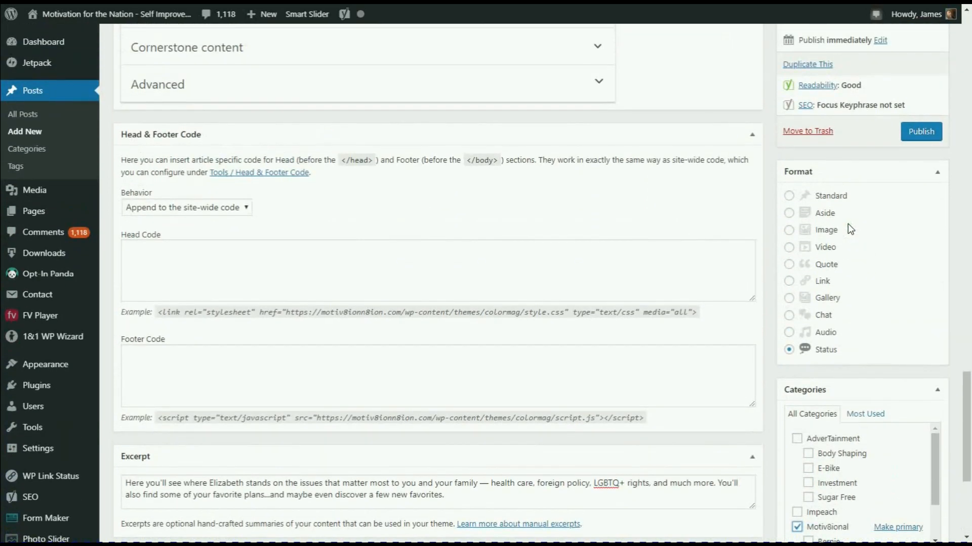
click(828, 198)
scroll(831, 200, up, 3)
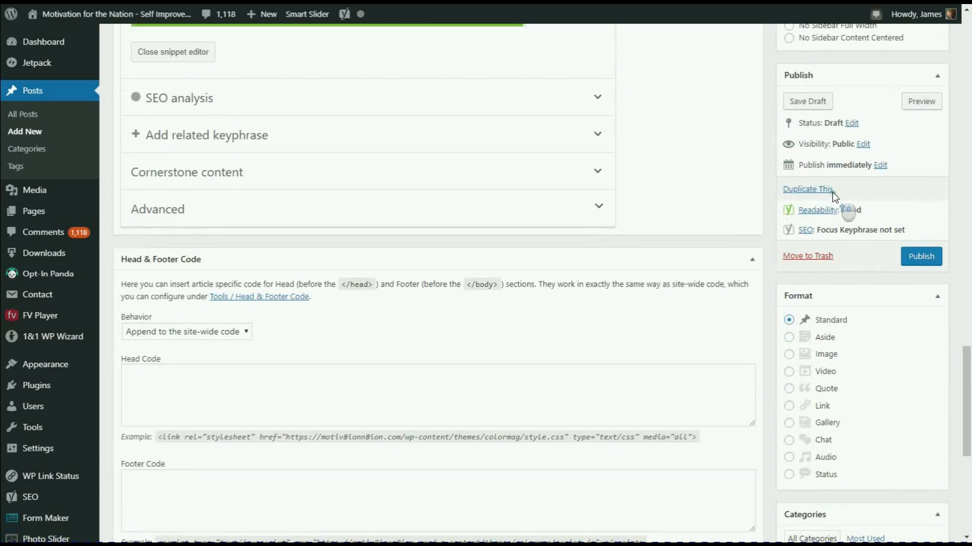
- Set the post's layout to Left Sidebar
scroll(832, 192, up, 2)
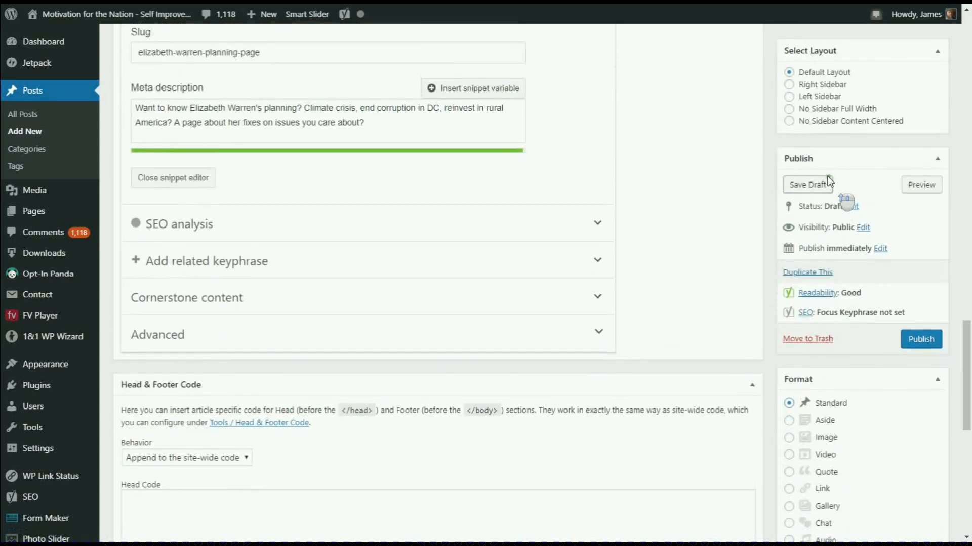
scroll(824, 162, up, 2)
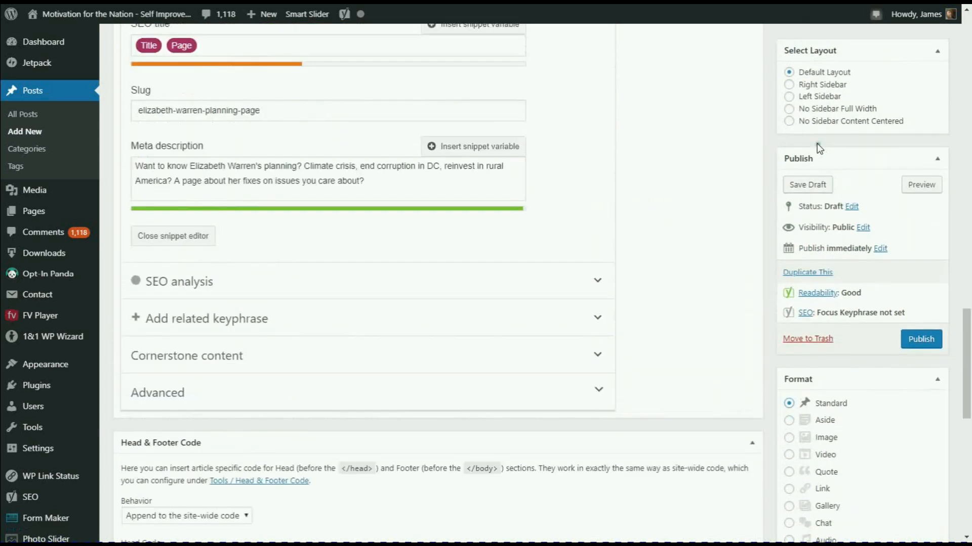
click(790, 97)
- Check which boxes and column layout are enabled in the post editor's screen options
scroll(790, 98, up, 3)
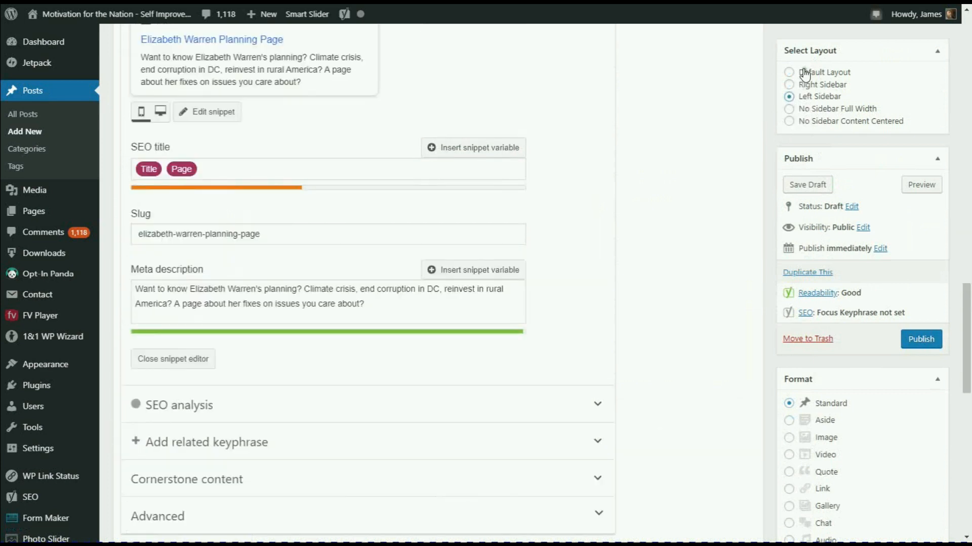
scroll(813, 73, up, 1)
scroll(813, 73, up, 12)
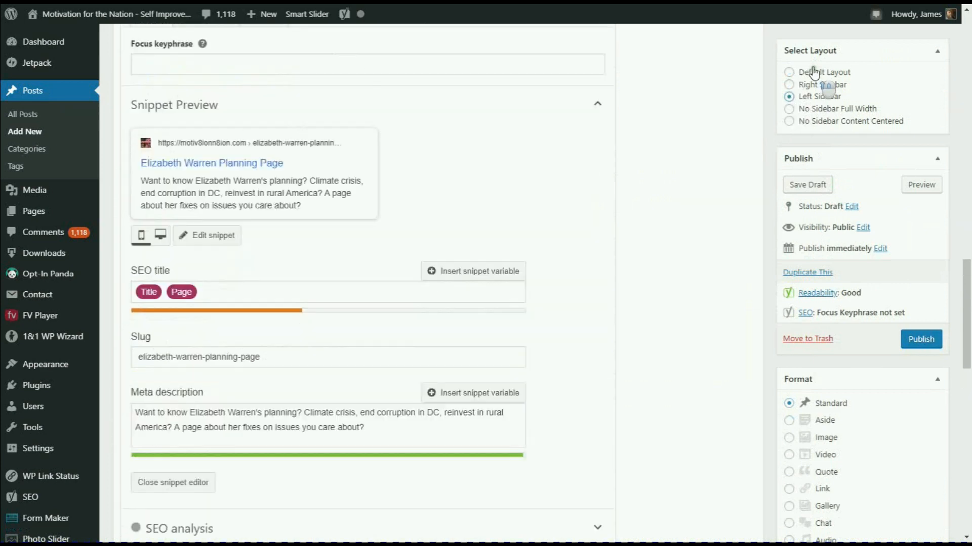
scroll(819, 71, up, 17)
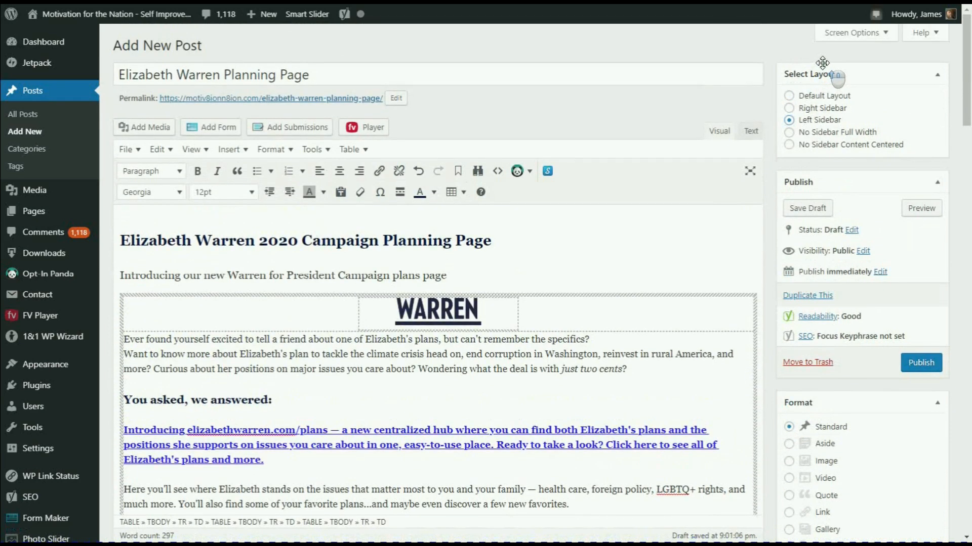
click(874, 33)
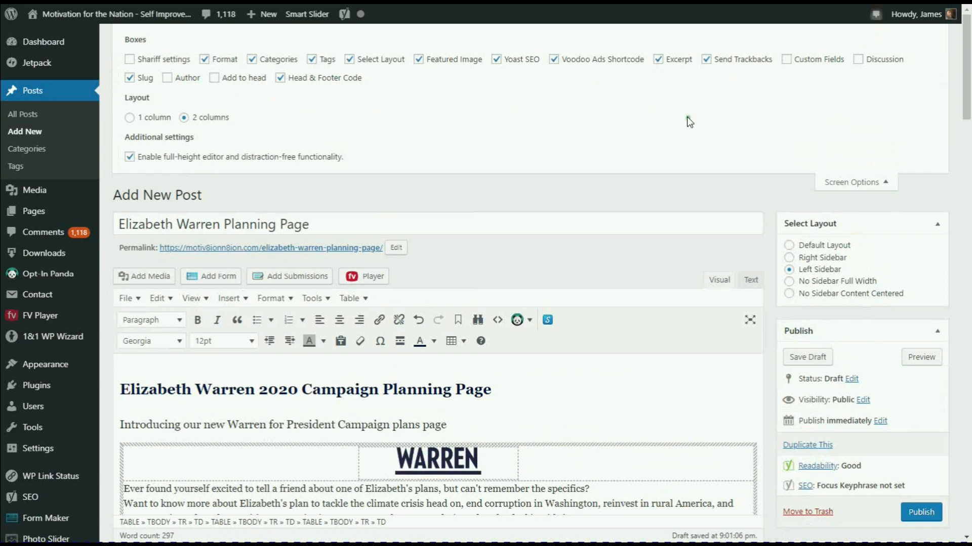
click(883, 185)
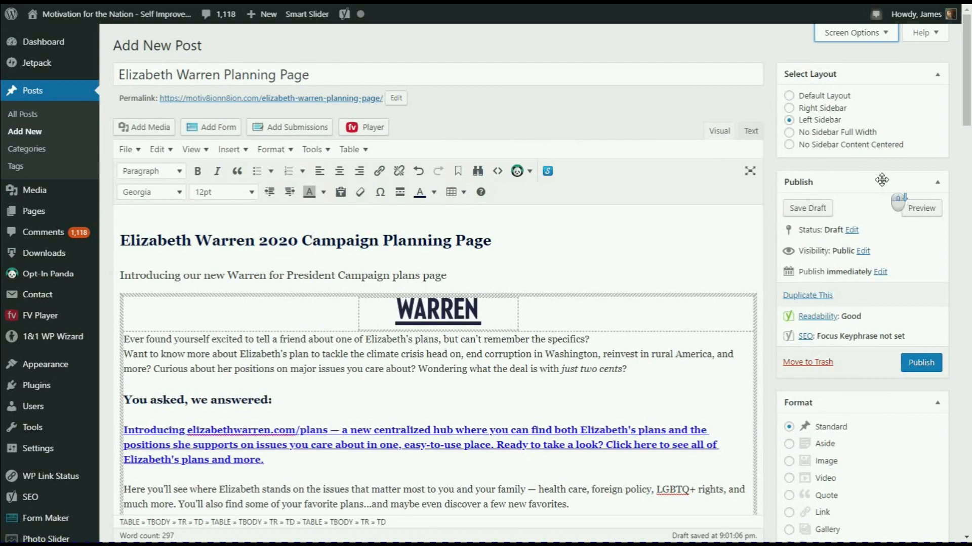
- Open the social sharing settings of the post's Yoast SEO section
scroll(883, 186, down, 4)
scroll(881, 183, down, 5)
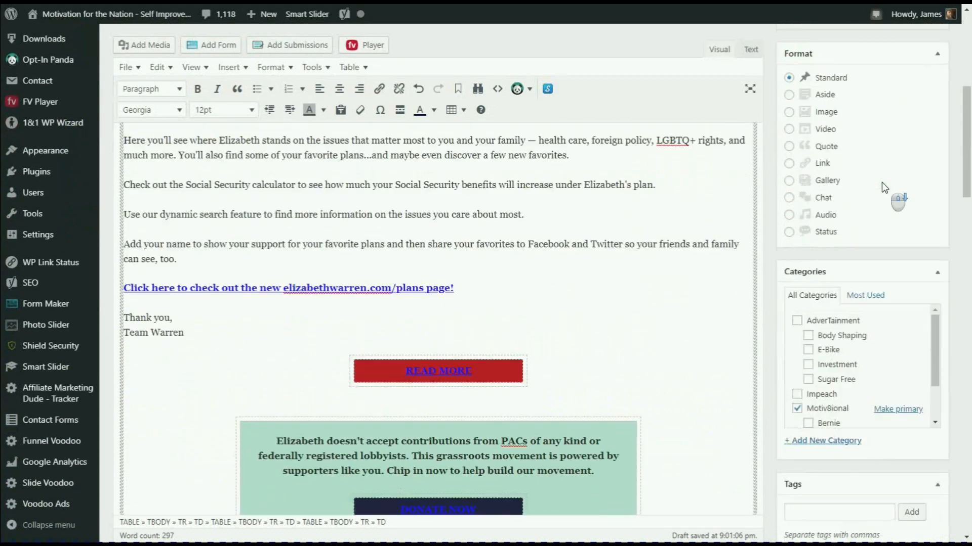
scroll(883, 184, down, 3)
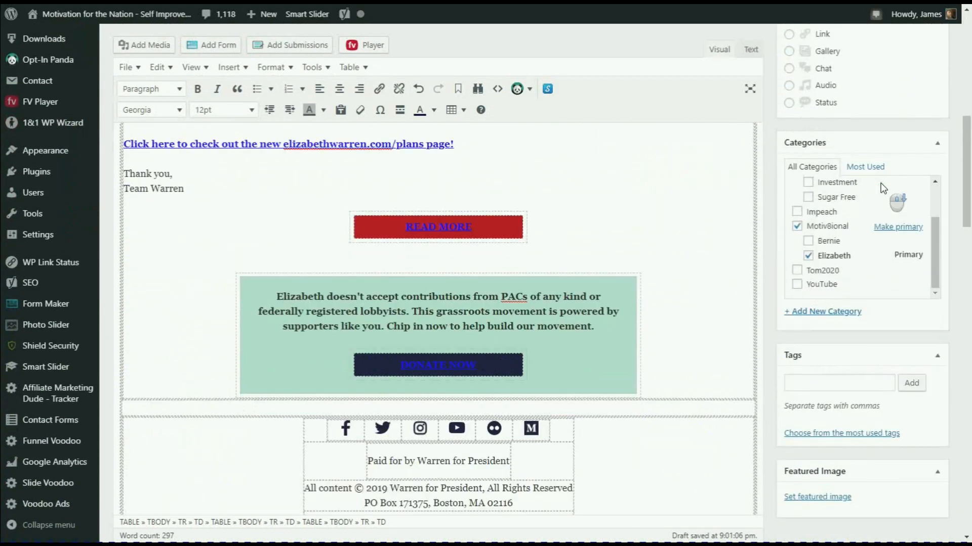
scroll(727, 256, down, 4)
scroll(714, 247, down, 8)
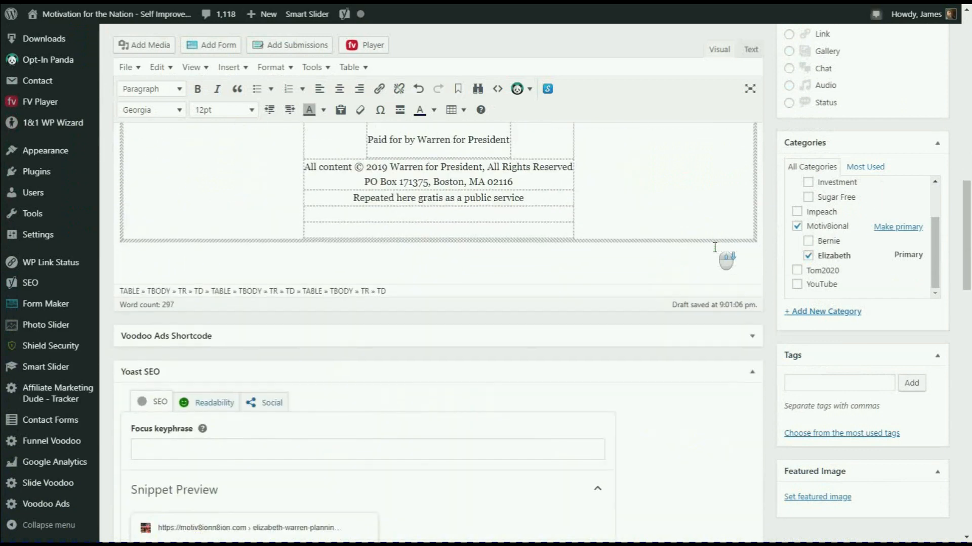
scroll(714, 247, down, 2)
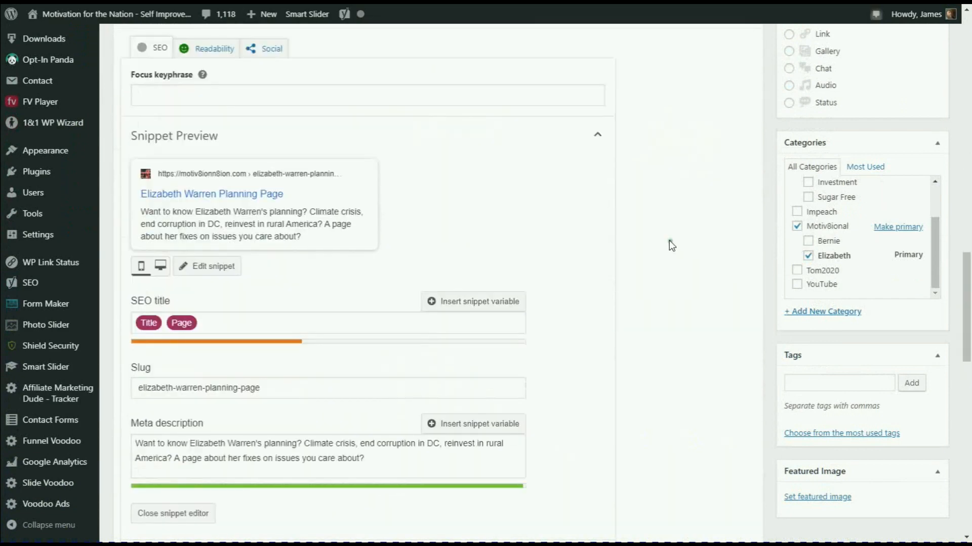
click(256, 51)
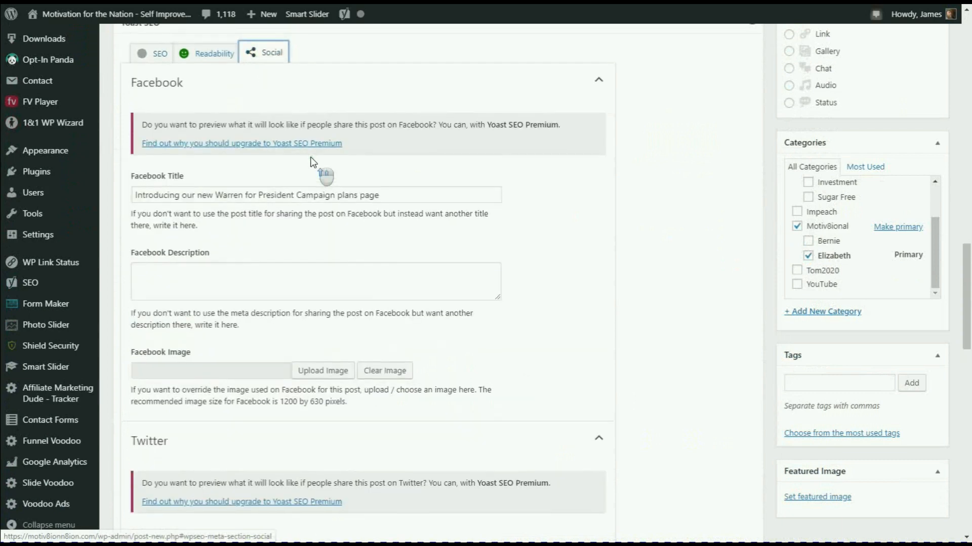
- Copy the sentences from "Want to know more about Elizabeth's plan" to "just two cents?" in the post body
scroll(313, 162, up, 8)
scroll(313, 162, up, 10)
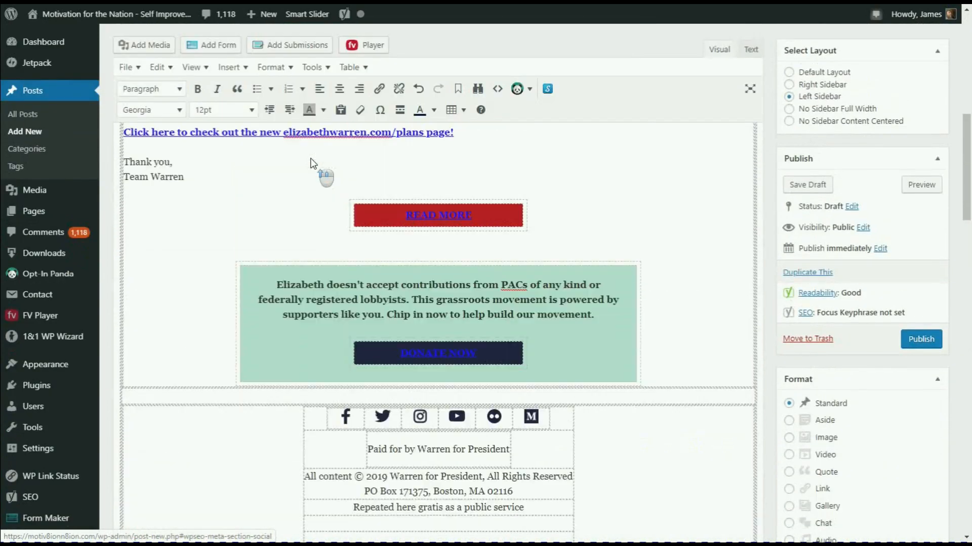
scroll(311, 160, up, 3)
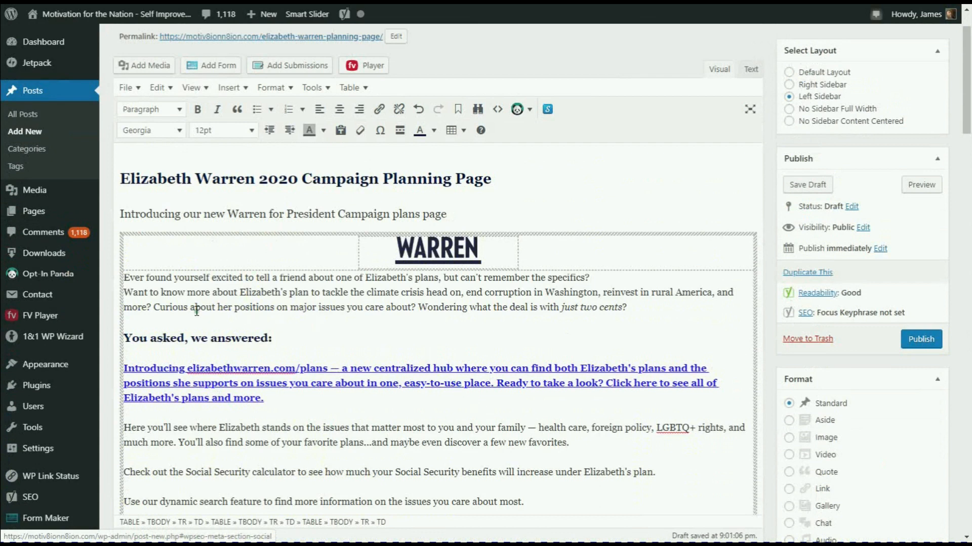
drag(125, 292, 442, 294)
drag(517, 285, 627, 309)
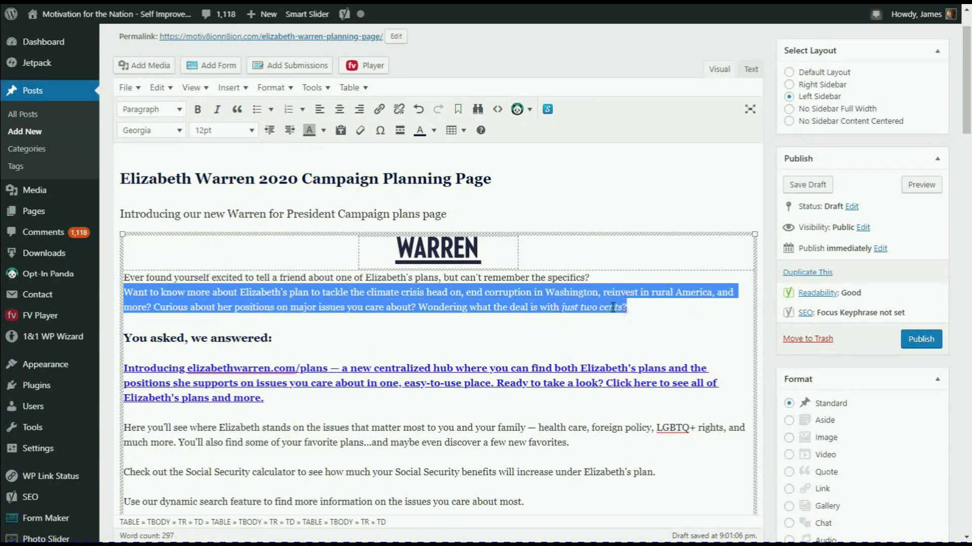
right_click(609, 305)
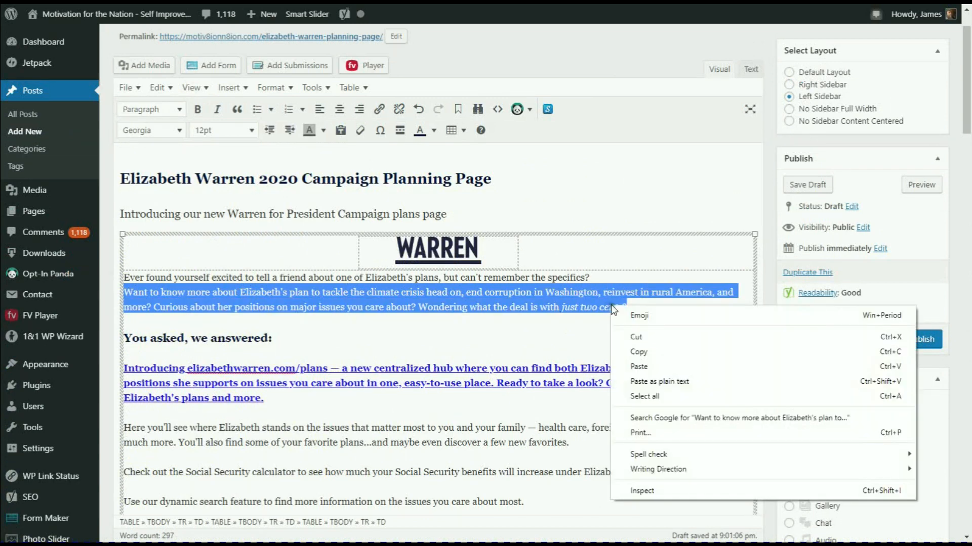
click(621, 351)
click(622, 352)
- Paste the copied sentences as the post's Facebook description
scroll(621, 352, down, 15)
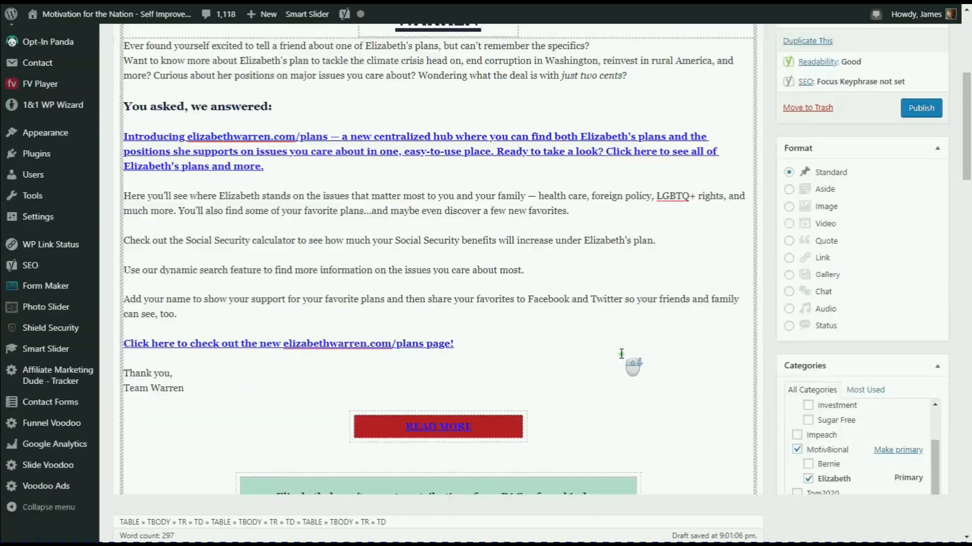
scroll(621, 354, down, 12)
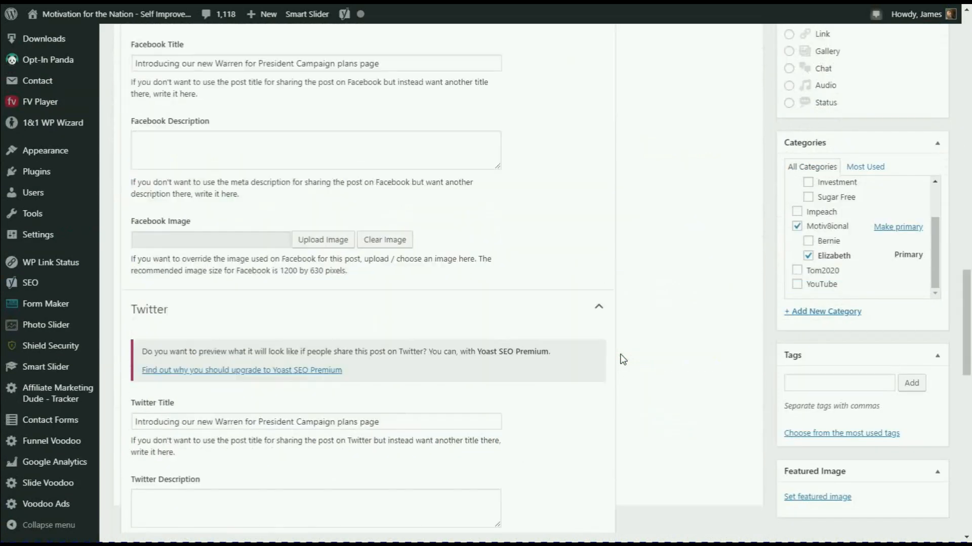
click(263, 152)
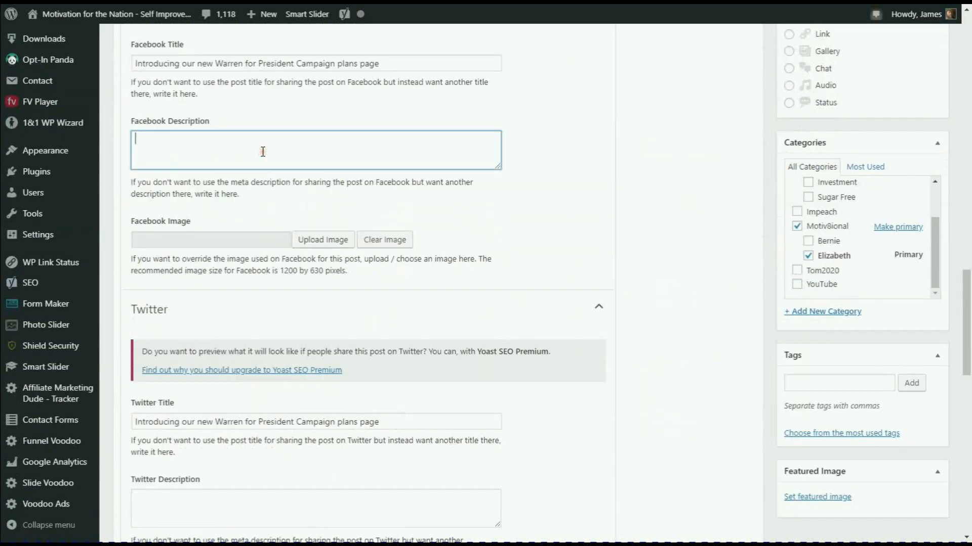
key(ctrl+v)
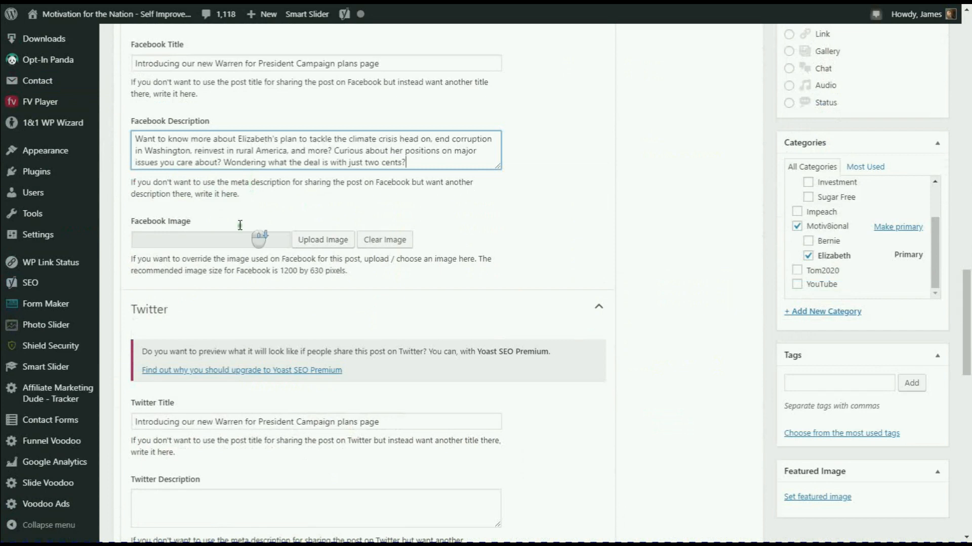
- Paste the same copied sentences as the post's Twitter description
scroll(244, 269, down, 3)
click(161, 377)
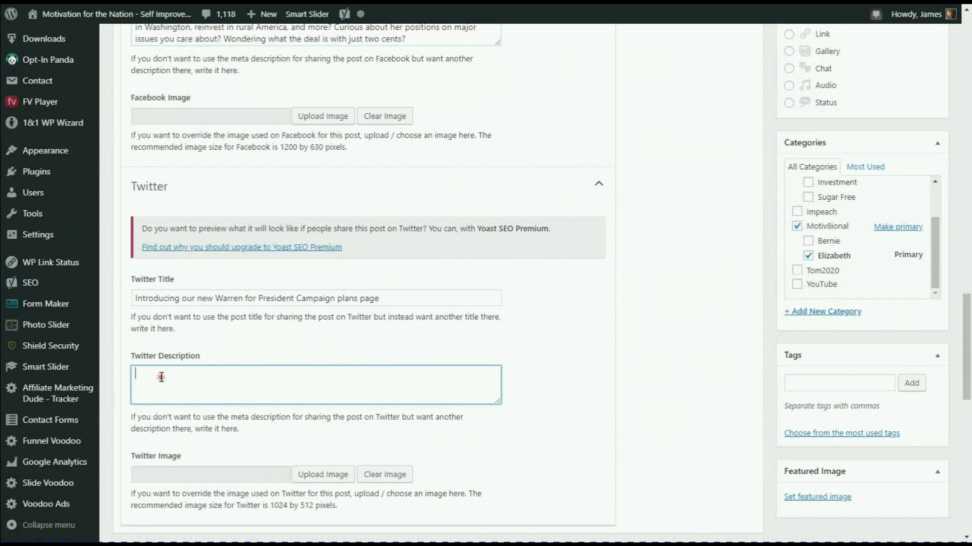
key(ctrl+v)
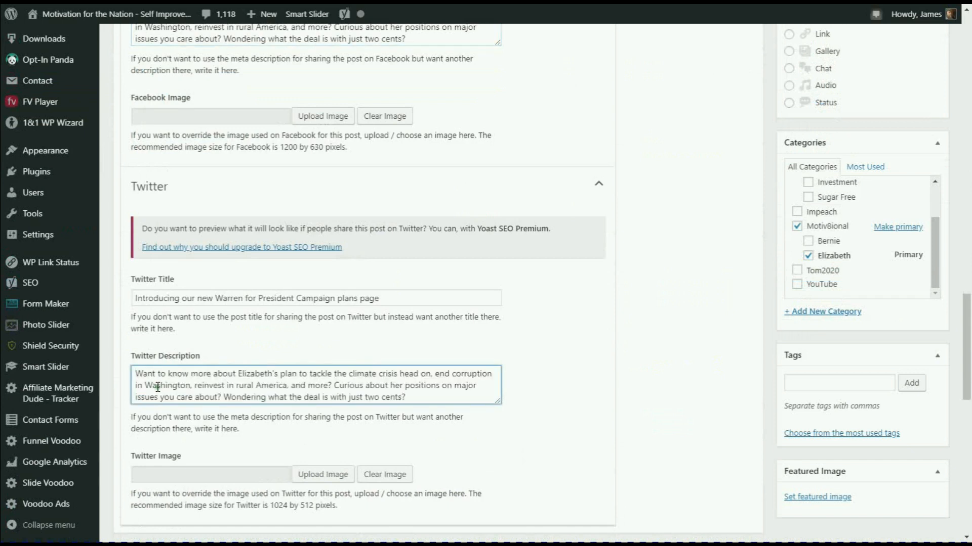
- Add the existing tag "Elizabeth Warren" to the post
scroll(228, 335, down, 1)
scroll(233, 345, down, 2)
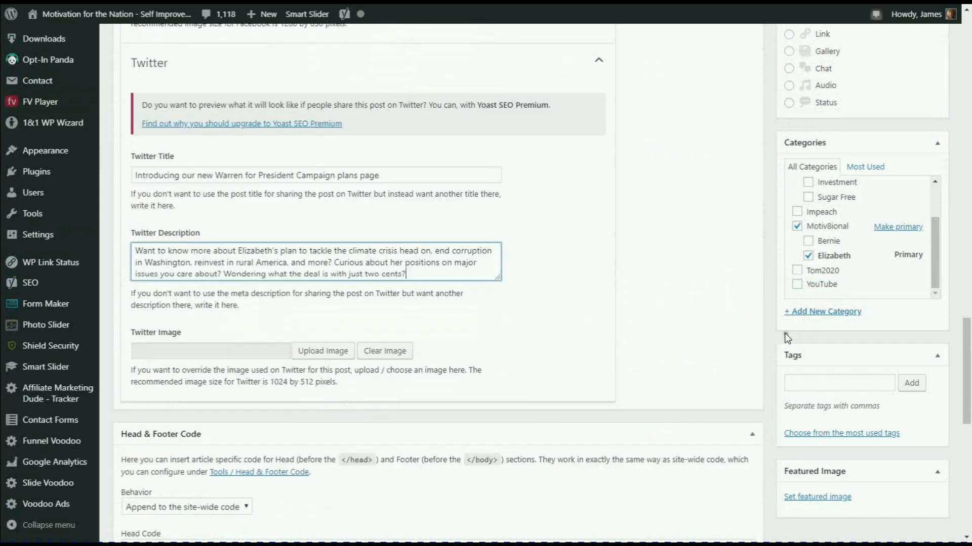
click(874, 380)
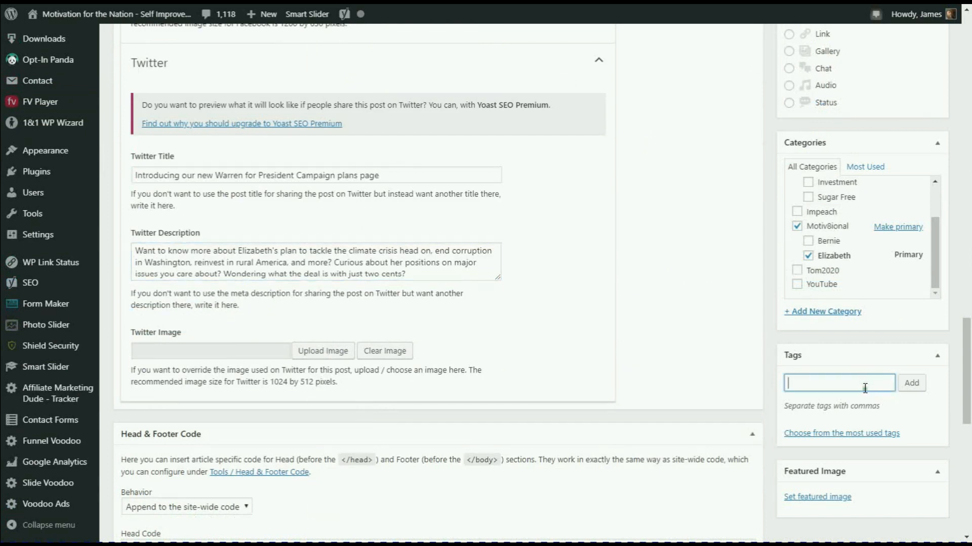
text(eliz)
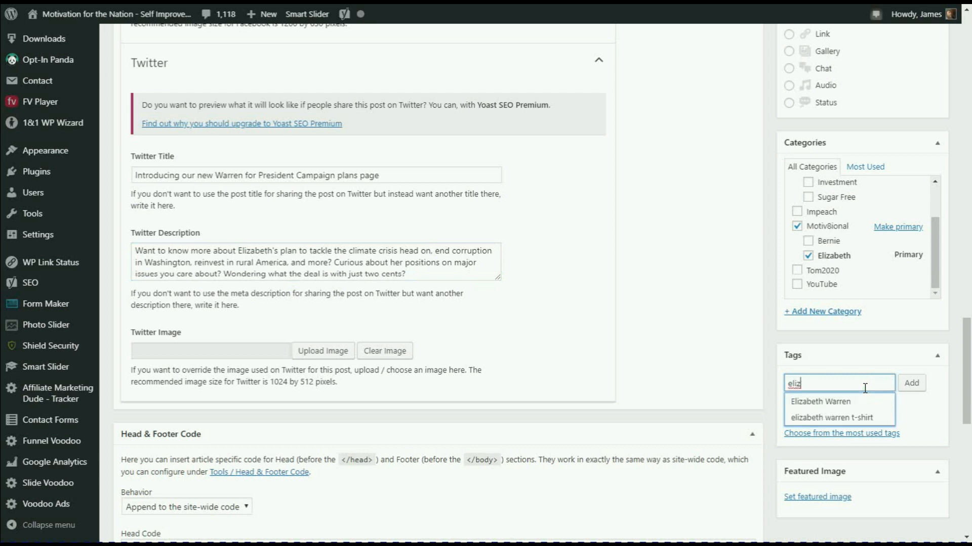
click(860, 402)
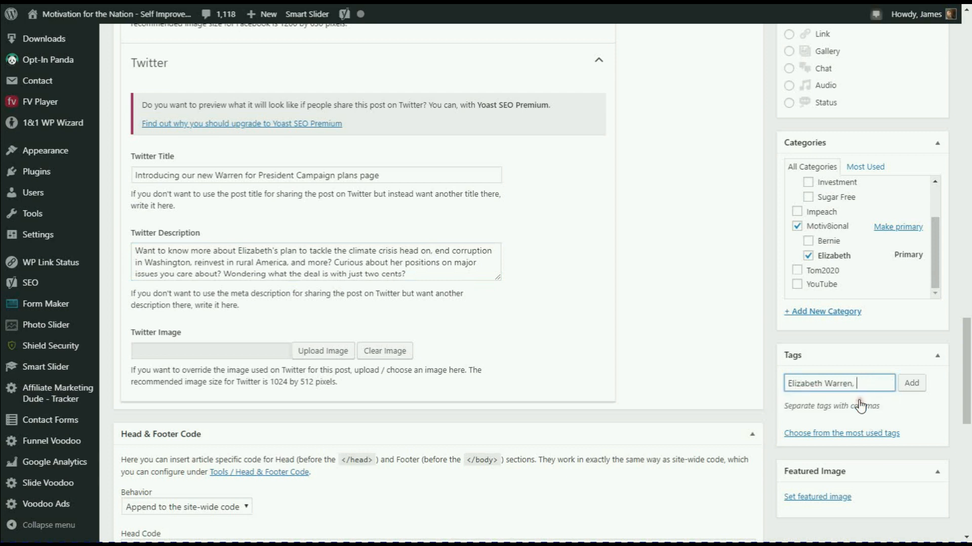
click(911, 385)
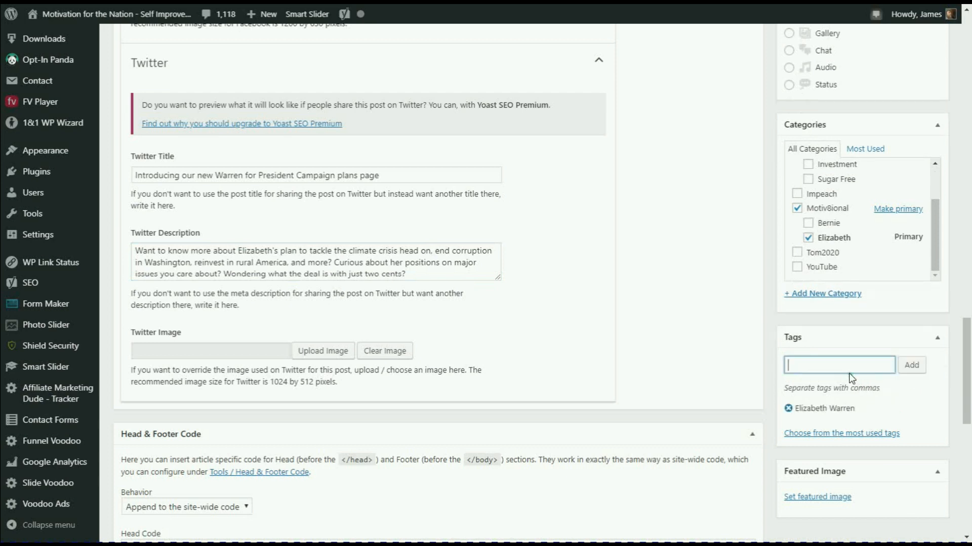
- Add the tags "Warren 2020 campaign Planning Page" and "Warren plan" to the post
text(Warren 2020 )
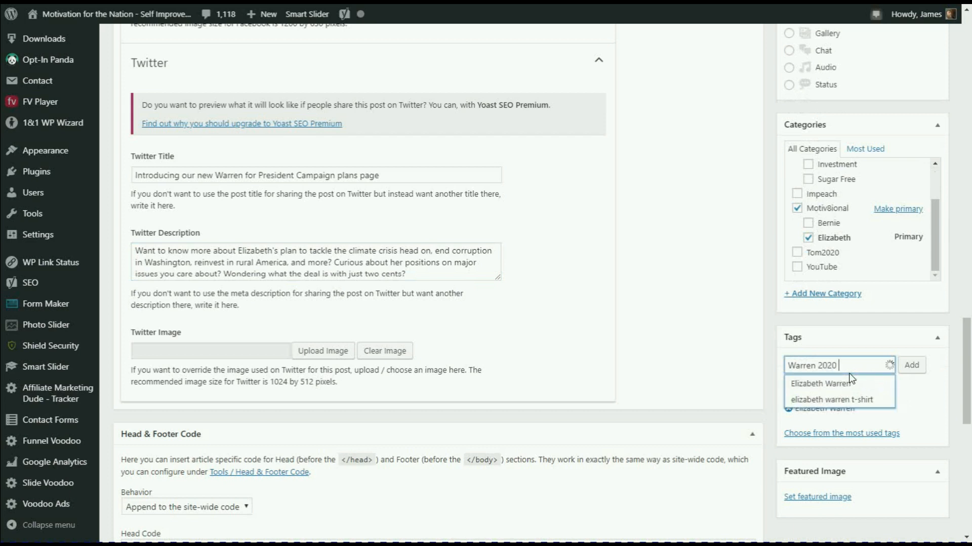
text(camp)
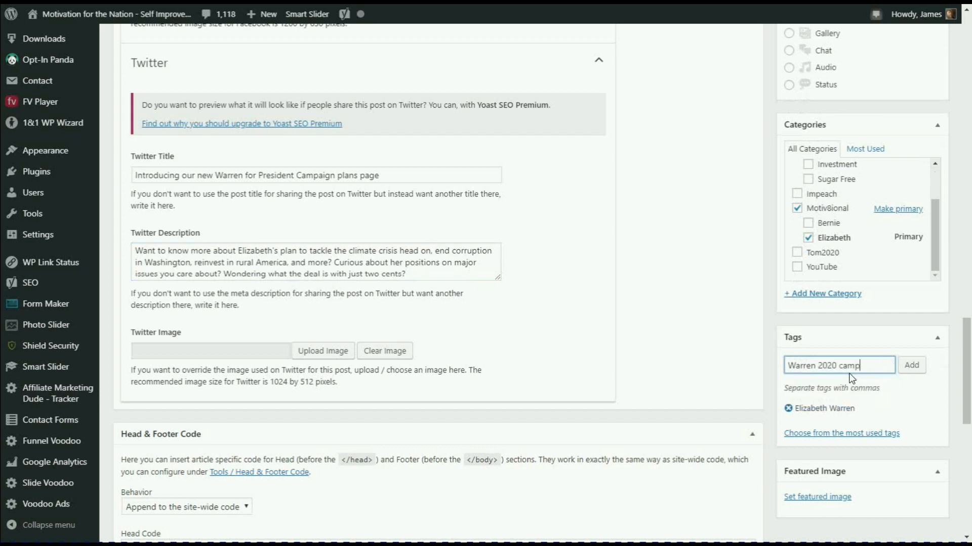
text(aign Planning Page)
key(Return)
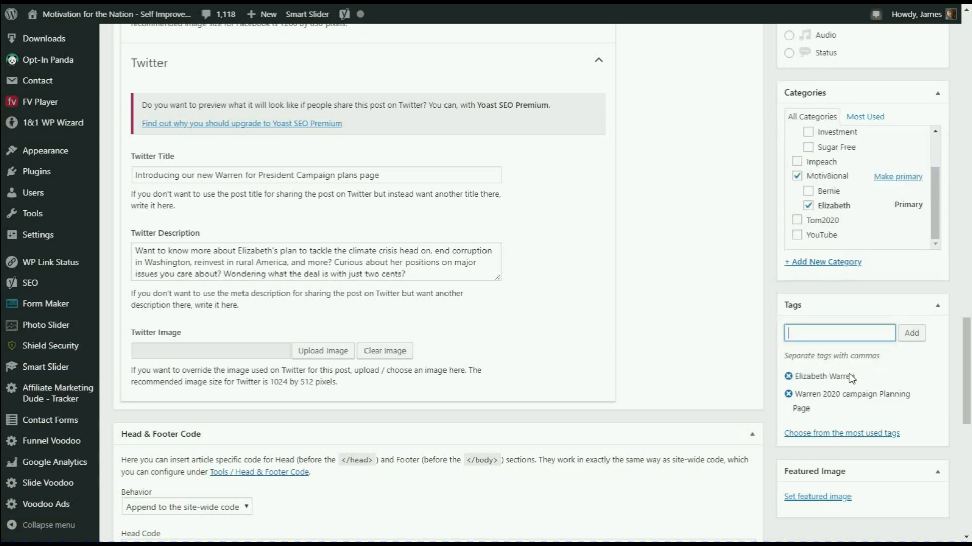
text(Warren plan)
key(Return)
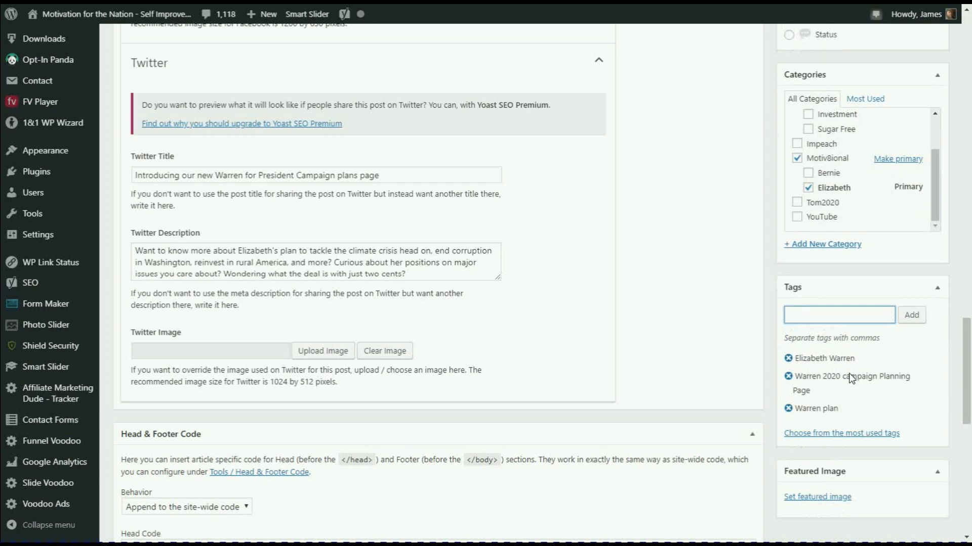
text(plan for)
key(BackSpace)
key(BackSpace)
key(BackSpace)
key(BackSpace)
key(BackSpace)
key(BackSpace)
key(BackSpace)
- Add the tag "protect the vote" from the site's most used tags
click(848, 434)
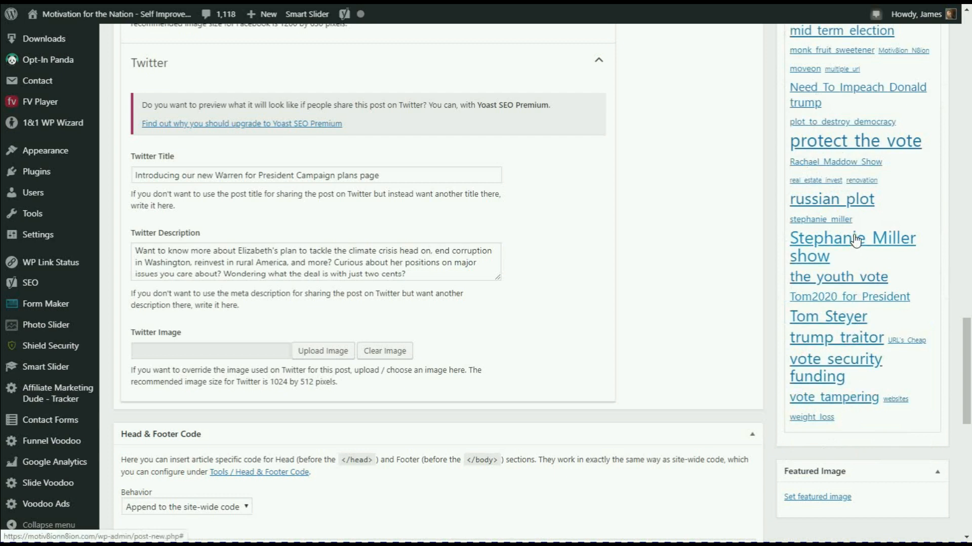
scroll(855, 240, up, 1)
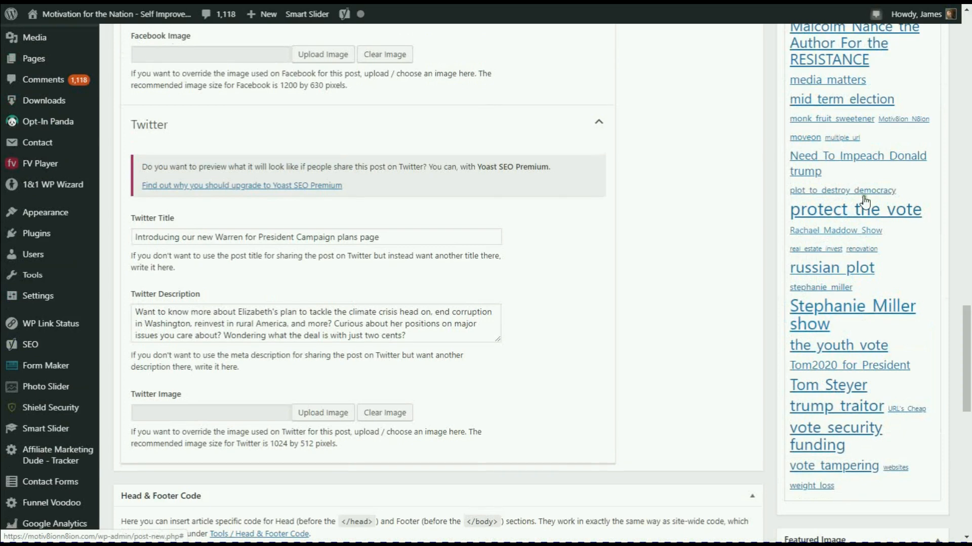
click(862, 209)
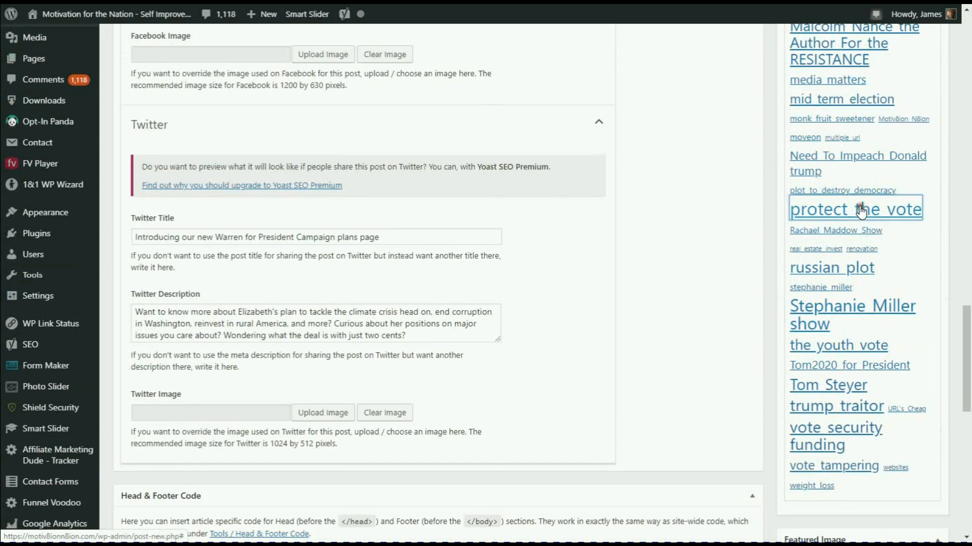
scroll(847, 227, down, 5)
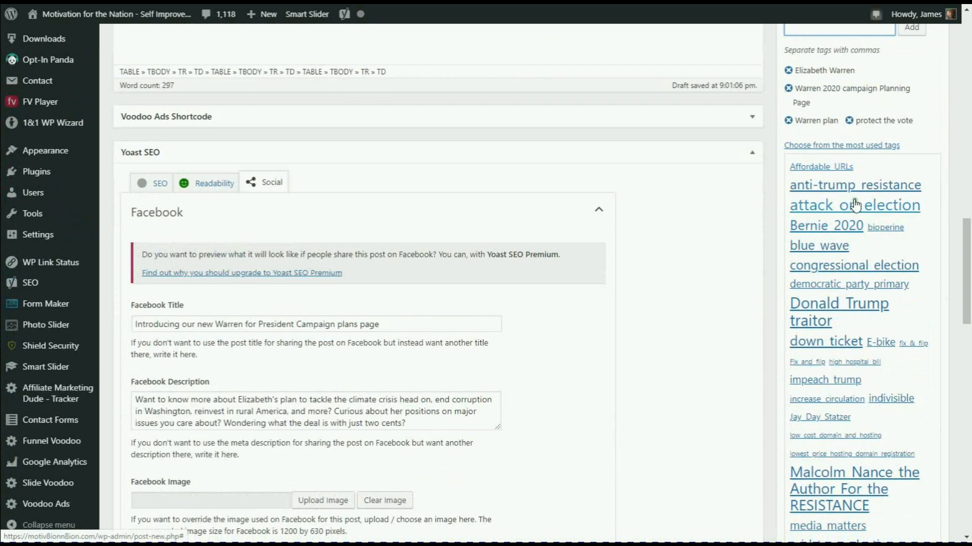
- Add the tags "anti-trump resistance", "democratic party primary", "the youth vote", "democrat debate", "blue wave" and "websites" to the post
scroll(895, 434, down, 10)
click(895, 431)
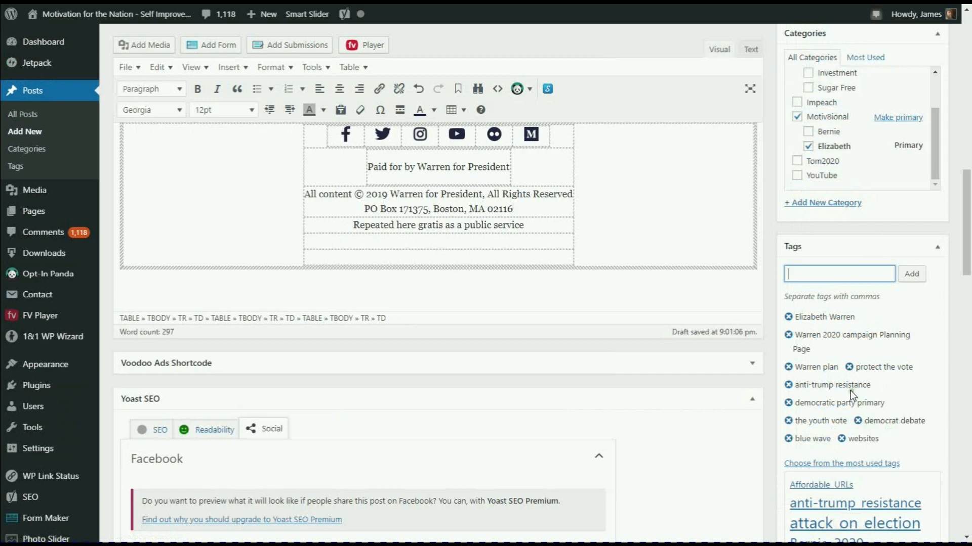
scroll(850, 392, down, 7)
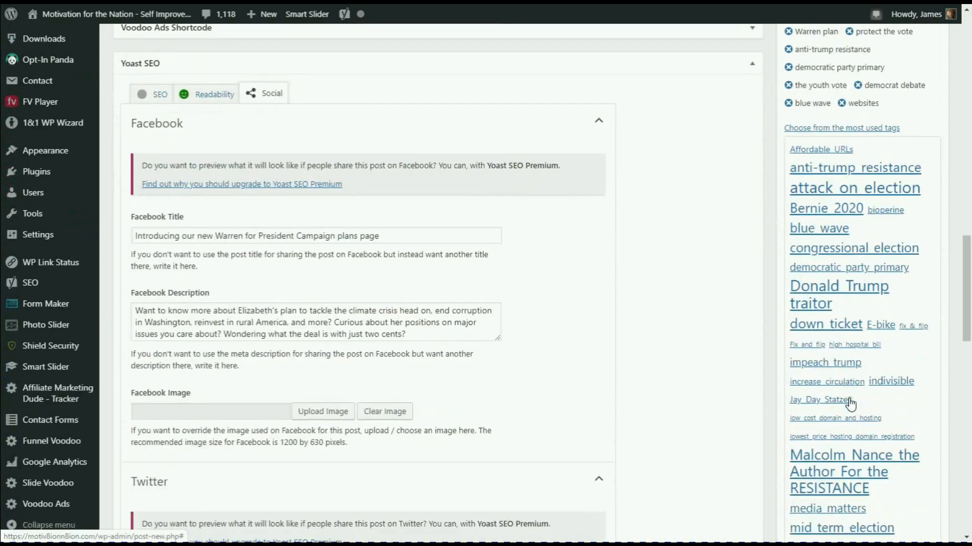
- Add the new tag "defeat Trump and Republicans" to the post
scroll(849, 395, up, 7)
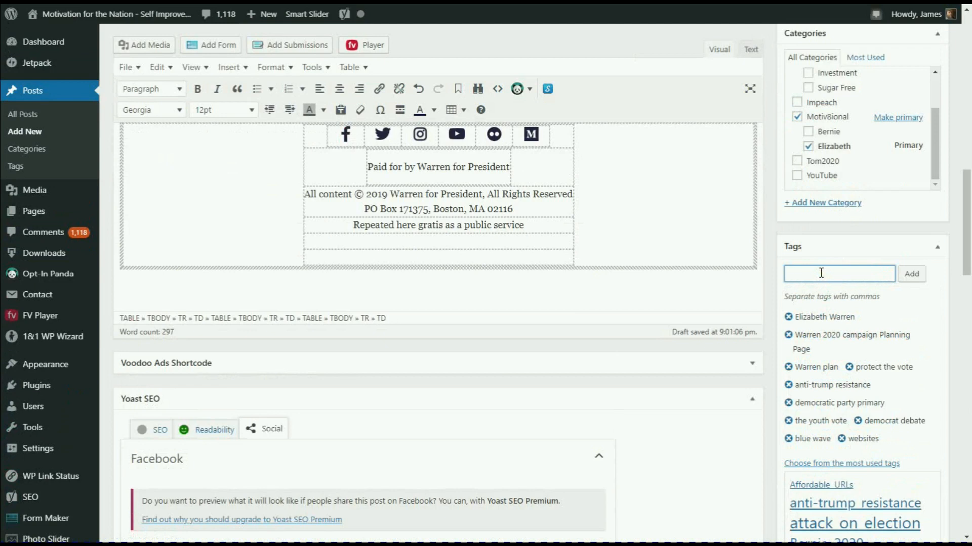
text(defeat)
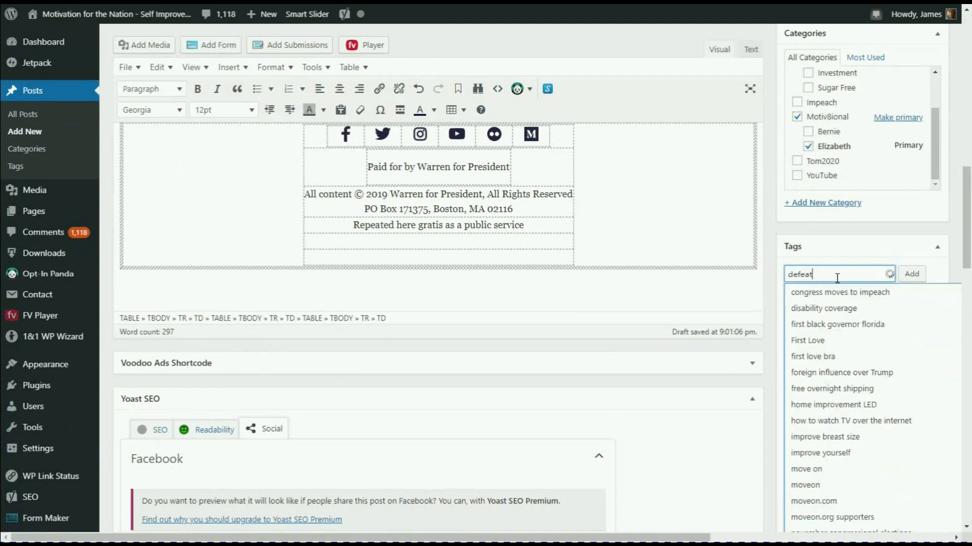
text( Trum)
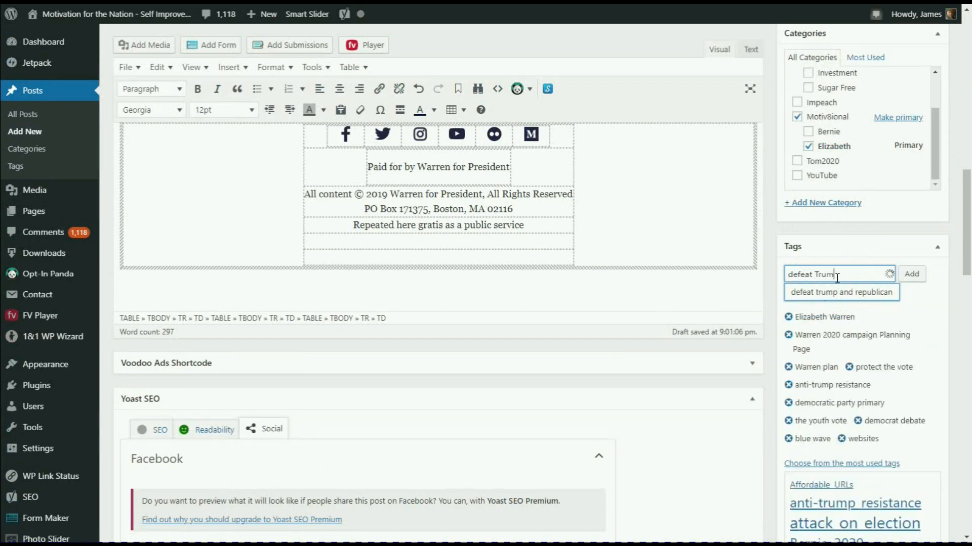
text(p and Repu)
text(licans)
key(Return)
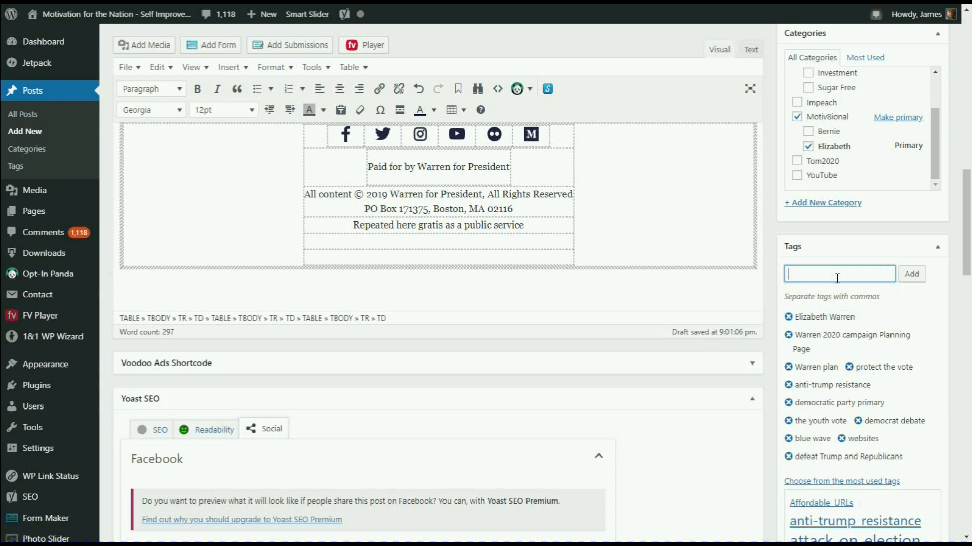
- Start uploading a featured image for the post and browse to the AffiliateGraphics folder on the SDXC (L:) drive
scroll(833, 280, down, 6)
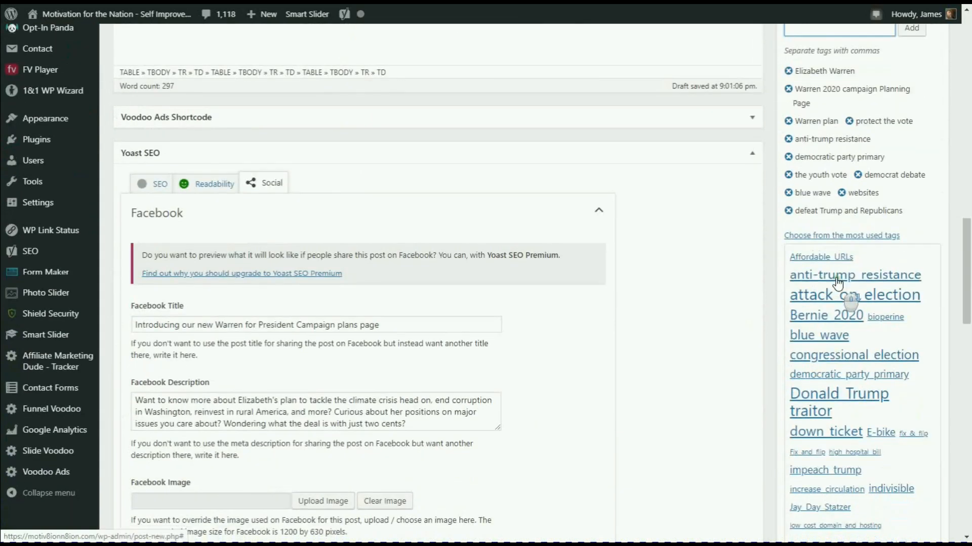
scroll(830, 274, down, 7)
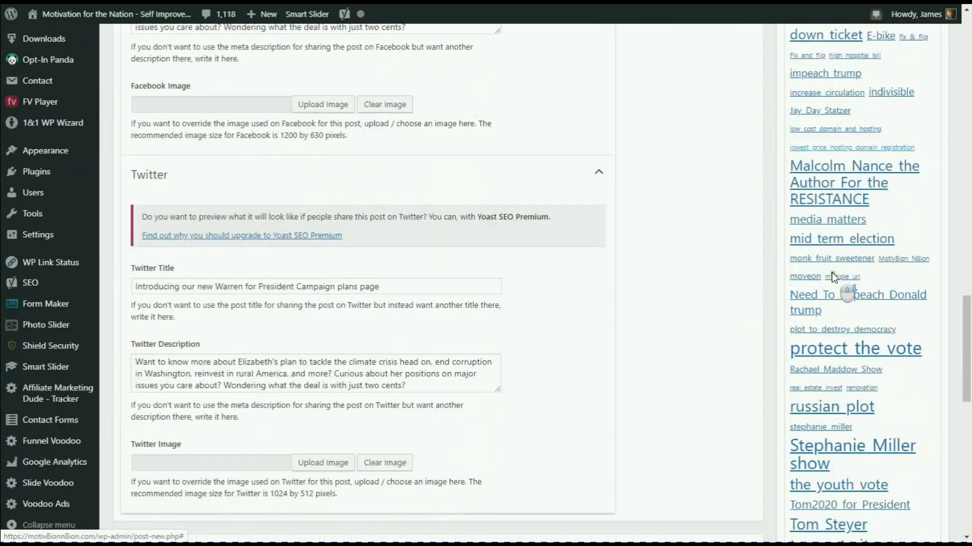
scroll(830, 273, down, 5)
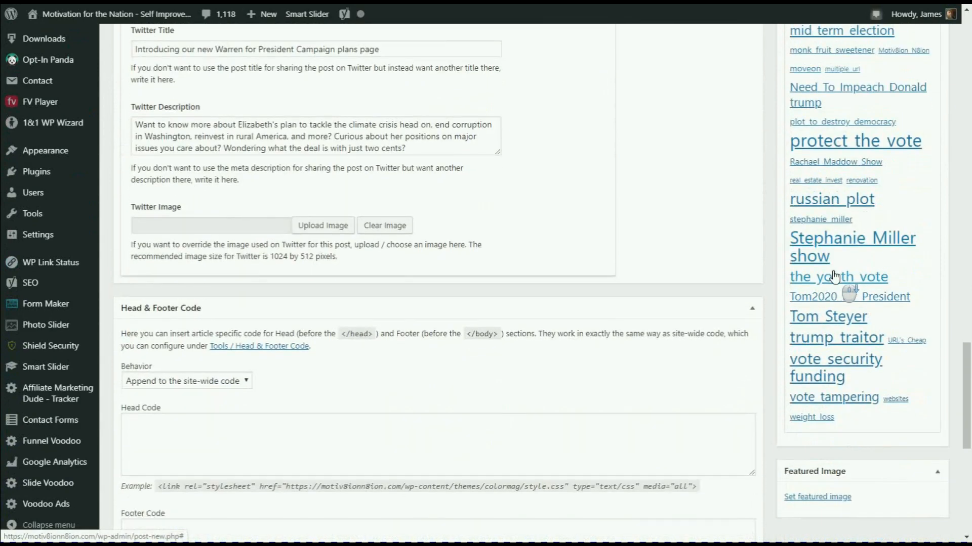
scroll(834, 276, down, 3)
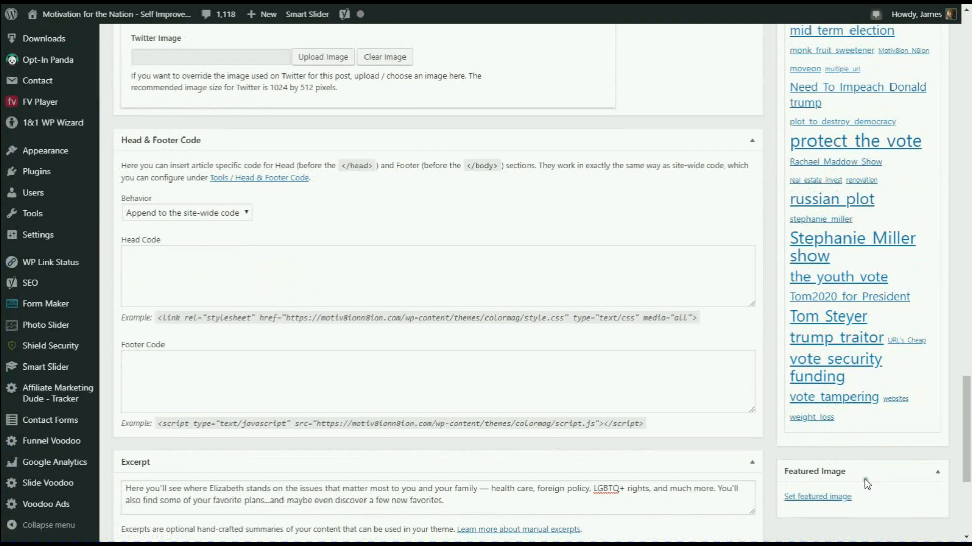
click(827, 499)
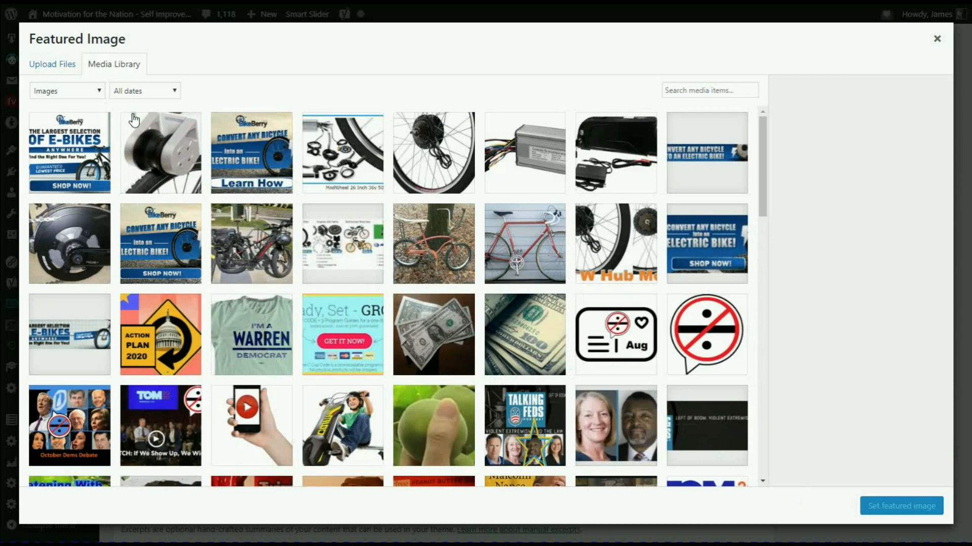
click(64, 66)
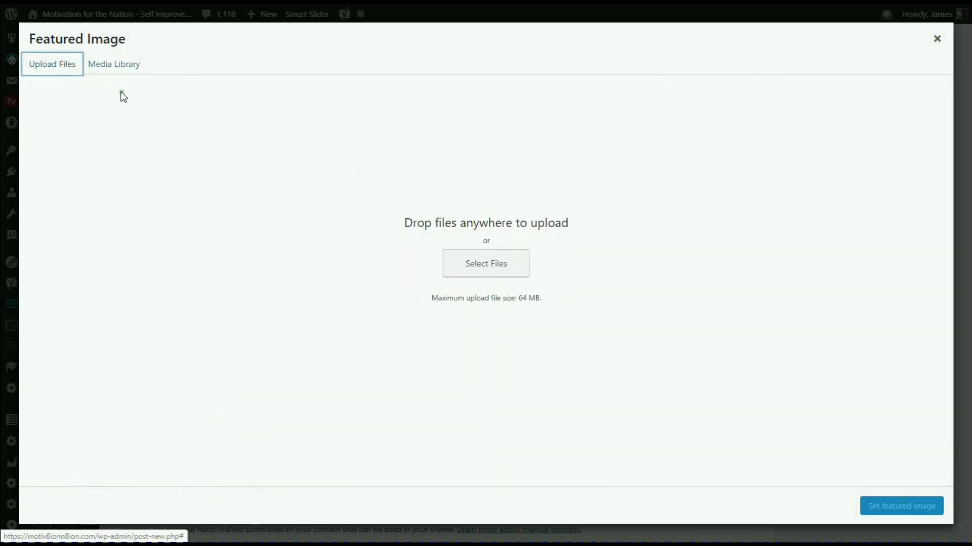
click(476, 262)
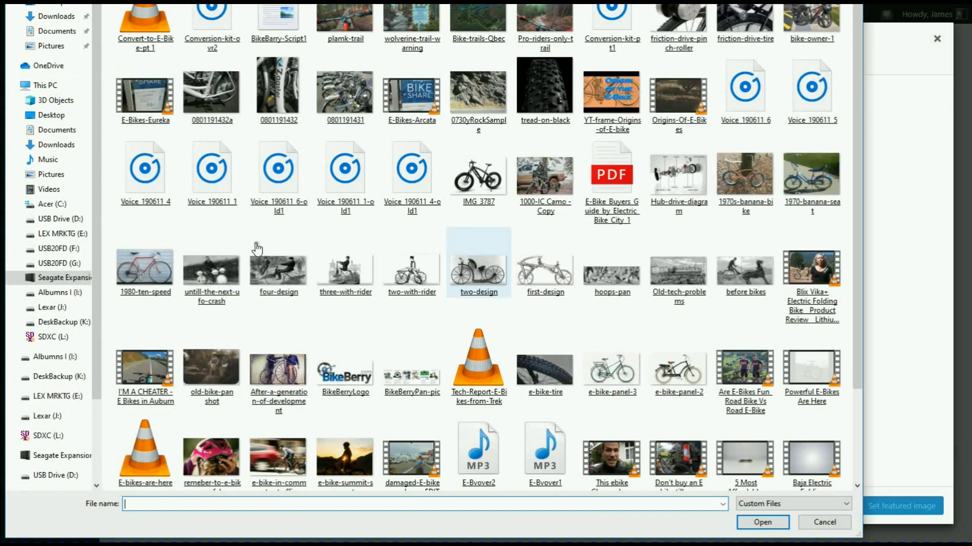
click(54, 338)
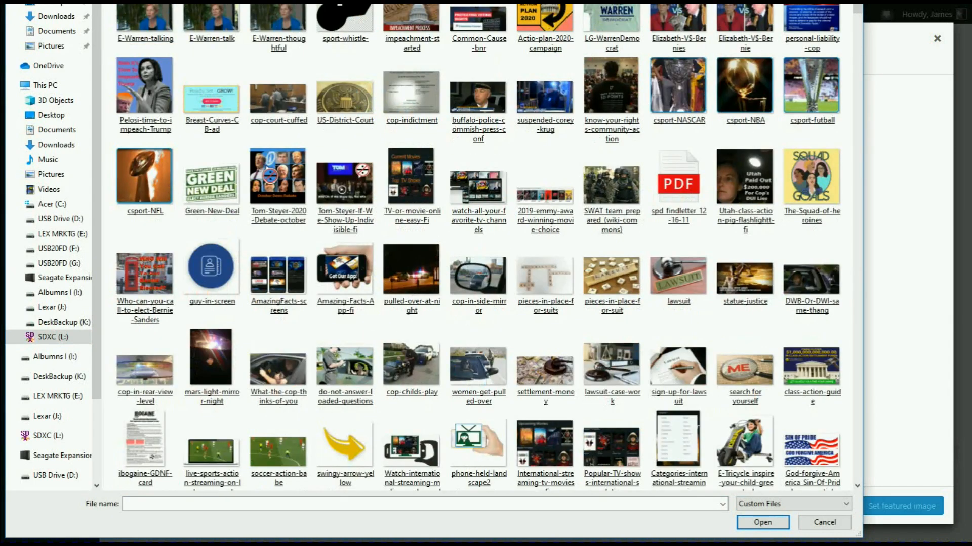
drag(481, 3, 480, 3)
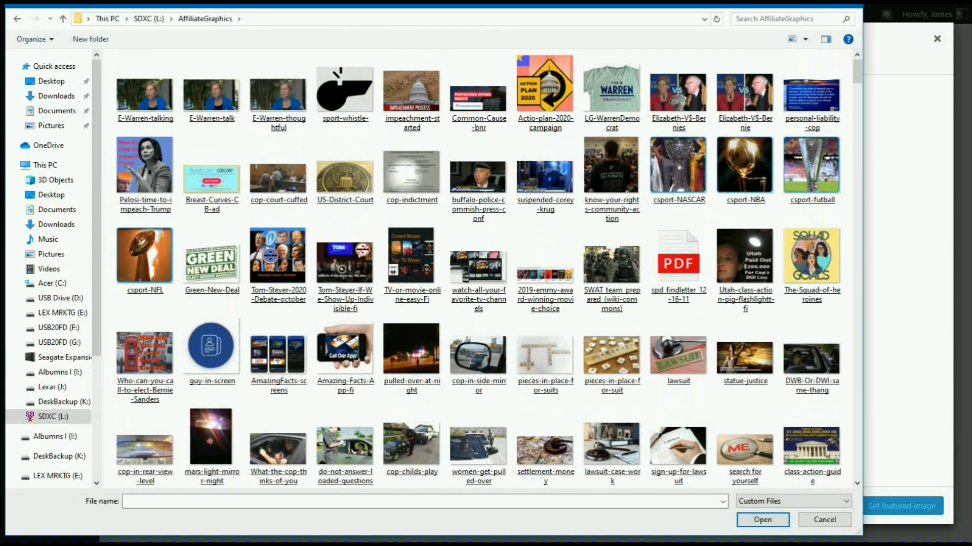
- Open the E-Warren-talking picture from the file chooser for editing in Paint
click(260, 94)
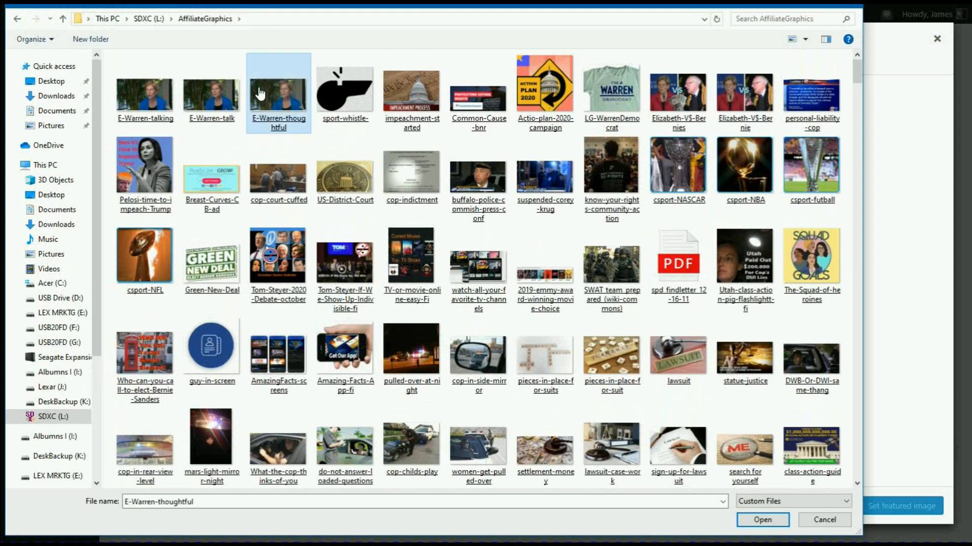
click(160, 108)
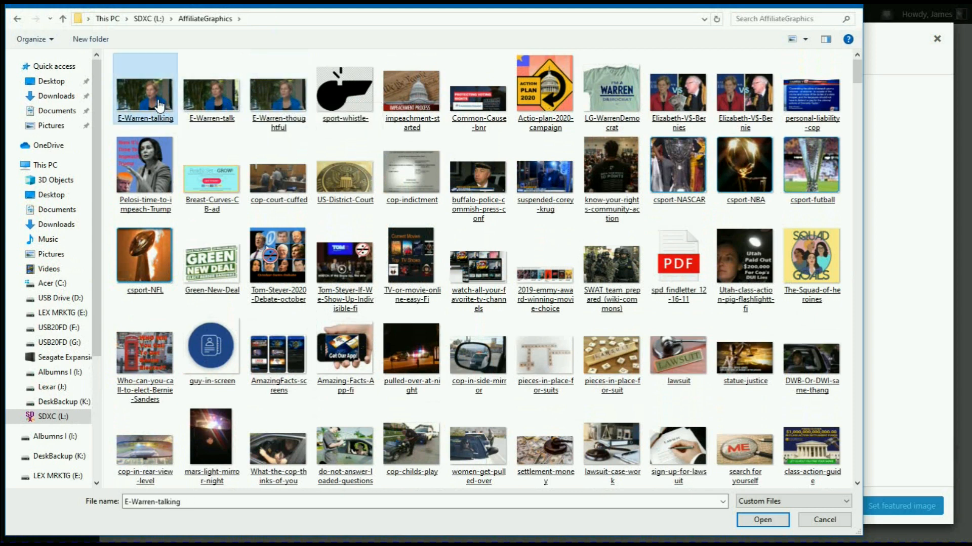
right_click(160, 106)
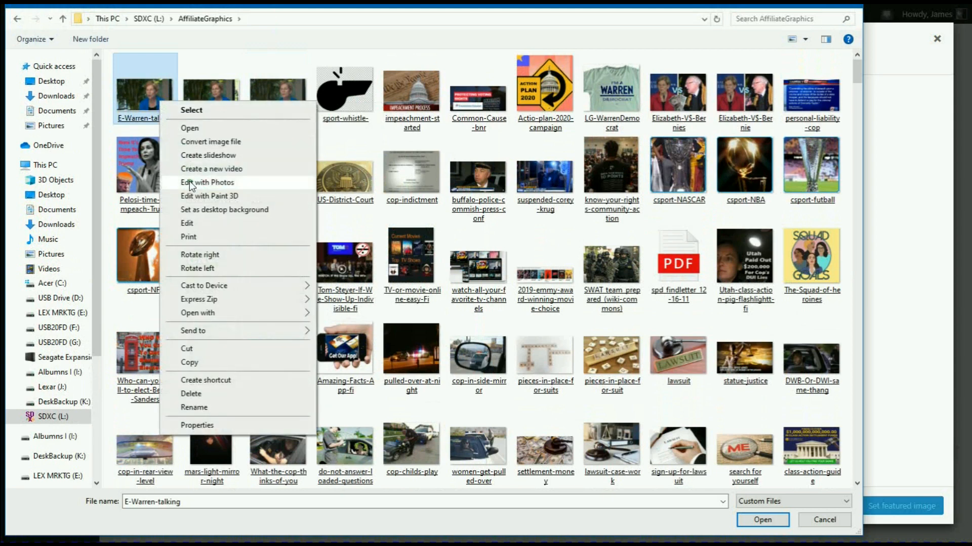
click(191, 224)
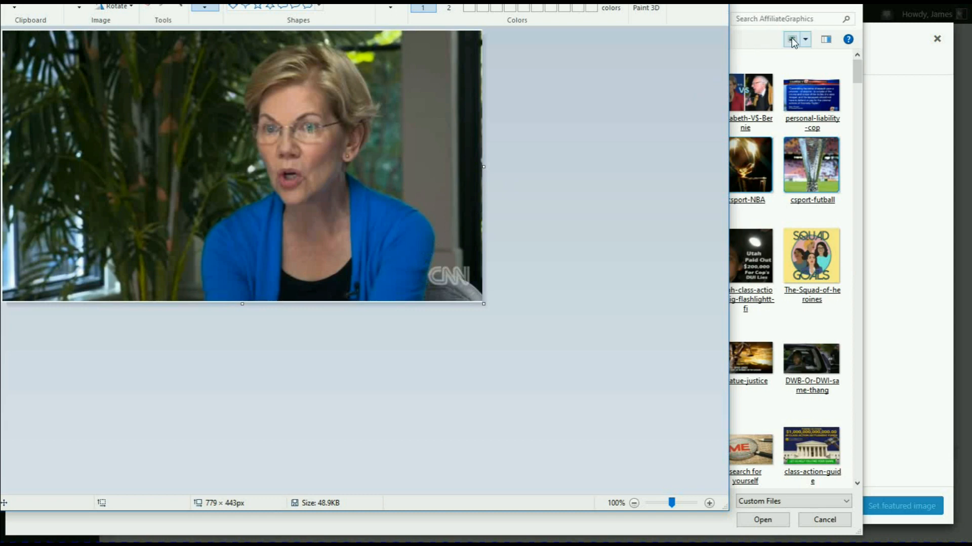
- Open the guy-in-screen icon from the file chooser for editing in Paint, and cancel the file chooser
click(853, 65)
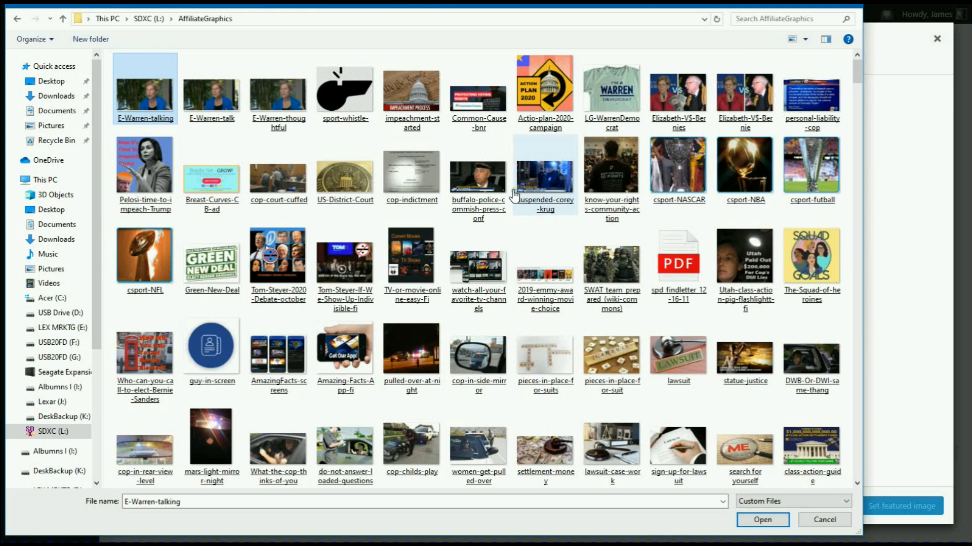
click(500, 205)
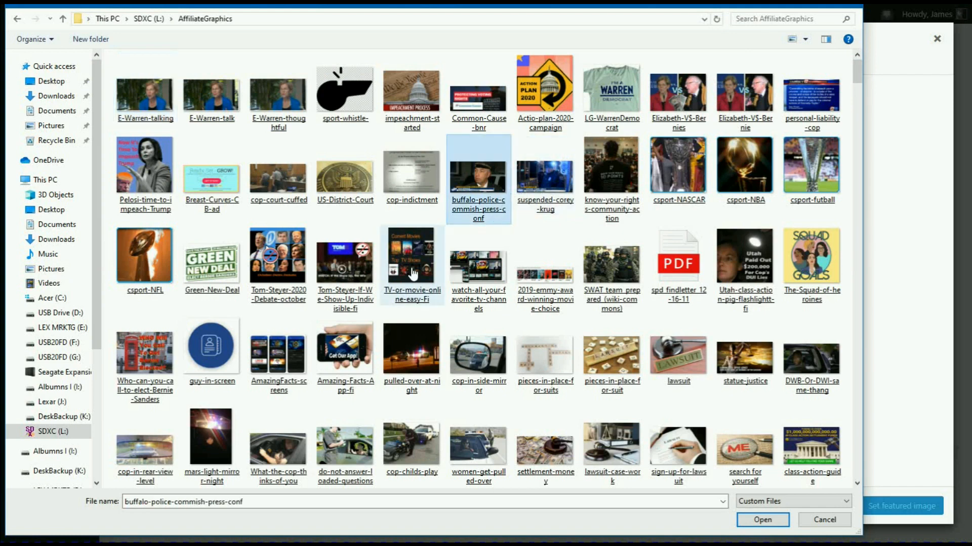
click(223, 354)
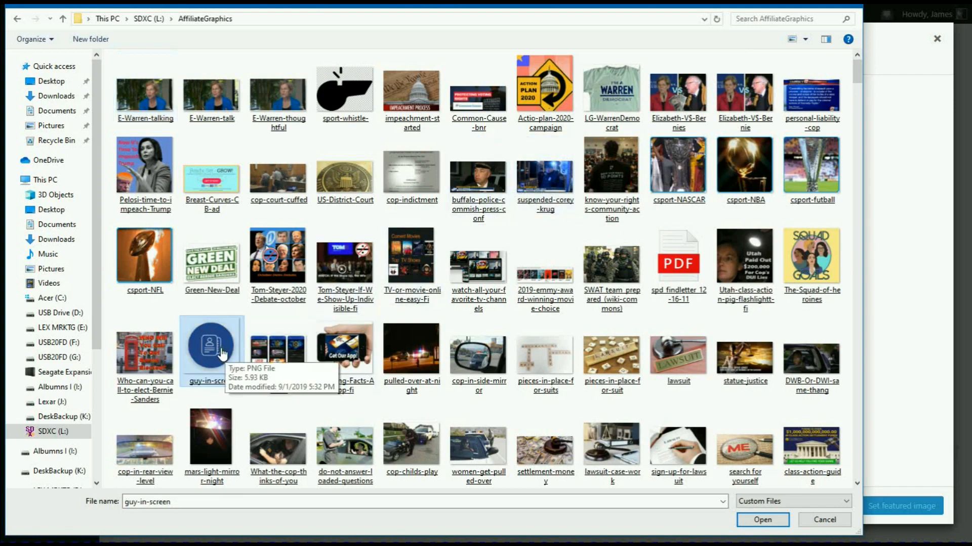
right_click(222, 354)
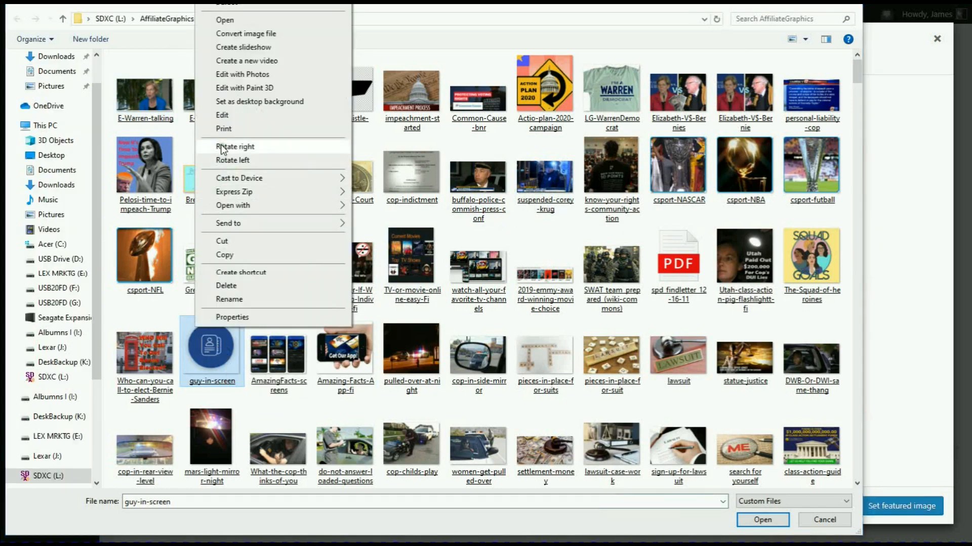
click(226, 116)
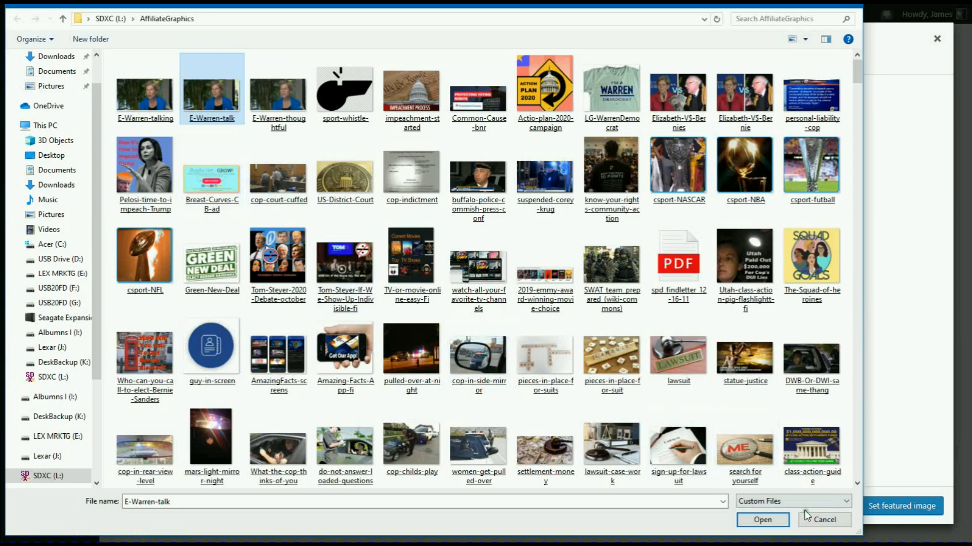
click(817, 521)
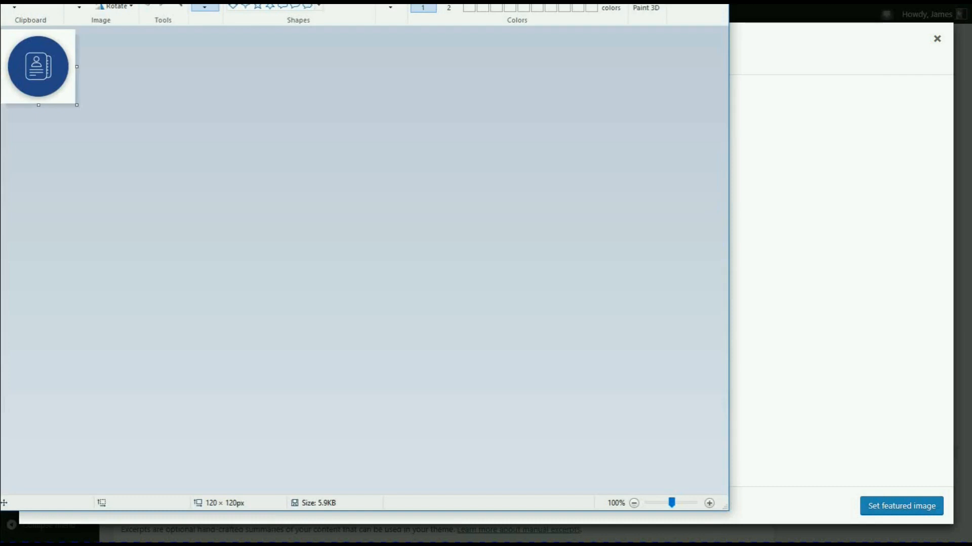
- Select and copy the whole guy-in-screen icon and paste it onto a blank 800 × 600 px canvas in Paint.NET
mouse_move(0, 0)
mouse_down()
mouse_move(218, 66)
mouse_move(288, 104)
mouse_up()
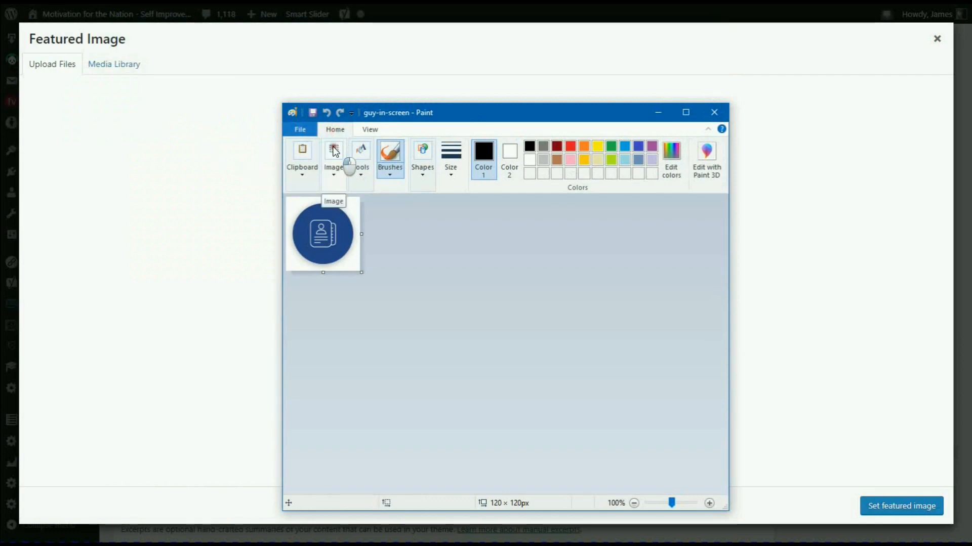
click(334, 163)
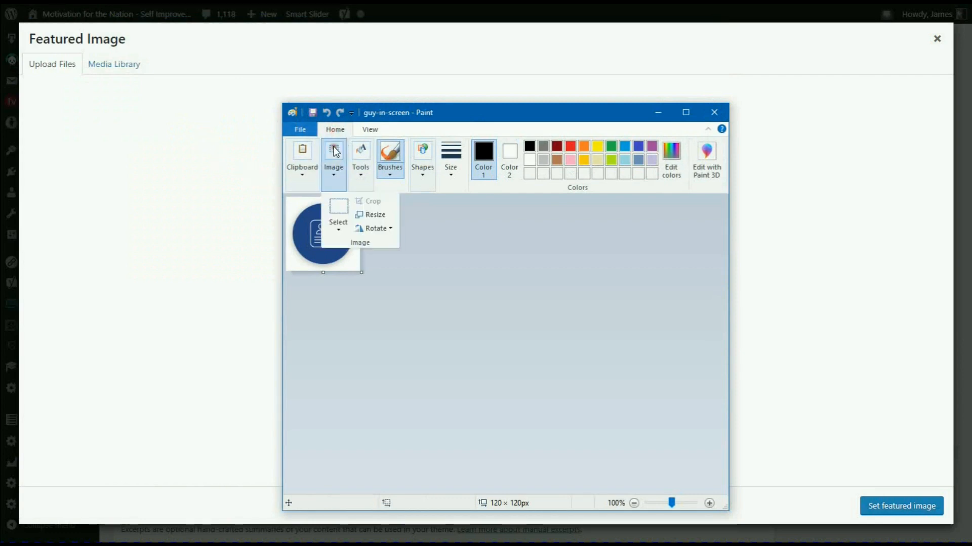
click(337, 222)
click(357, 300)
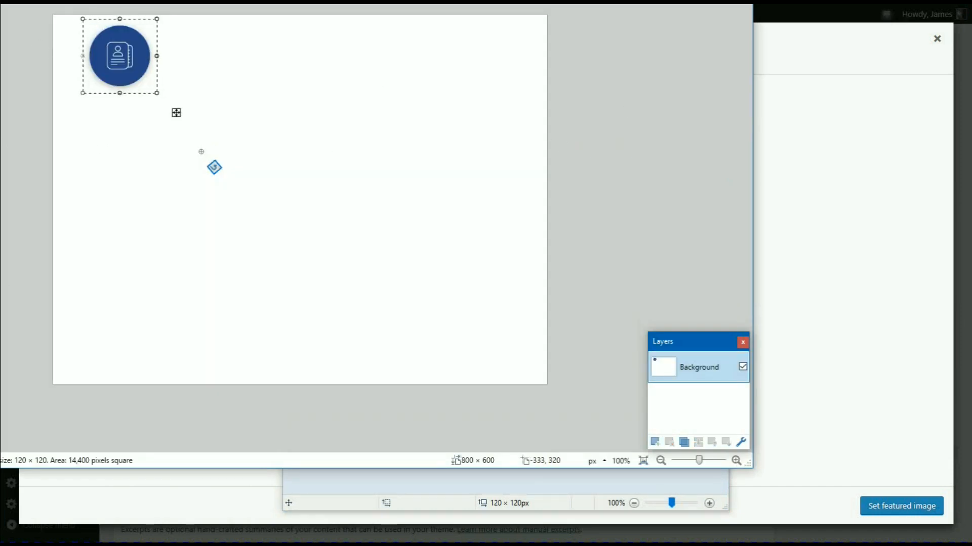
- Switch to the Warren photo in Paint and crop it around her to about 472 × 400 px, excluding the CNN logo
key(alt+Tab)
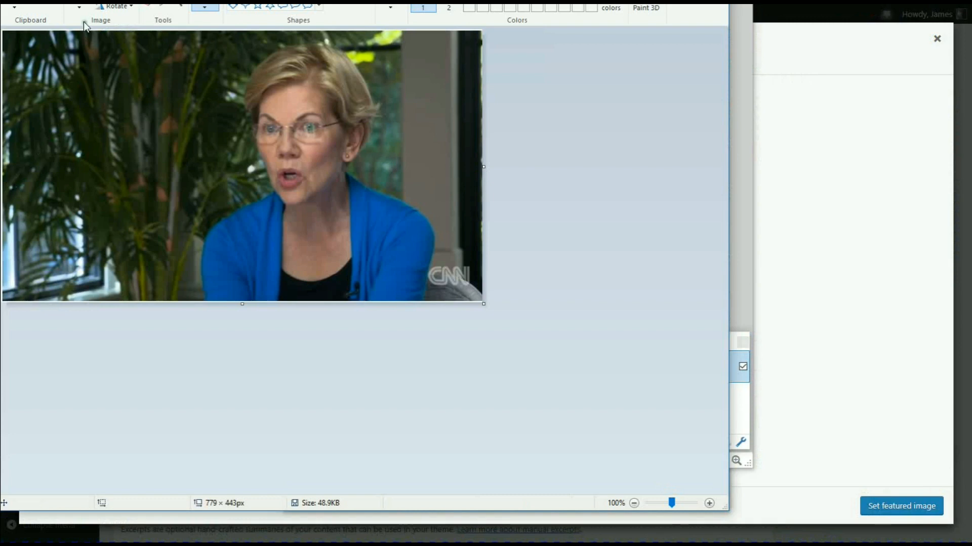
click(79, 6)
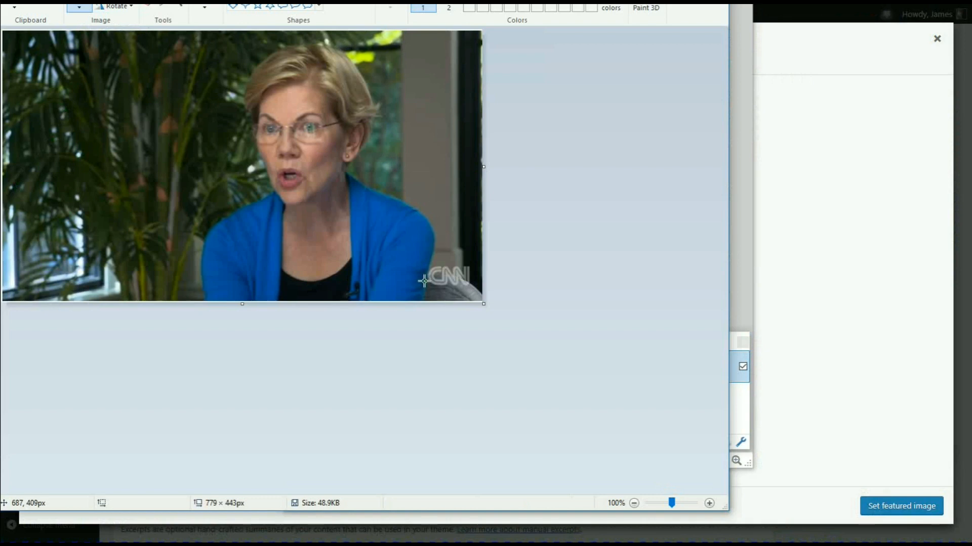
drag(424, 282, 134, 36)
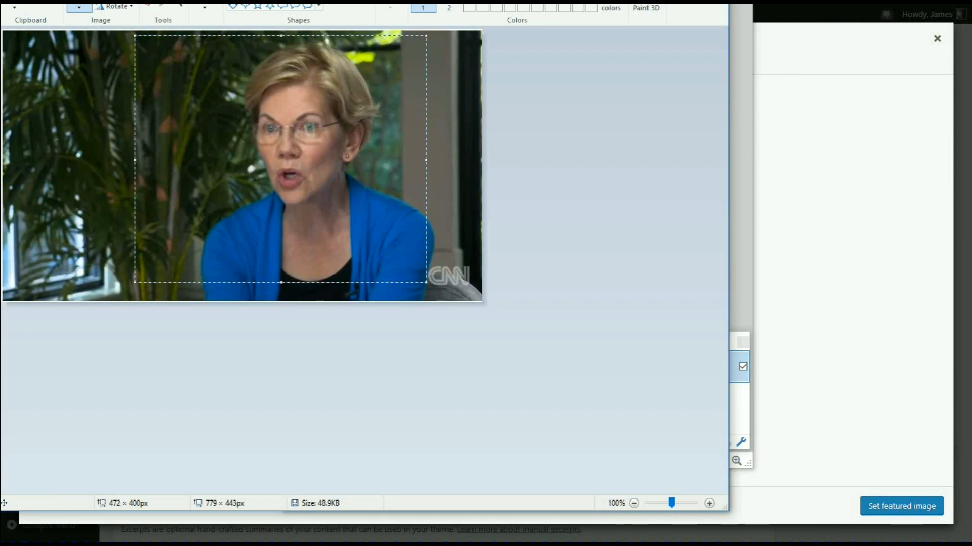
key(ctrl+shift+x)
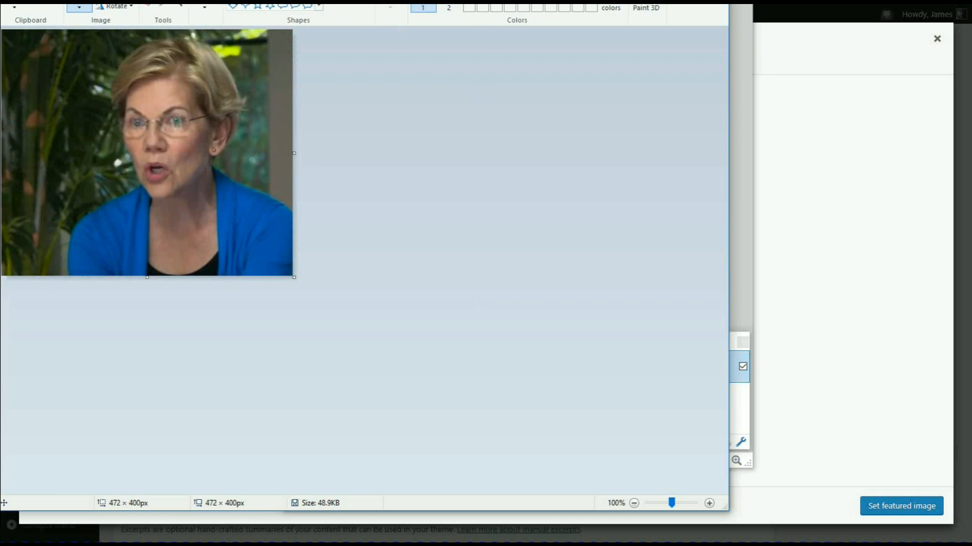
- Draw an oval speech-bubble callout about 159 × 172 px in the photo's upper-left area, beside Warren's head
click(295, 8)
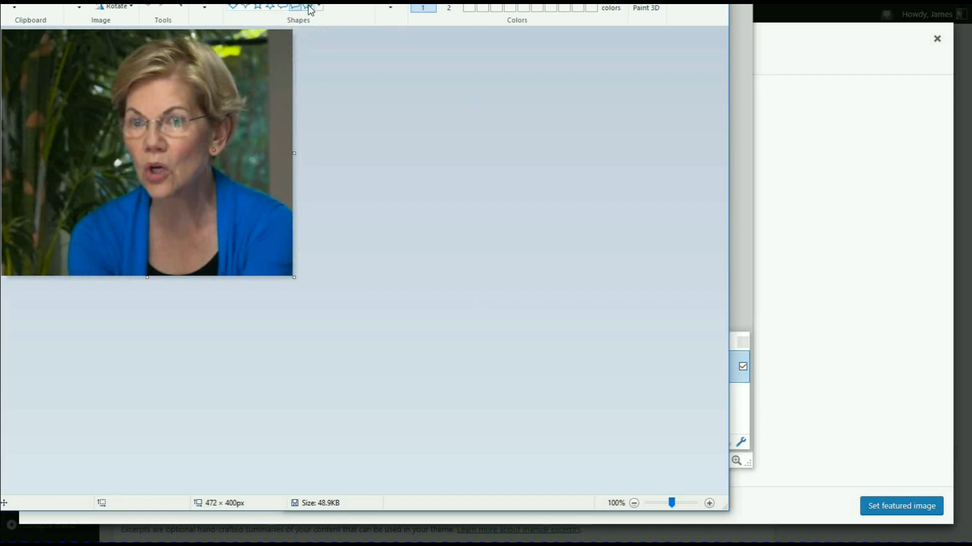
click(318, 6)
click(104, 144)
mouse_move(105, 144)
mouse_down()
mouse_move(72, 102)
mouse_move(13, 74)
mouse_move(8, 39)
mouse_up()
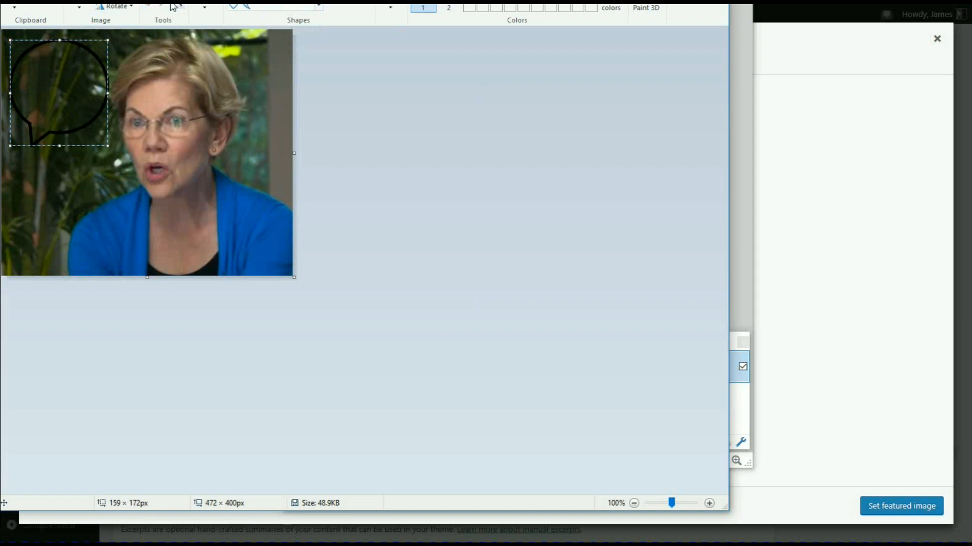
- Flip the speech bubble vertically, horizontally and vertically again so its tail points down on Warren's side
click(120, 8)
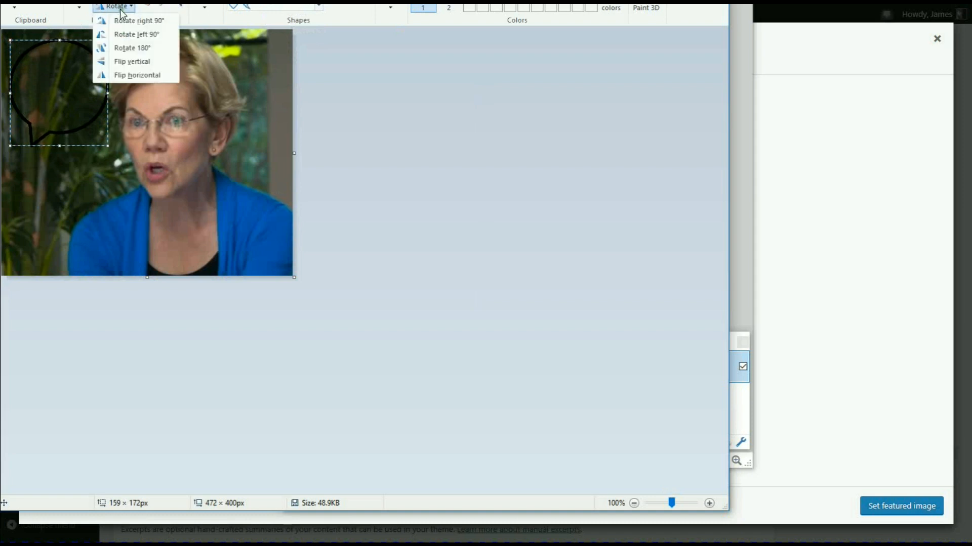
click(126, 61)
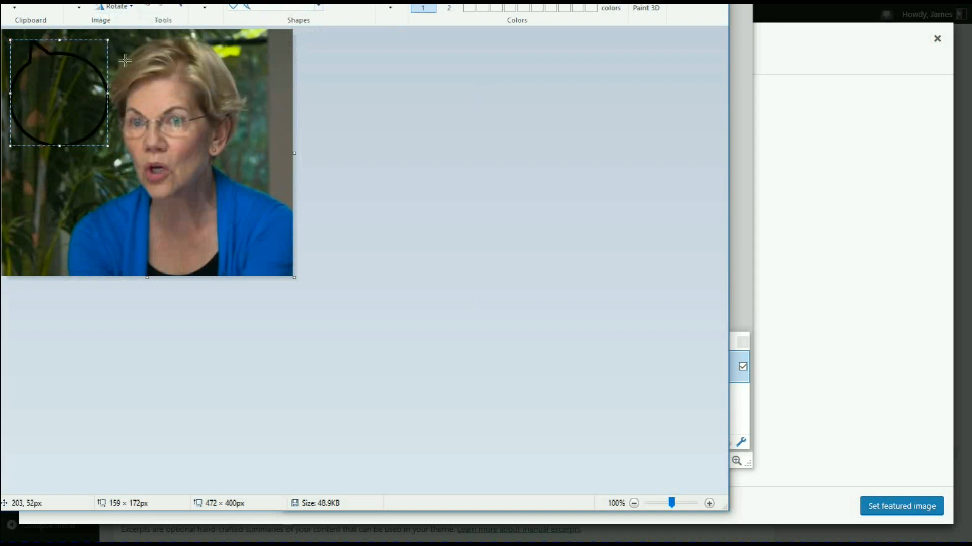
click(125, 7)
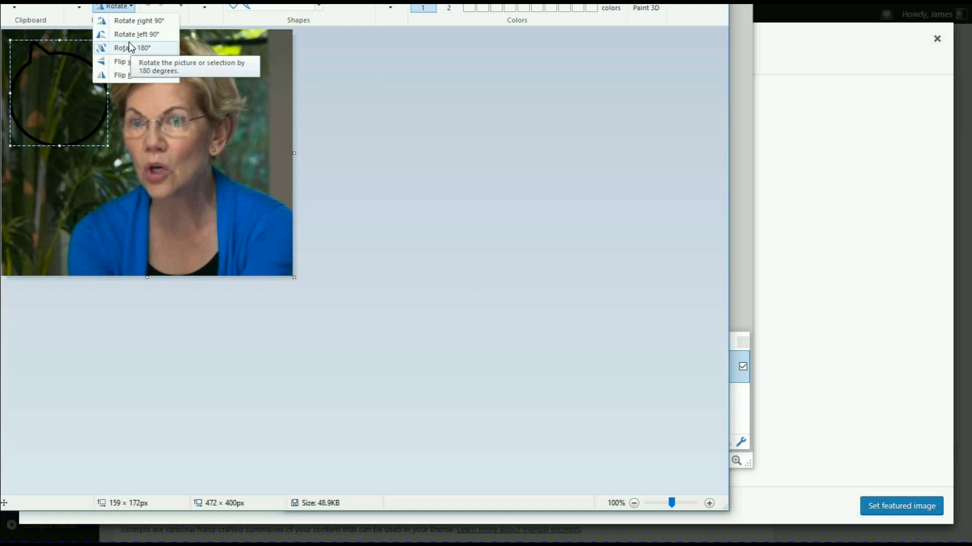
click(132, 74)
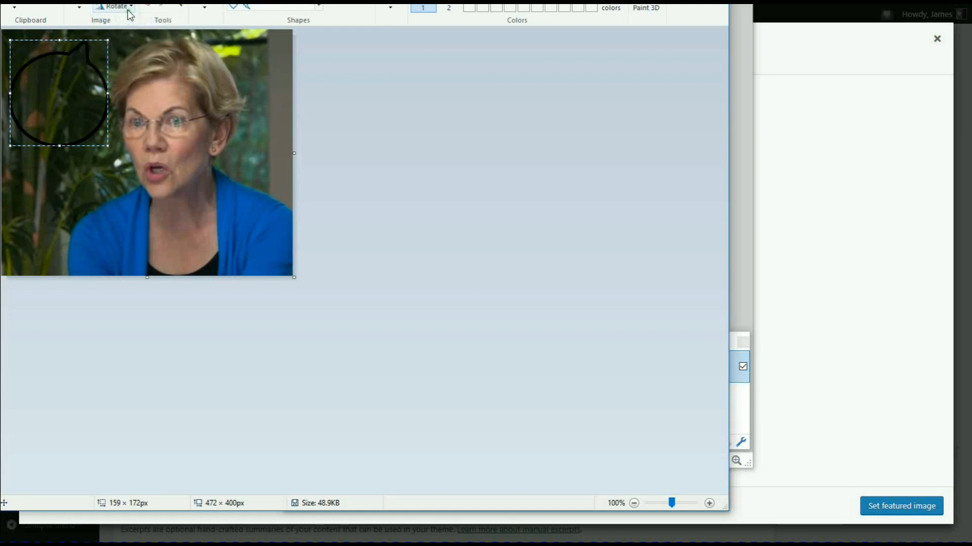
click(128, 11)
click(129, 62)
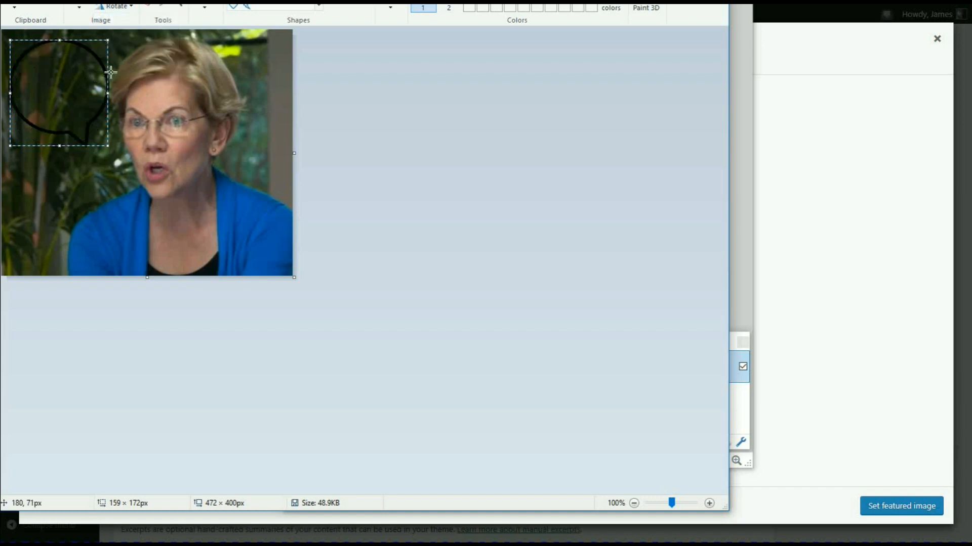
- Try rotating the speech bubble 90° left, and rotate it 90° back to the right
click(128, 7)
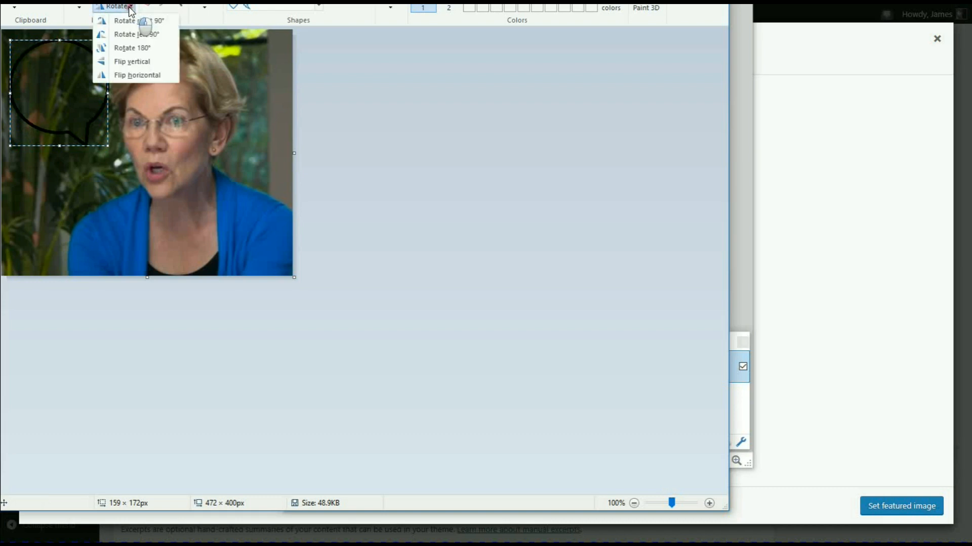
click(126, 33)
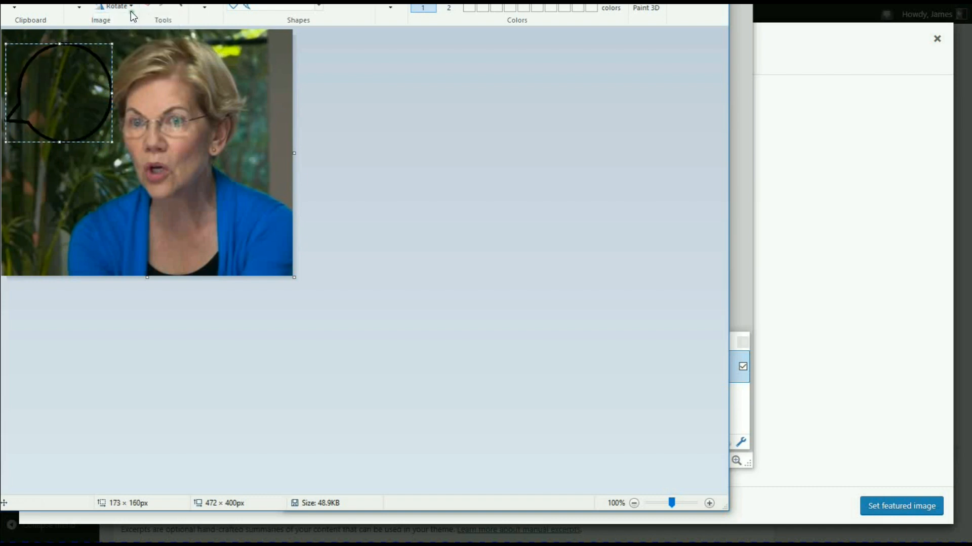
click(130, 8)
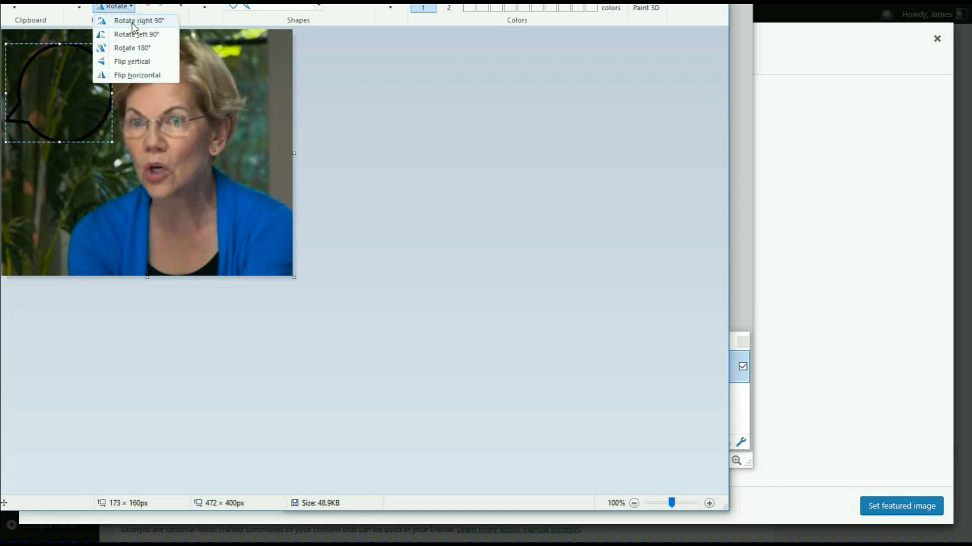
click(133, 22)
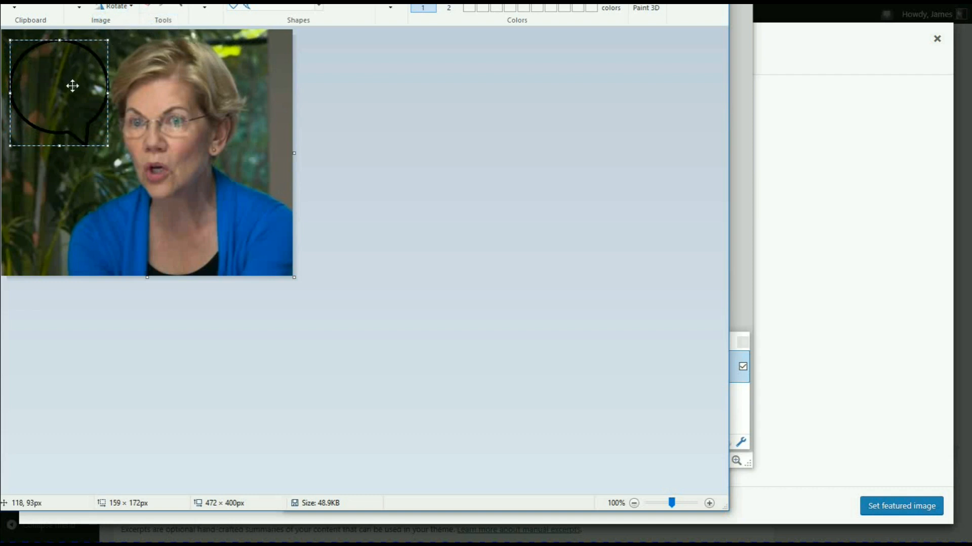
- Shift the speech bubble slightly down and left, fill it with solid white, and deselect it
mouse_move(69, 82)
mouse_down()
mouse_move(68, 117)
mouse_move(68, 87)
mouse_up()
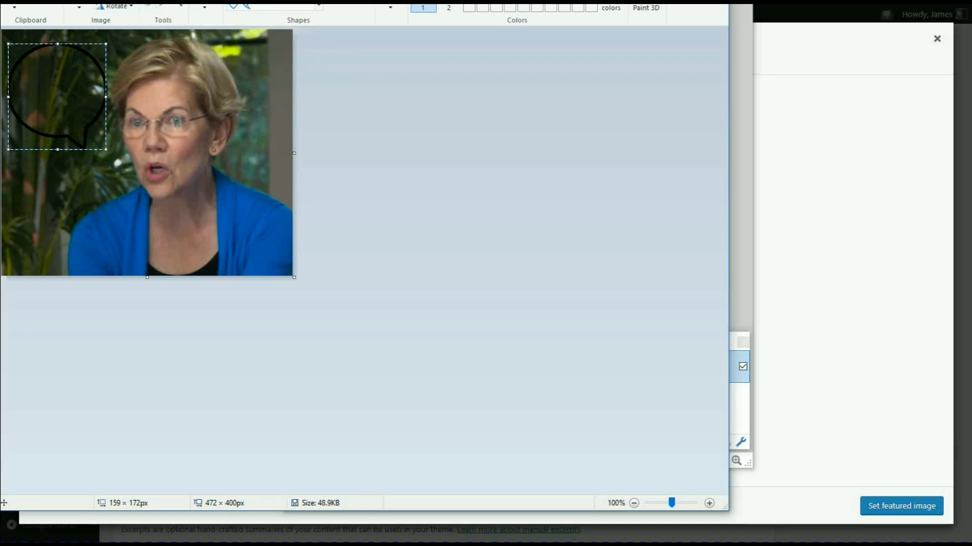
click(334, 6)
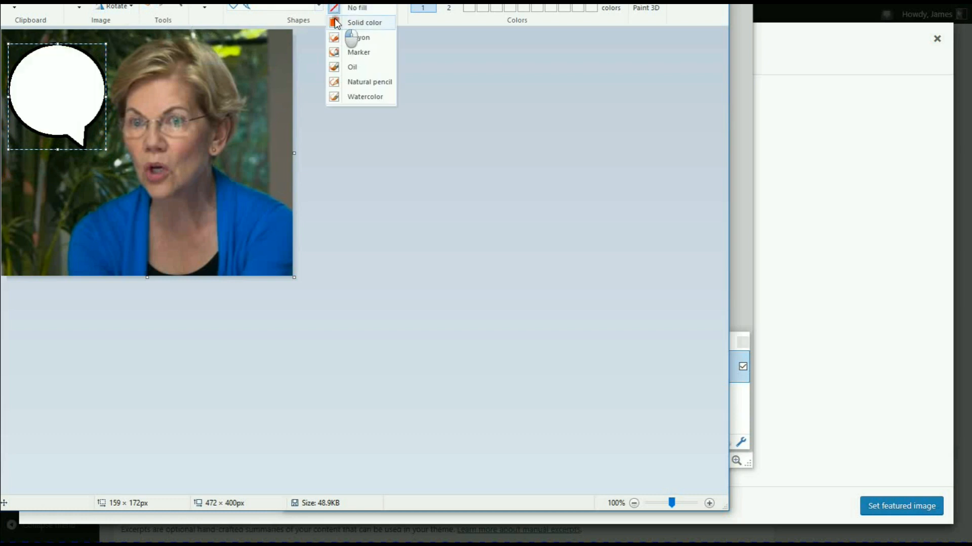
click(336, 22)
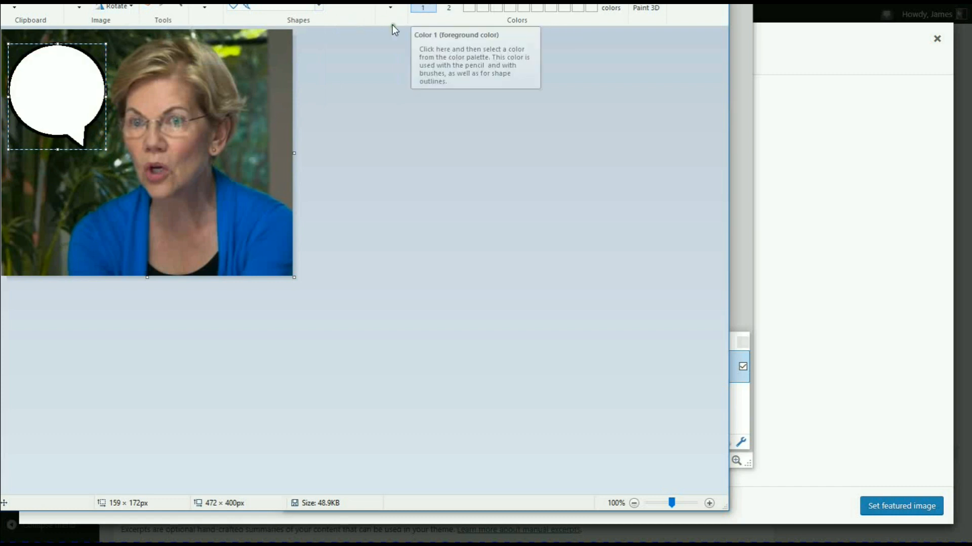
click(354, 59)
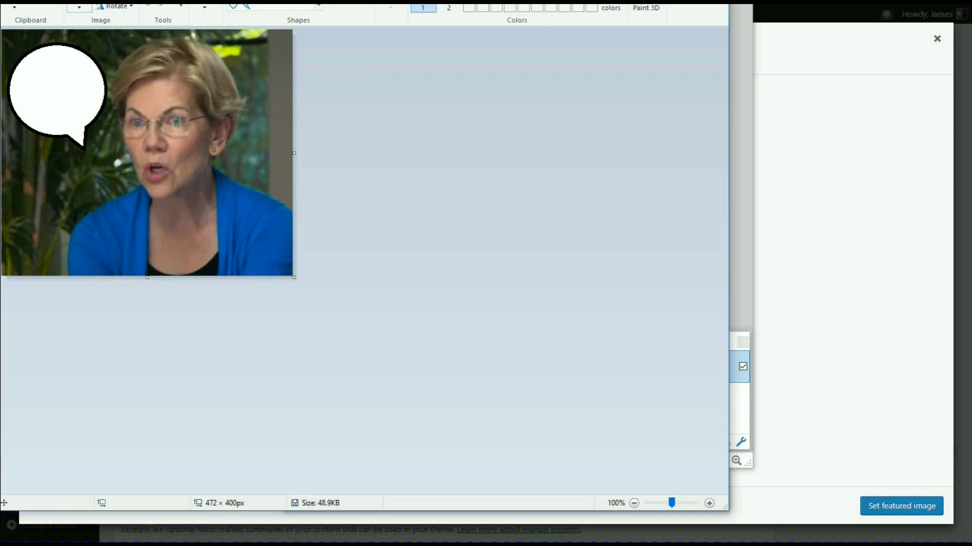
- Switch to Paint.NET, crop the canvas to the selected 120 × 120 px icon, and delete the white background around its blue circle
mouse_move(152, 1)
mouse_down()
mouse_move(249, 16)
mouse_move(422, 4)
mouse_move(413, 9)
mouse_up()
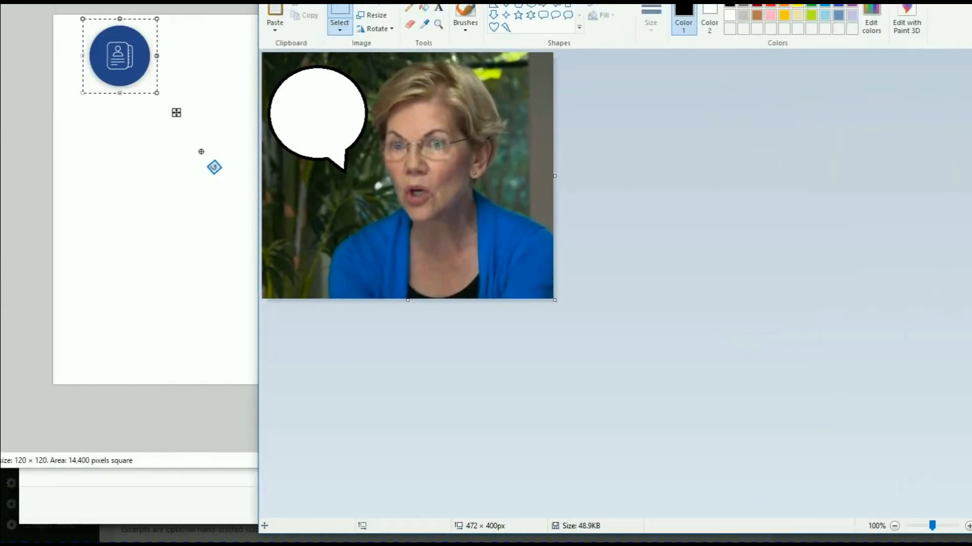
click(177, 112)
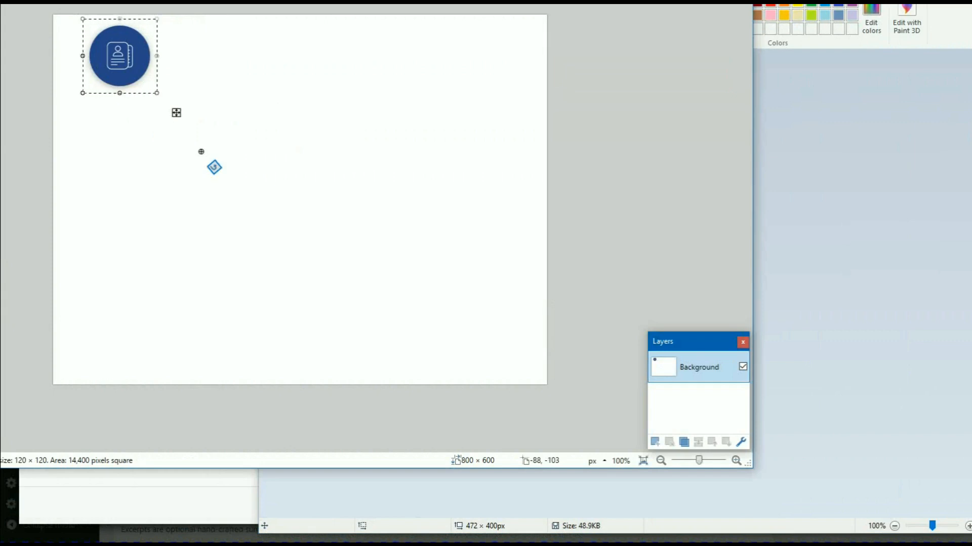
key(ctrl+shift+x)
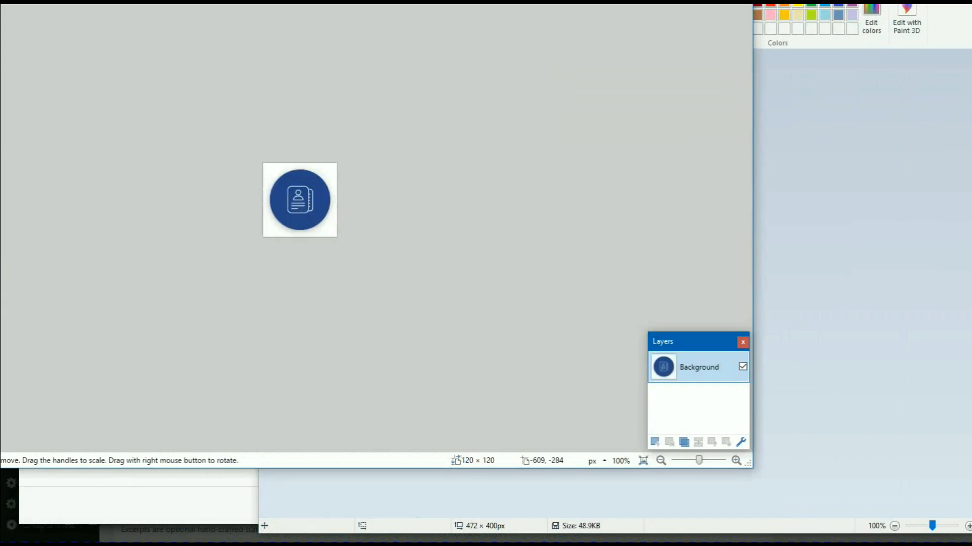
click(268, 171)
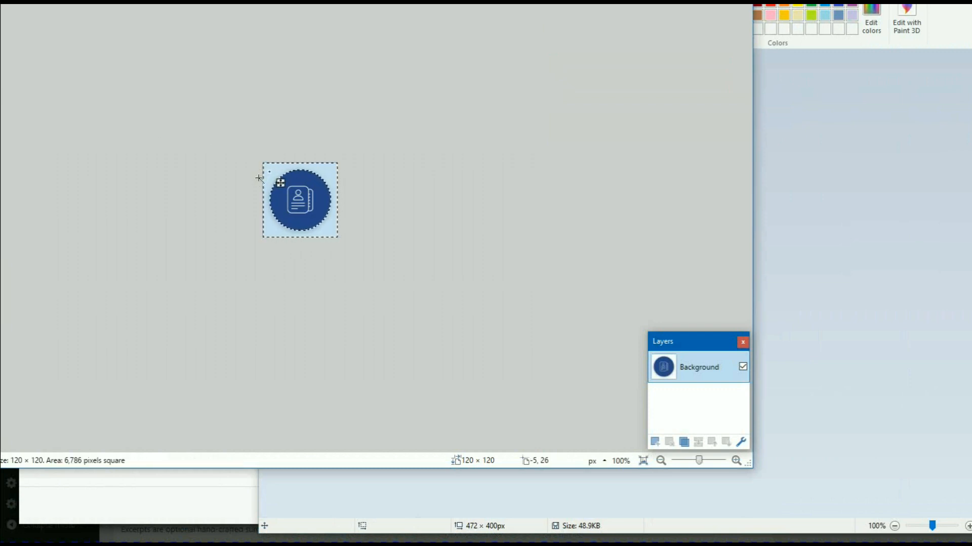
key(Delete)
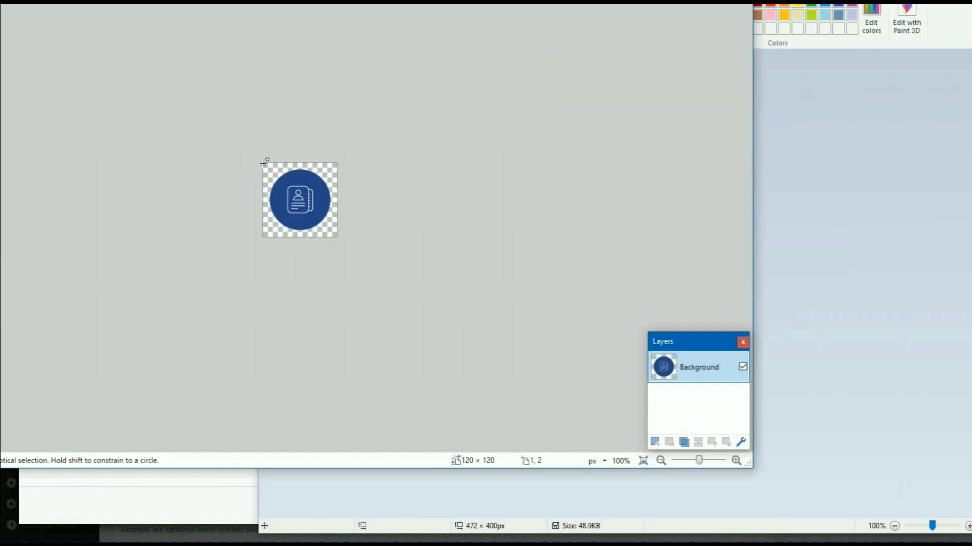
- Copy the blue circle with an elliptical selection of about 105 × 108 px and paste it into the middle of the speech bubble in Paint
drag(268, 165, 332, 233)
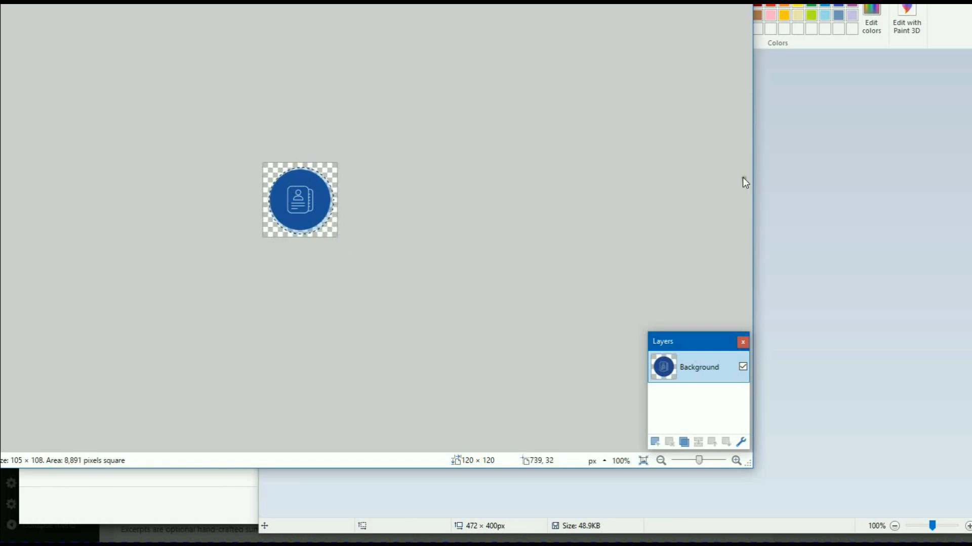
click(858, 154)
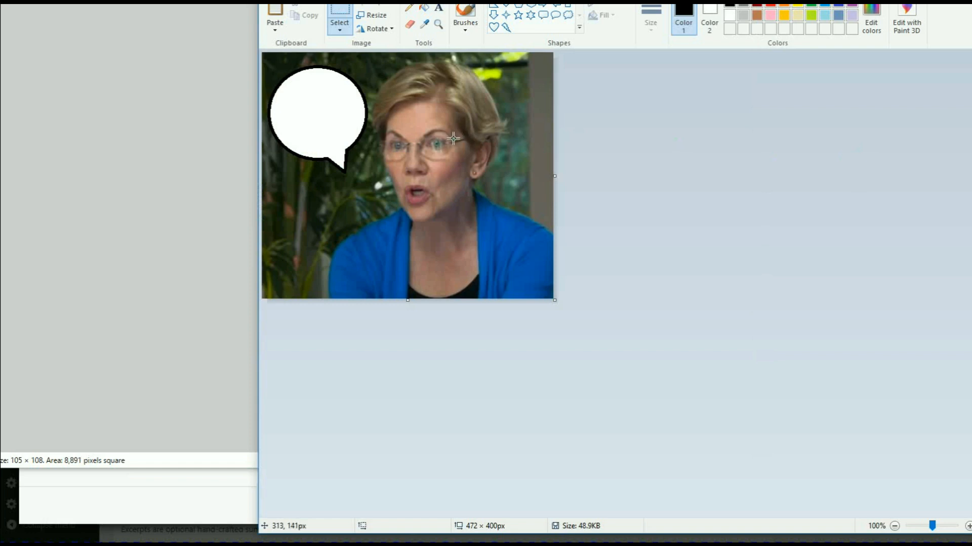
key(ctrl+v)
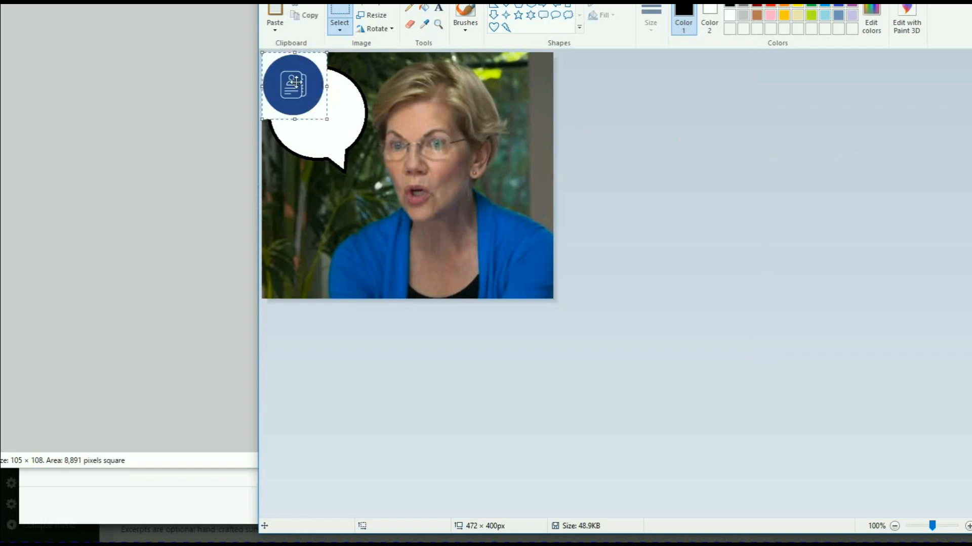
drag(296, 84, 319, 109)
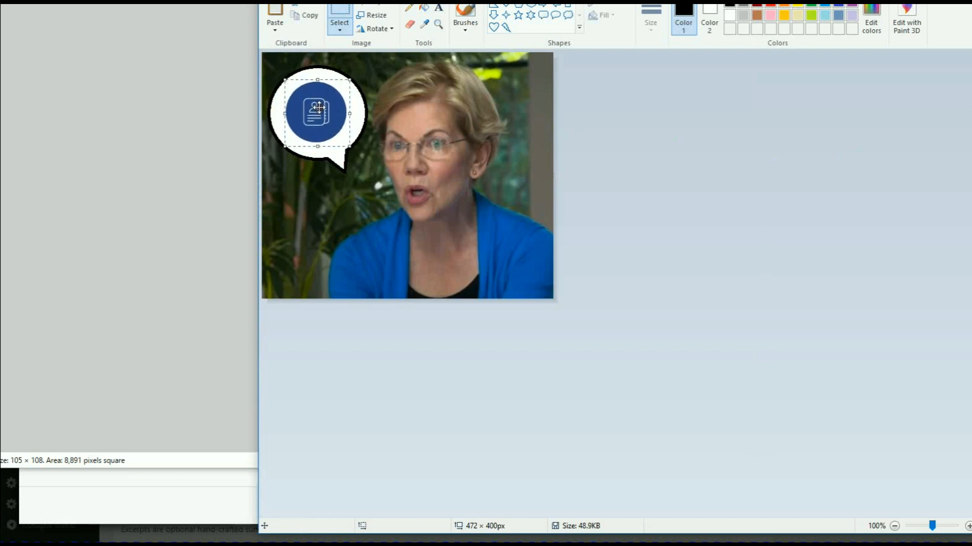
click(567, 128)
- Close Paint.NET without saving the icon image, and choose orange as the foreground color and the Text tool in Paint
click(324, 544)
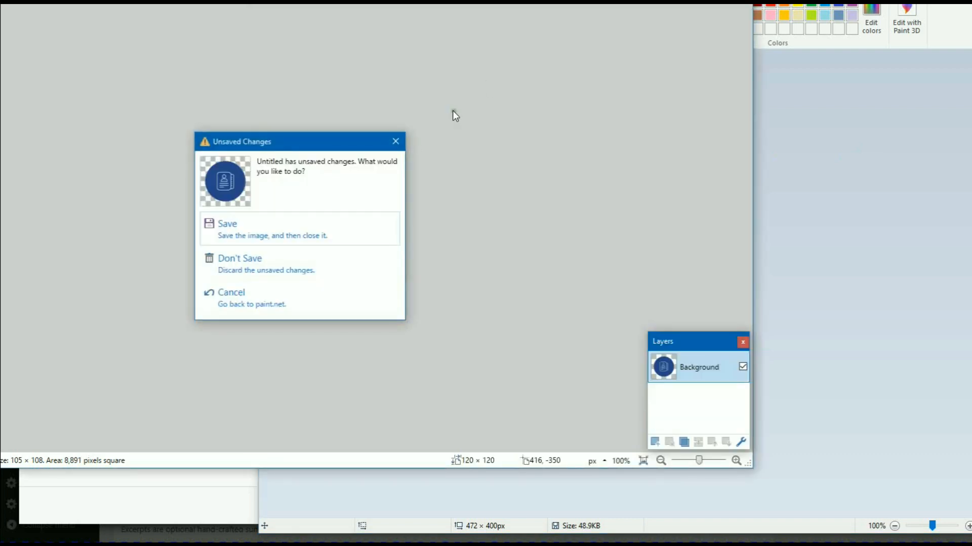
click(260, 252)
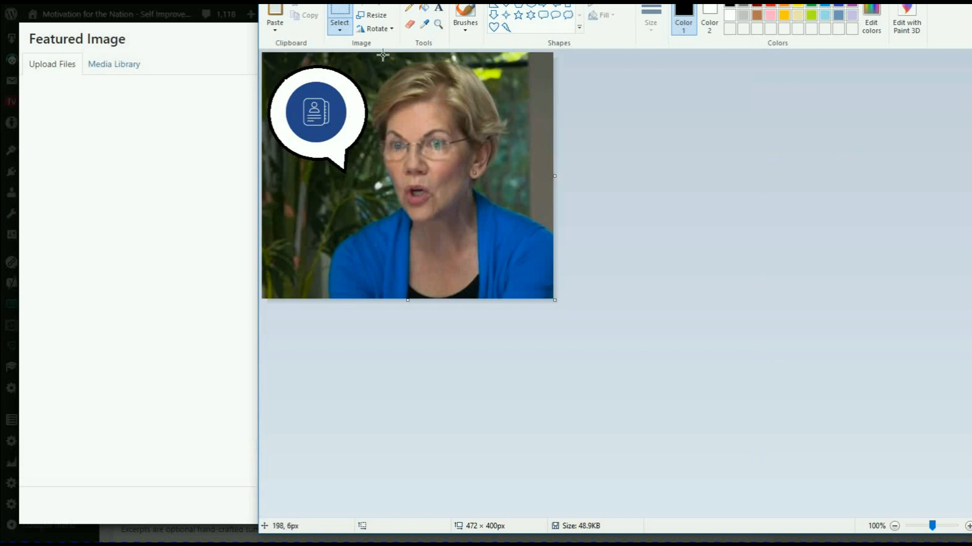
click(783, 7)
click(427, 24)
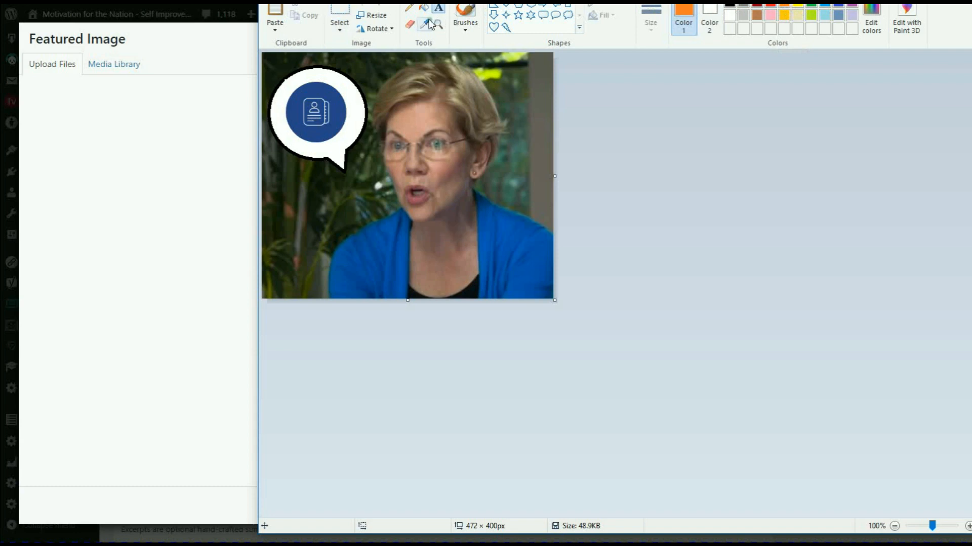
- Try adding the word "Page" in bold orange Arial Black at size 50 below the speech bubble
click(284, 212)
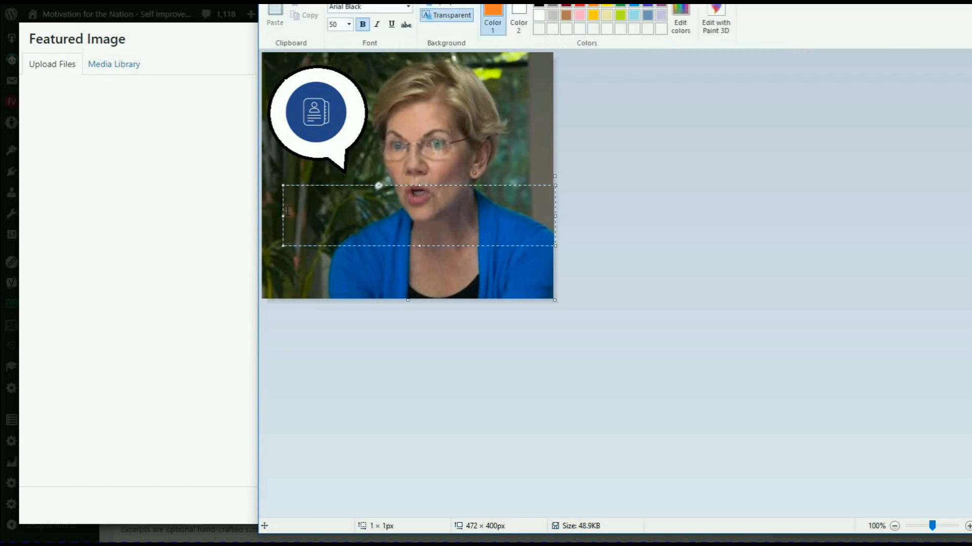
text(Plan)
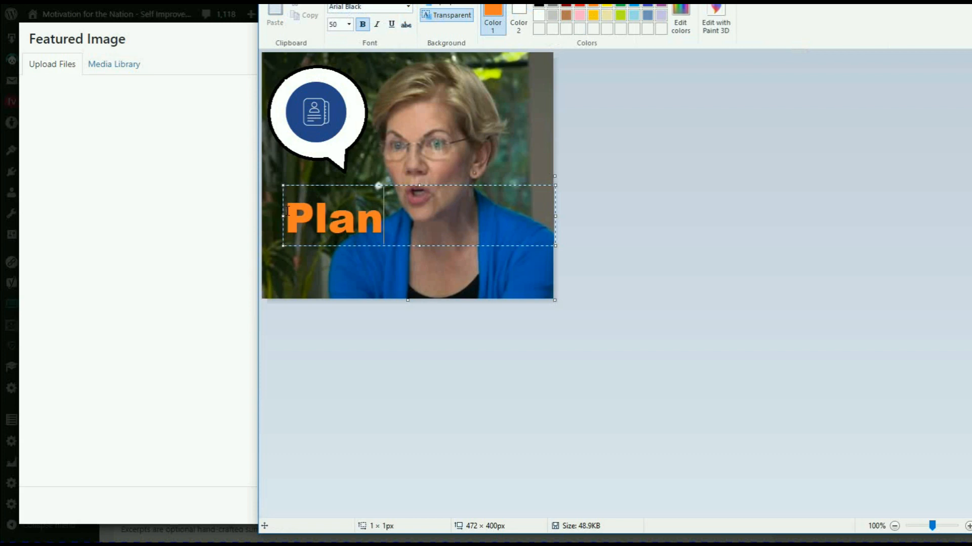
key(Return)
key(BackSpace)
key(BackSpace)
key(BackSpace)
key(BackSpace)
text(age)
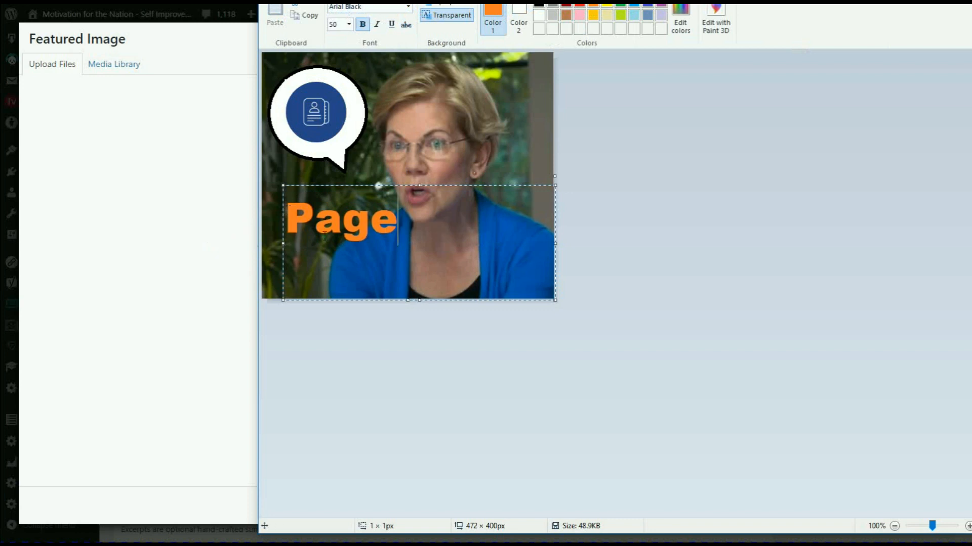
drag(379, 183, 379, 155)
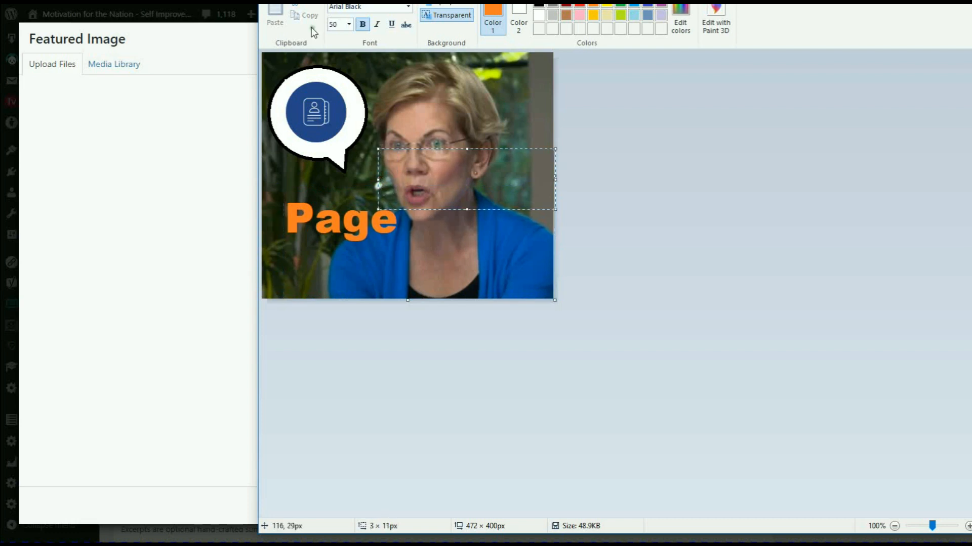
- Turn off bold for the text, discard the empty text box, and undo the placed word "Page"
click(362, 24)
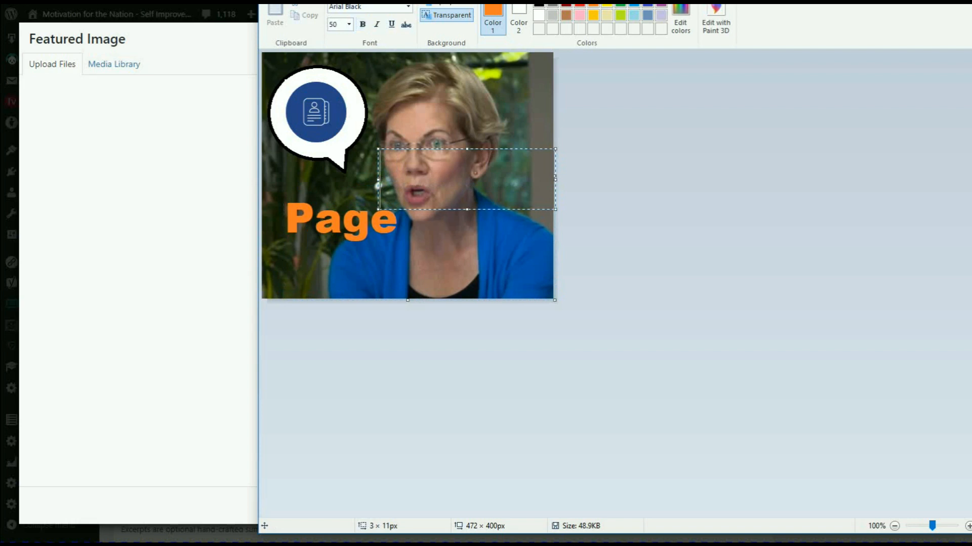
click(340, 212)
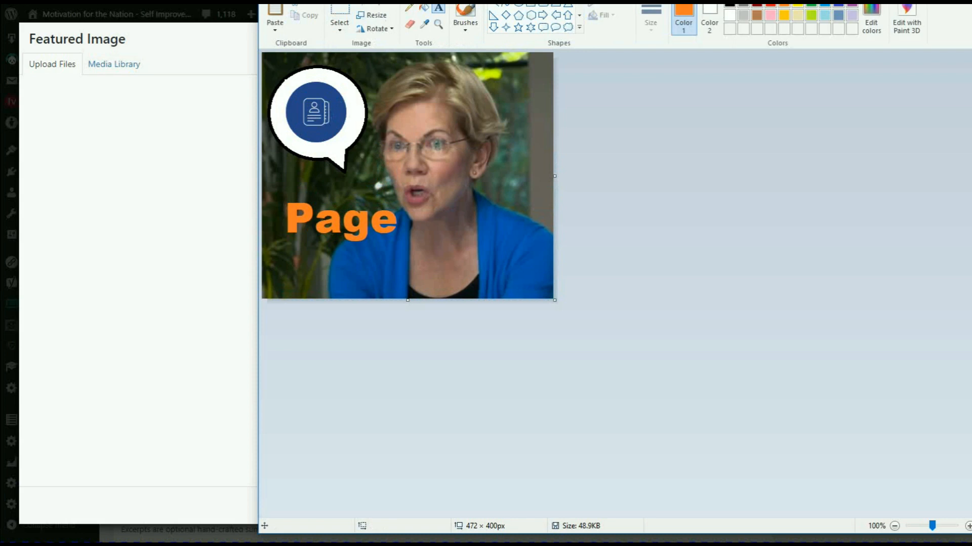
key(ctrl+z)
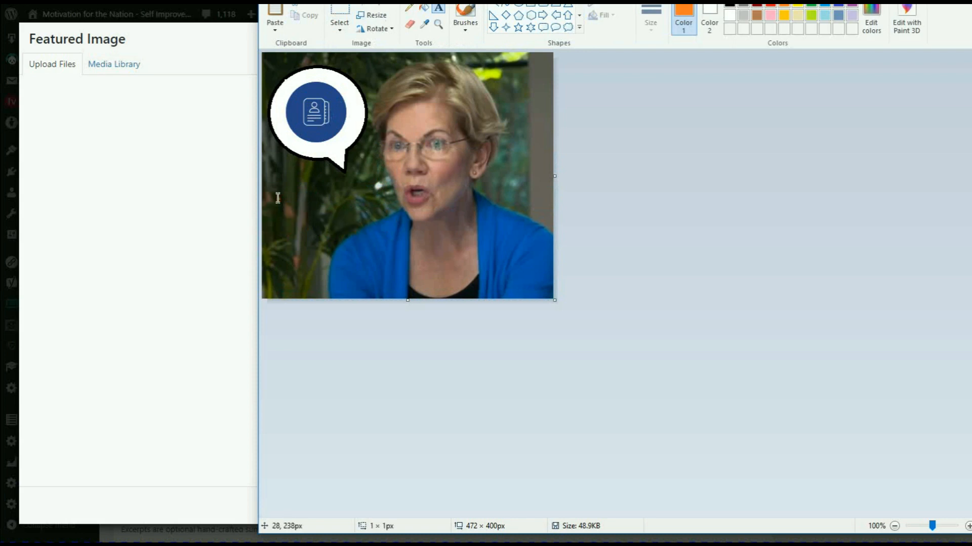
- Add the orange Arial Black text "Plan" and "Page" on two lines below the speech bubble, narrowing the text box to about 189 px
click(278, 169)
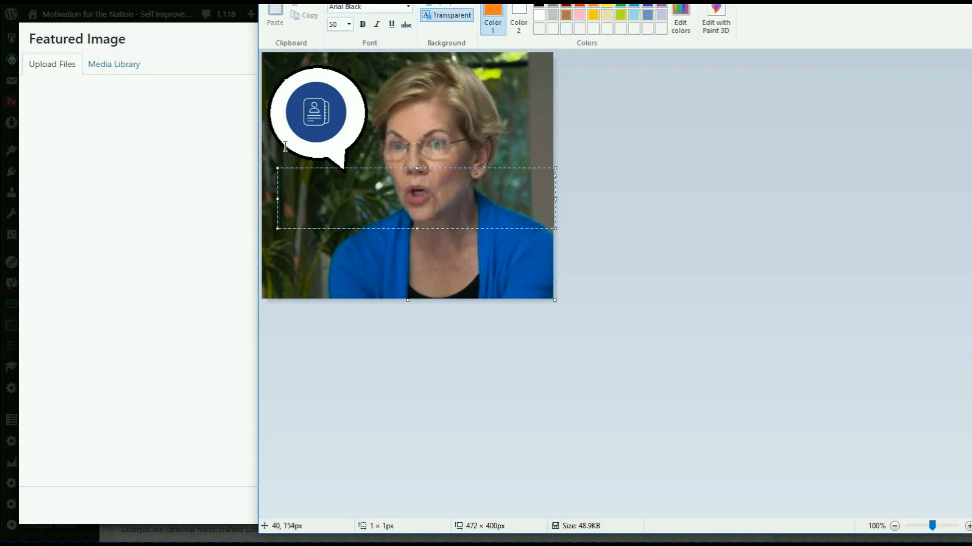
text(P)
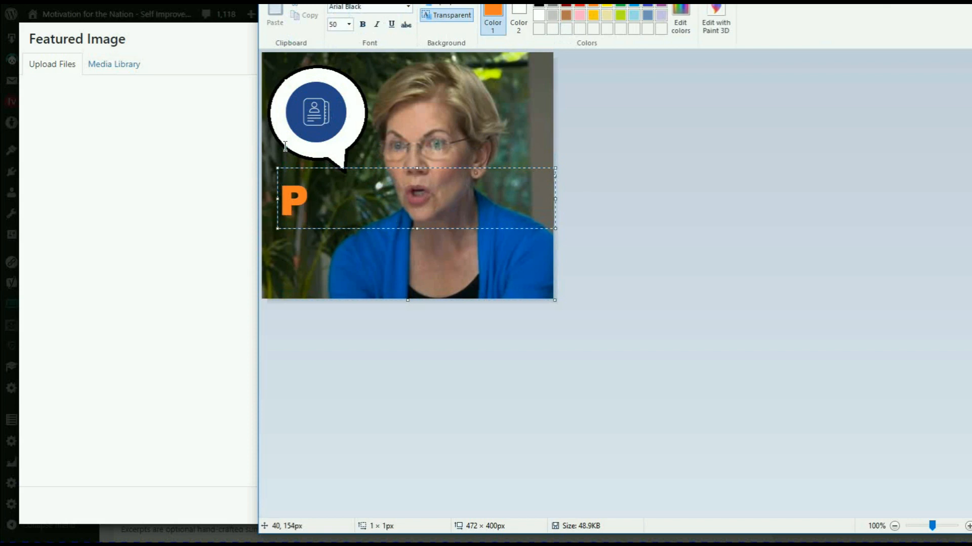
text(lan)
key(Return)
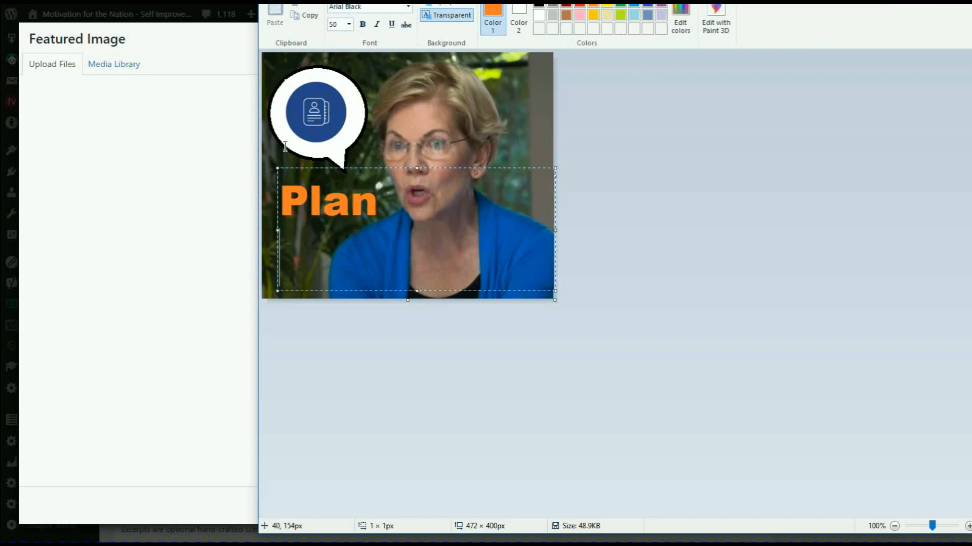
text(Page)
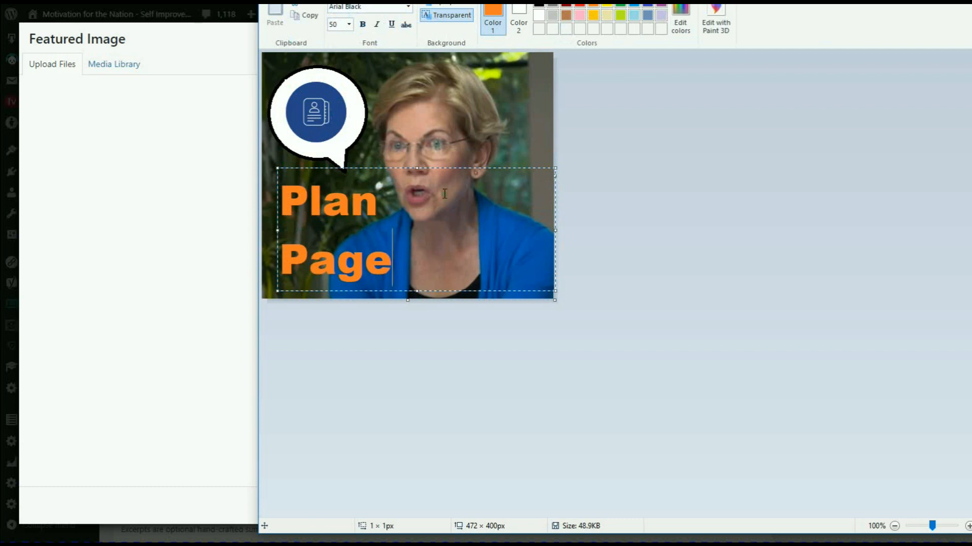
drag(556, 230, 391, 232)
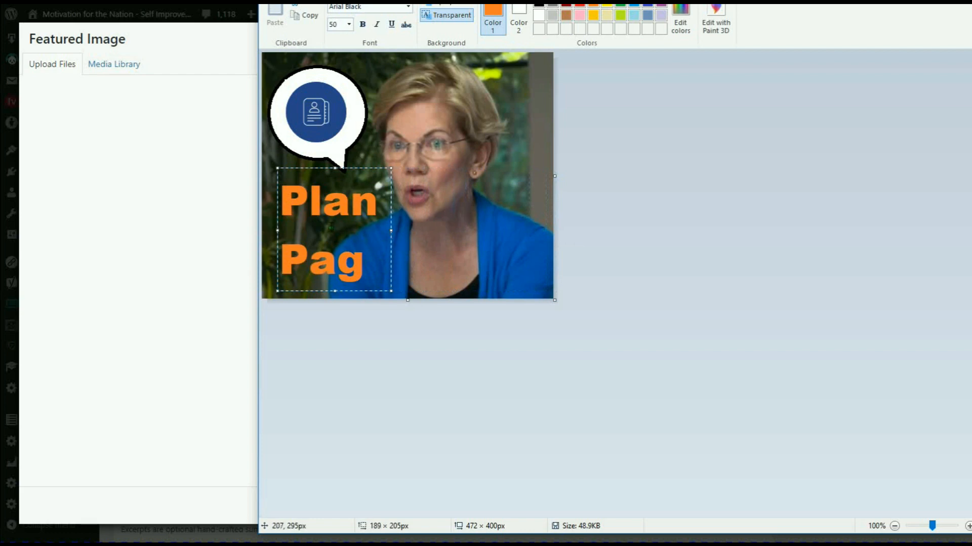
- Set the "Plan Page" text size to 44, shorten its box to about 181 px so it sits lower, and place the text
mouse_move(288, 206)
mouse_down()
mouse_move(386, 288)
mouse_move(463, 278)
mouse_up()
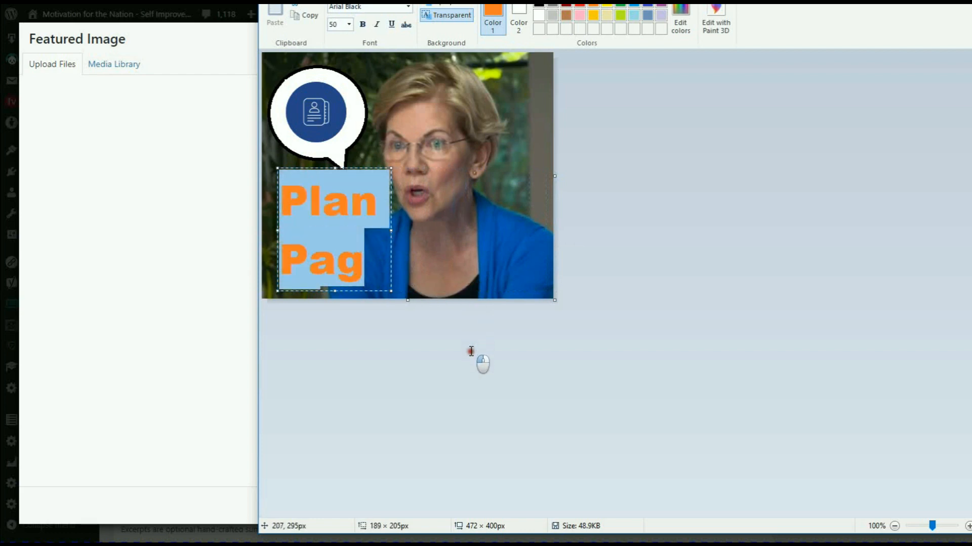
click(349, 24)
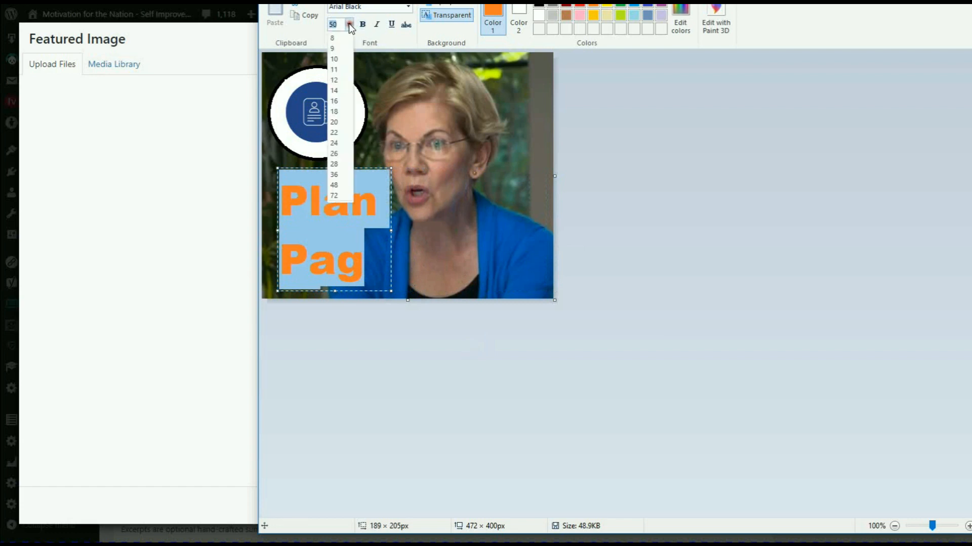
click(335, 185)
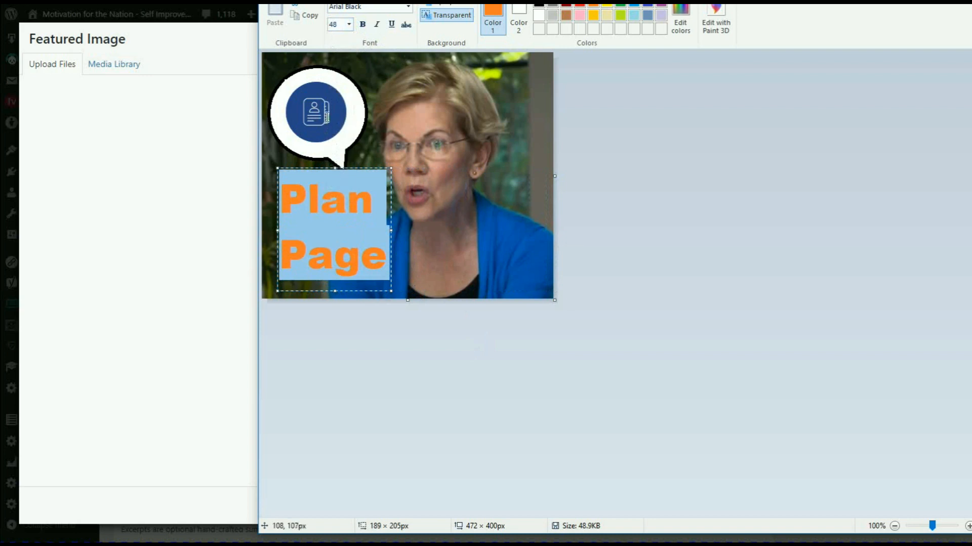
click(334, 24)
text(44)
key(Return)
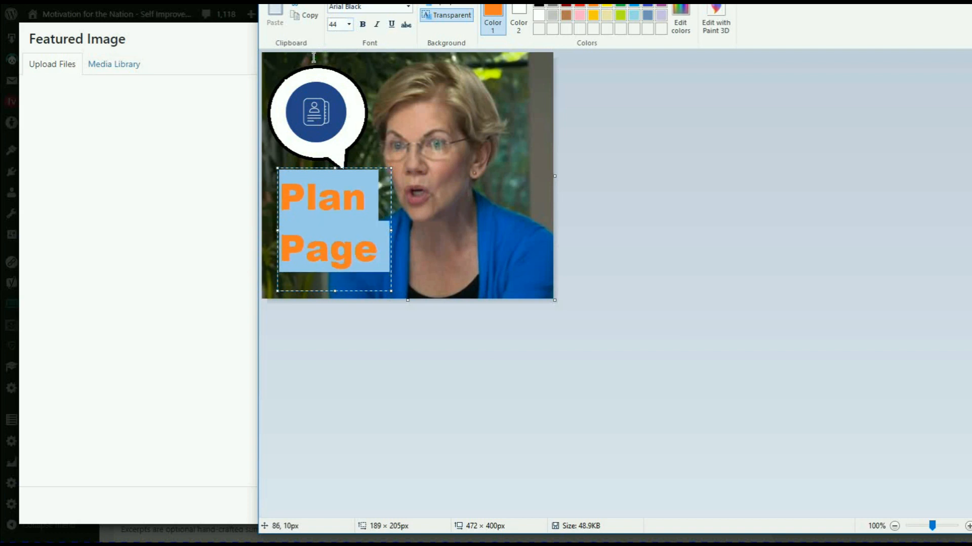
drag(334, 169, 330, 183)
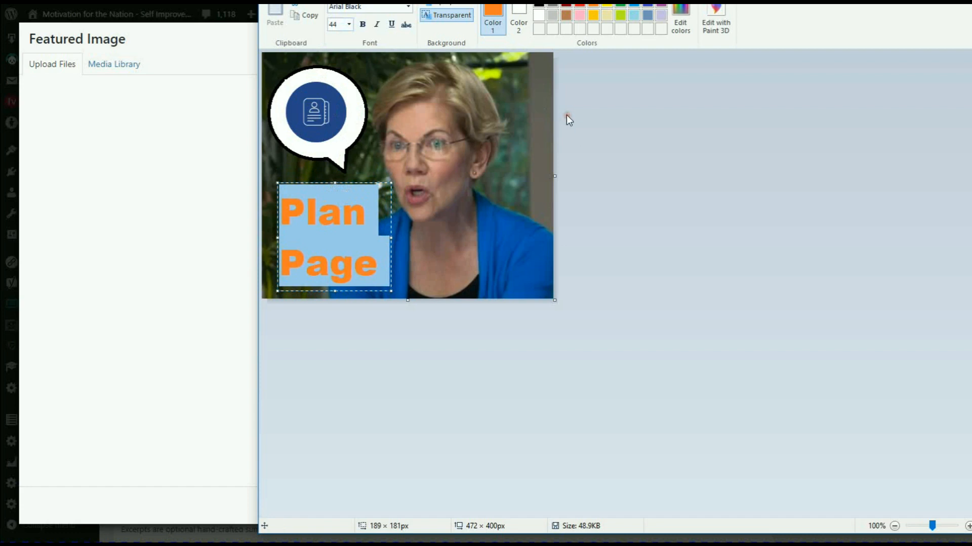
click(542, 134)
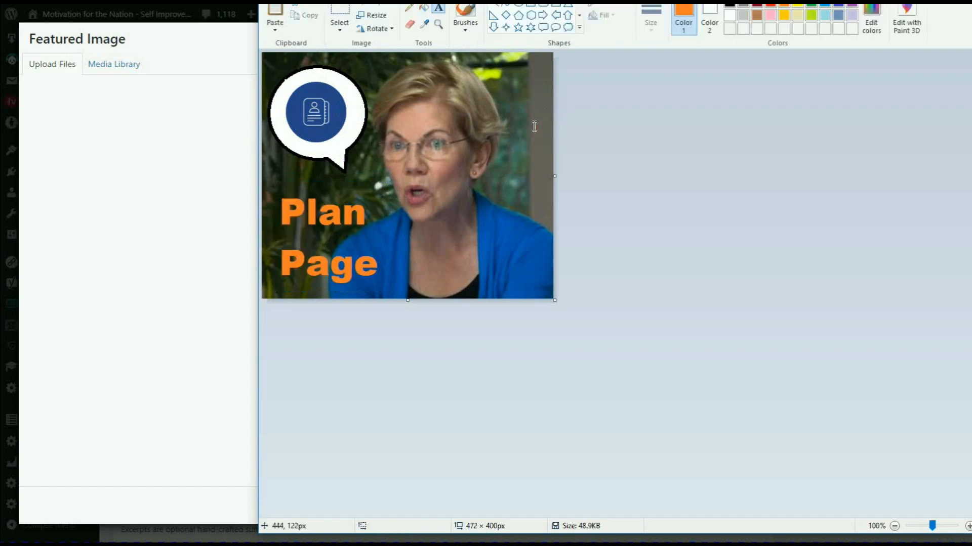
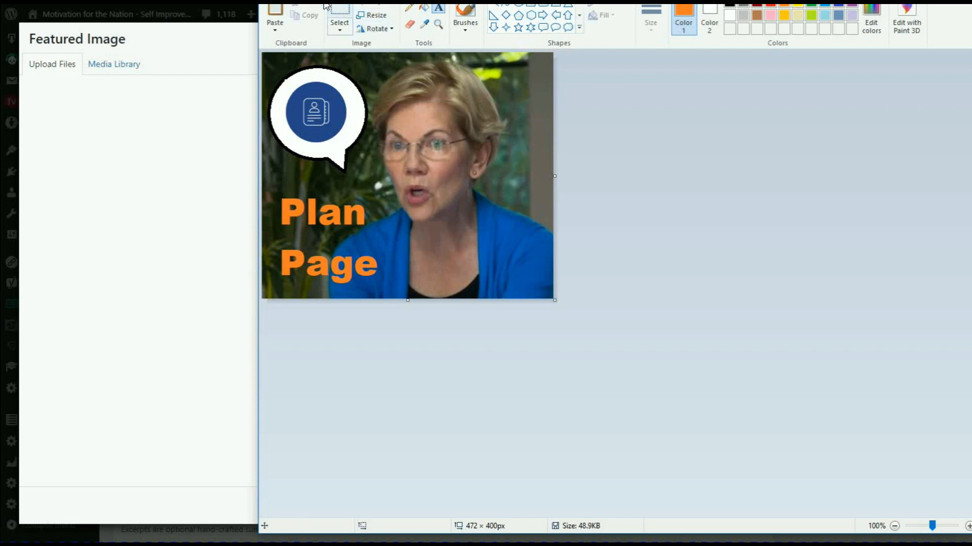
- Save the picture as the JPEG E-Warren-Plan-Page in the AffiliateGraphics folder and close the Paint windows
click(292, 5)
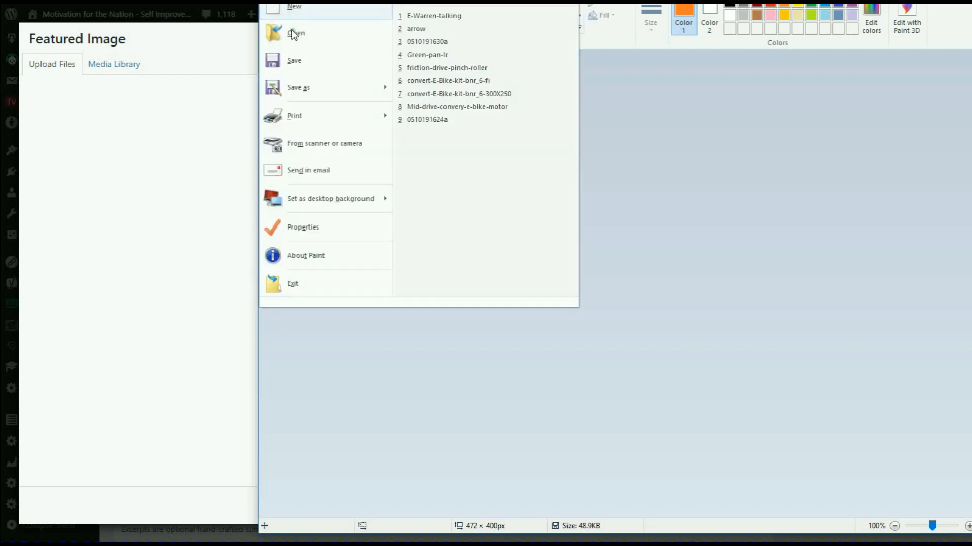
mouse_move(306, 87)
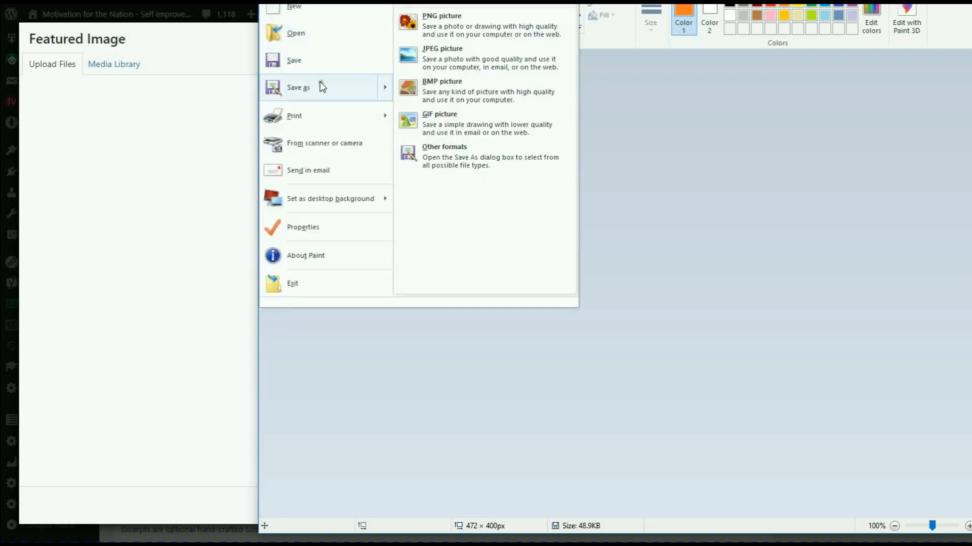
click(413, 58)
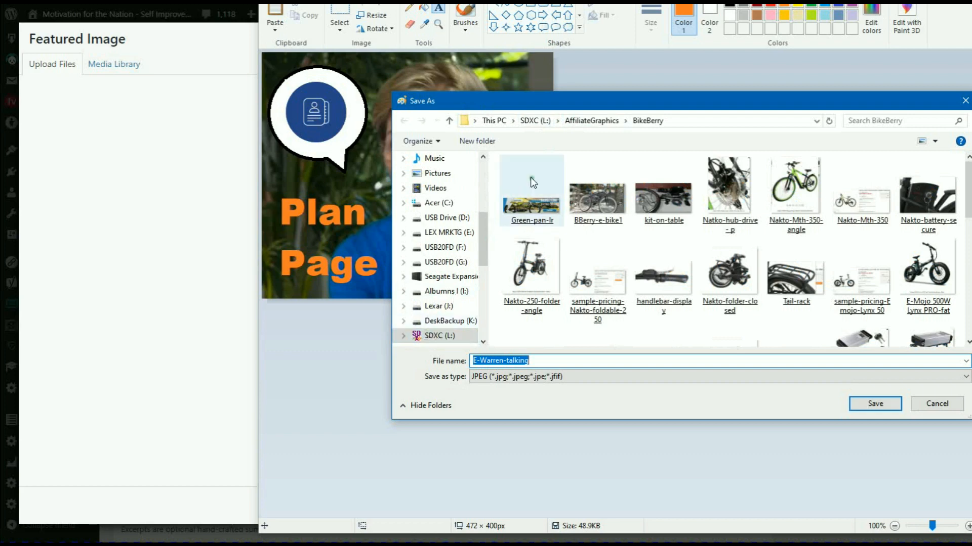
click(594, 120)
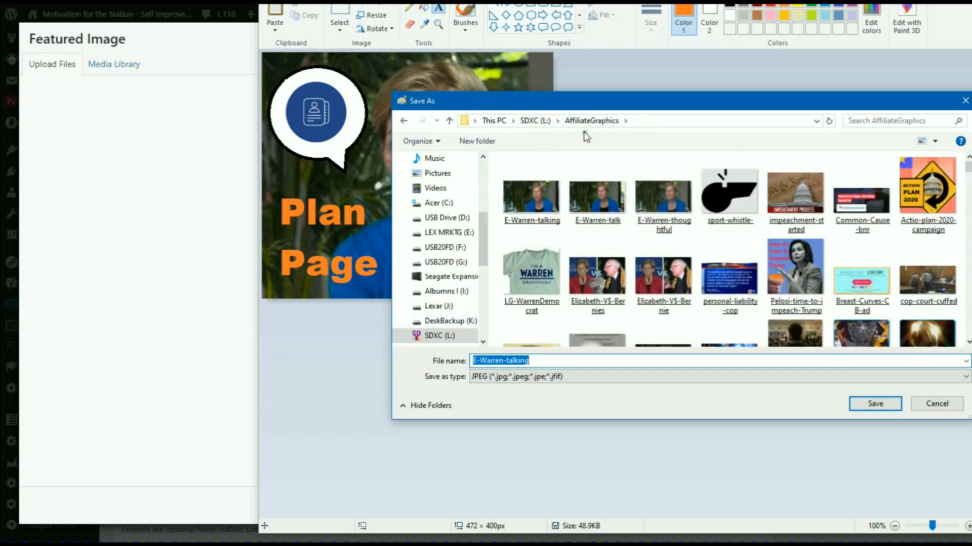
click(506, 360)
drag(506, 360, 538, 370)
text(Plan-Page)
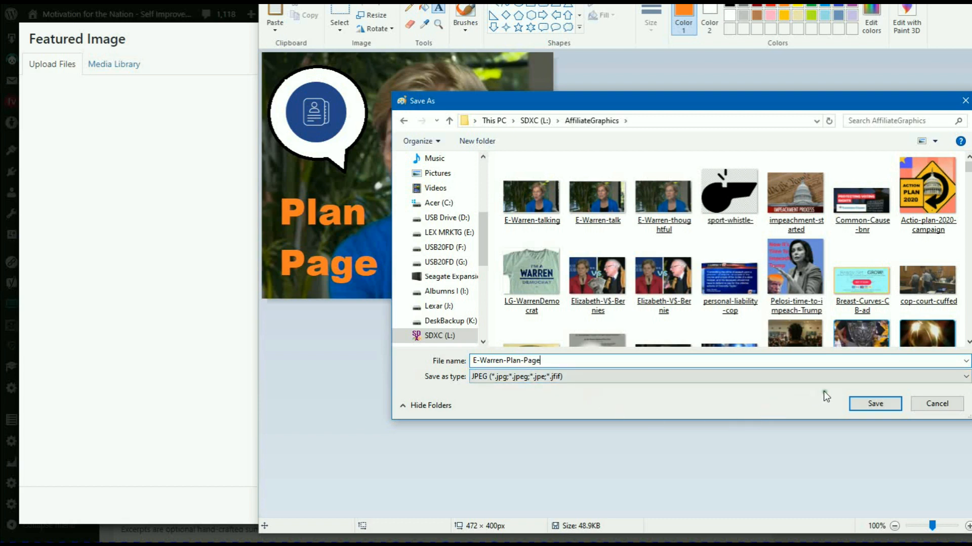
click(864, 403)
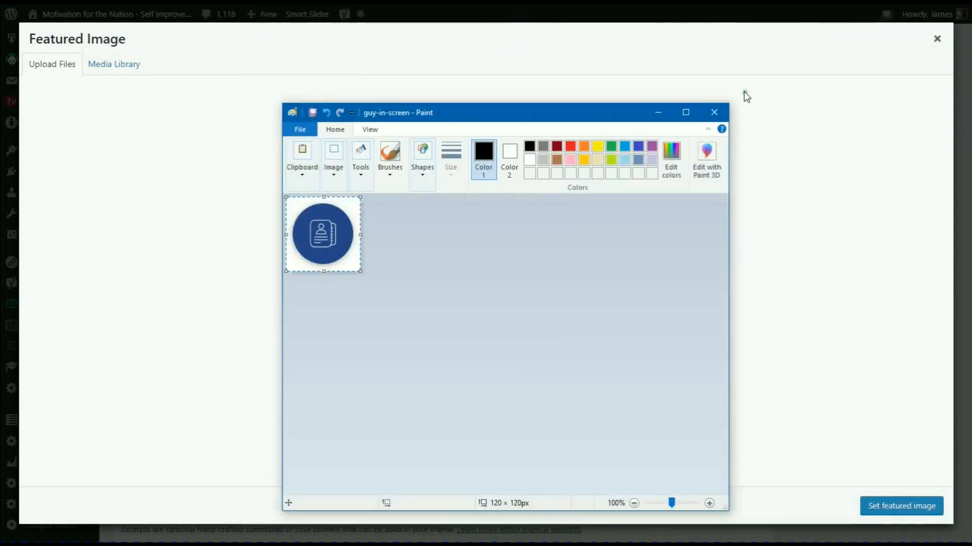
click(724, 108)
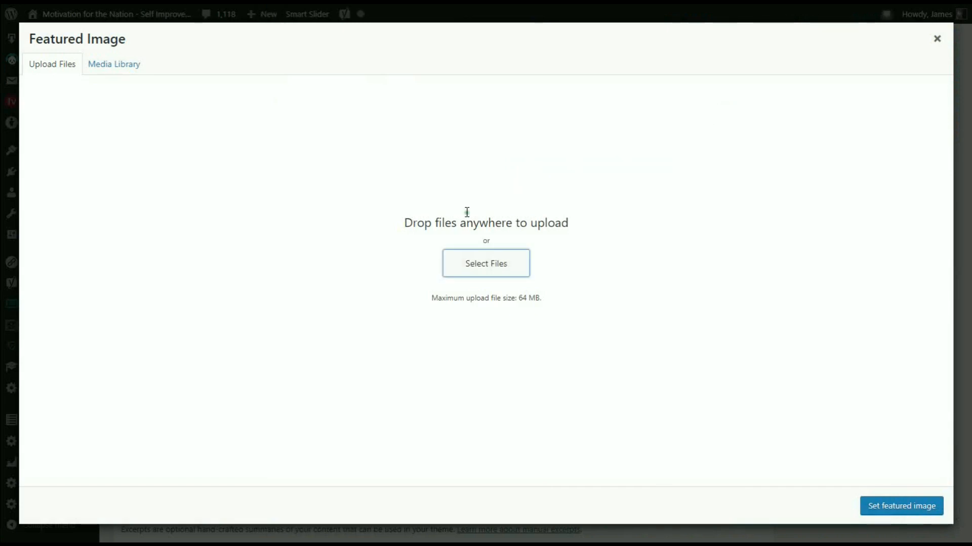
- Upload E-Warren-Plan-Page from the AffiliateGraphics folder in the Featured Image dialog, and permanently delete that upload from the media library
click(457, 271)
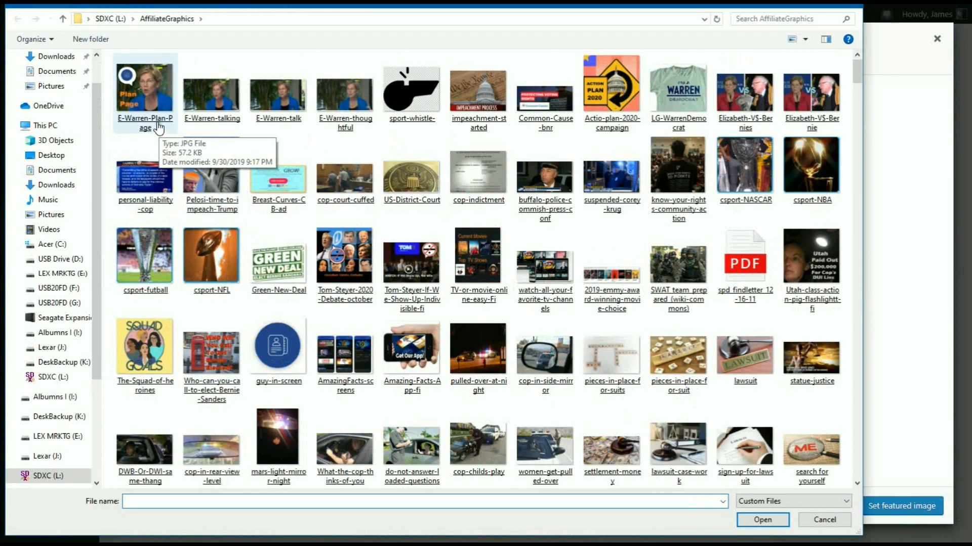
double_click(150, 104)
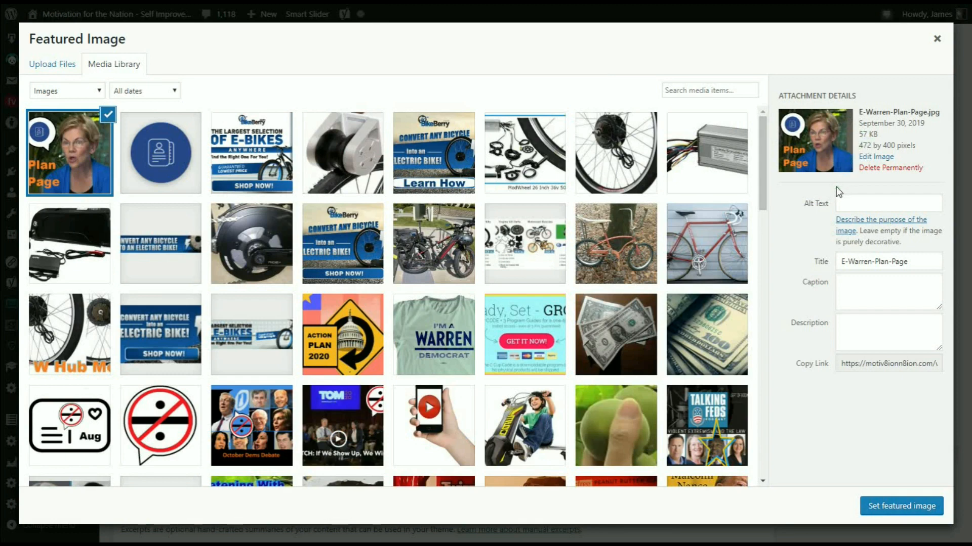
click(863, 168)
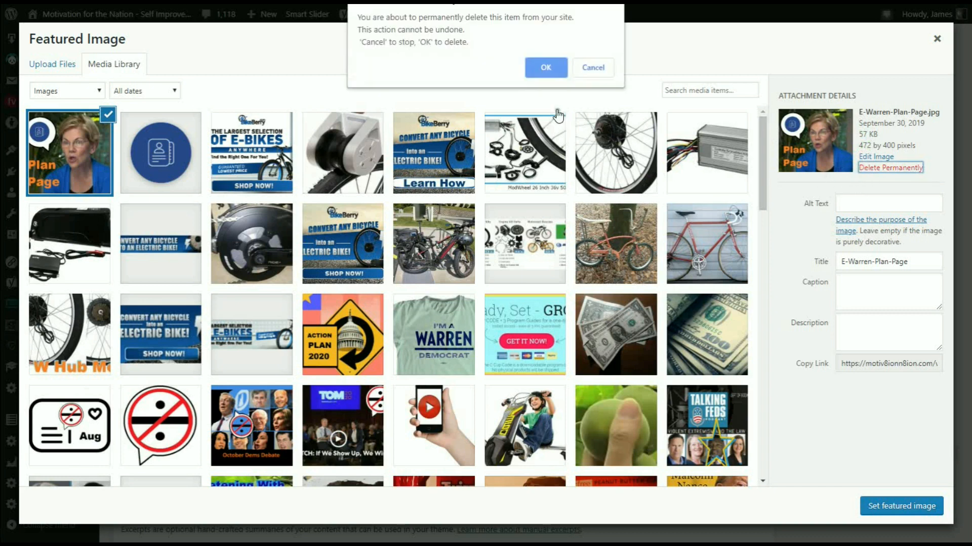
click(537, 70)
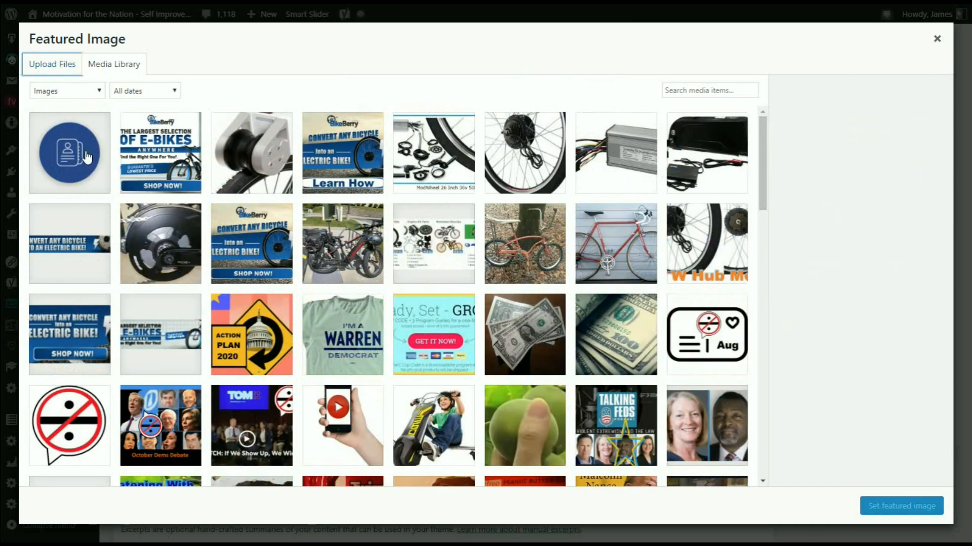
- Open E-Warren-Plan-Page for editing in Paint from the upload file browser and enlarge the Paint window
click(49, 66)
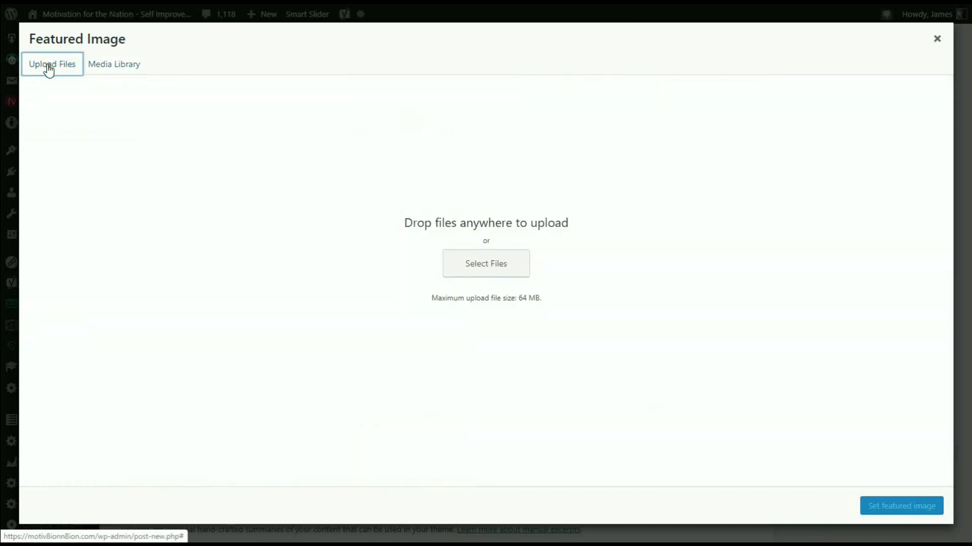
click(449, 258)
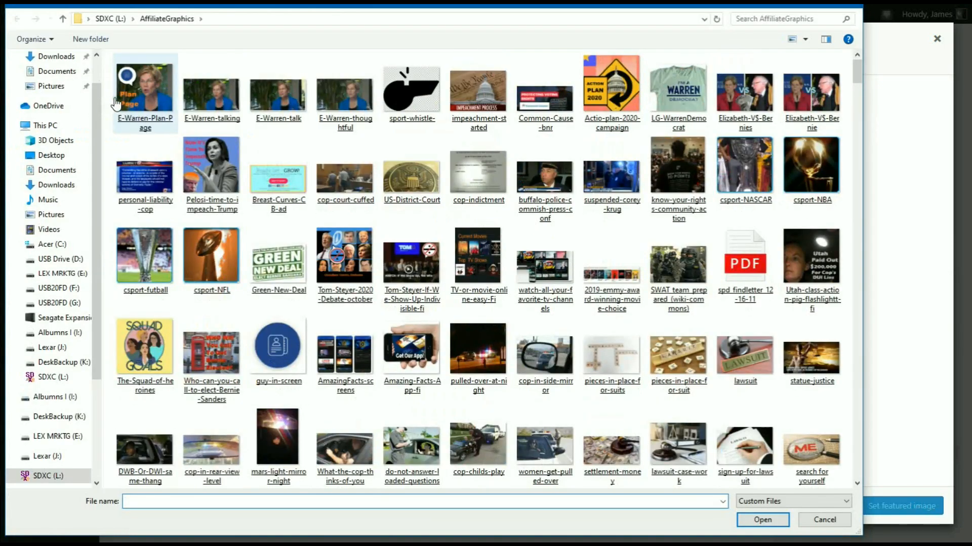
click(131, 90)
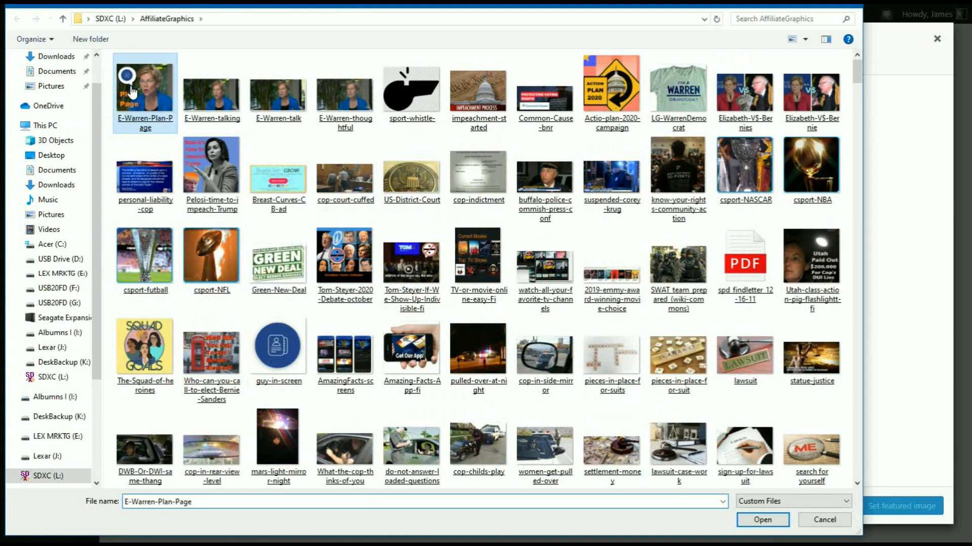
right_click(131, 92)
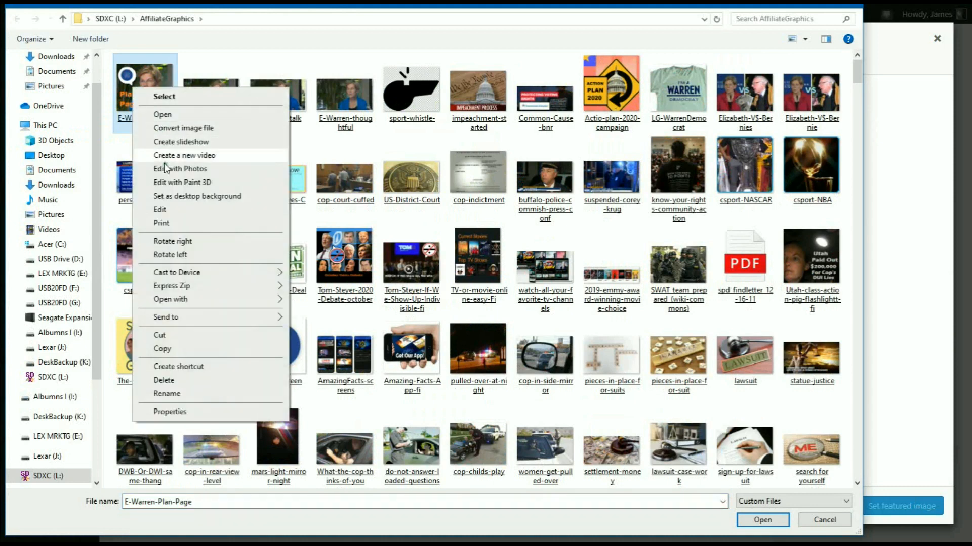
key(Escape)
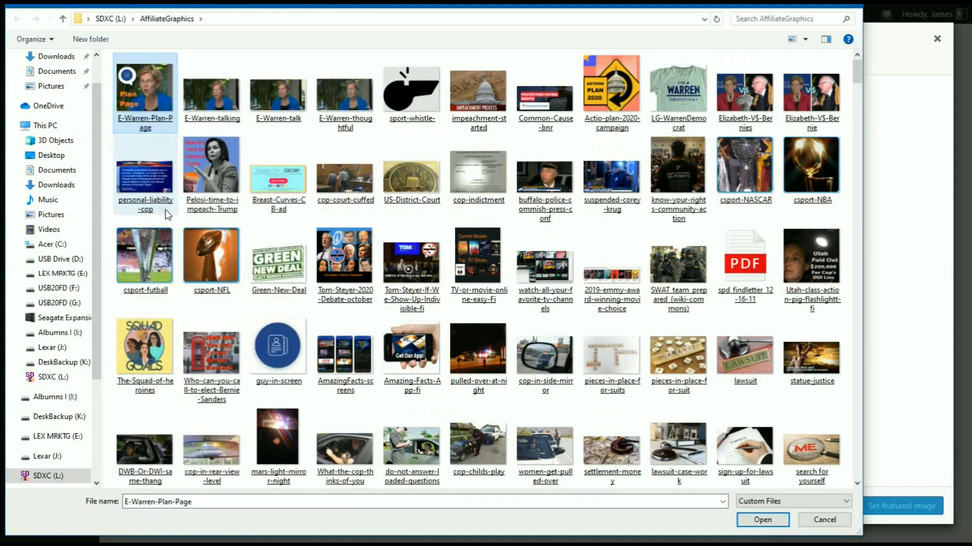
click(167, 213)
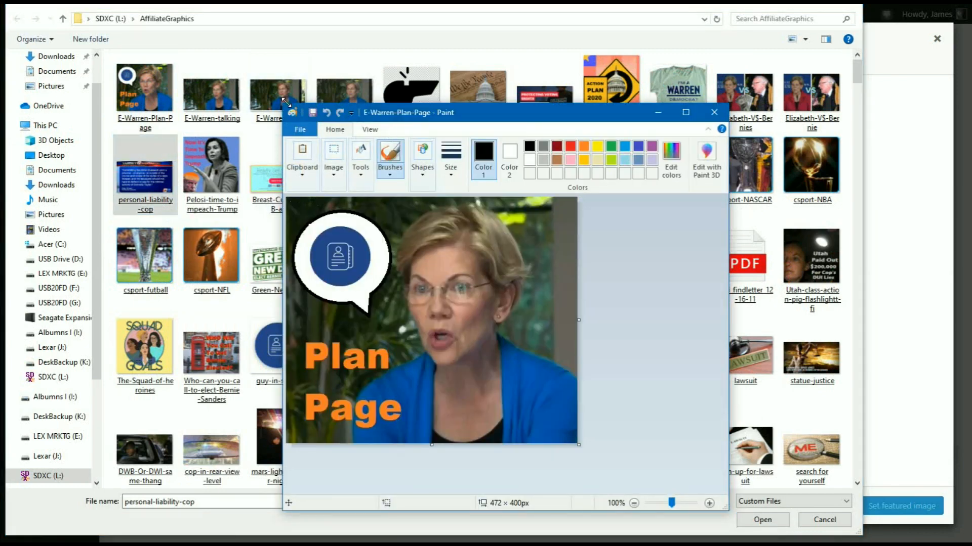
mouse_move(282, 104)
mouse_down()
mouse_move(204, 51)
mouse_move(104, 10)
mouse_up()
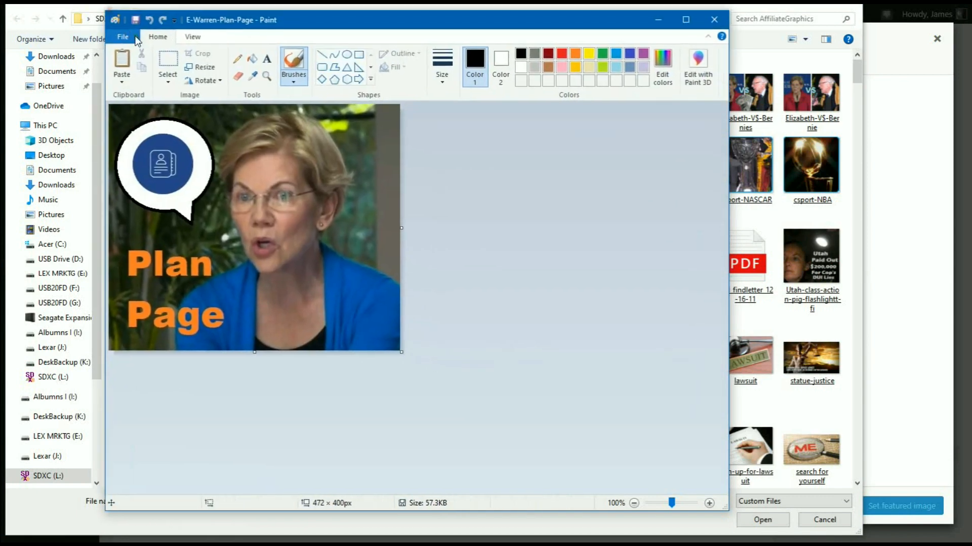
- Resize the image to 650 × 550 pixels without maintaining the aspect ratio, then save it and close Paint
click(195, 67)
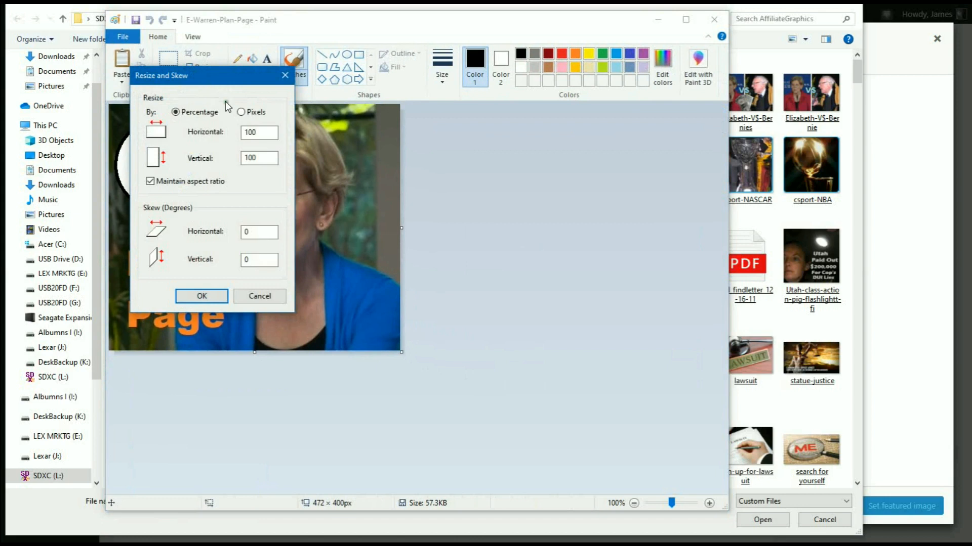
click(241, 112)
drag(258, 158, 237, 157)
click(247, 157)
drag(248, 157, 254, 161)
text(50)
click(150, 182)
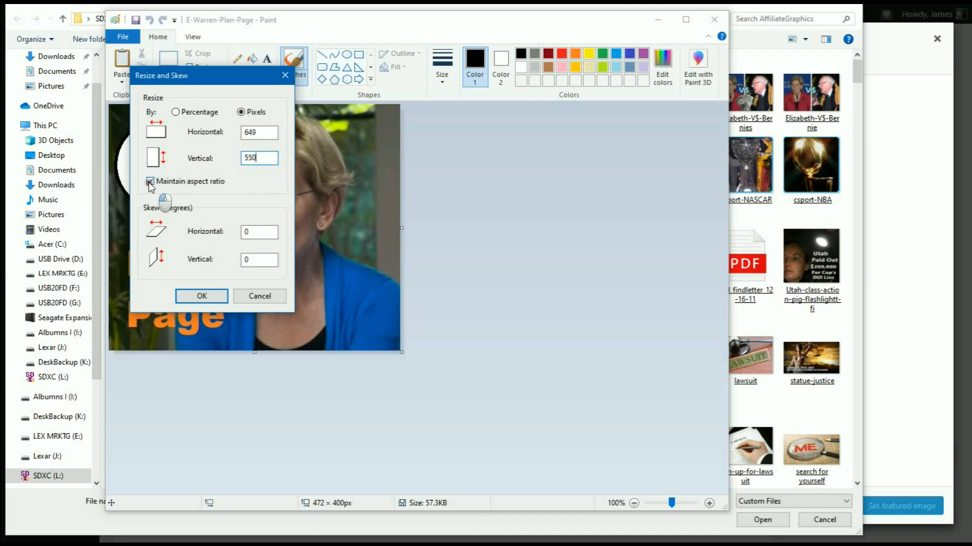
drag(248, 126, 259, 126)
text(50)
click(212, 293)
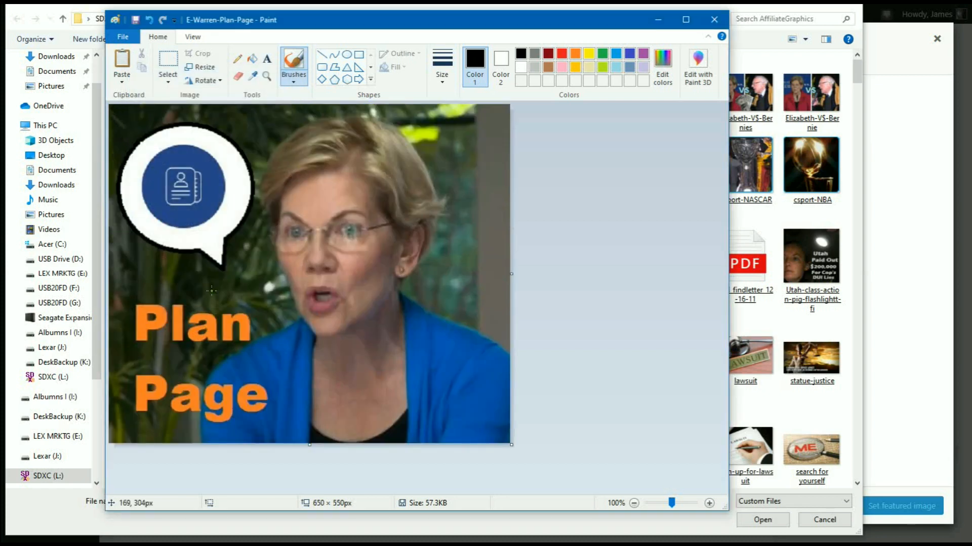
click(134, 19)
click(722, 22)
- Upload the resized E-Warren-Plan-Page image and set its alt text to "Warren 2020 campaign Plan Page Is Open"
double_click(155, 89)
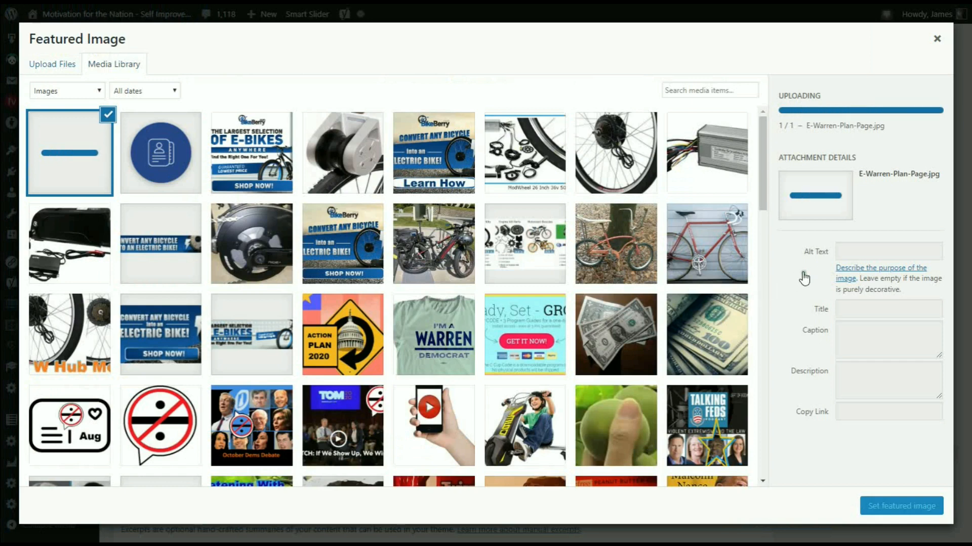
click(859, 202)
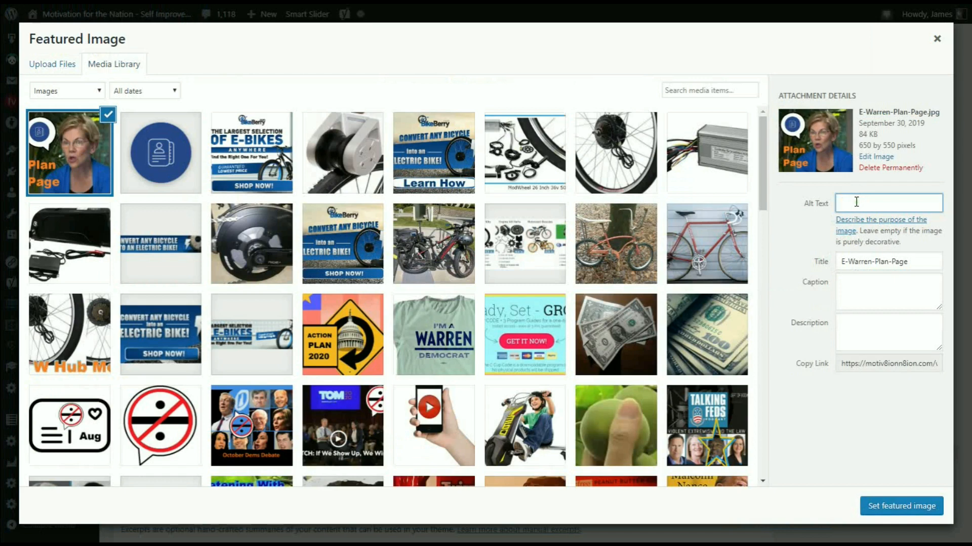
text(Warren 2020 campa)
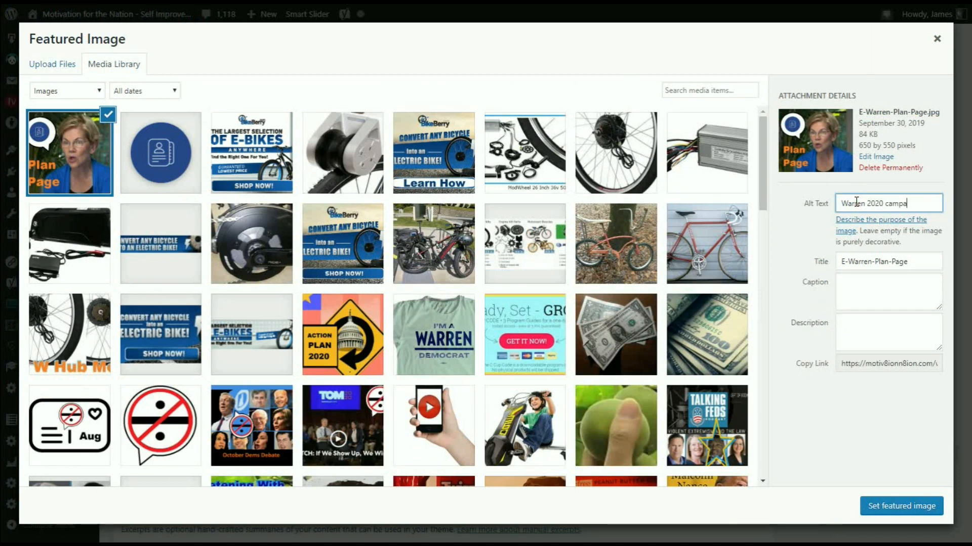
text(ign Plan Page Is Open)
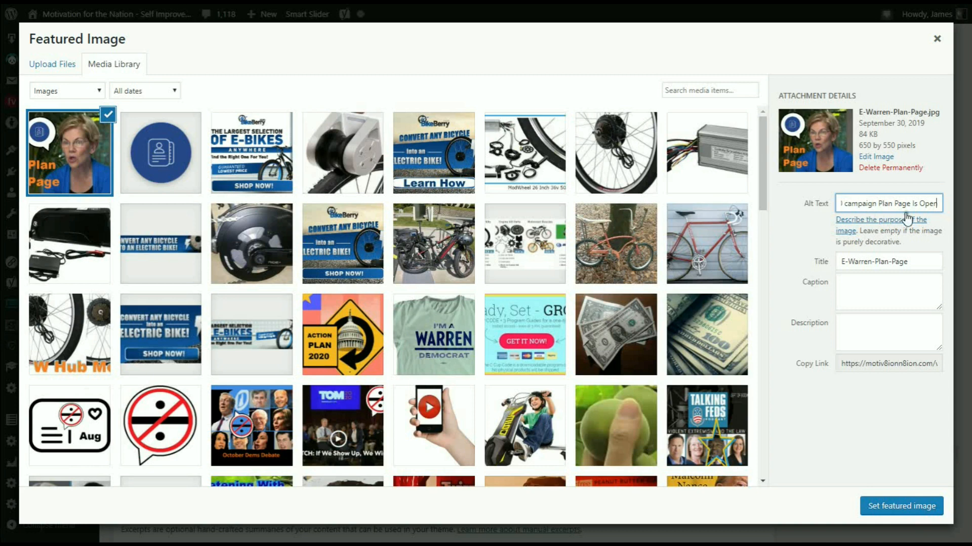
- Copy the image's full alt text into its Description field
click(887, 204)
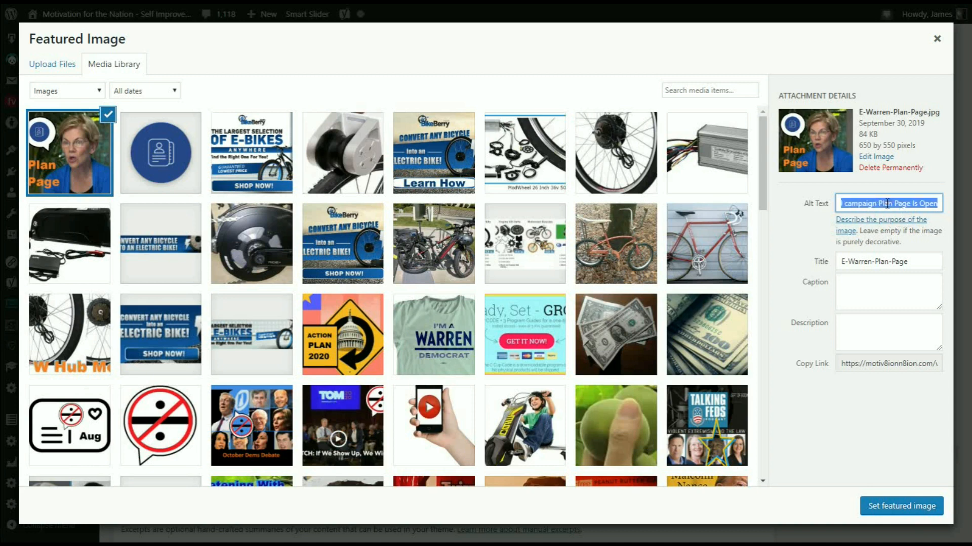
right_click(886, 204)
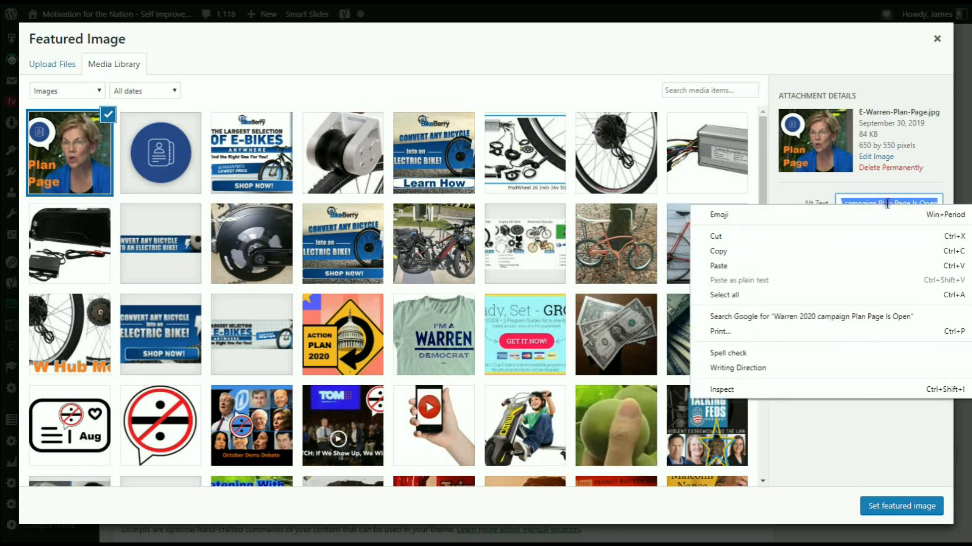
click(879, 251)
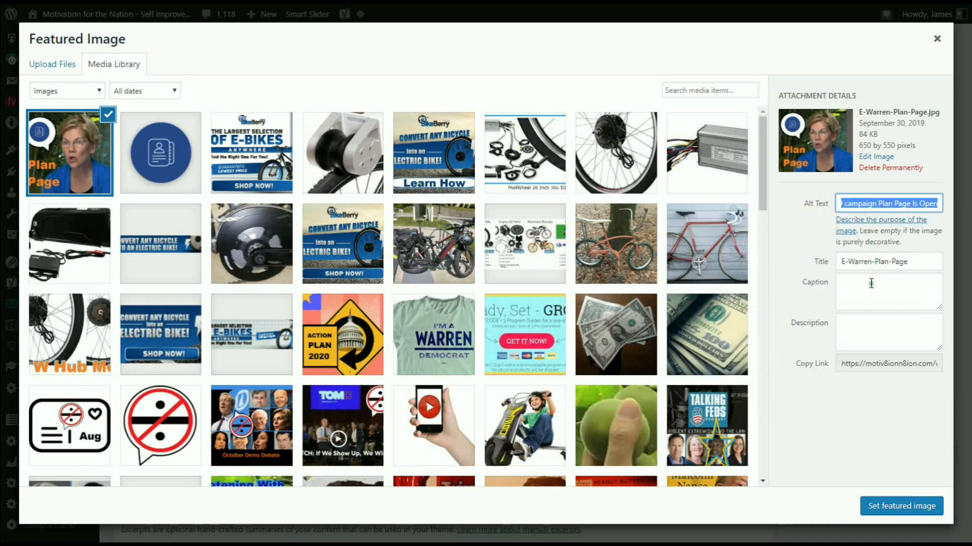
click(867, 326)
right_click(867, 327)
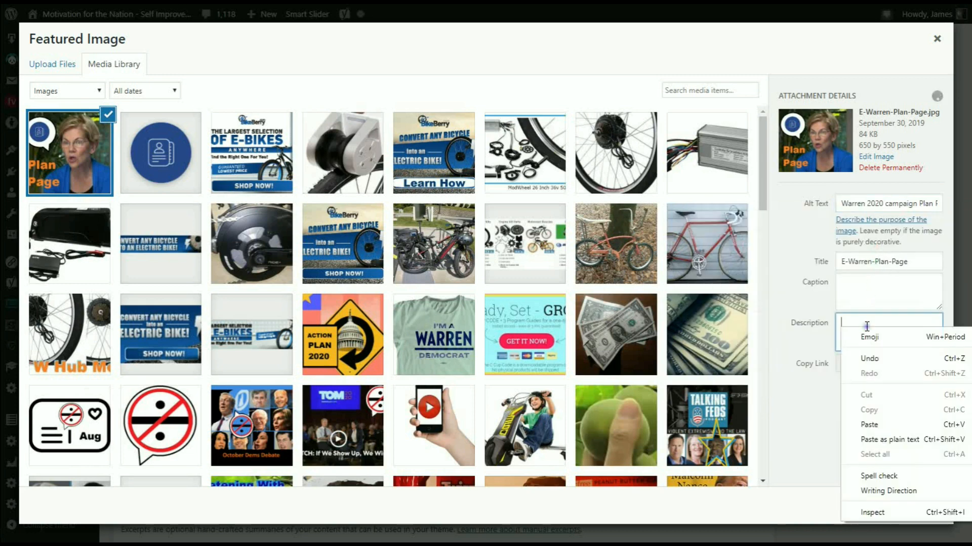
click(871, 424)
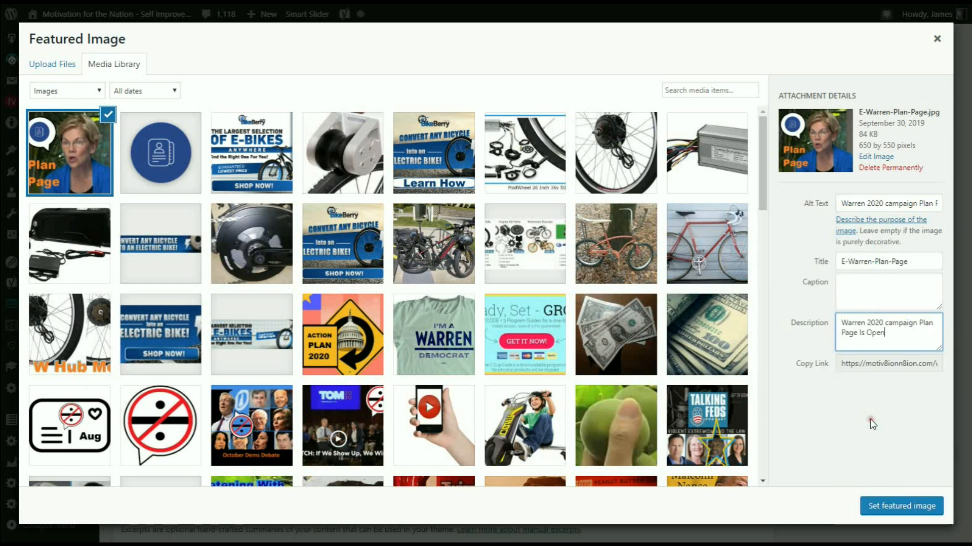
- Edit the description to read "Elizabeth Warren 2020 Campaign Plan Page Is Open" and set the image as the post's featured image
click(839, 324)
text(E)
text(lizabe)
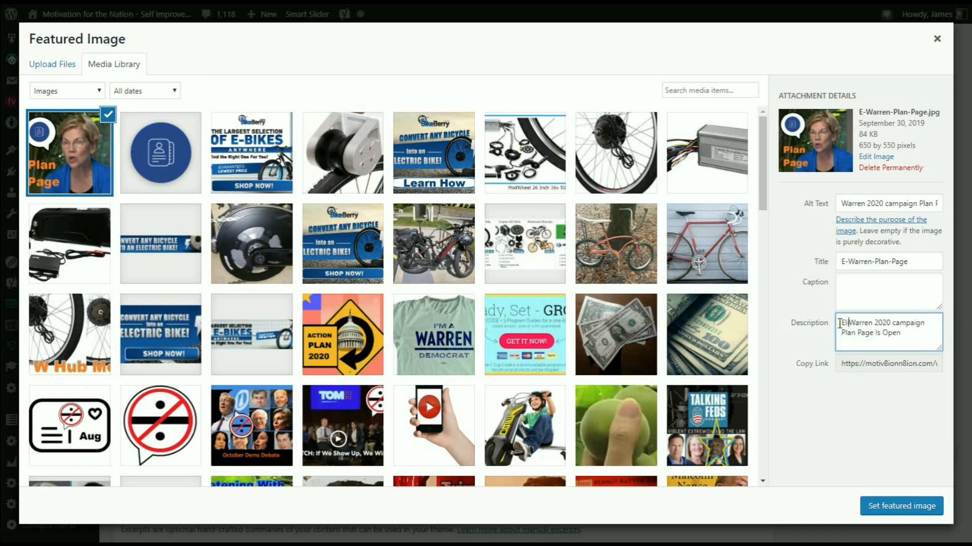
text(th)
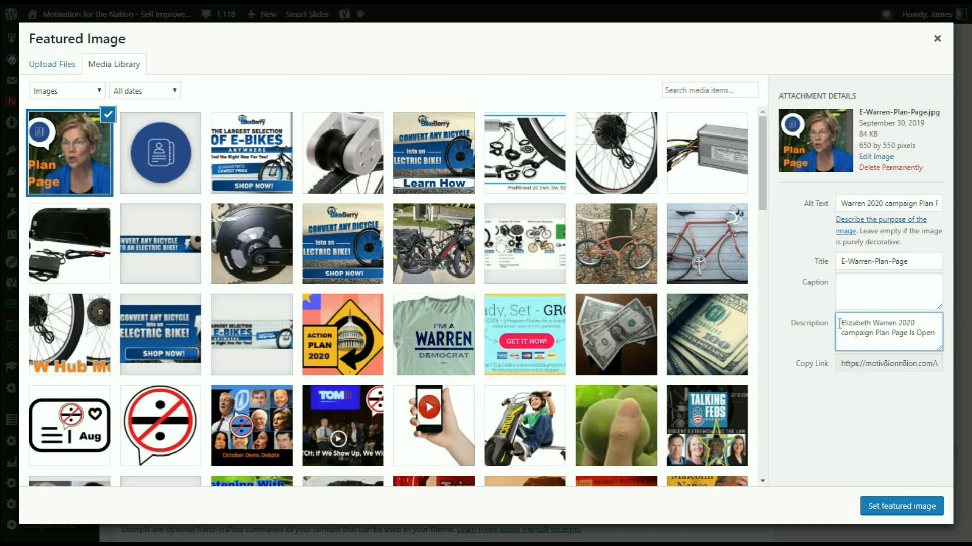
click(842, 332)
drag(842, 332, 844, 331)
text(C)
click(894, 506)
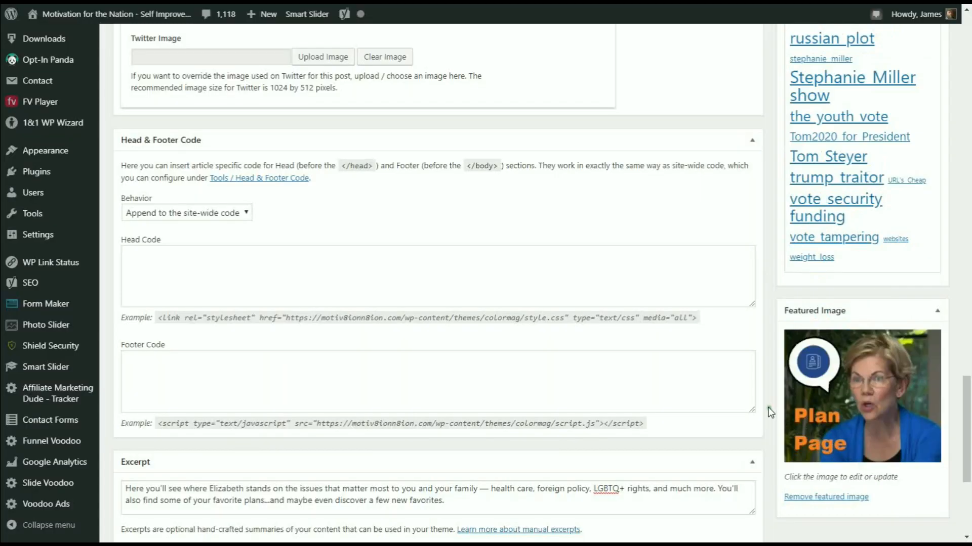
- Set the post's Yoast SEO focus keyphrase to "warren planning page"
scroll(767, 408, down, 5)
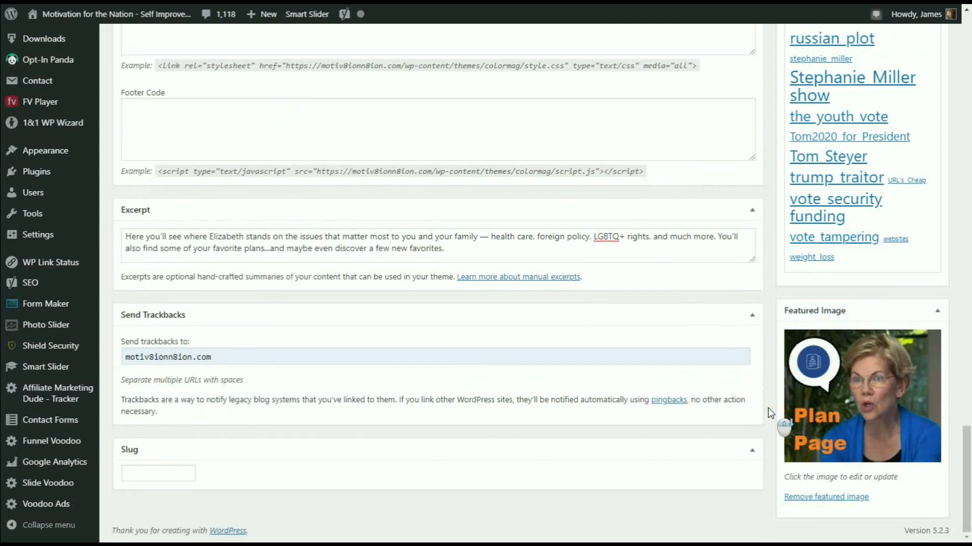
scroll(767, 408, up, 9)
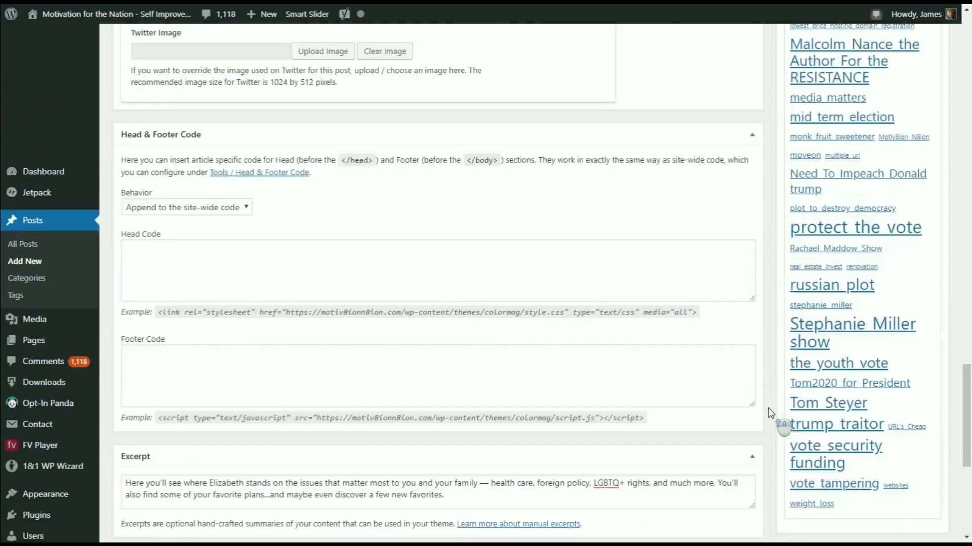
scroll(771, 408, up, 7)
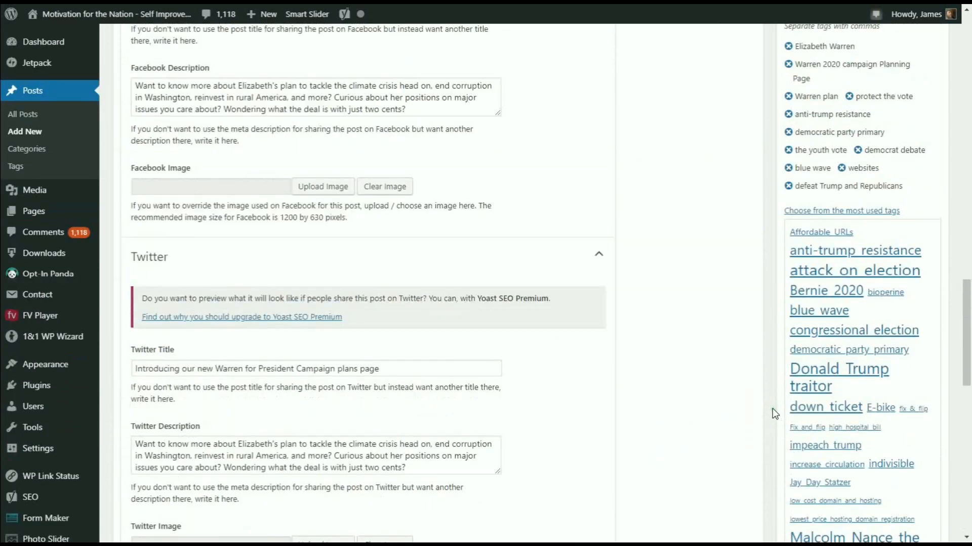
scroll(772, 411, up, 3)
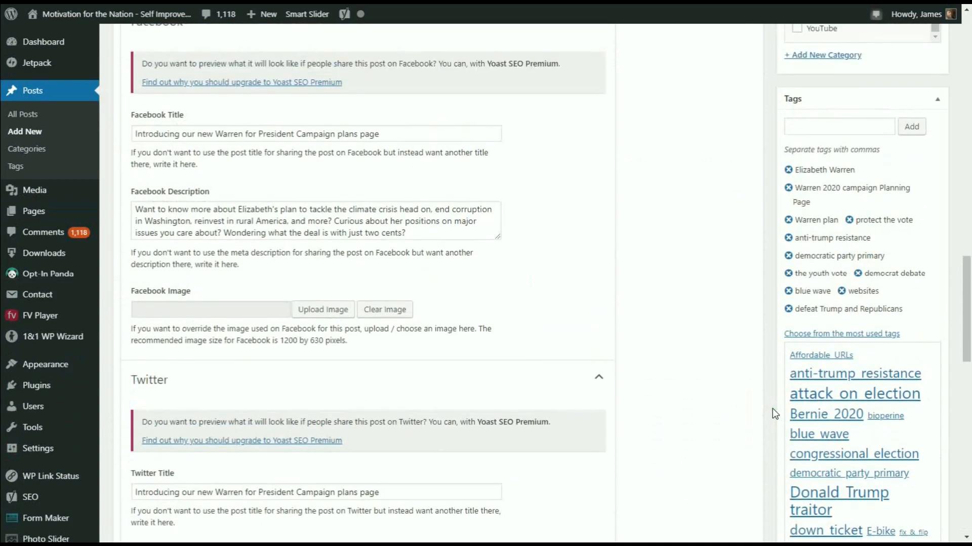
scroll(772, 409, up, 4)
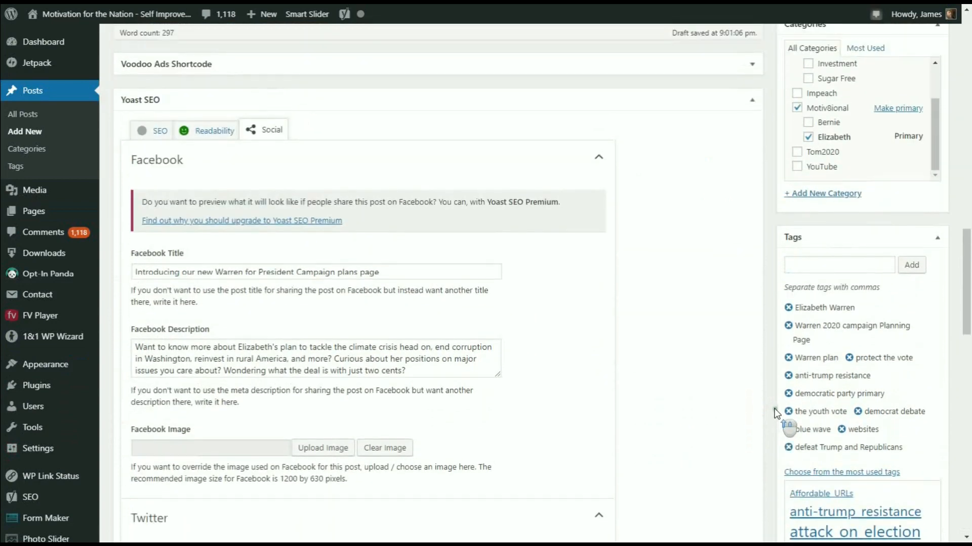
scroll(776, 410, up, 2)
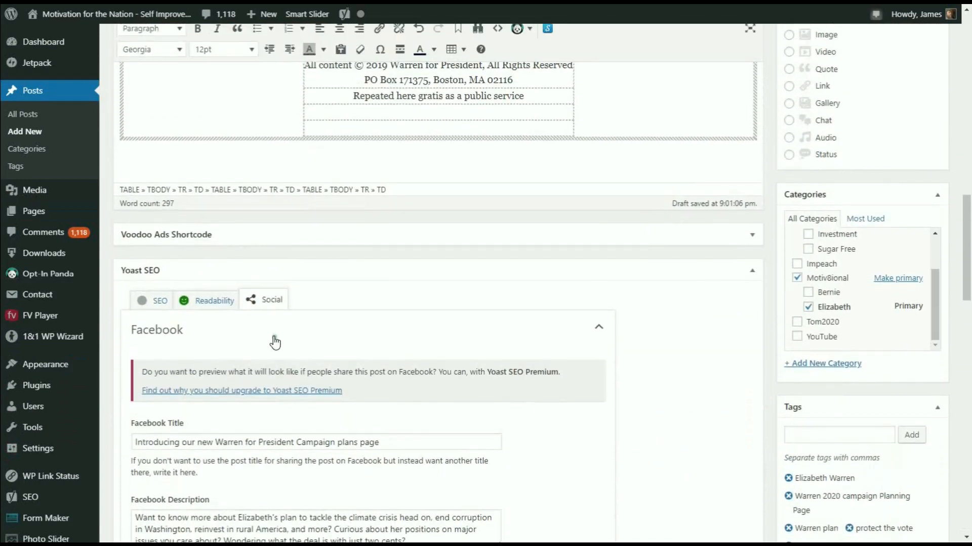
click(160, 305)
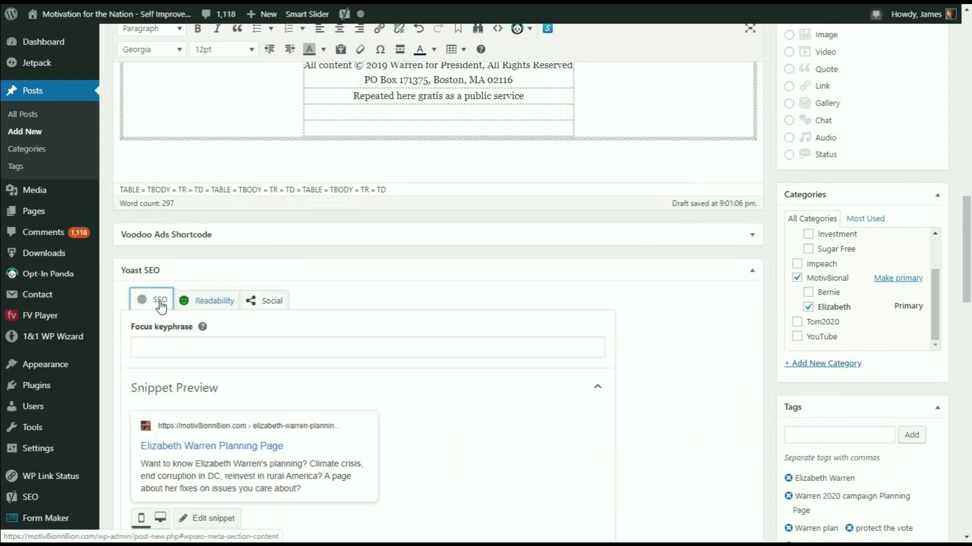
click(153, 345)
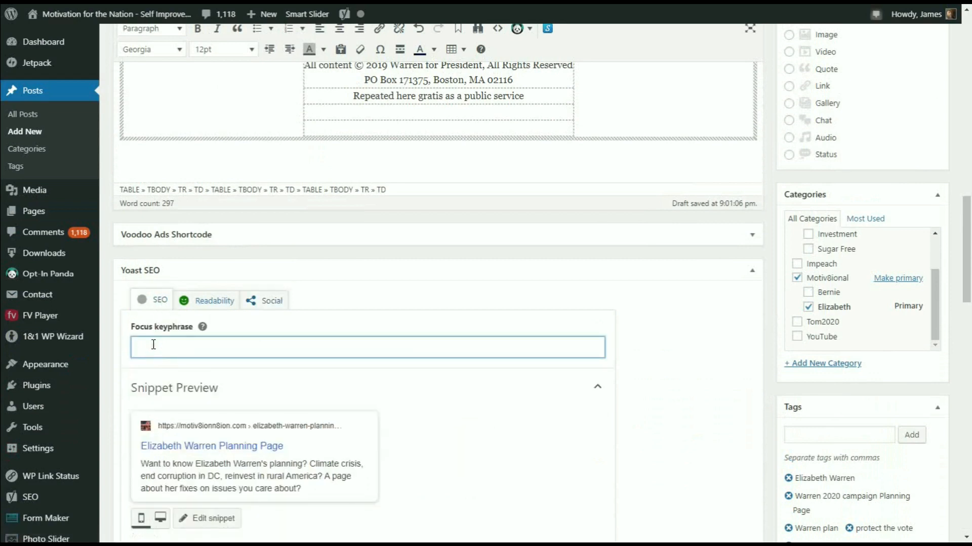
text(warren planning pa)
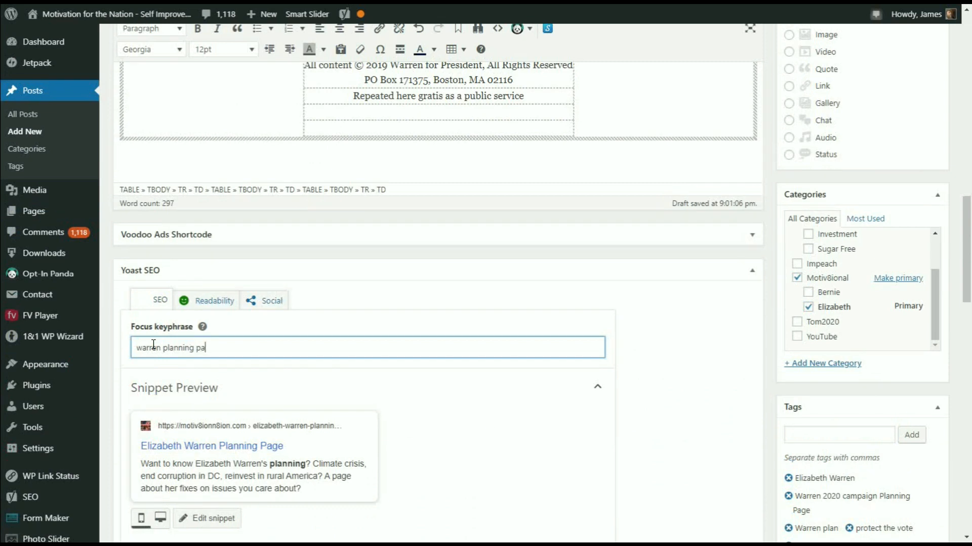
text(ge)
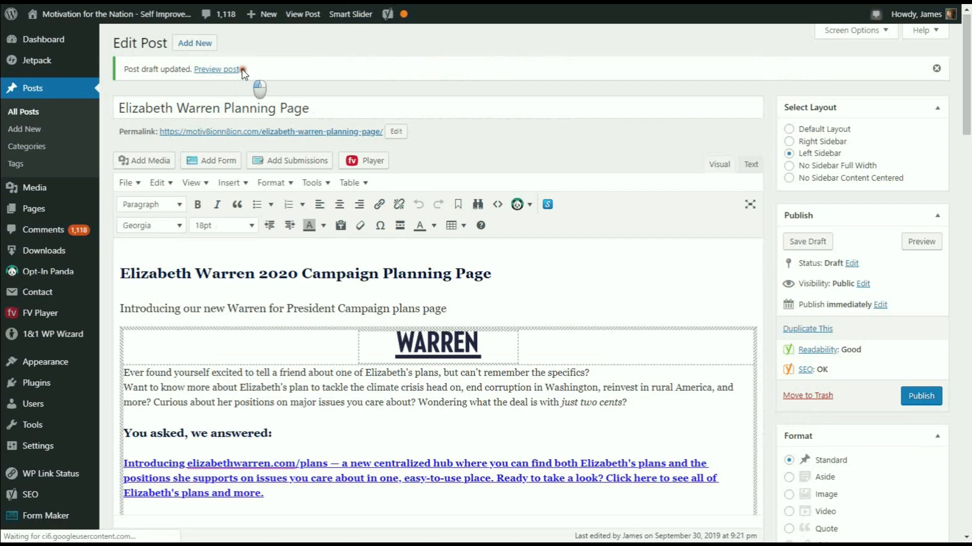
- Review the saved draft's content, tags and featured image, and expand the Yoast SEO analysis to read its results
drag(241, 69, 276, 62)
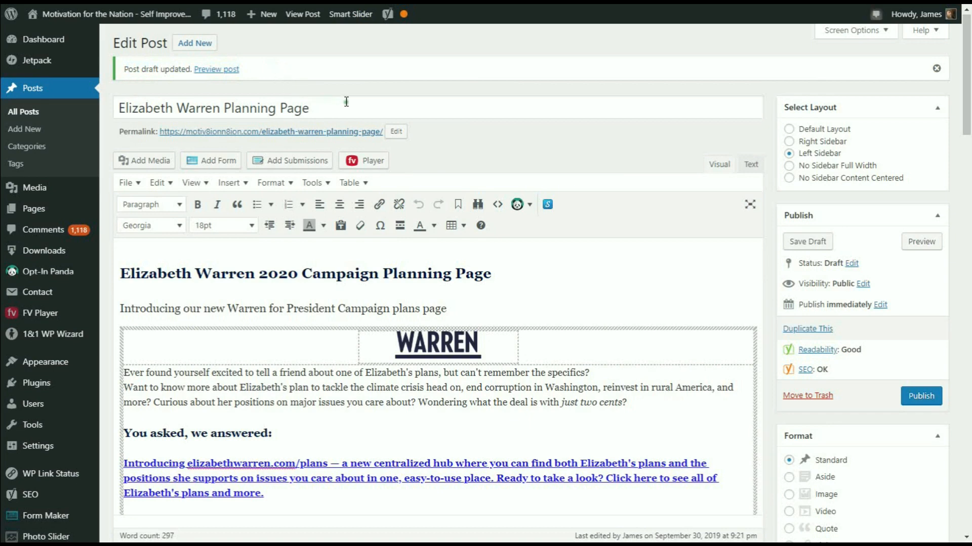
scroll(358, 114, down, 10)
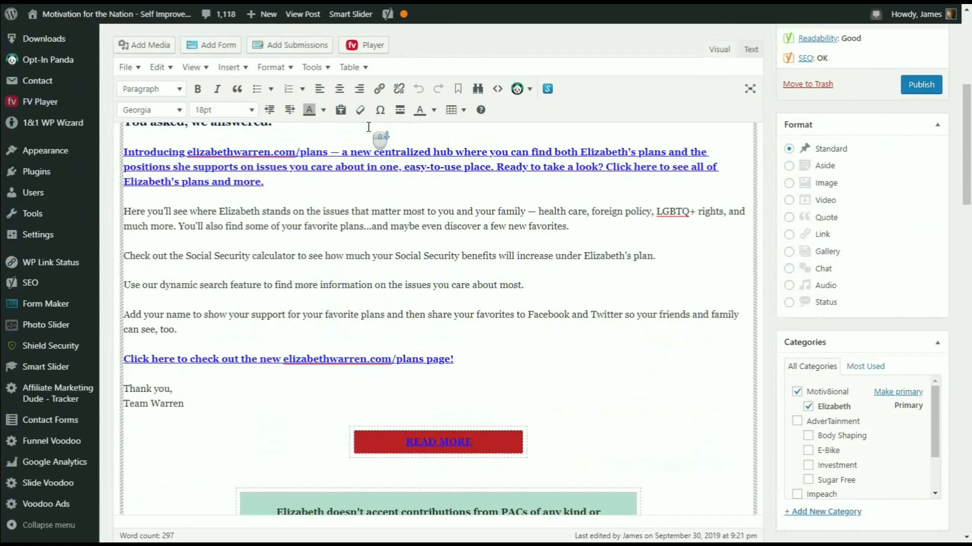
scroll(369, 127, down, 5)
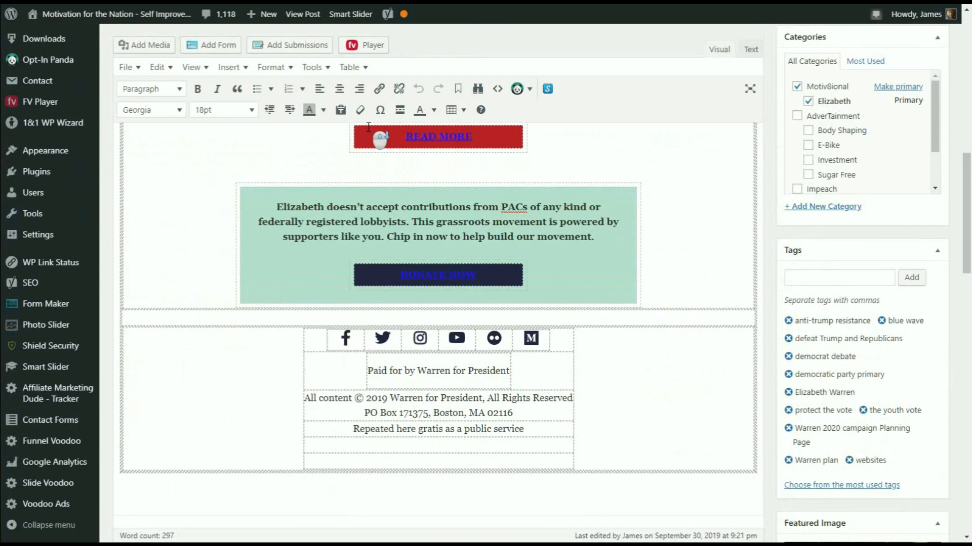
scroll(368, 127, down, 5)
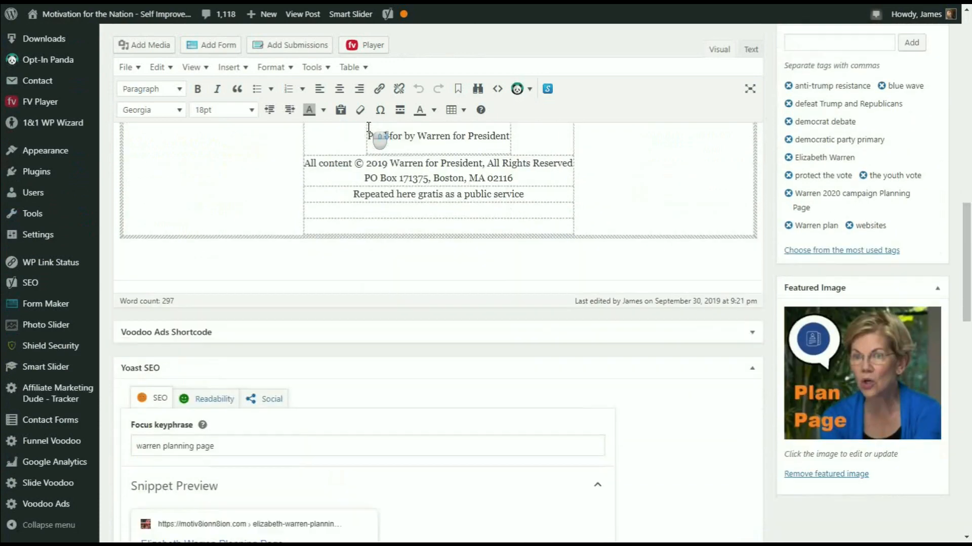
scroll(368, 127, down, 4)
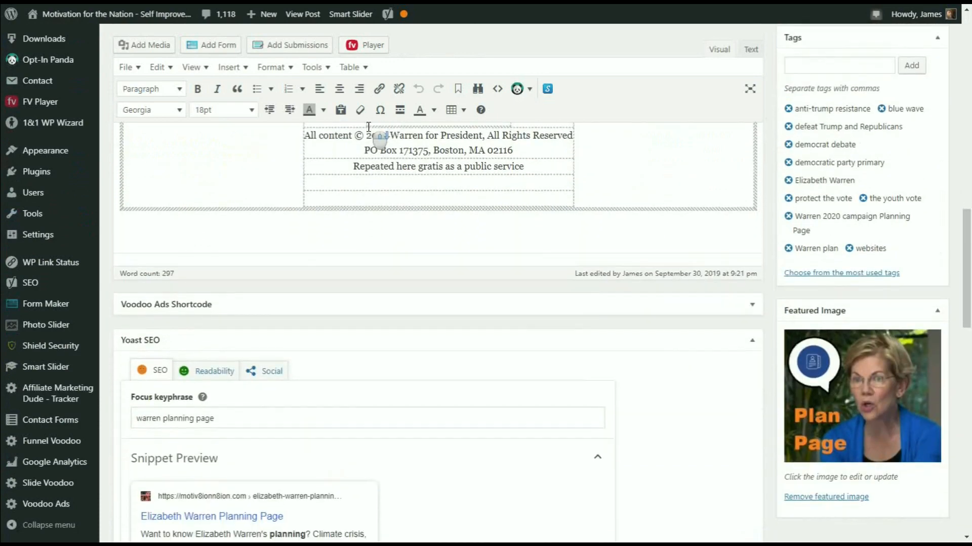
scroll(368, 126, down, 3)
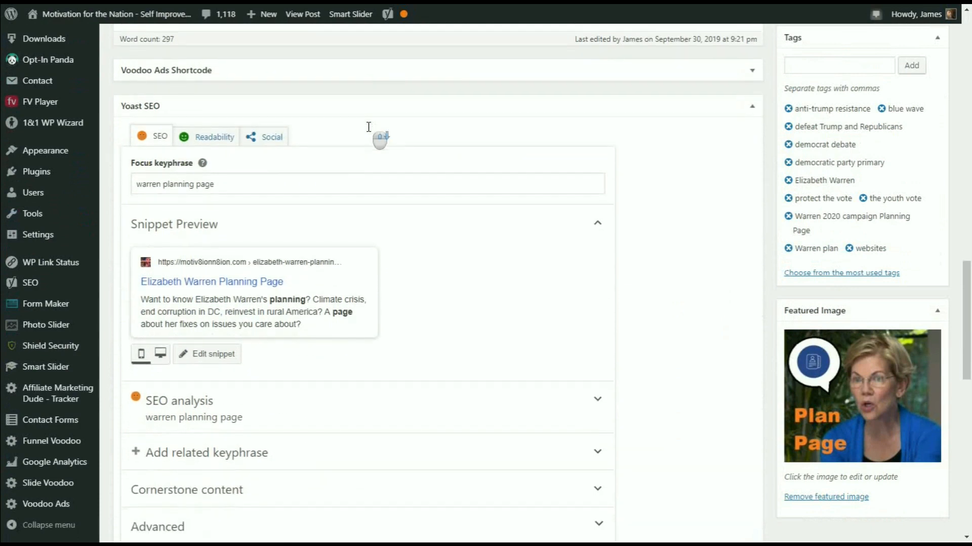
click(595, 280)
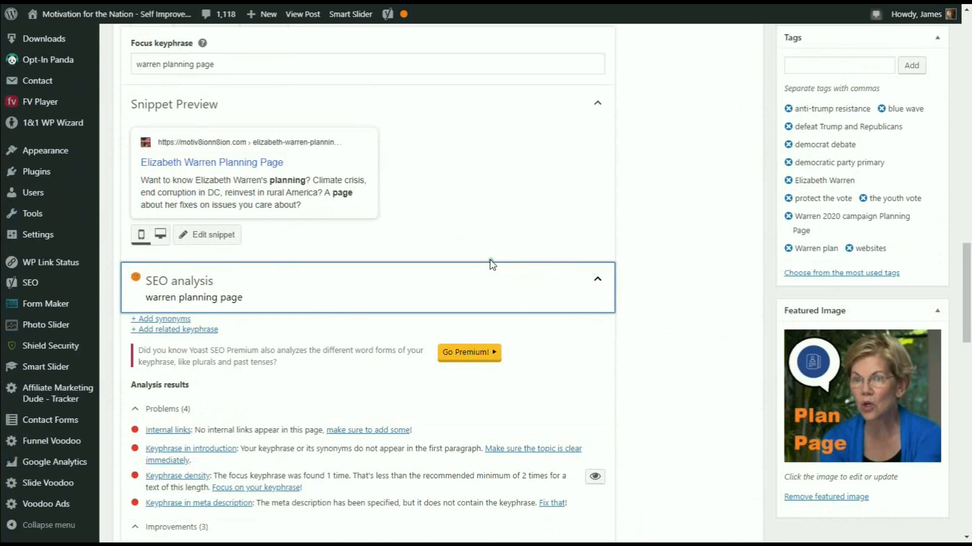
scroll(472, 263, down, 2)
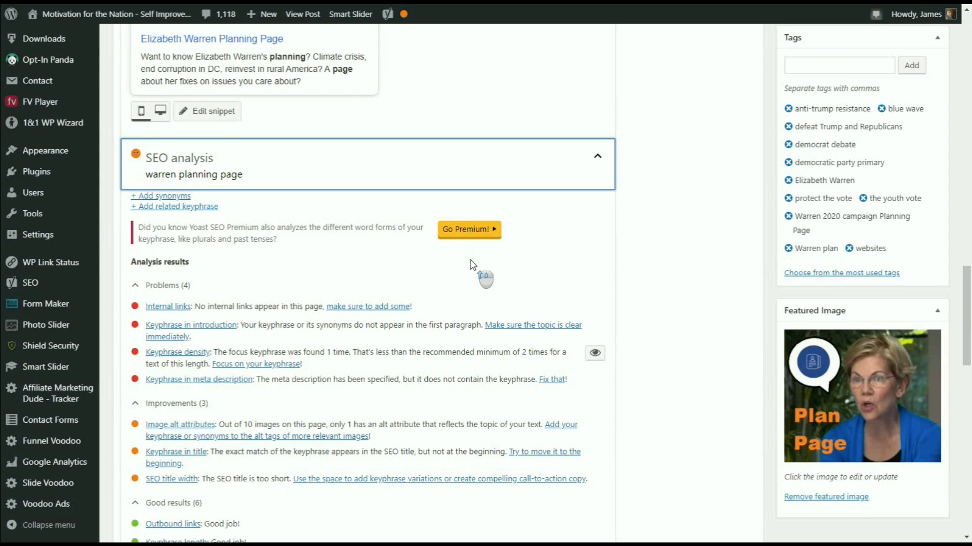
- Add the line "From Motiv8ionN8ion" in the empty table row below "Repeated here gratis as a public service"
scroll(471, 268, up, 4)
scroll(449, 255, up, 4)
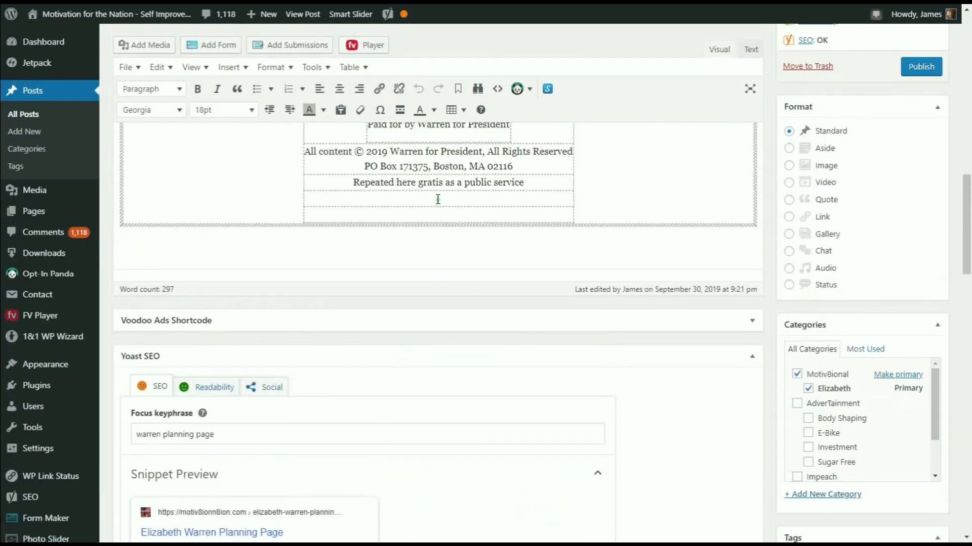
click(437, 198)
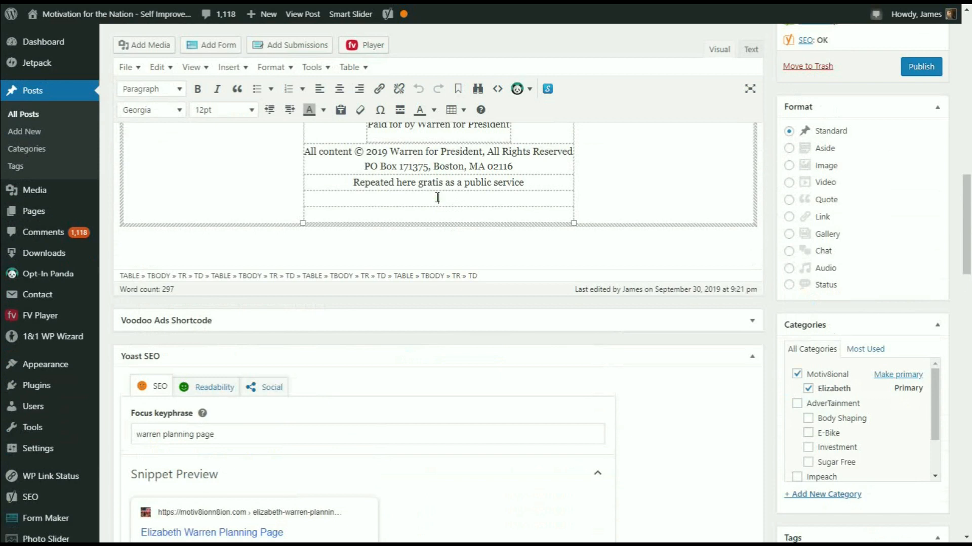
text(Er)
text(om M)
text(otiv8)
text(io)
text(nN)
text(8ion)
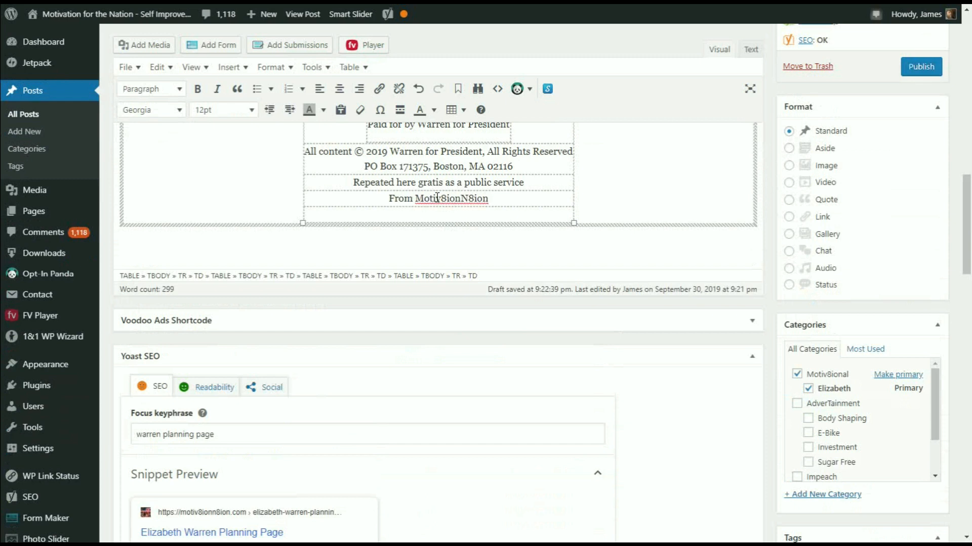
key(shift+Left)
key(shift+Left)
key(shift+Left)
key(shift+Left)
key(shift+Home)
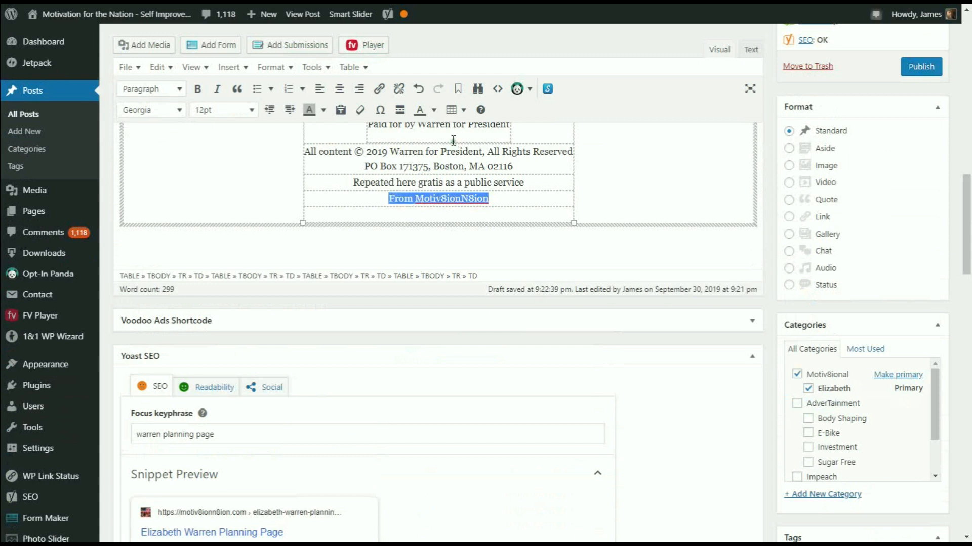
click(379, 90)
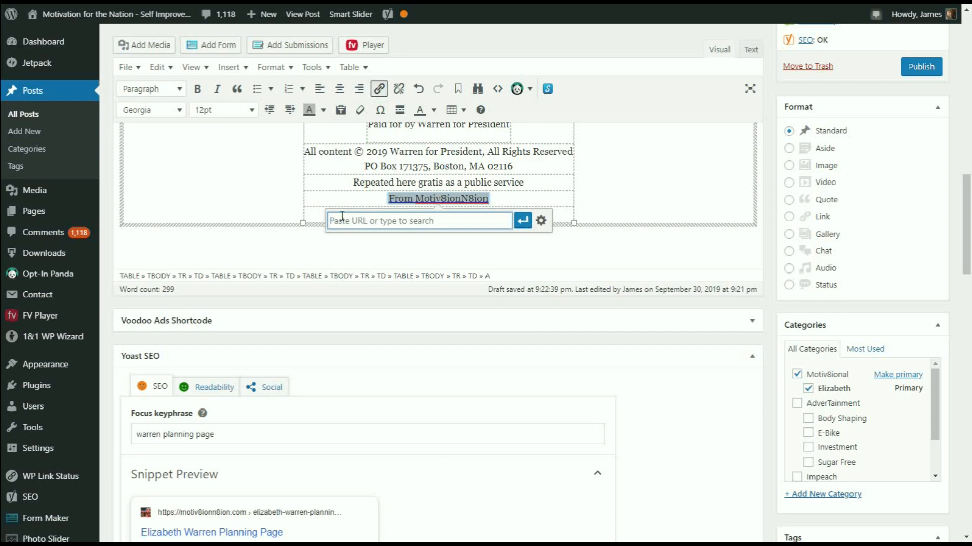
text(https)
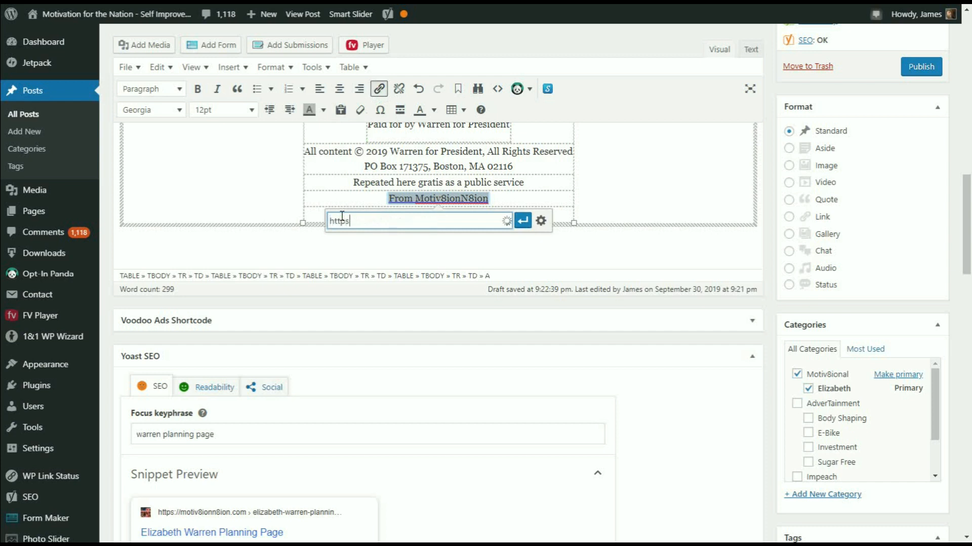
text(://motiv8ionn8ion.com)
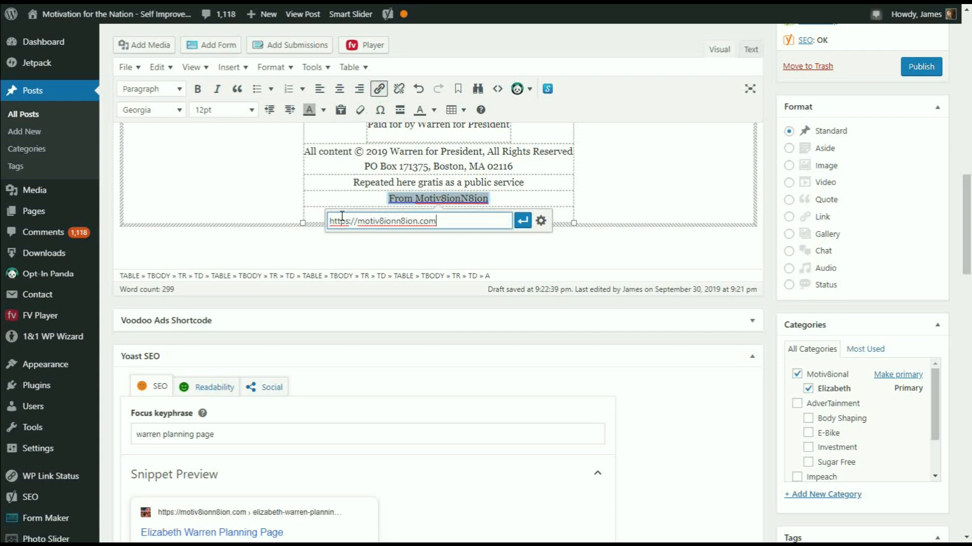
click(520, 221)
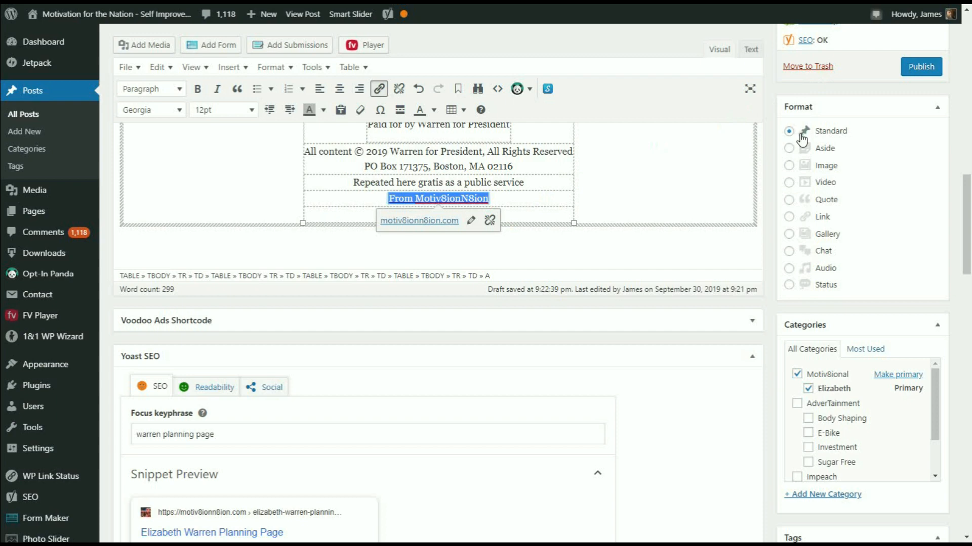
click(745, 147)
- Check the refreshed Yoast SEO analysis and change "plans page" to "planning page" in the post's introductory line
scroll(712, 182, down, 1)
scroll(712, 183, down, 8)
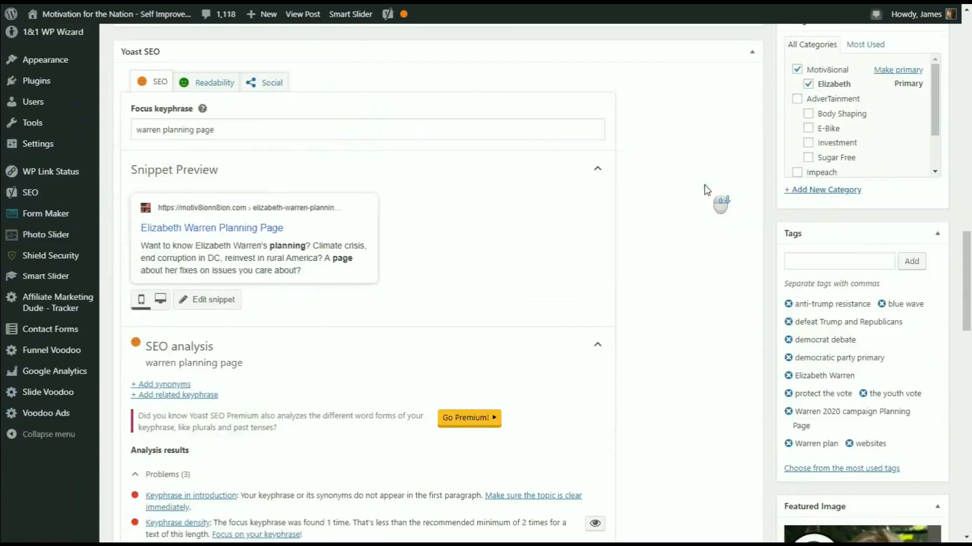
scroll(687, 202, down, 1)
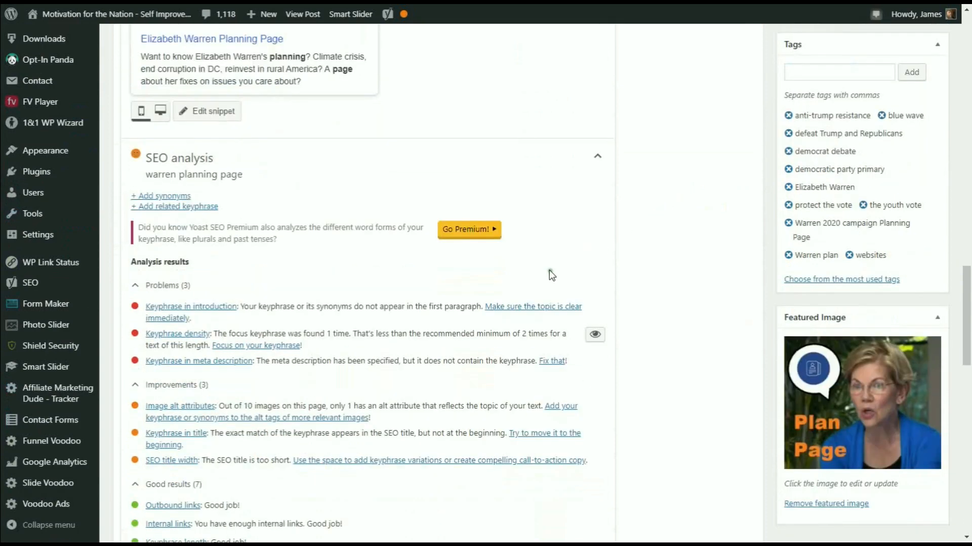
drag(965, 278, 965, 219)
scroll(438, 324, up, 3)
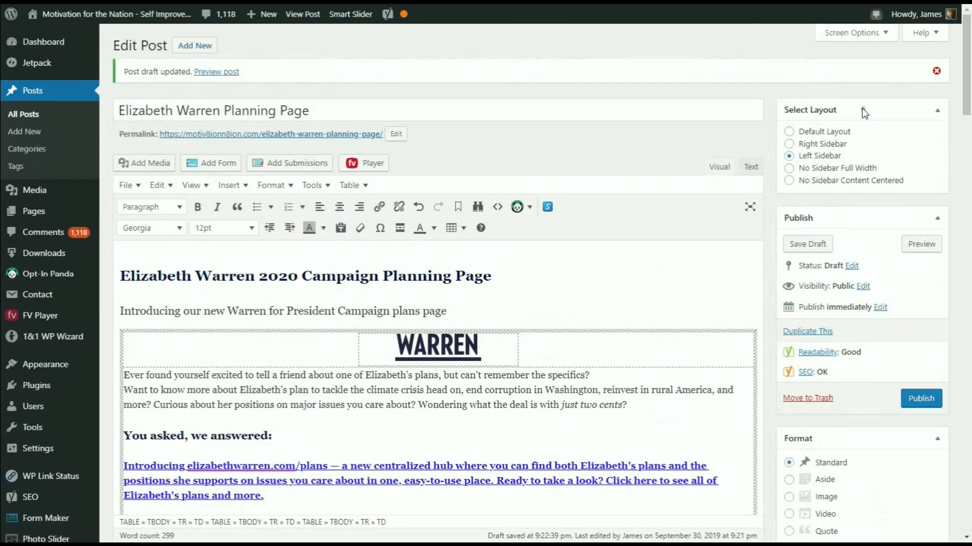
click(460, 295)
click(339, 259)
click(318, 278)
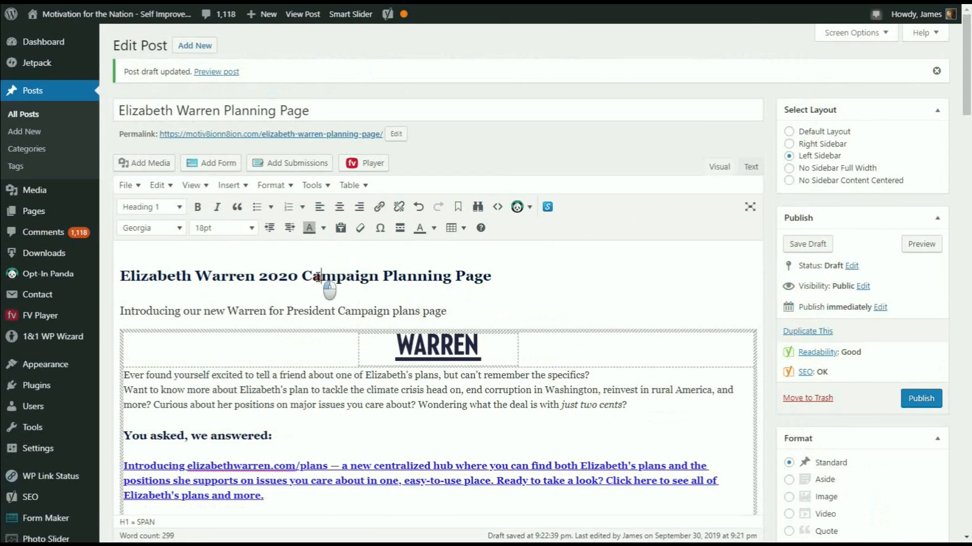
click(299, 311)
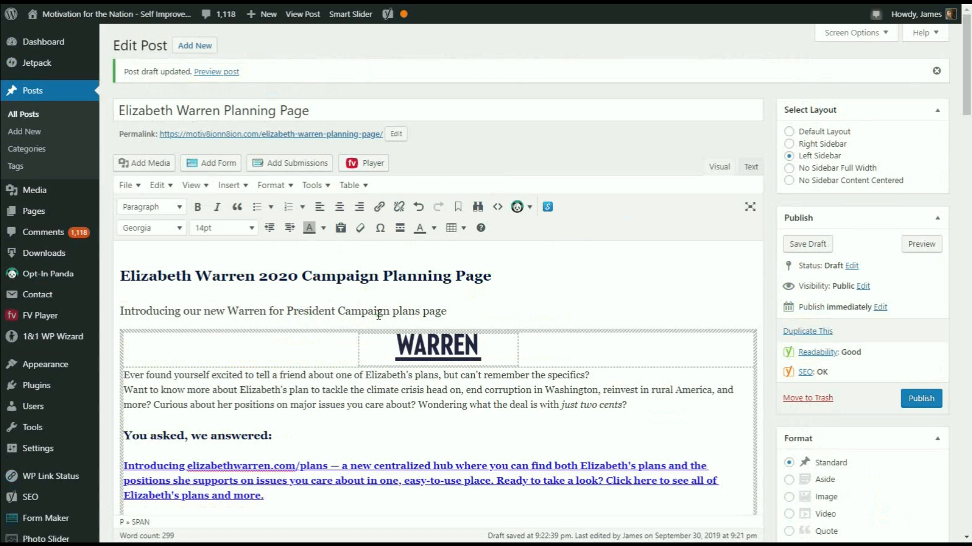
click(414, 311)
key(Delete)
text(ning)
- End the introductory line with a period, append "See what she's planning to spur American progress.", and publish the post
click(466, 310)
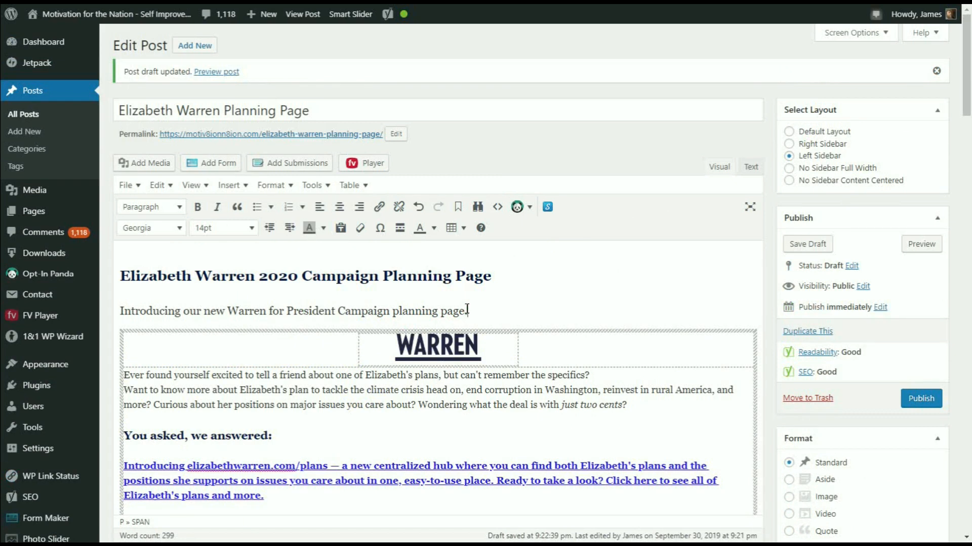
text(See what sh)
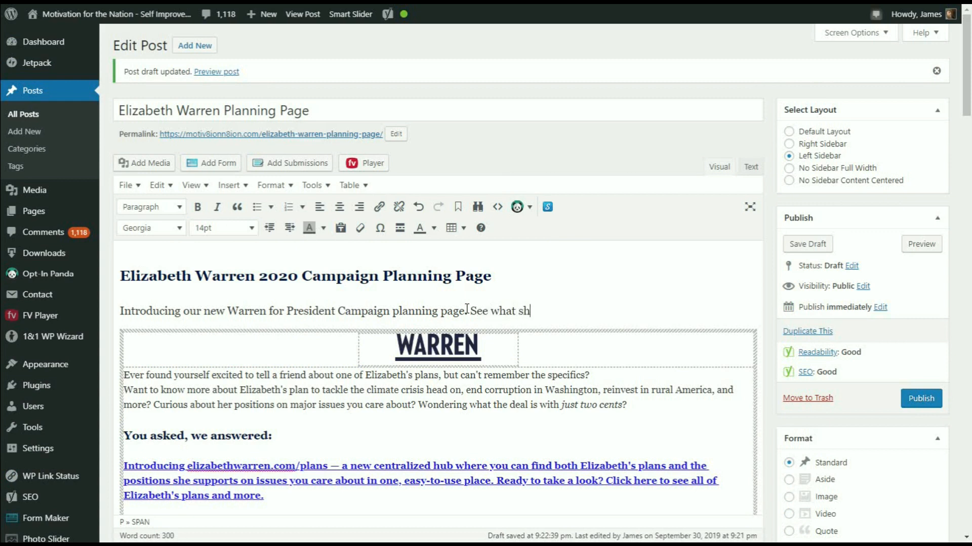
text(e's planning )
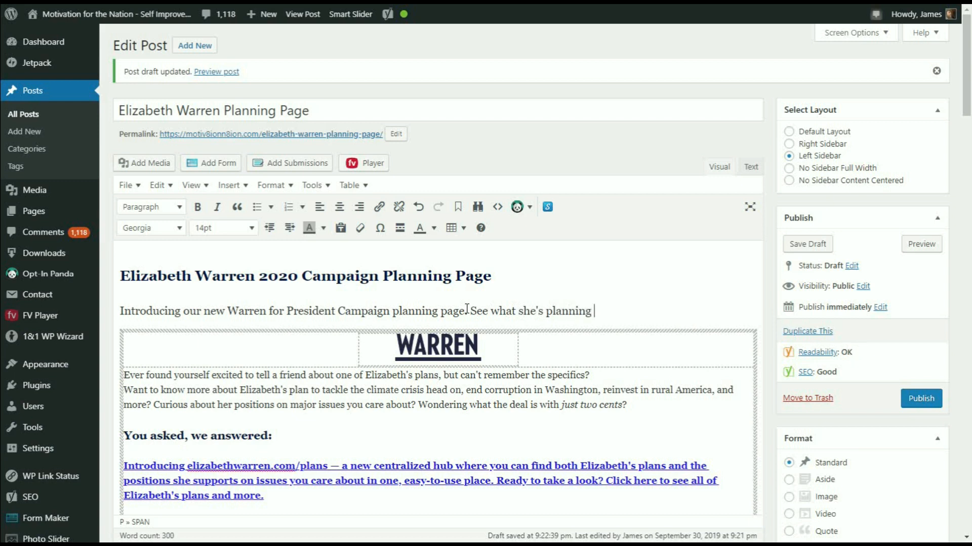
text(to)
text(spur American )
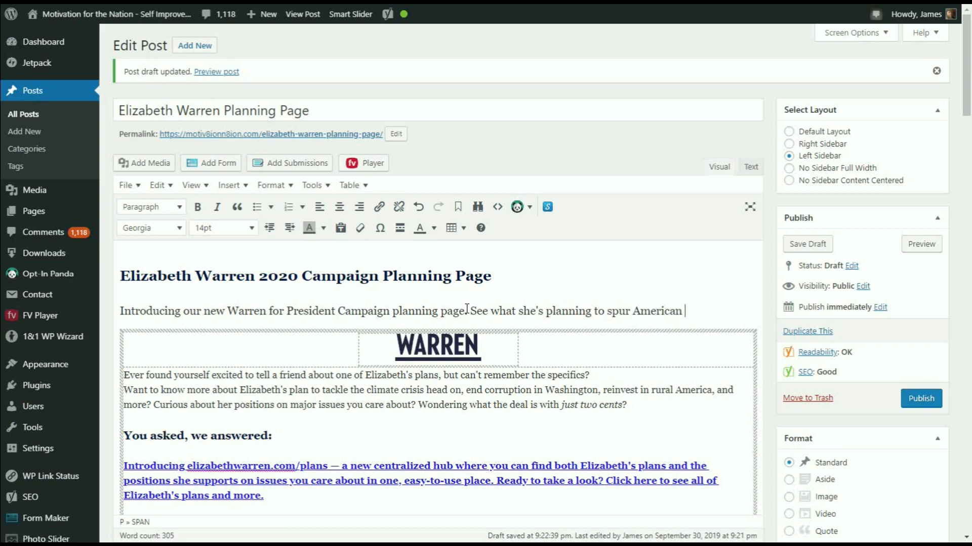
text(progress.)
click(691, 373)
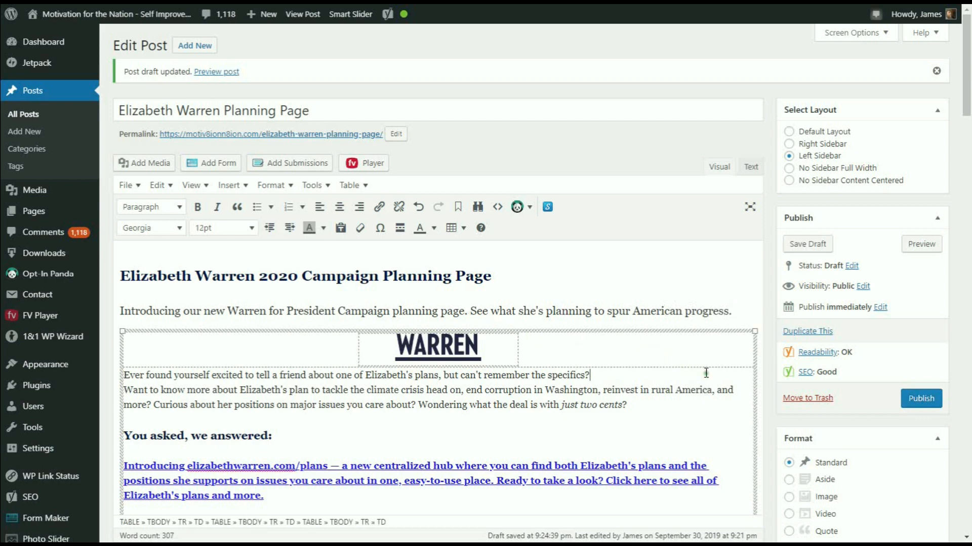
click(920, 398)
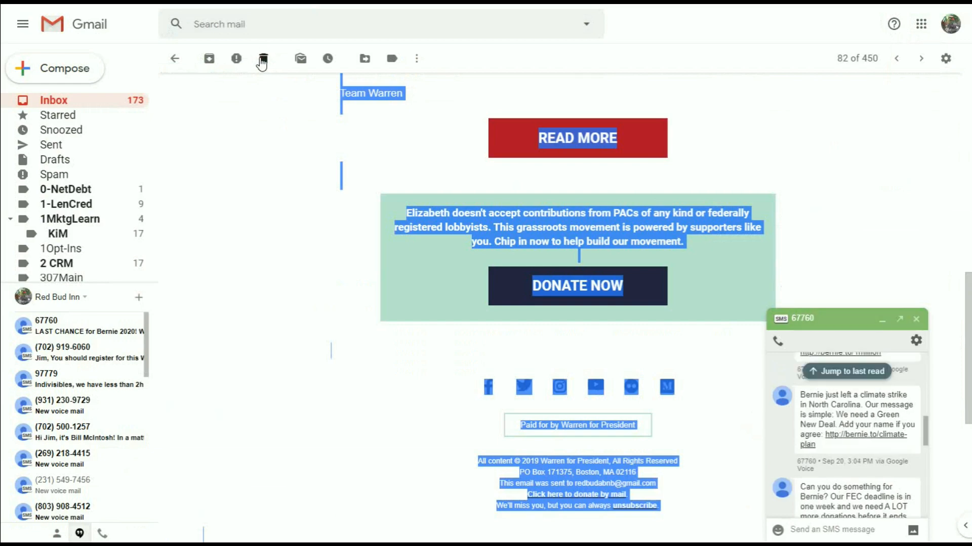
- Switch to Gmail, delete the open Warren campaign email and close the SMS chat window
click(263, 59)
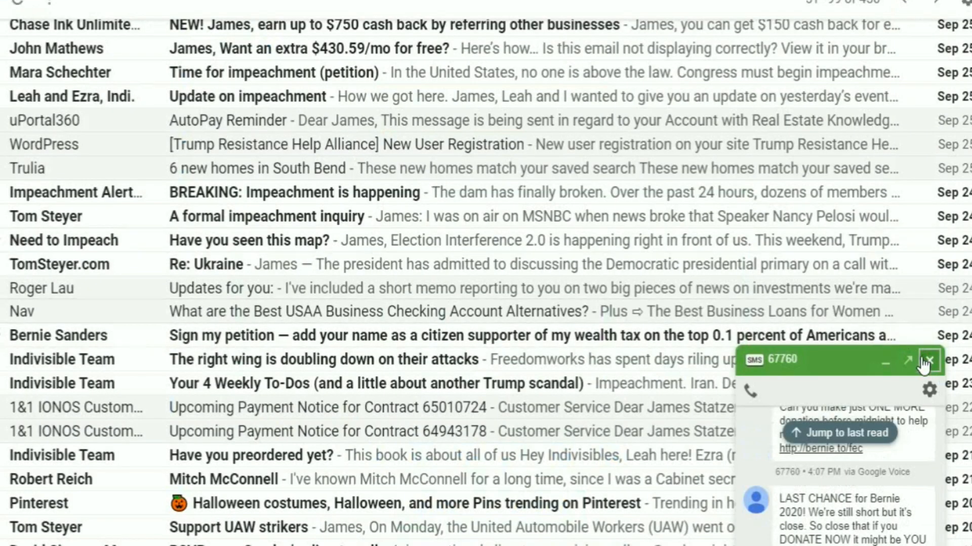
click(927, 362)
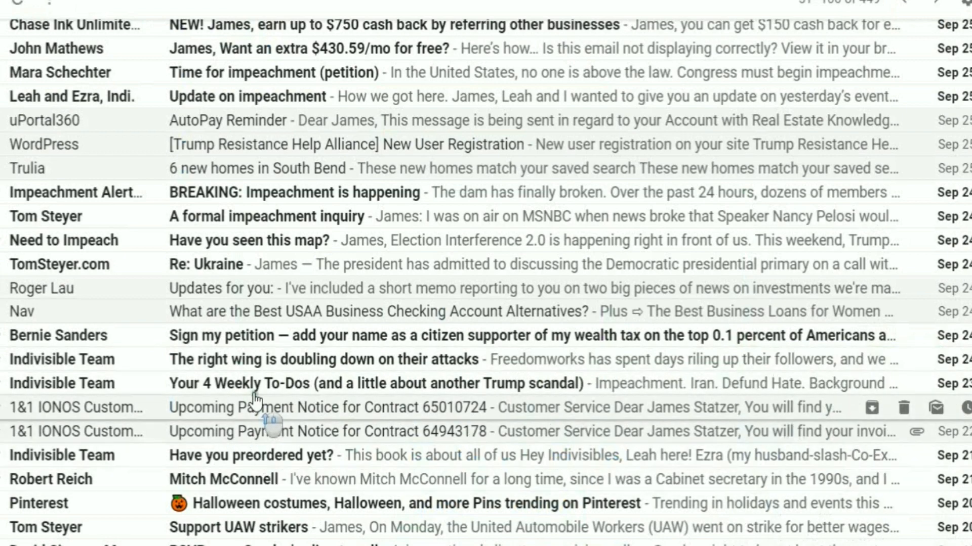
- Go to the newest page of inbox messages and open the ElizabethWarren.com email "We have a sticker for that!"
scroll(253, 402, up, 3)
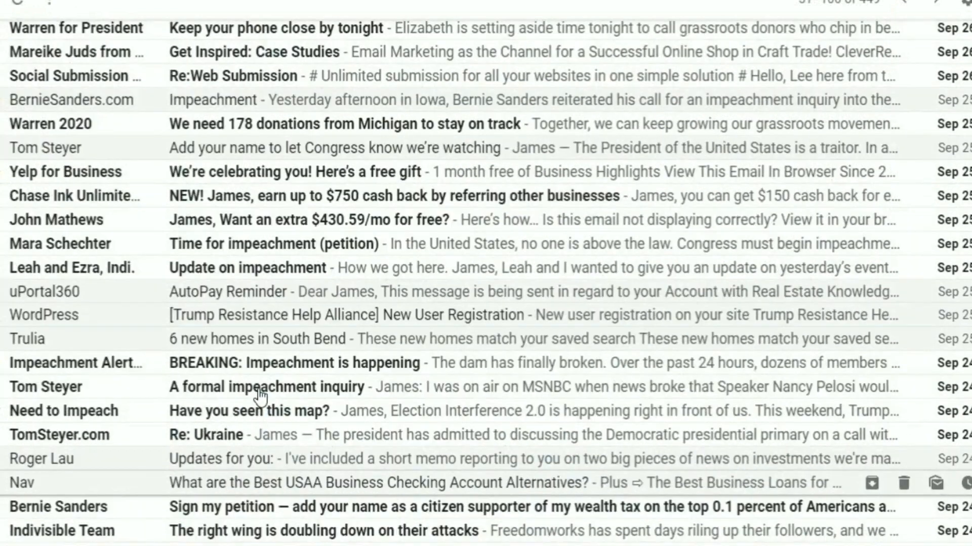
scroll(261, 398, up, 3)
scroll(261, 400, up, 3)
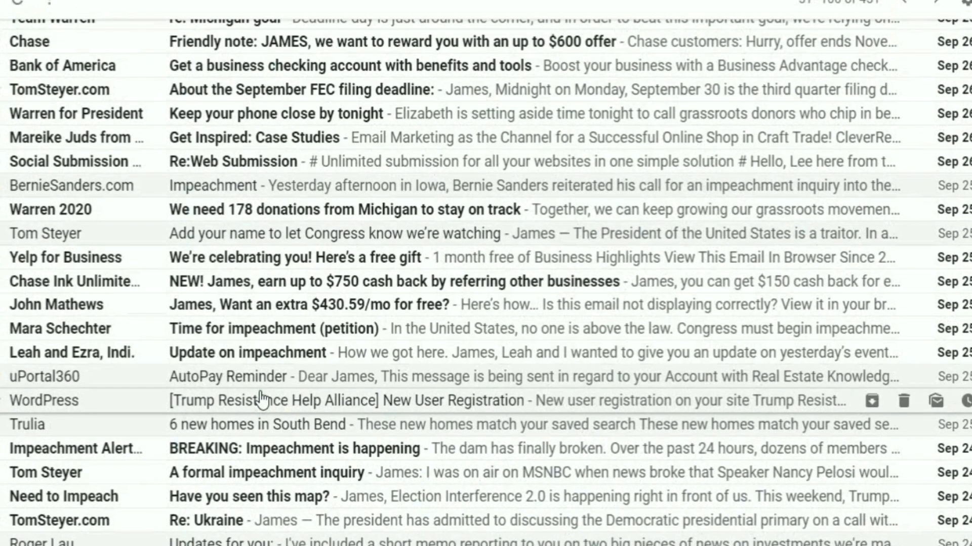
scroll(398, 256, up, 1)
scroll(397, 256, up, 3)
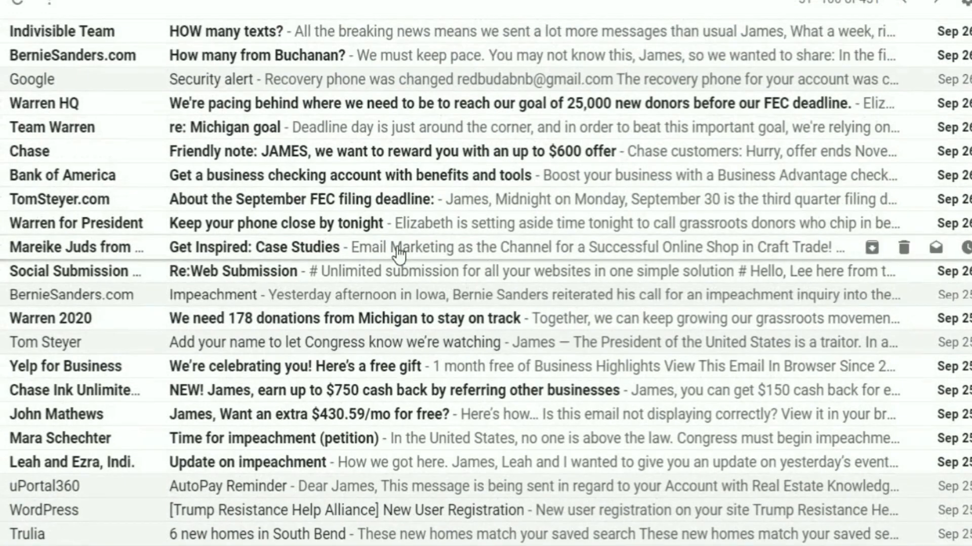
scroll(394, 252, up, 1)
click(904, 3)
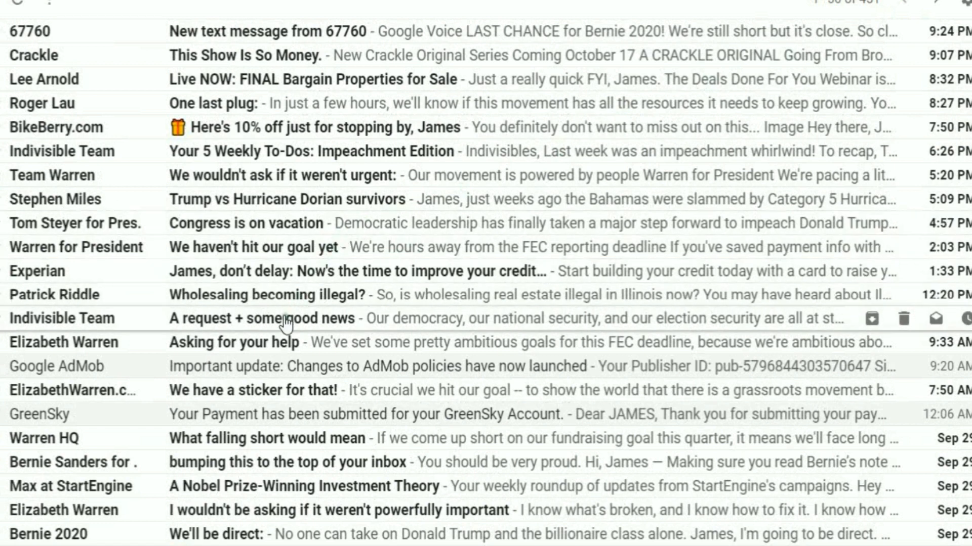
click(253, 393)
- Copy the email's subject line "We have a sticker for that!"
key(ctrl+a)
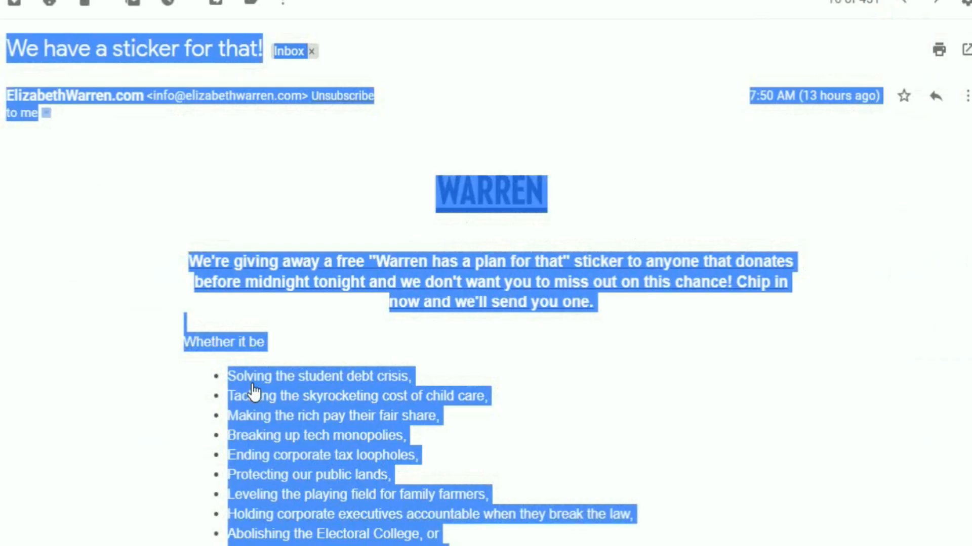
click(341, 329)
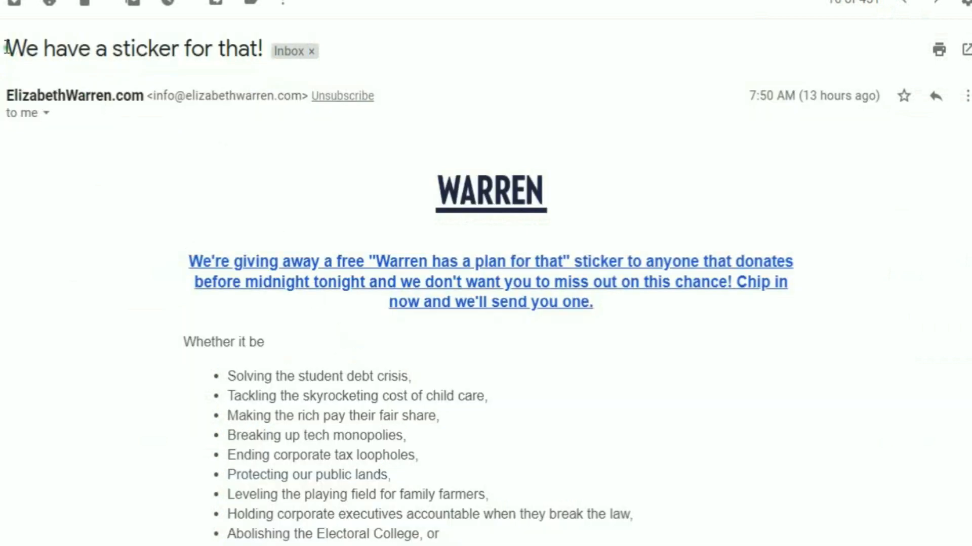
drag(11, 50, 262, 44)
key(ctrl+c)
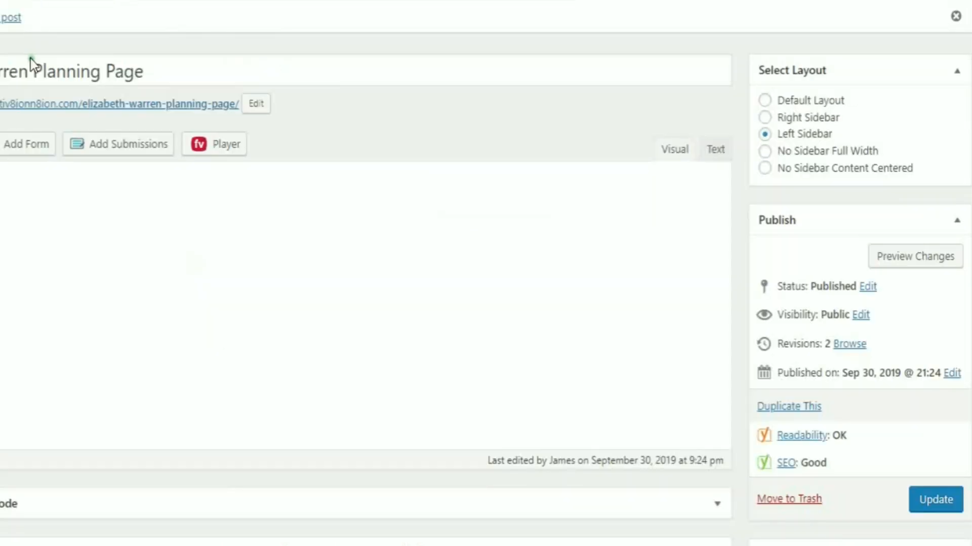
- Back in the WordPress post, paste "We have a sticker for that!" on a new line below the green donation box
scroll(133, 190, down, 3)
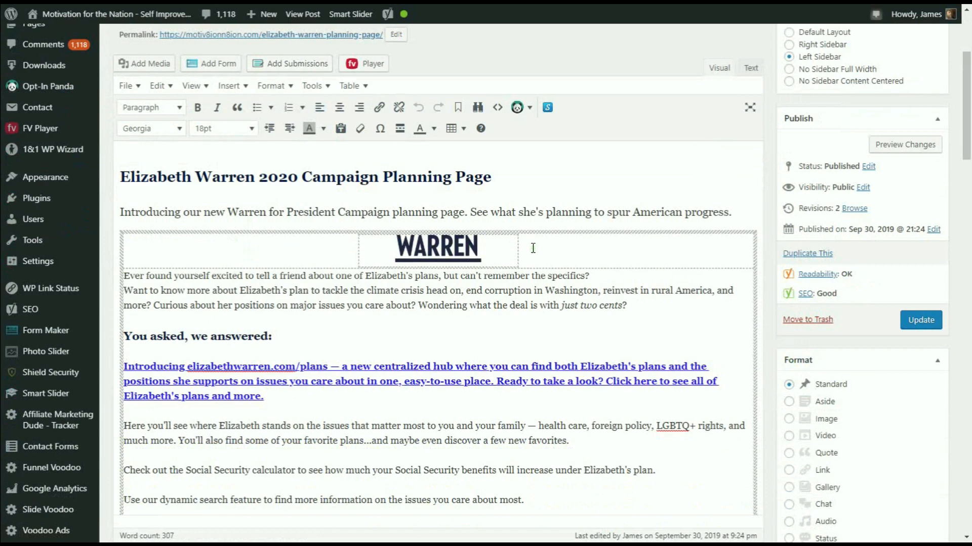
scroll(533, 248, down, 10)
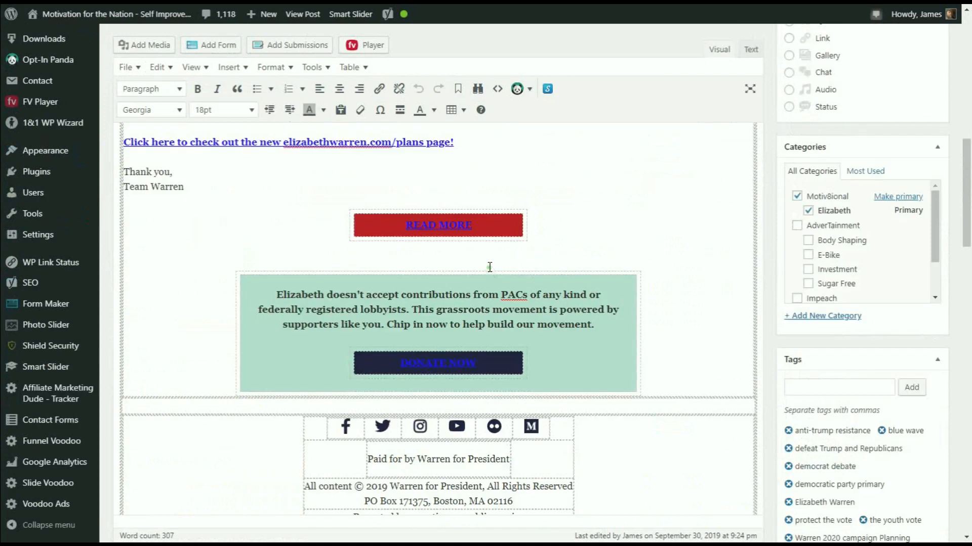
click(656, 297)
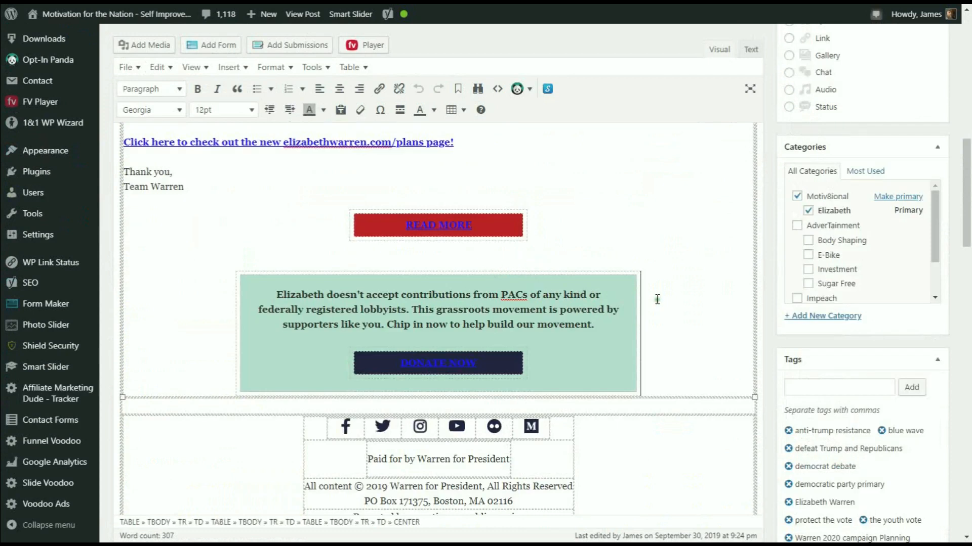
key(Return)
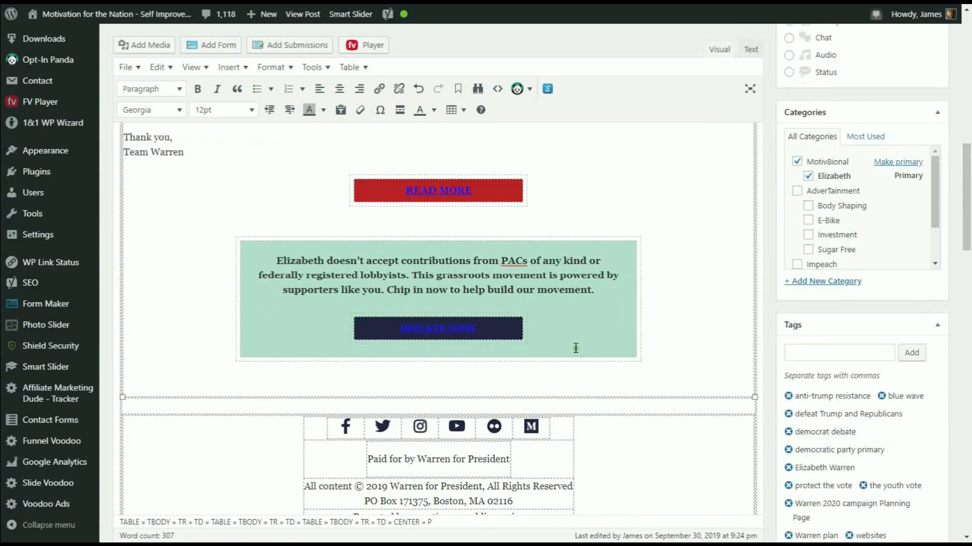
key(ctrl+v)
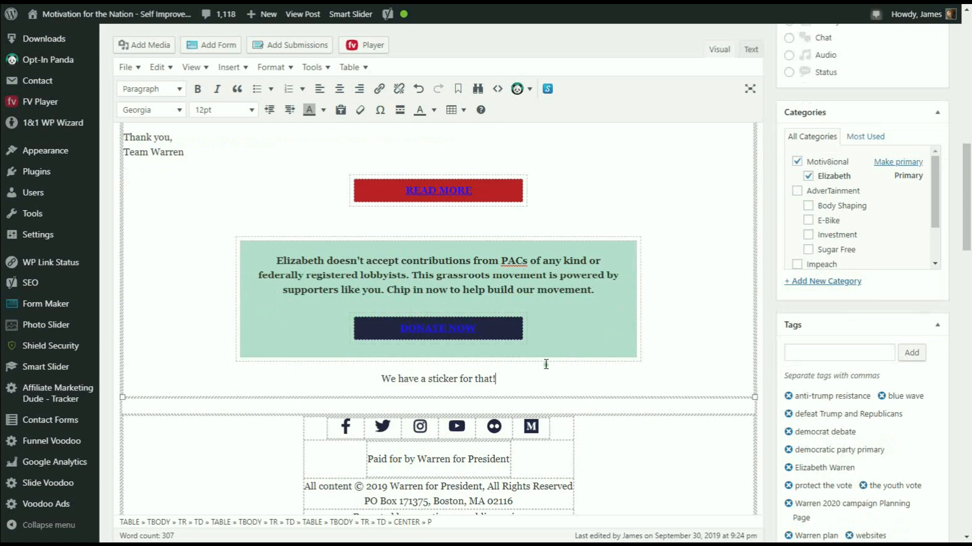
- Format the line "We have a sticker for that!" as Heading 2 and color its text blue
click(445, 380)
triple_click(445, 380)
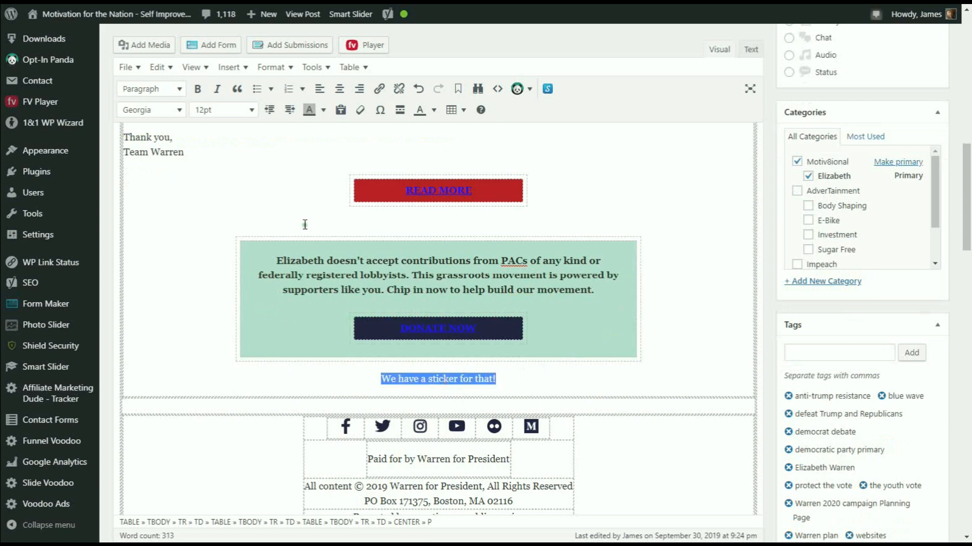
click(170, 91)
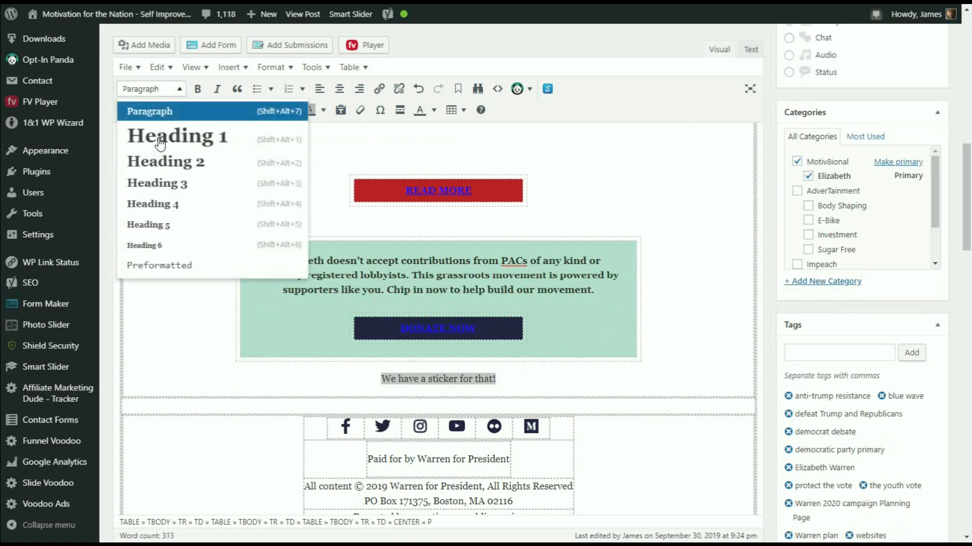
click(160, 162)
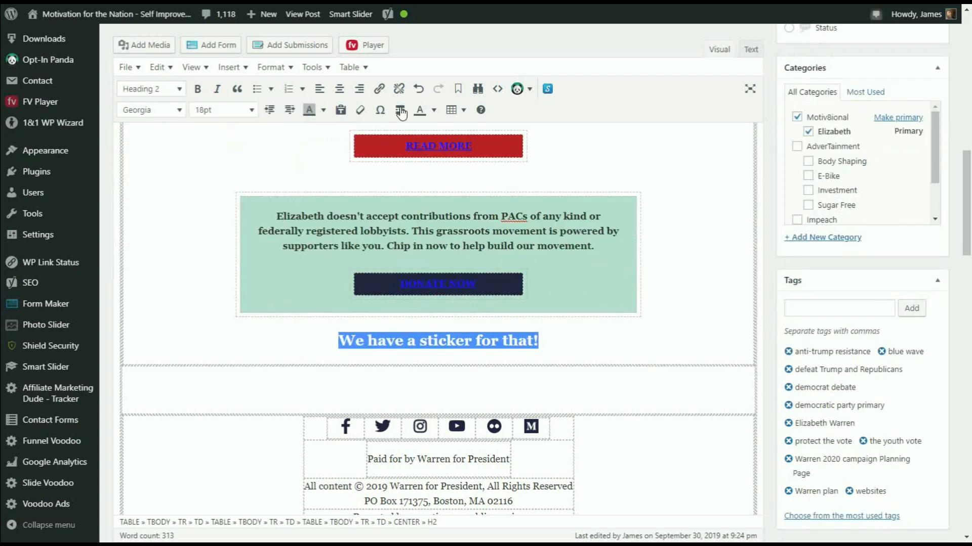
click(434, 111)
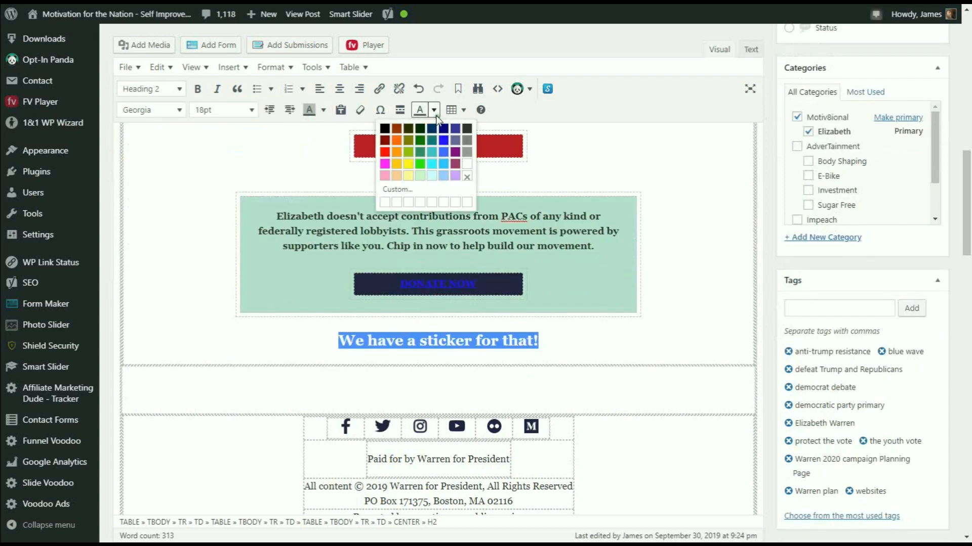
click(444, 141)
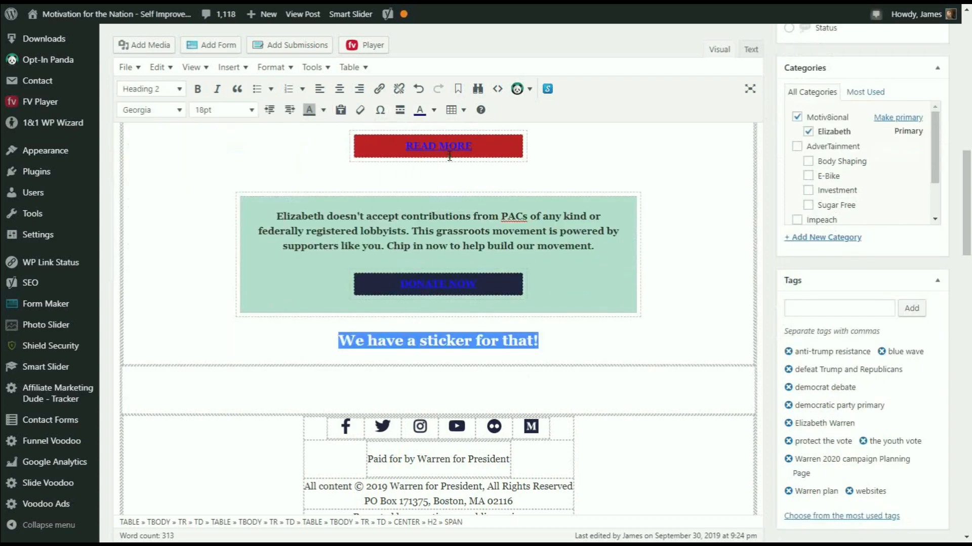
- Give the "DONATE NOW" link text in the green donation box a pale cyan background color
click(481, 286)
drag(480, 286, 395, 292)
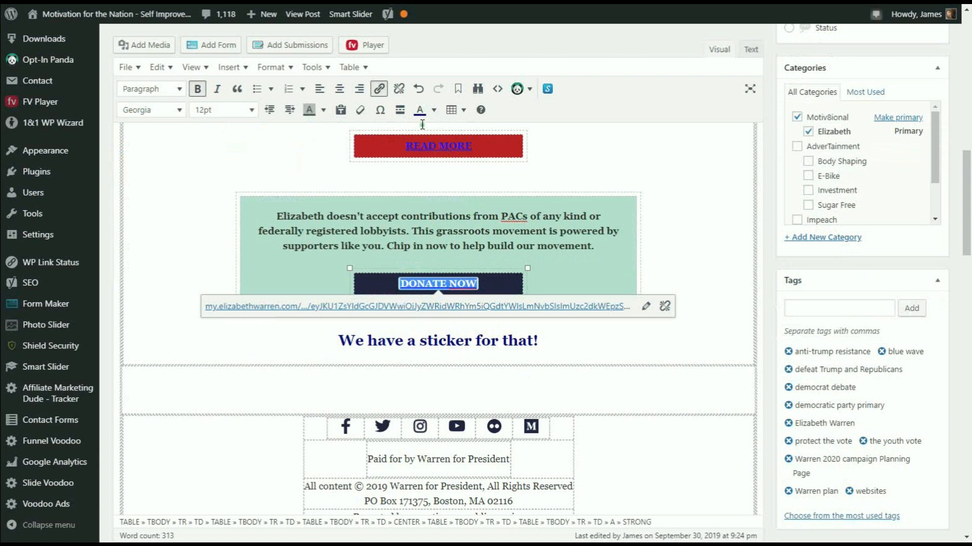
click(323, 110)
click(322, 175)
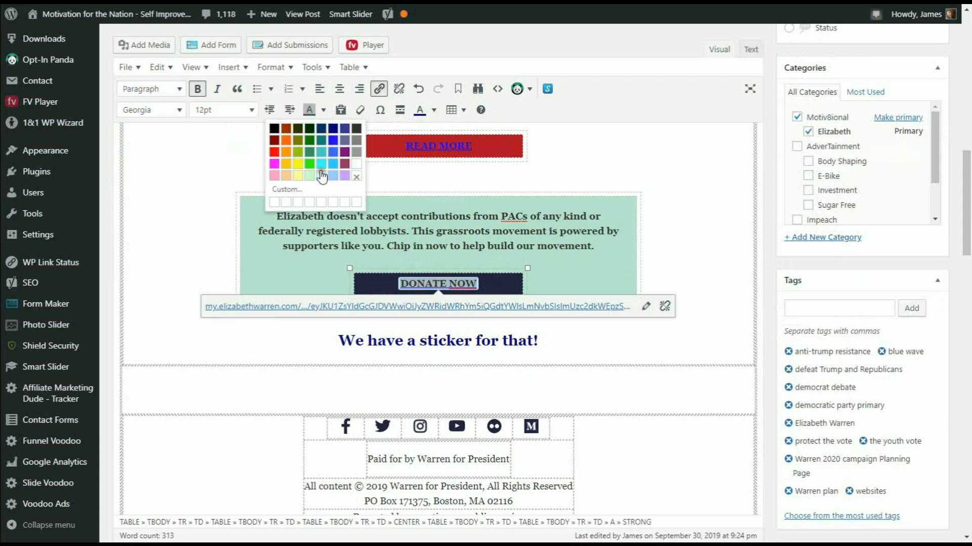
- Give the "READ MORE" link text on the red button a pink background color
click(474, 144)
drag(474, 143, 405, 147)
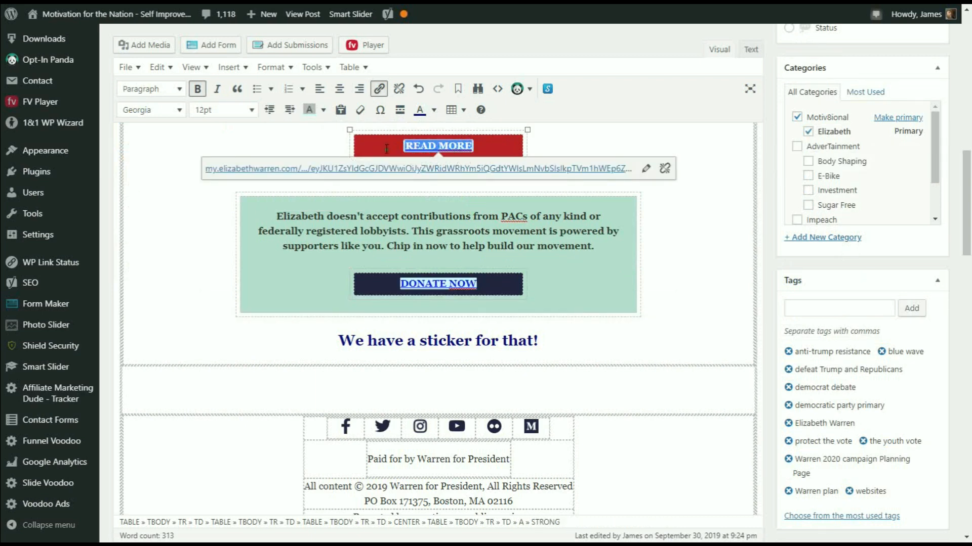
click(310, 111)
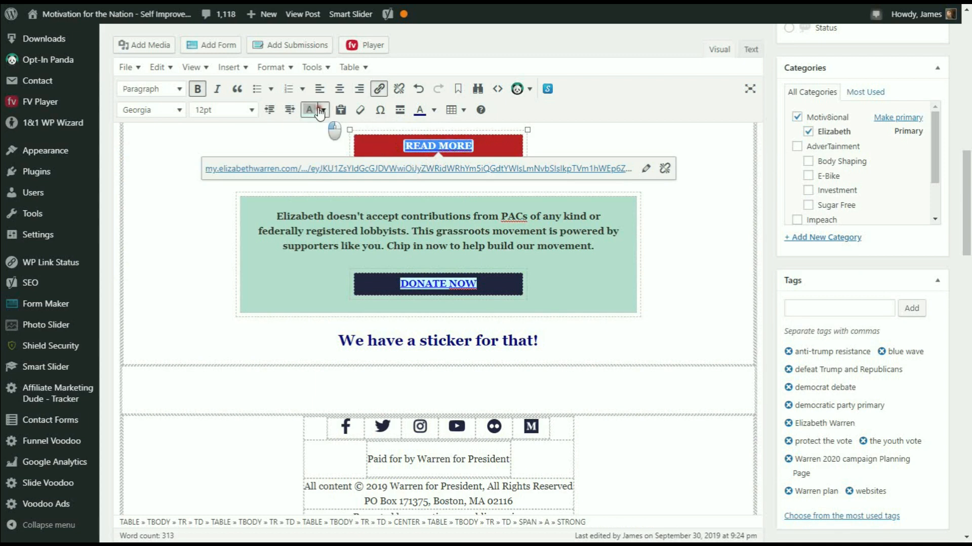
click(320, 109)
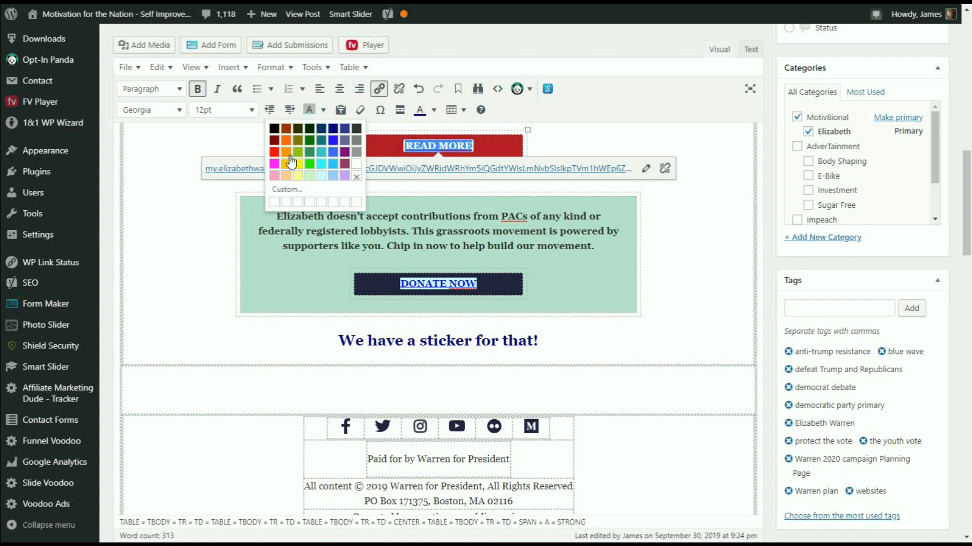
click(274, 175)
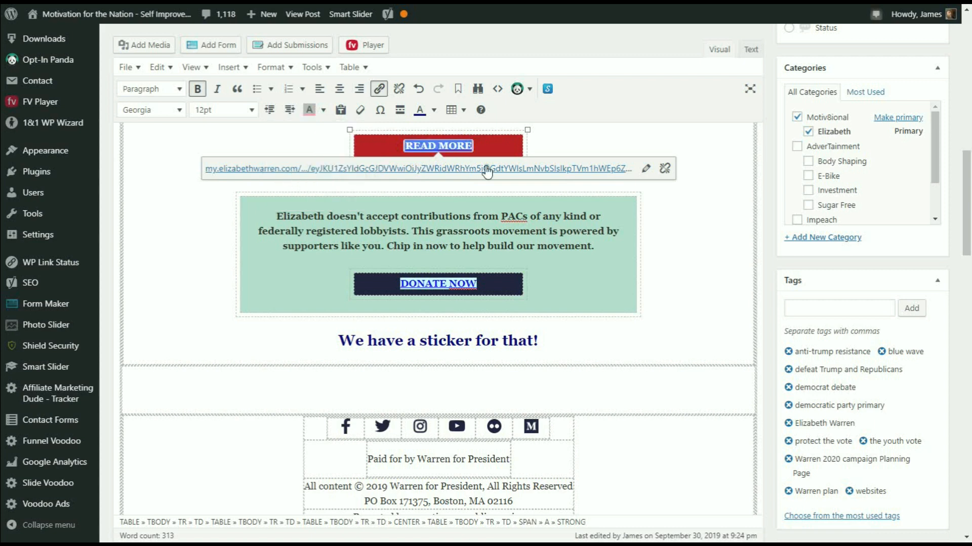
click(649, 208)
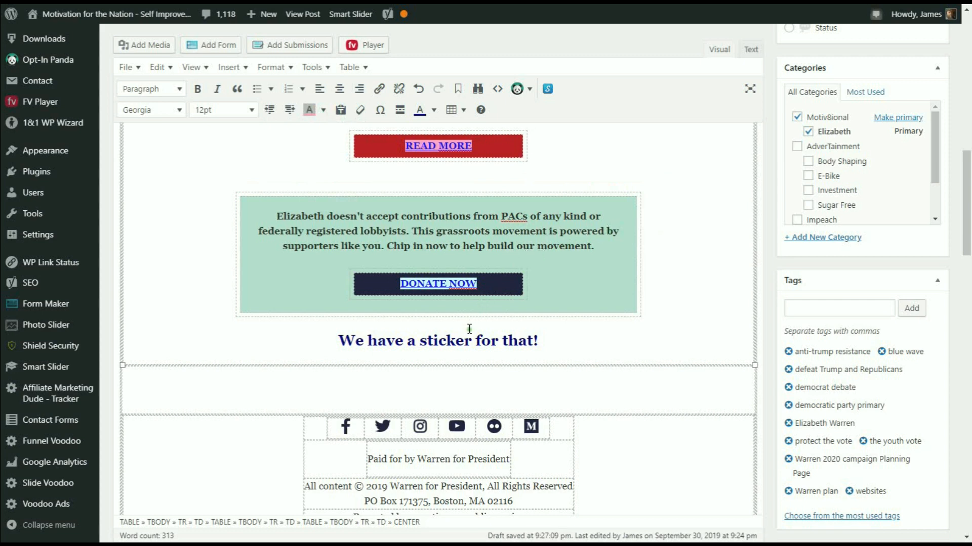
- Start a new line below the sticker heading and copy the email body from "Whether it be" through the "It's crucial we hit our goal" paragraph
click(536, 338)
key(Return)
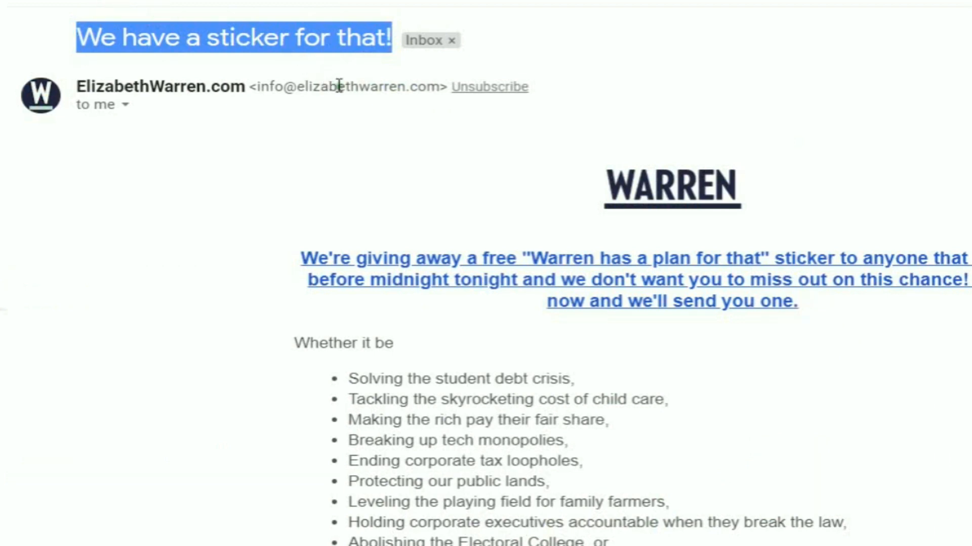
click(356, 134)
scroll(360, 152, down, 6)
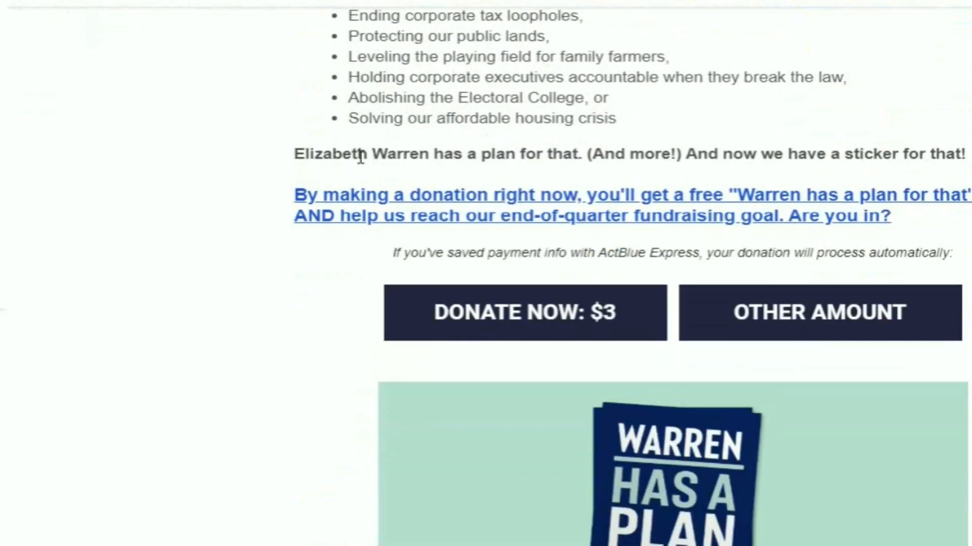
scroll(361, 157, down, 2)
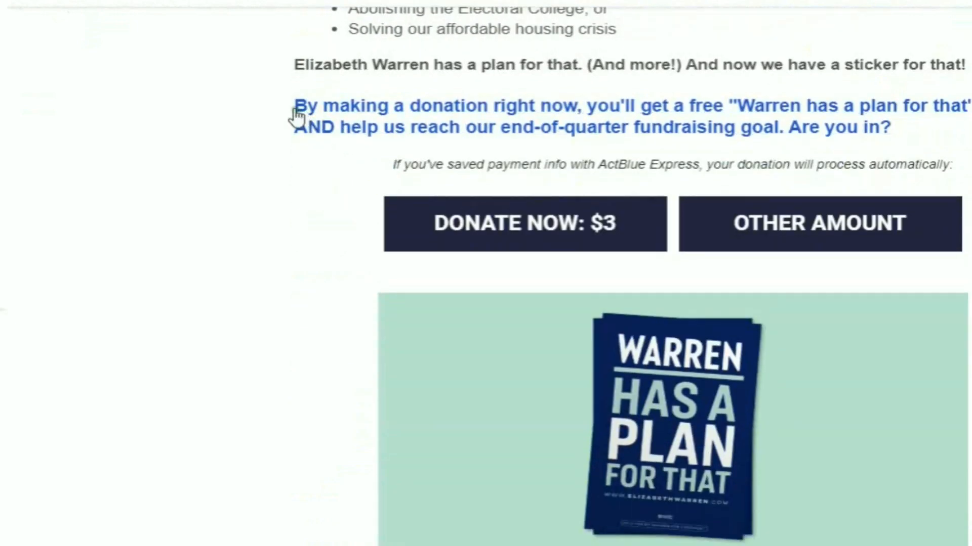
scroll(286, 87, up, 2)
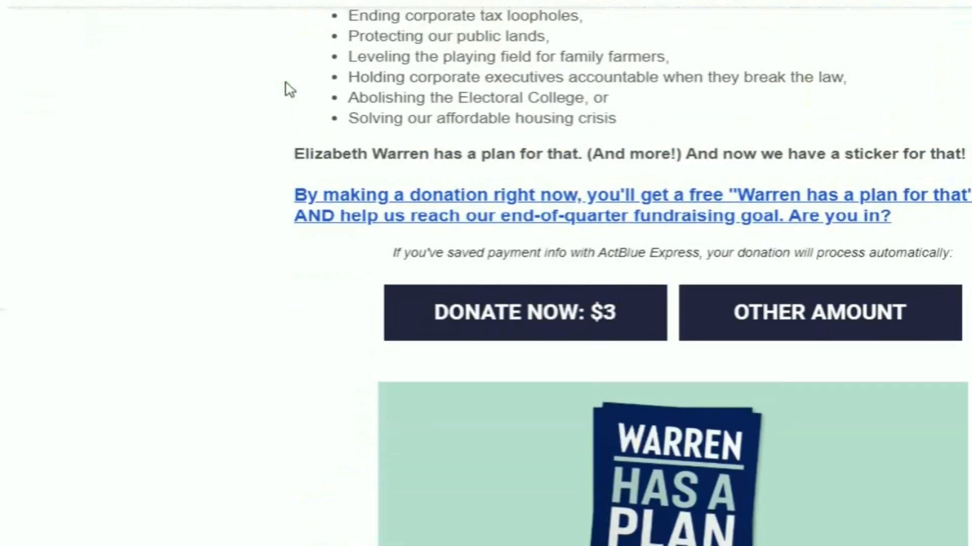
scroll(288, 88, up, 4)
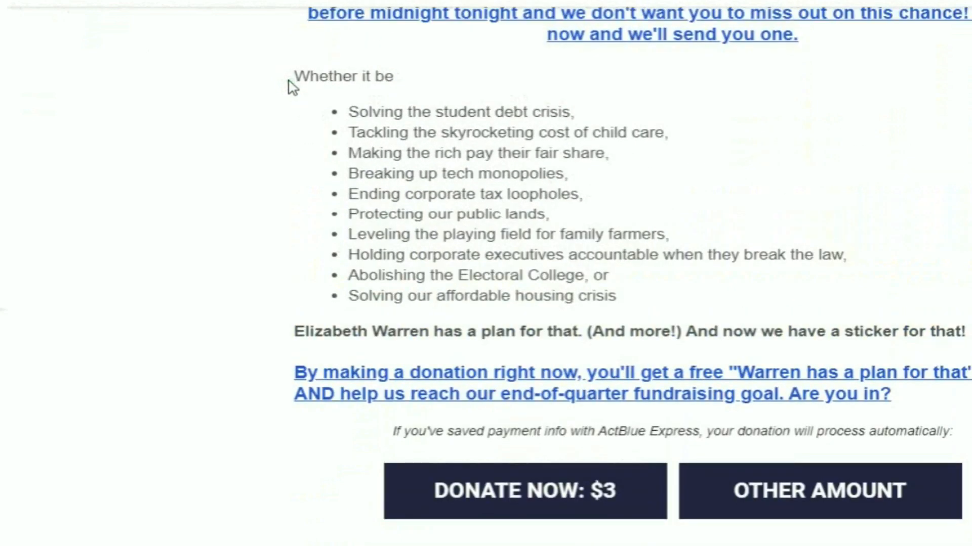
drag(289, 78, 308, 185)
click(307, 181)
drag(292, 80, 360, 545)
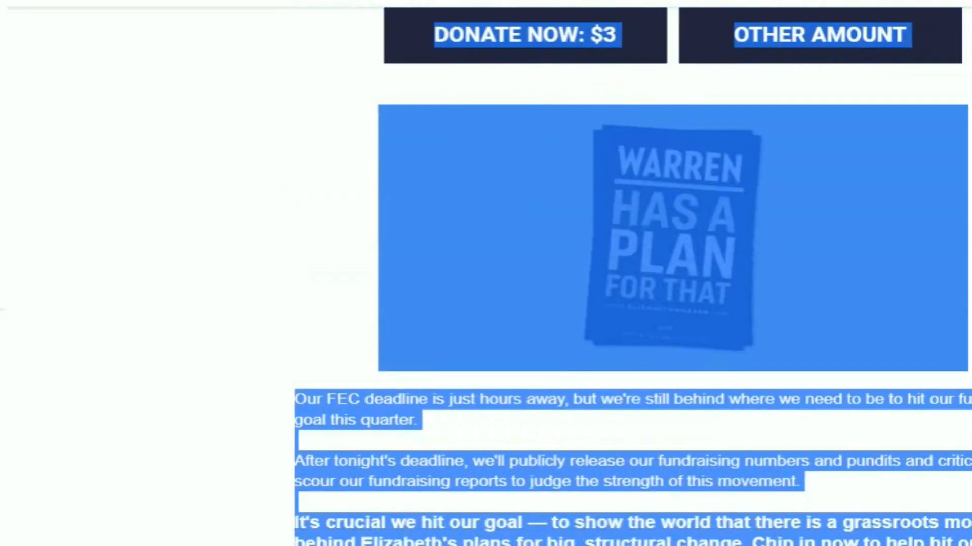
drag(361, 545, 738, 257)
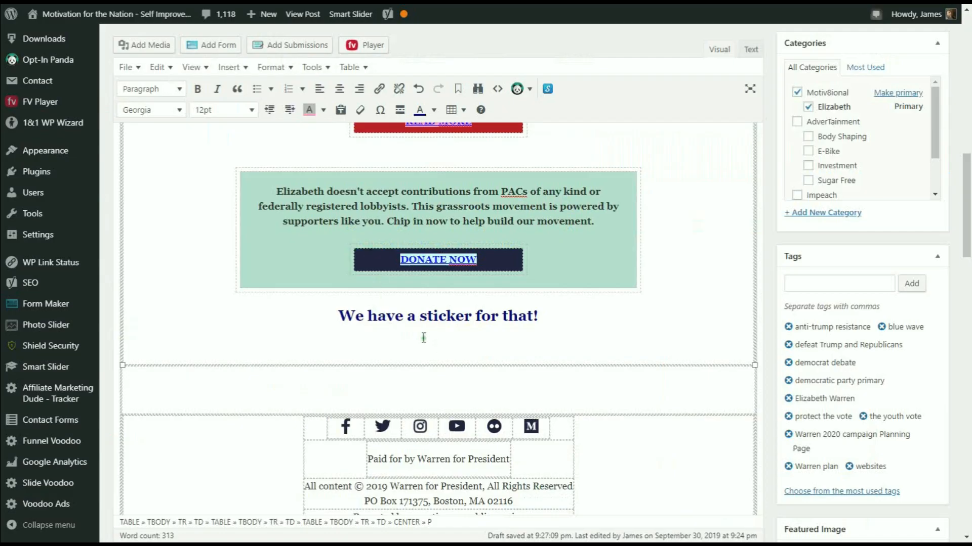
- Paste the copied email content into the post below the "We have a sticker for that!" heading and review it
key(ctrl+v)
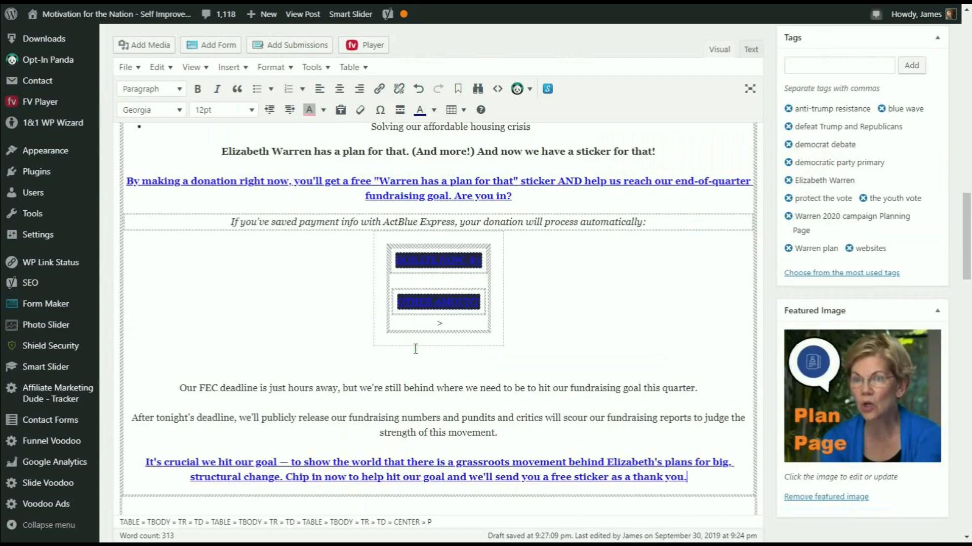
scroll(417, 349, down, 5)
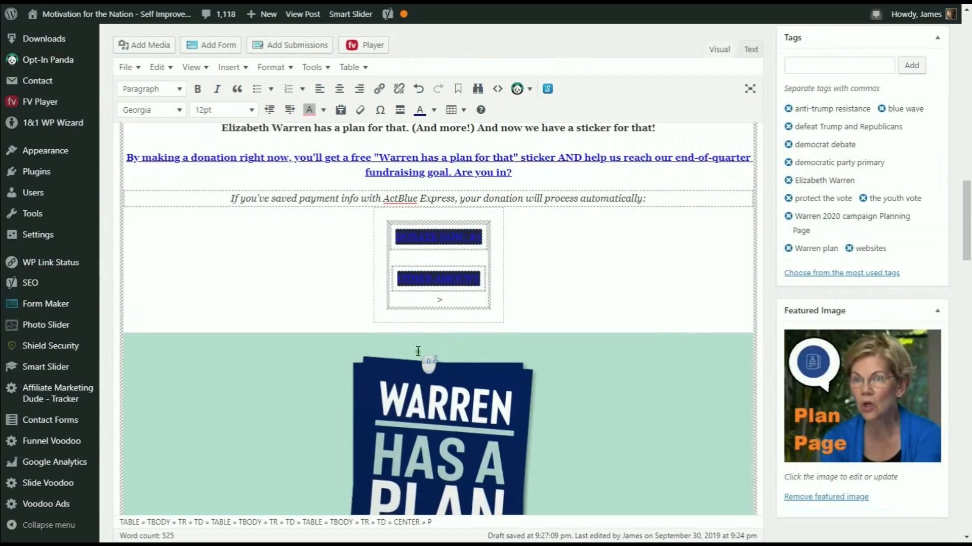
scroll(421, 341, up, 8)
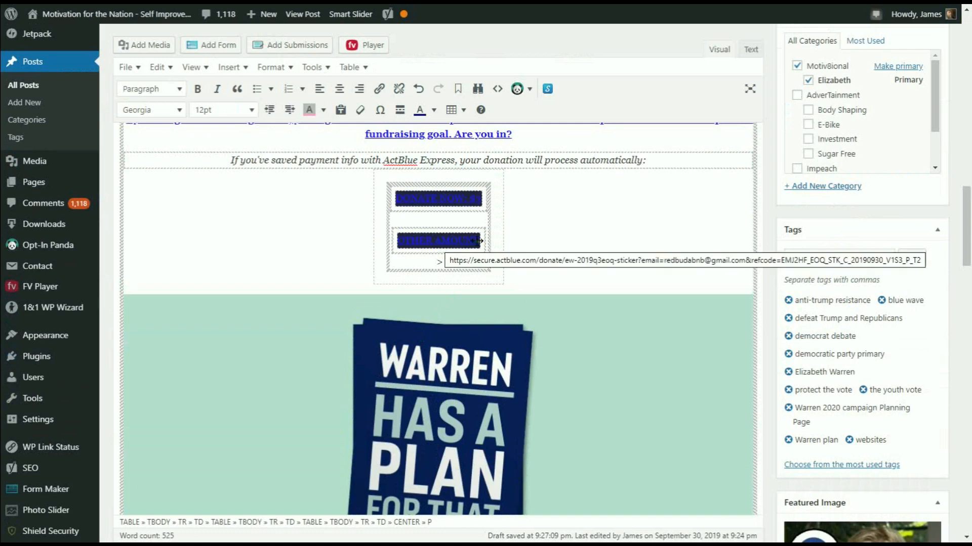
click(441, 247)
click(484, 242)
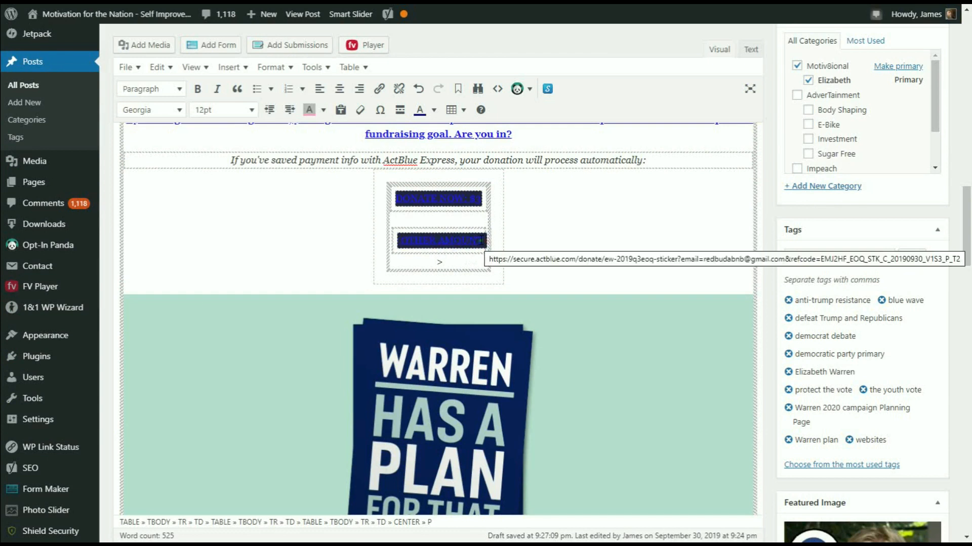
click(418, 88)
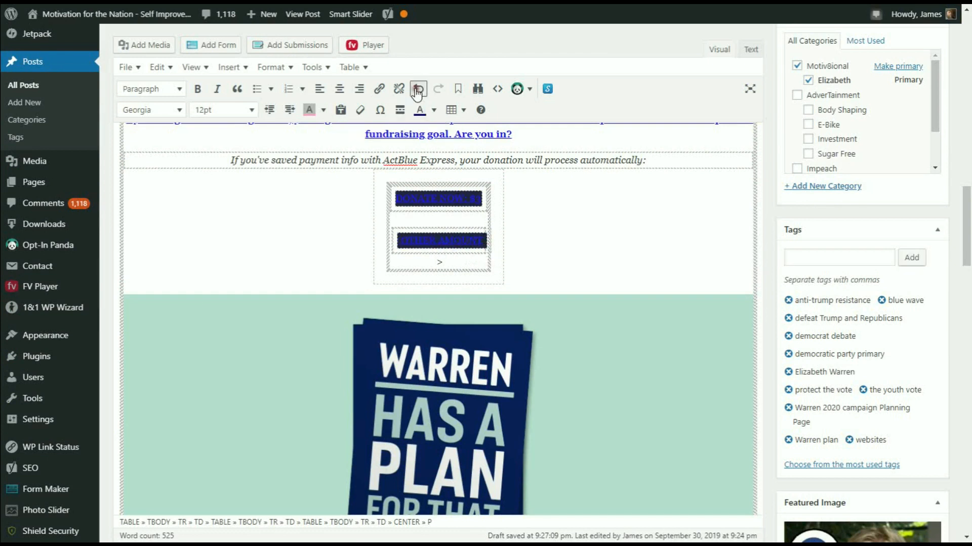
- Give the "DONATE NOW: $3" link a pale cyan background color and pad its text with a space at each end
click(435, 193)
click(435, 193)
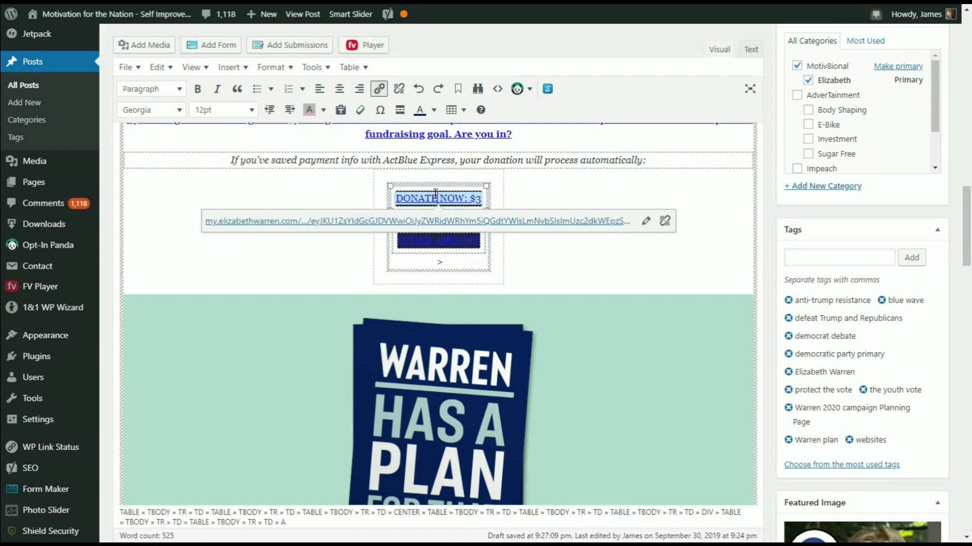
triple_click(436, 195)
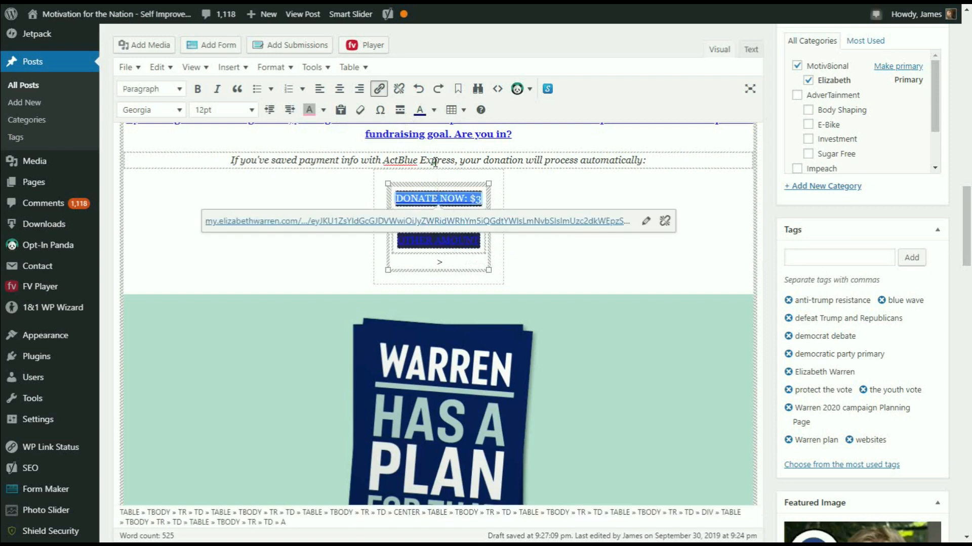
click(323, 112)
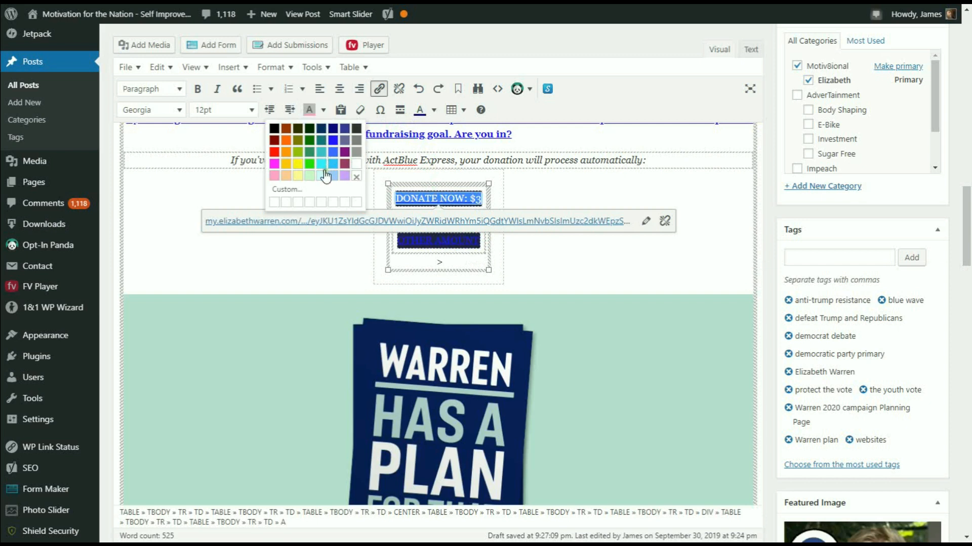
click(324, 174)
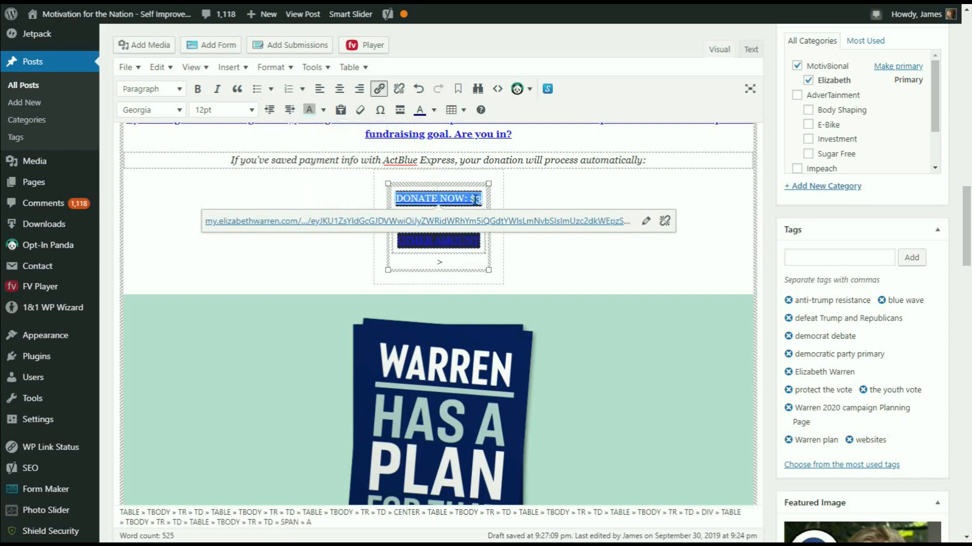
click(478, 199)
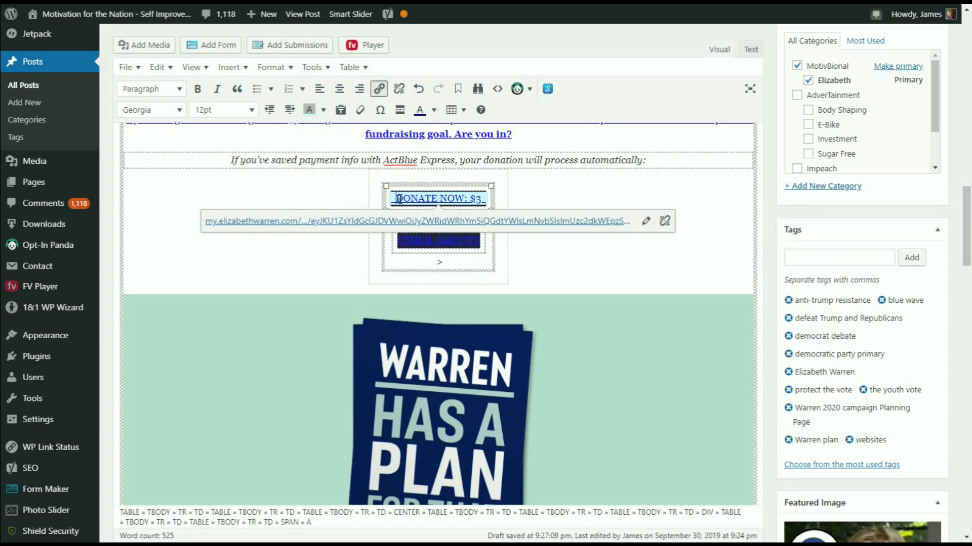
- Give the "OTHER AMOUNT" link a pale cyan background color and pad its text with spaces
click(410, 239)
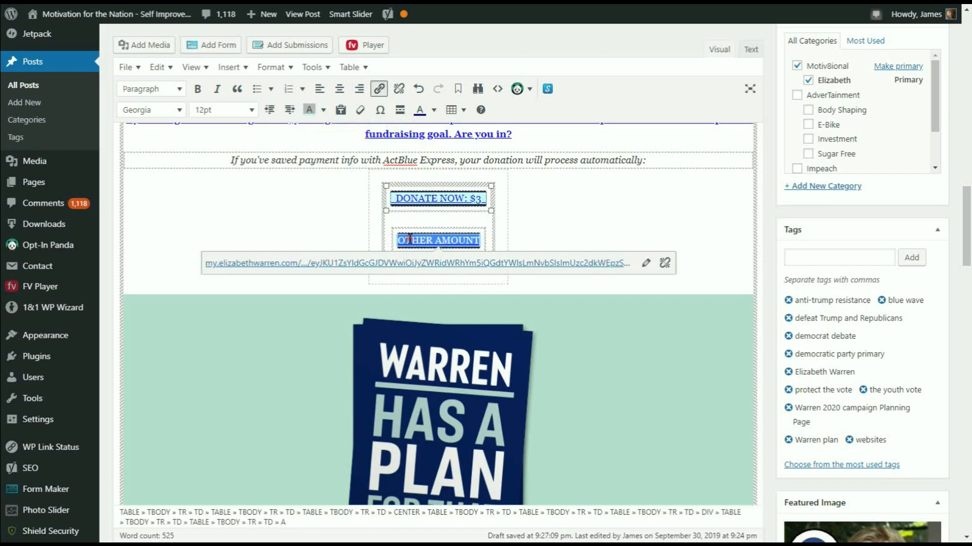
click(323, 110)
click(321, 174)
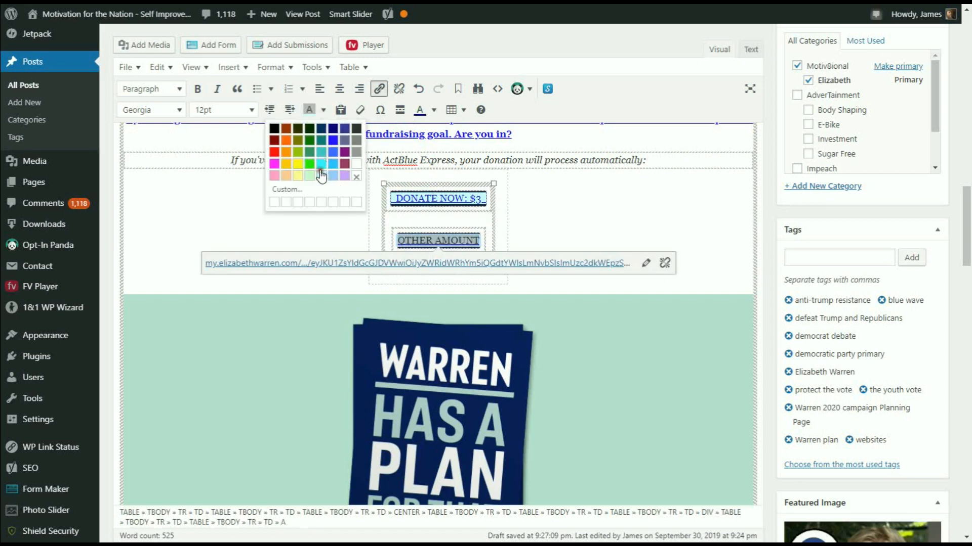
click(398, 236)
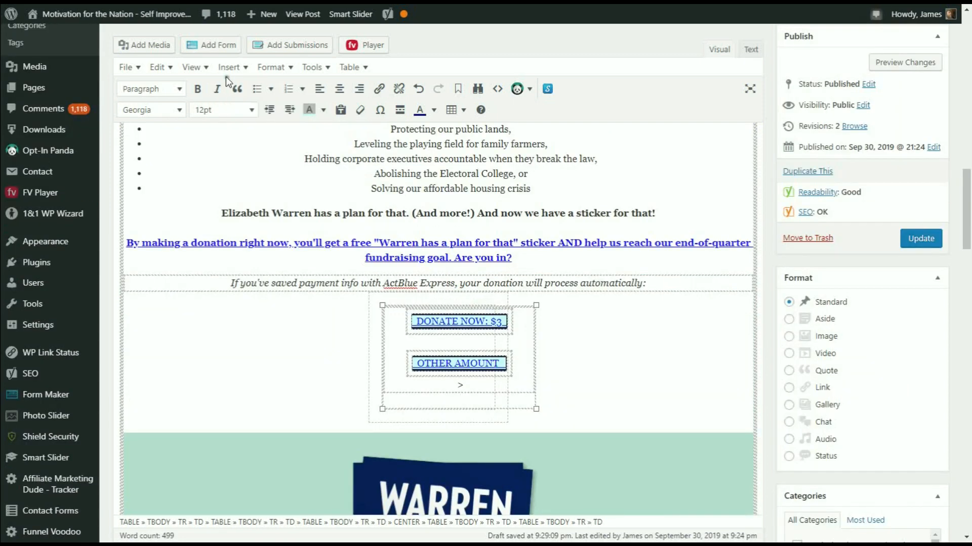
- Insert the dollar-bills image captioned "This Is Your Tax Cut" from the media library below the two donation links
click(144, 46)
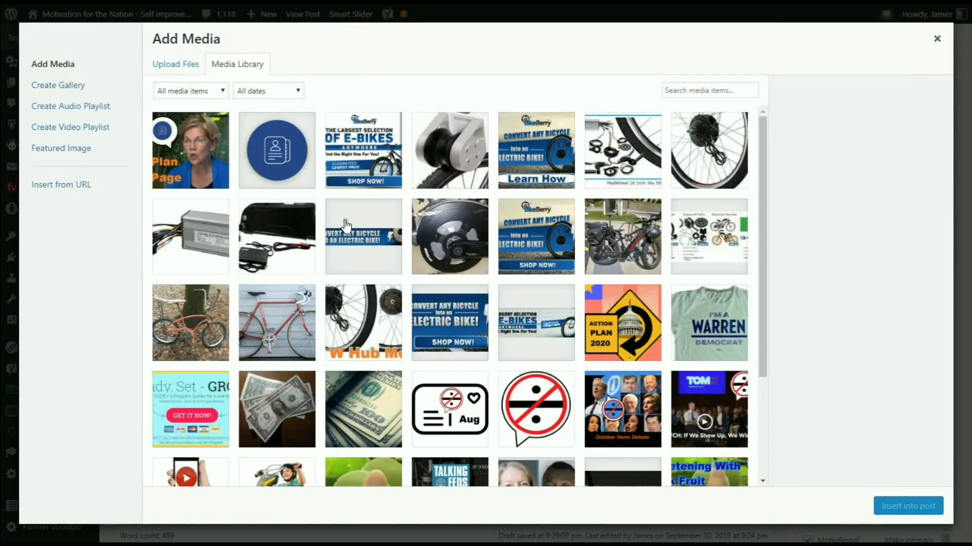
click(287, 399)
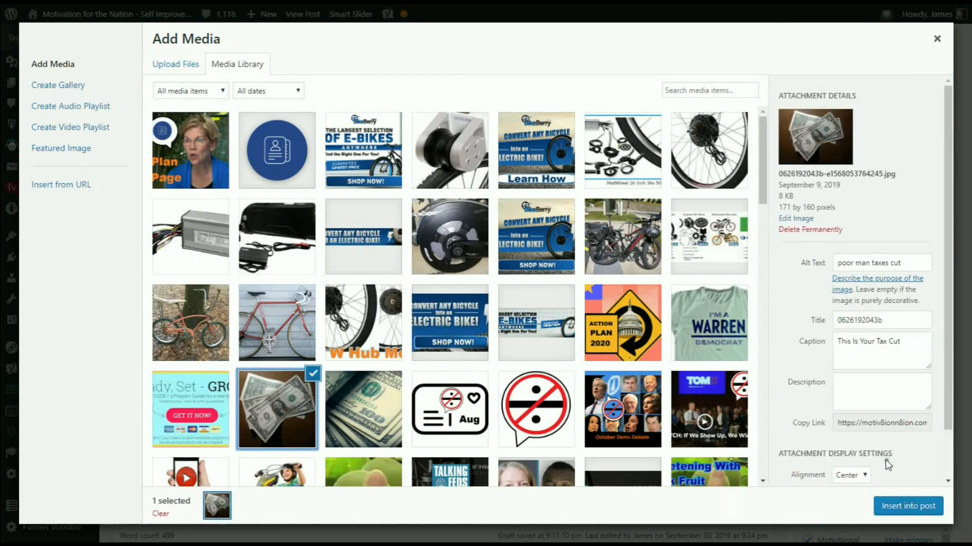
click(895, 510)
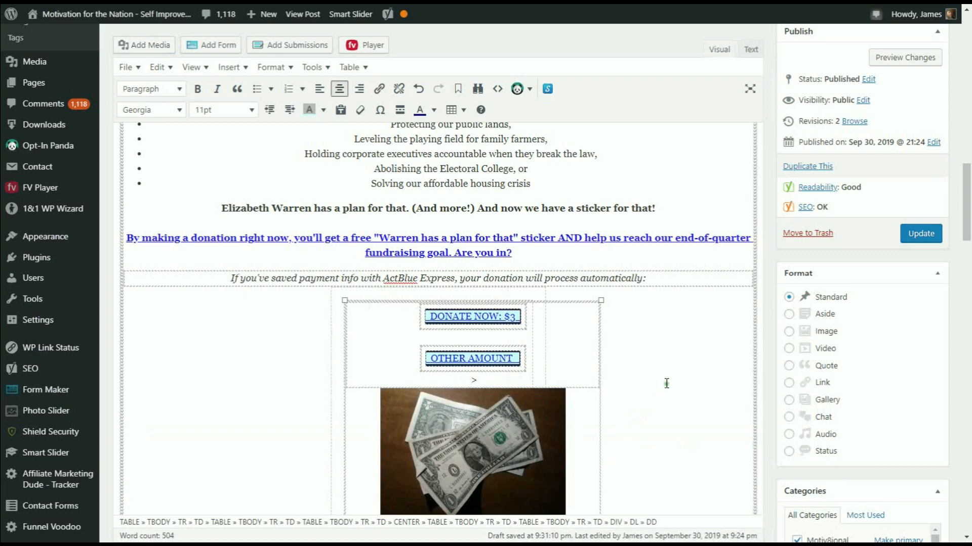
- Check the inserted image below the donation links and update the published post
scroll(667, 384, down, 1)
scroll(667, 384, down, 1)
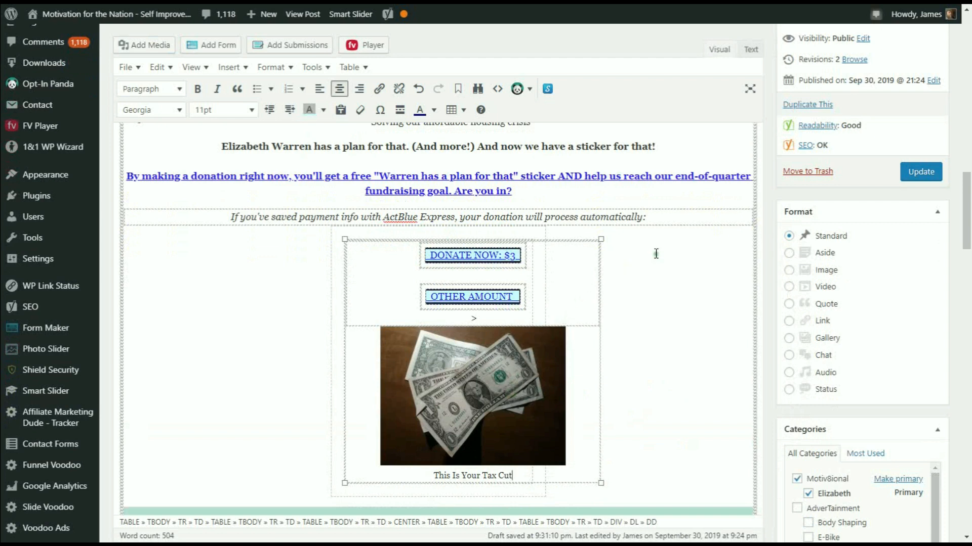
click(911, 175)
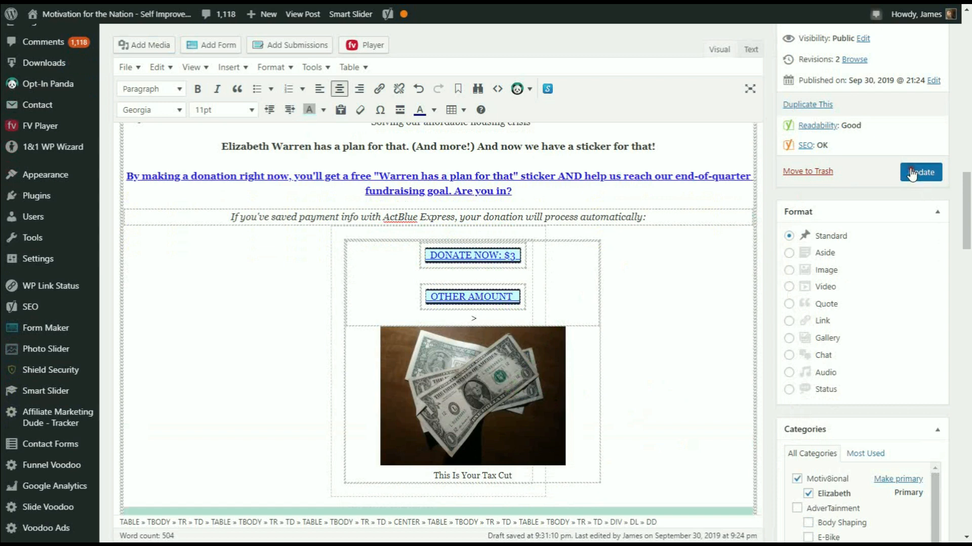